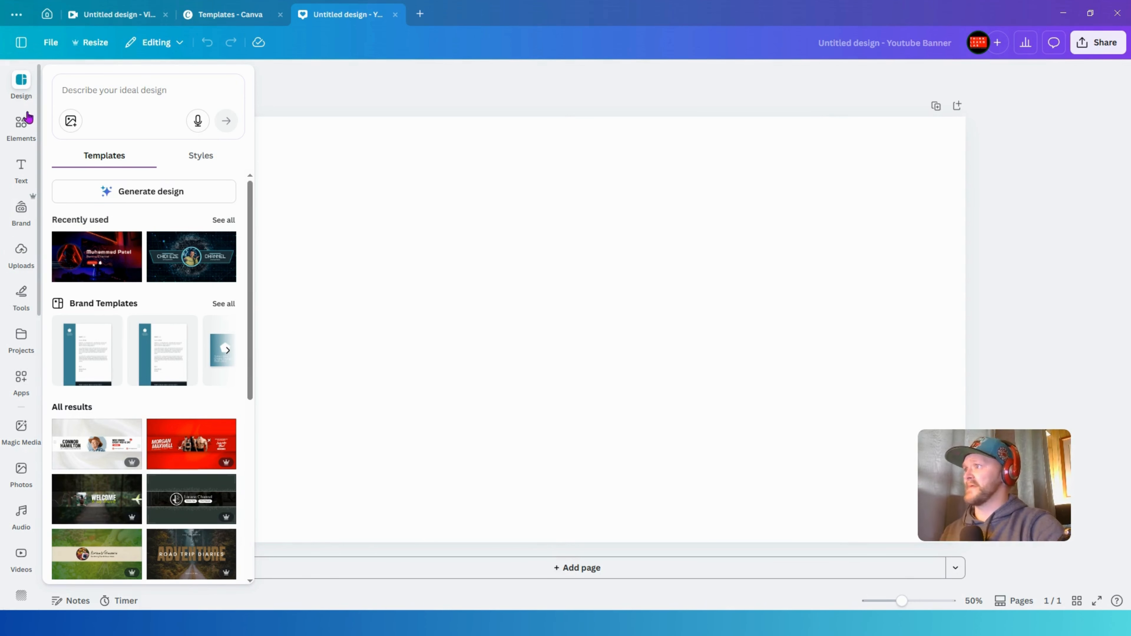
- Search the photo library for "sci fi" and add the purple neon city skyline image to the banner
left_click(21, 124)
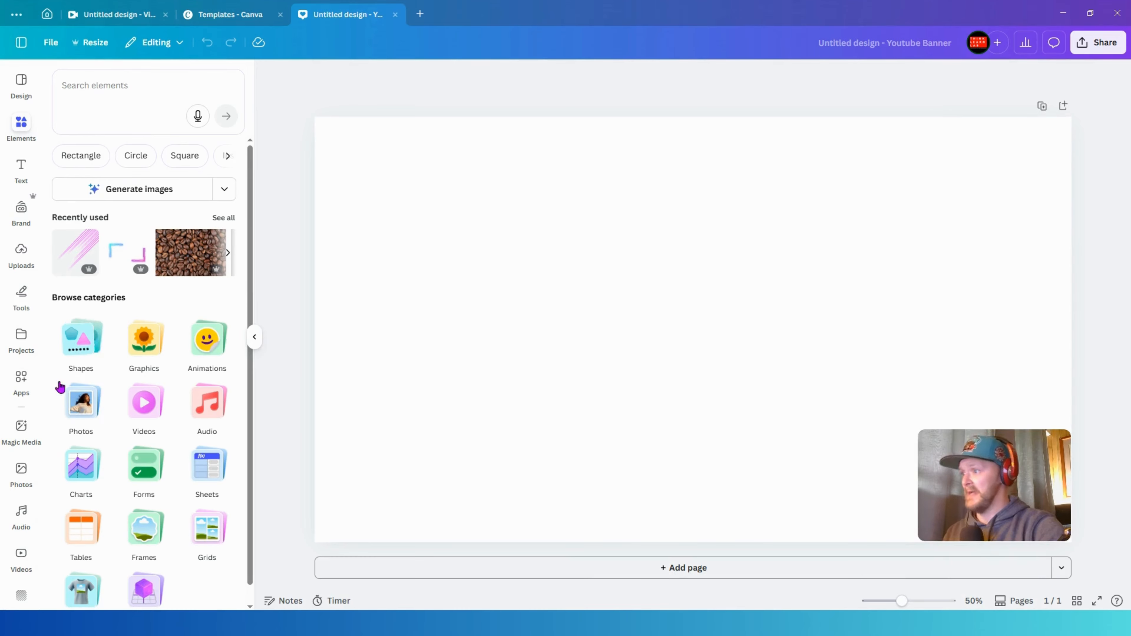
left_click(80, 415)
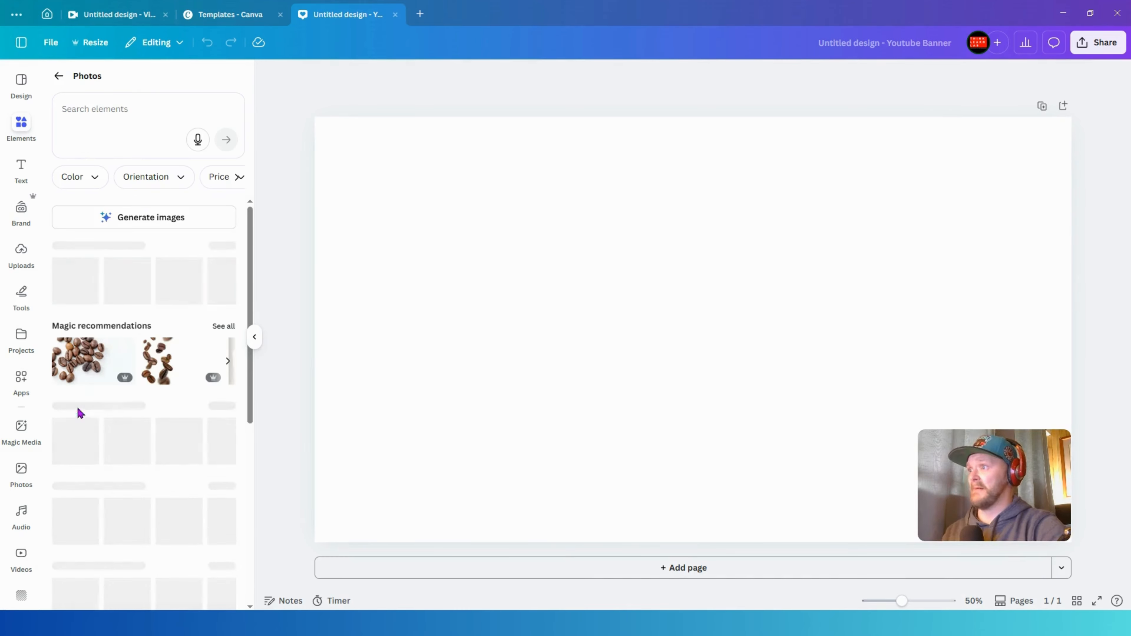
left_click(133, 107)
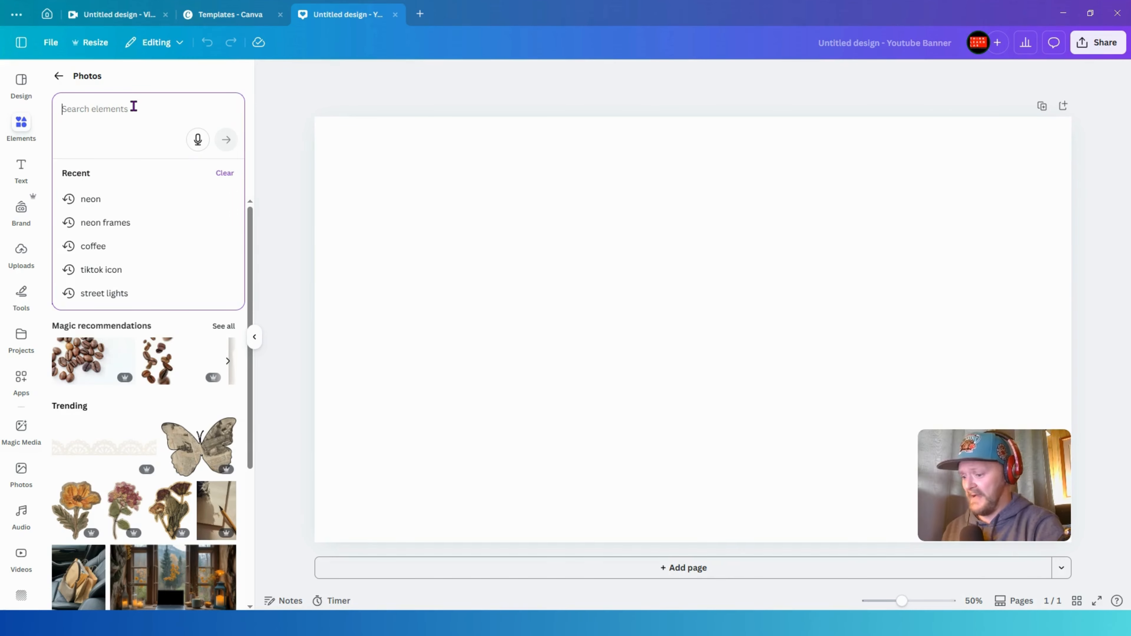
type("sc")
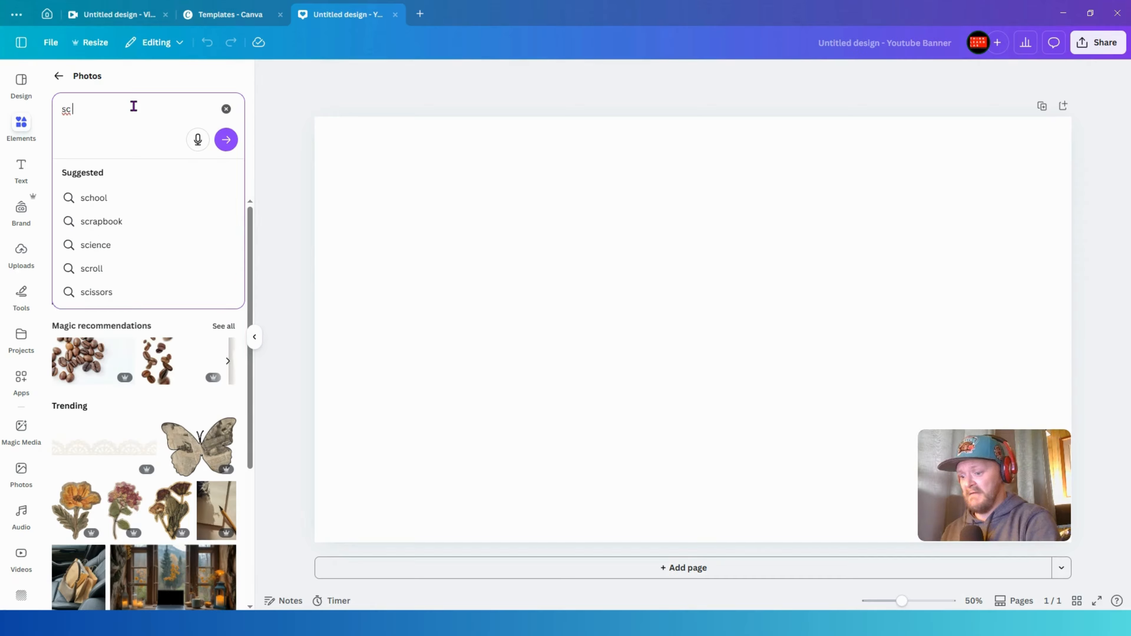
type(" -fi")
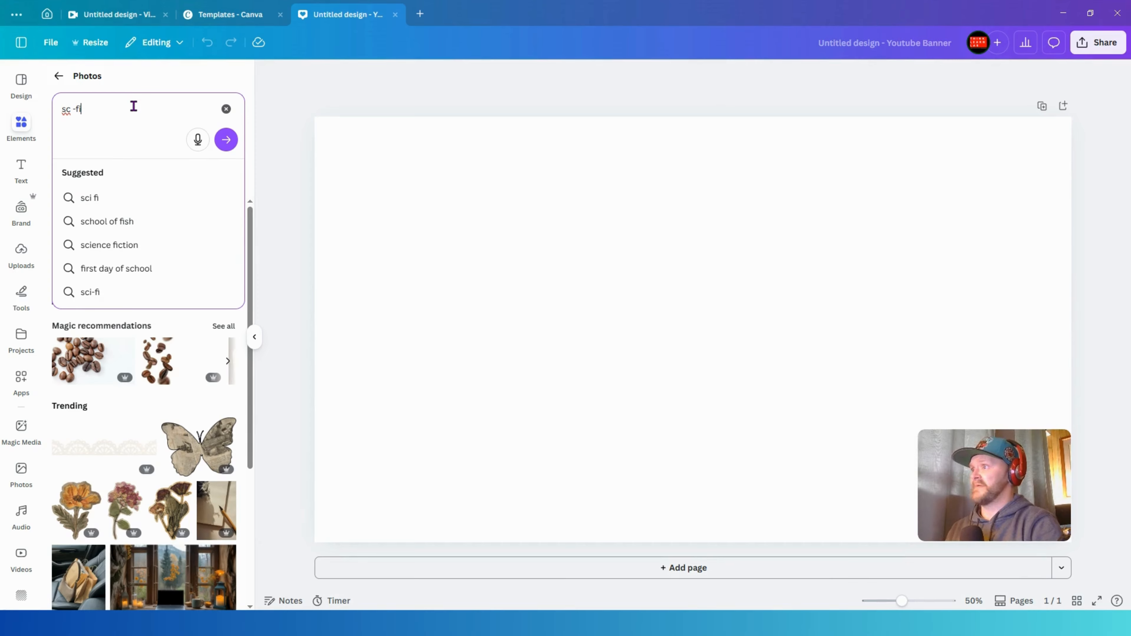
left_click(102, 197)
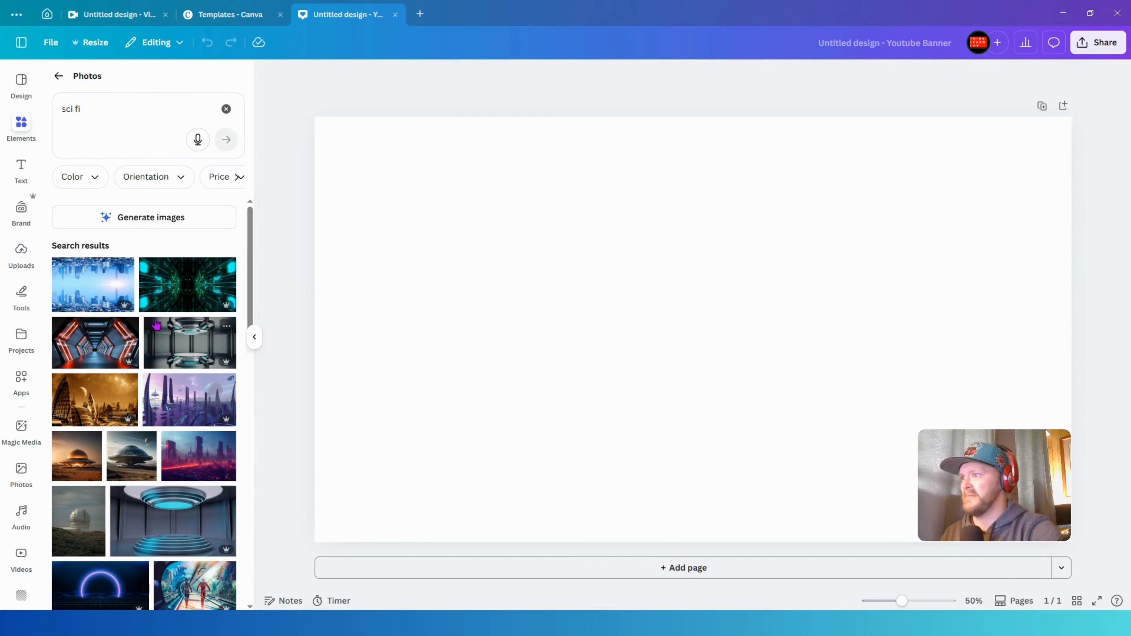
left_click(189, 465)
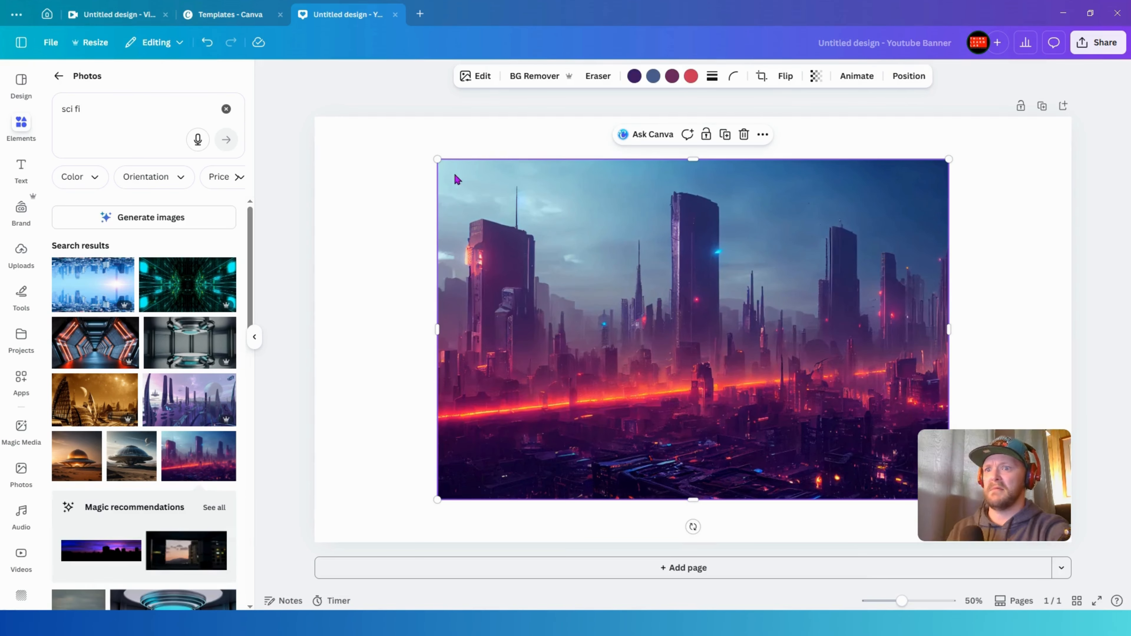
- Enlarge and reposition the city image so it covers the whole banner canvas
left_click_drag(414, 152, 283, 134)
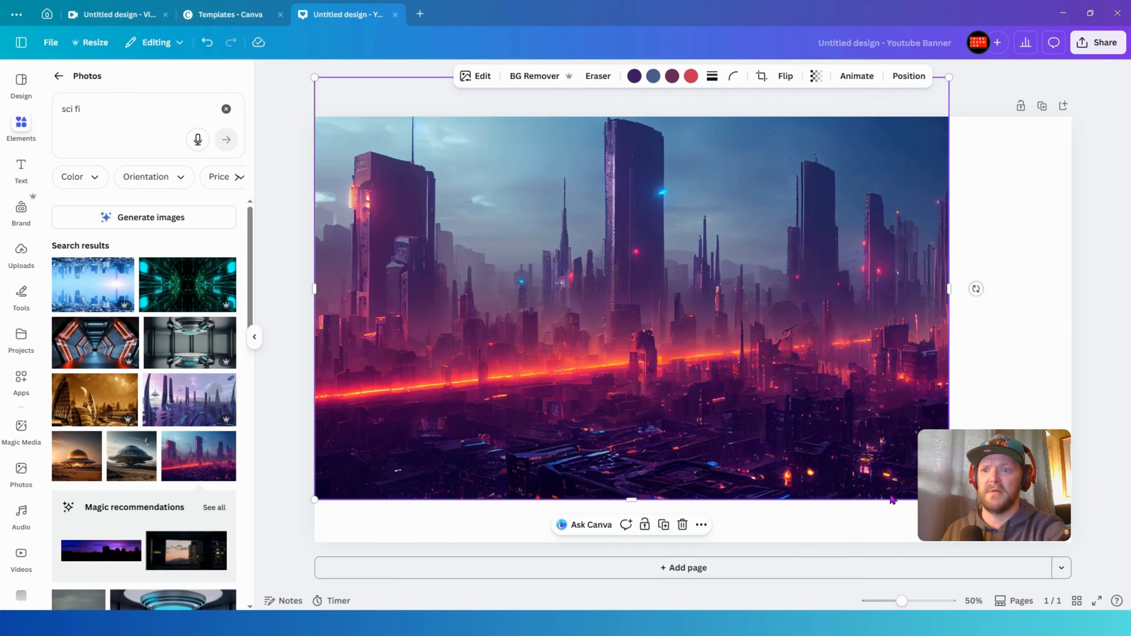
left_click_drag(930, 490, 942, 465)
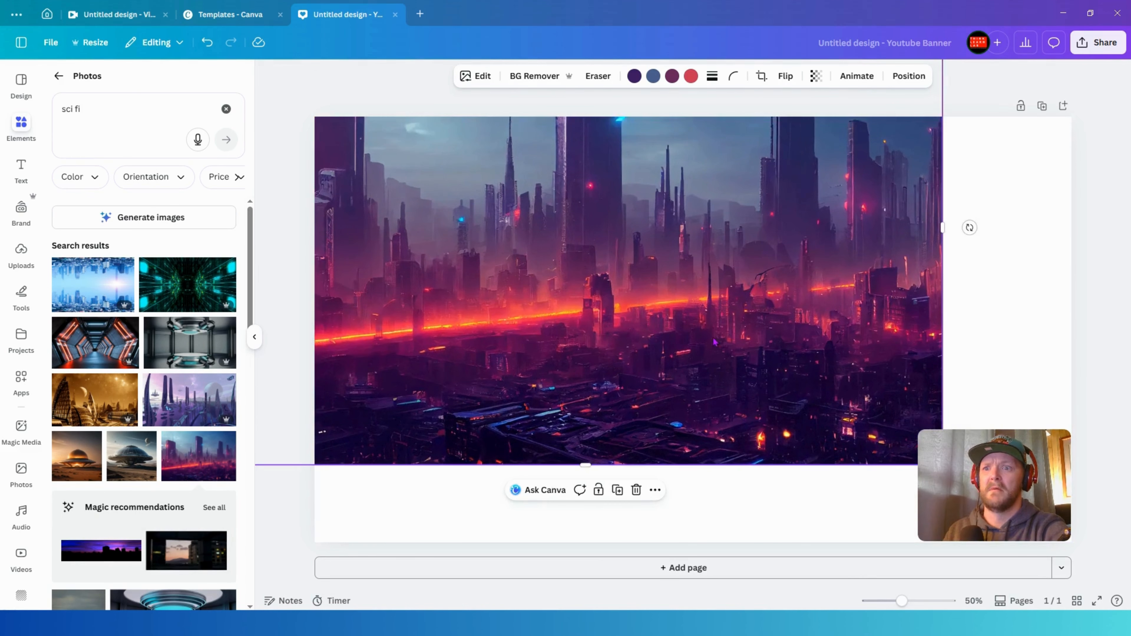
left_click_drag(714, 341, 828, 432)
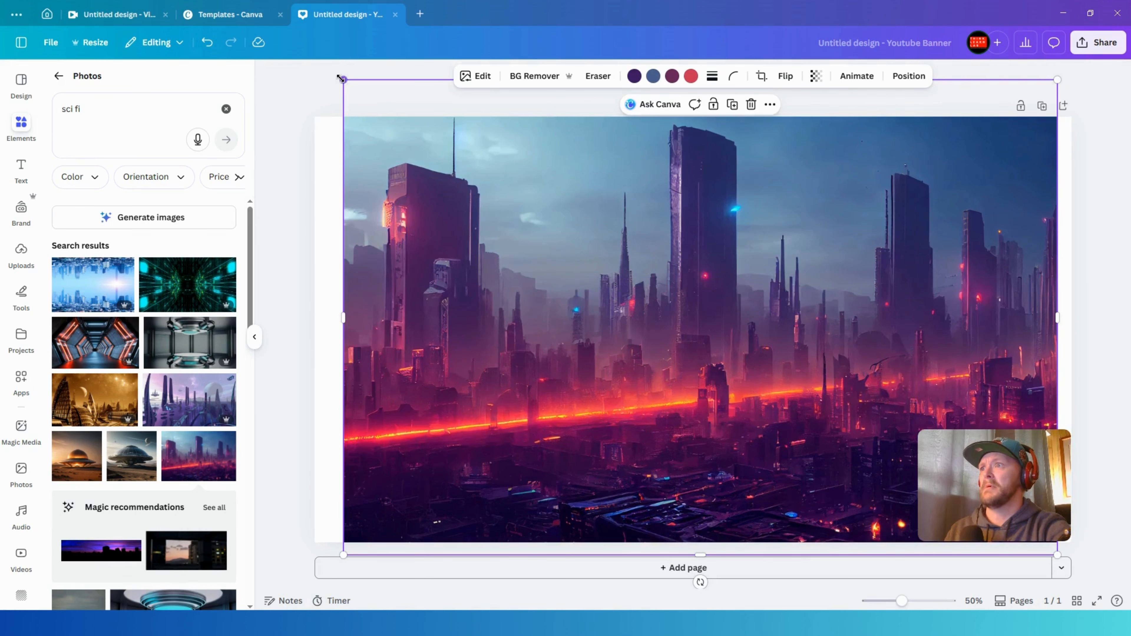
left_click_drag(341, 78, 271, 32)
left_click_drag(582, 229, 603, 279)
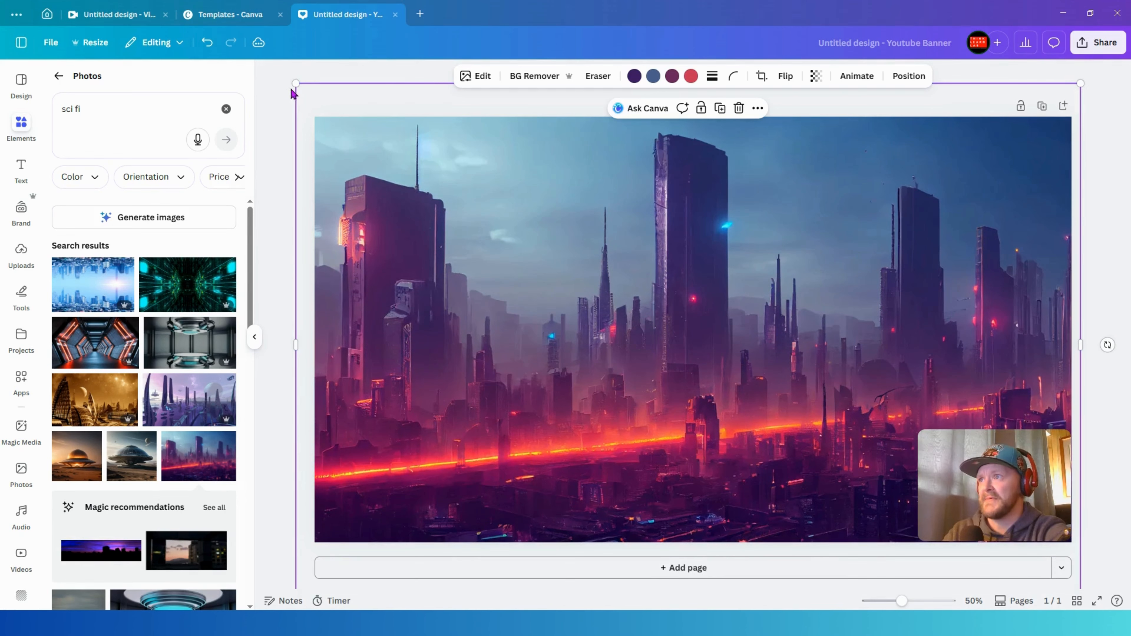
left_click_drag(295, 84, 304, 105)
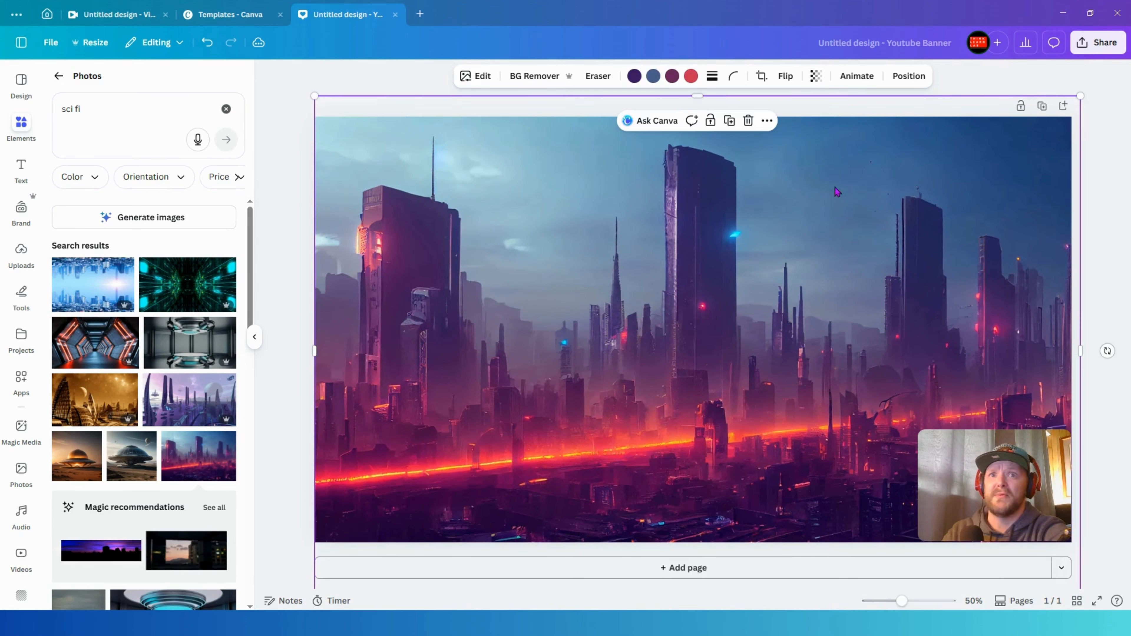
left_click_drag(1080, 96, 1077, 101)
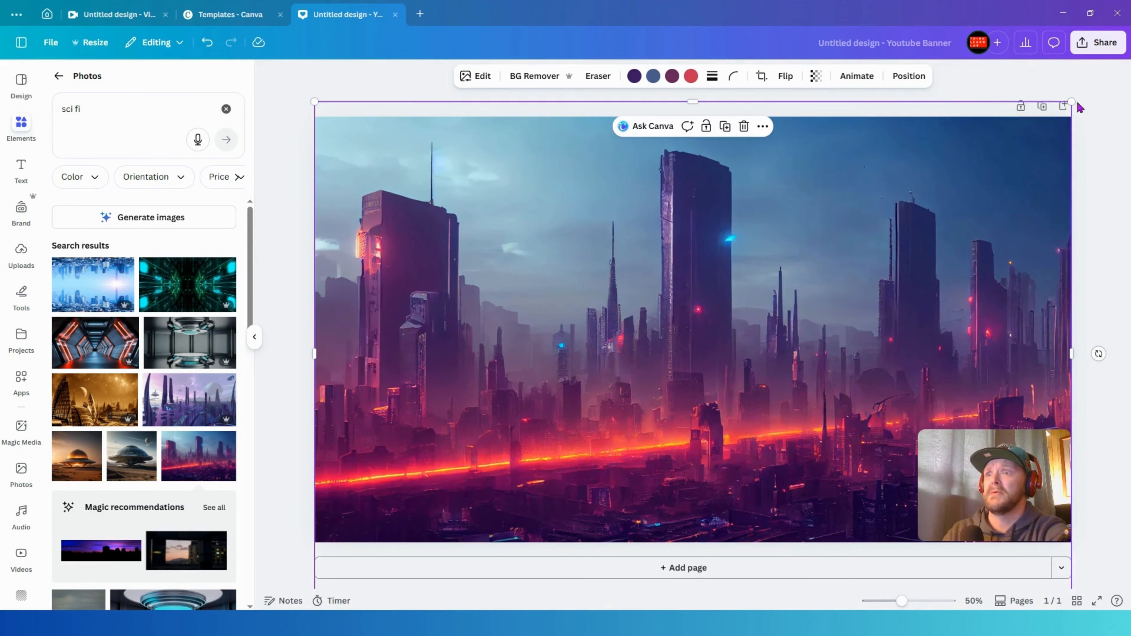
left_click_drag(824, 314, 824, 249)
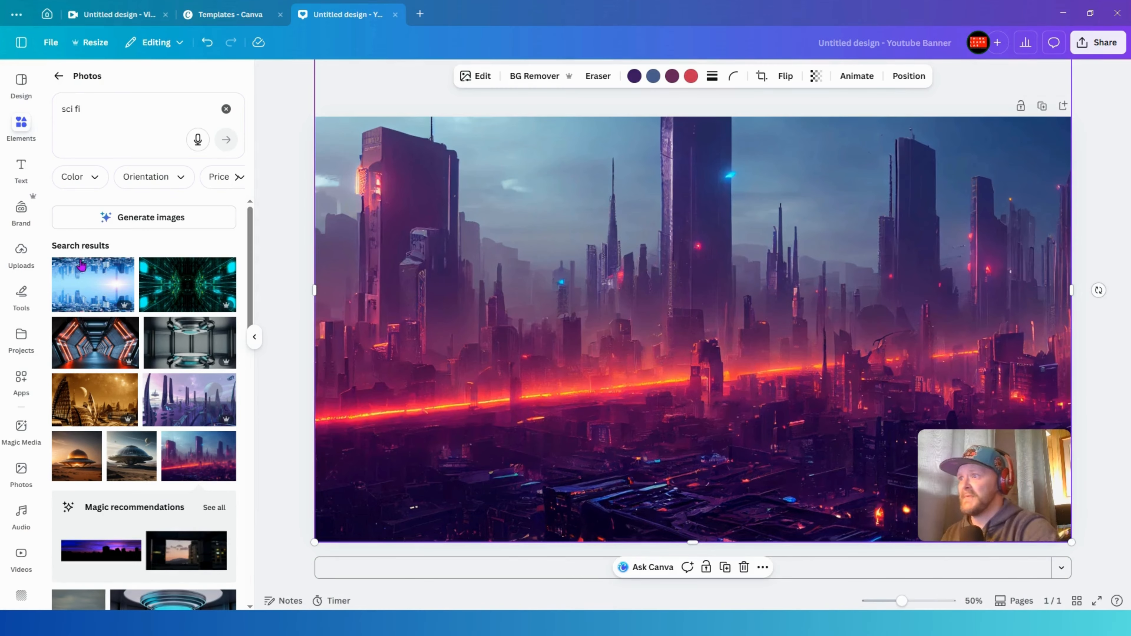
- Rename the design as "Lo-Fi Sci-fi Hip-Hop Channel"
left_click(825, 45)
key("BackSpace")
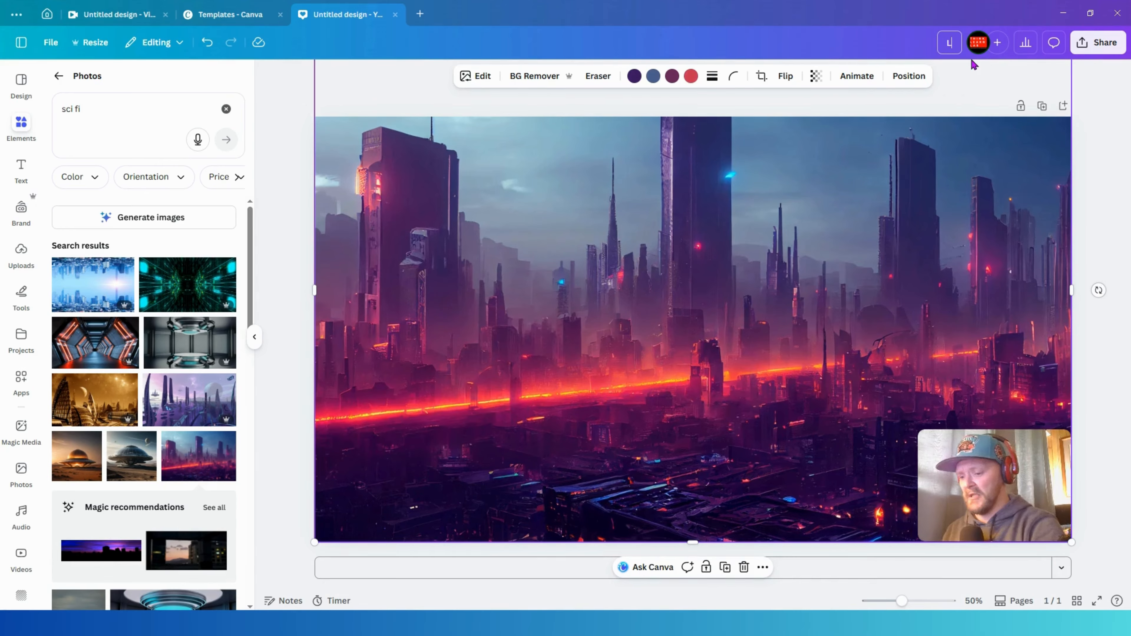
type("Lo-Fi")
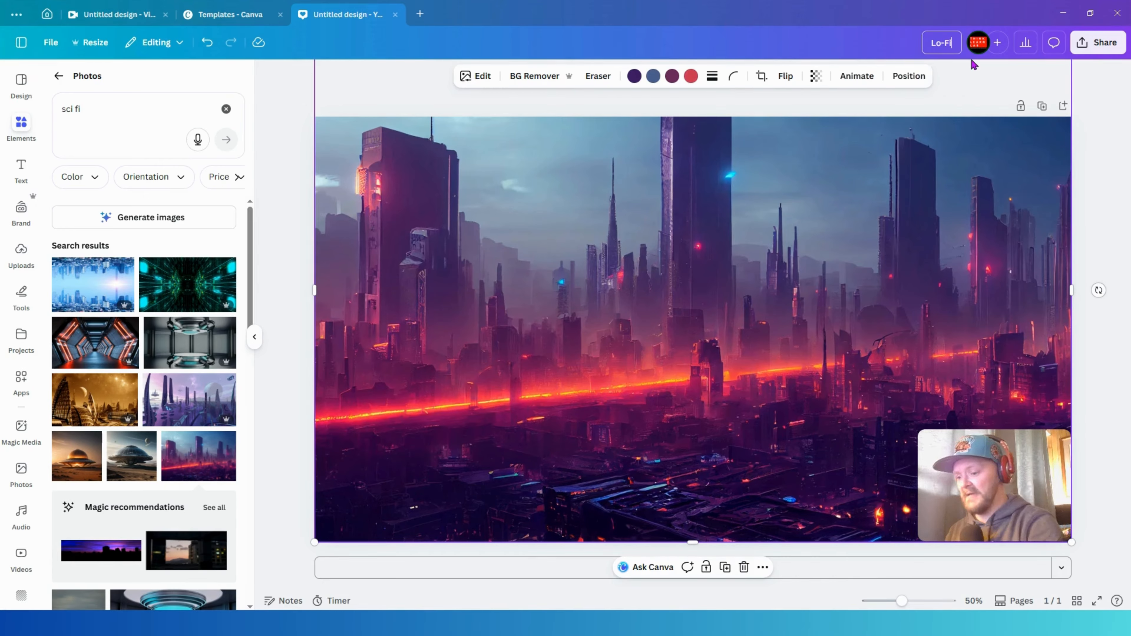
type("Sc")
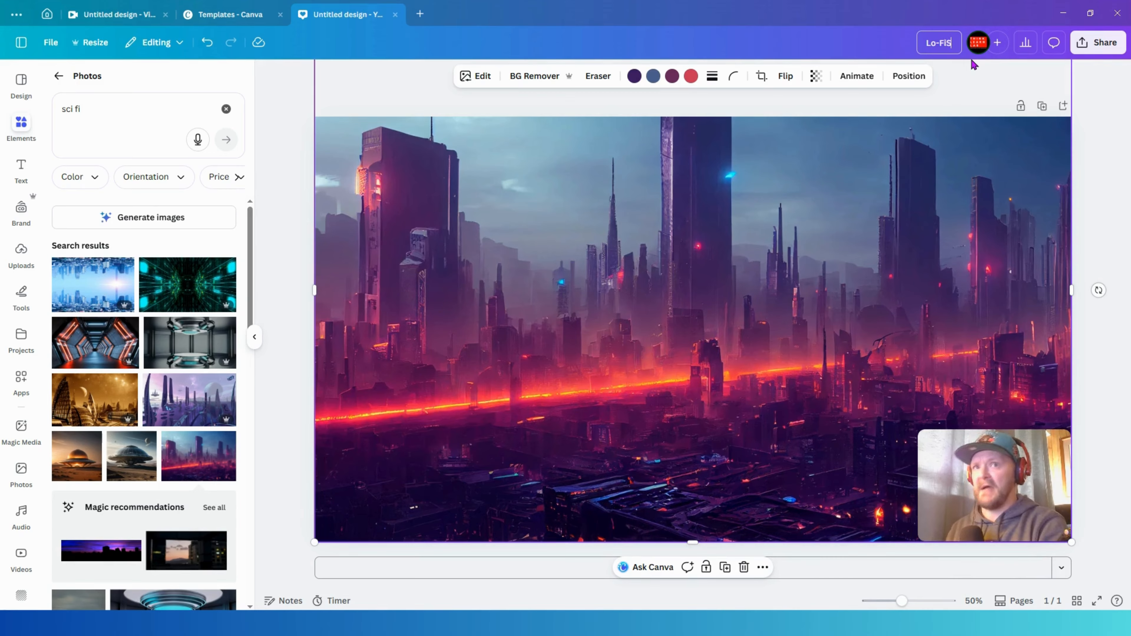
key("BackSpace")
key("BackSpace")
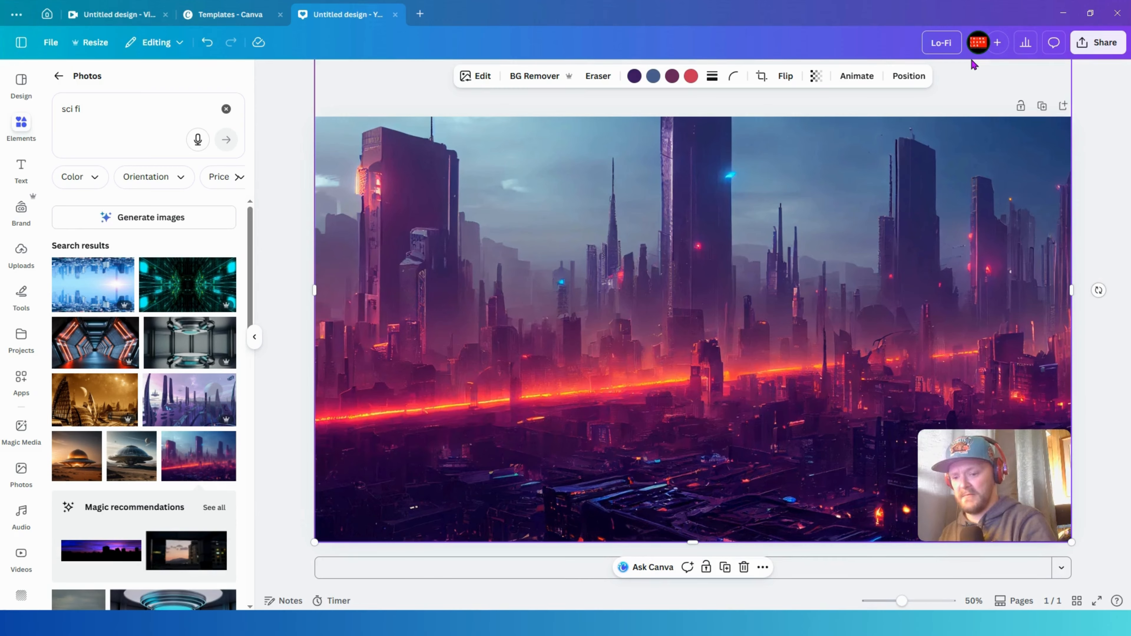
type("Sci")
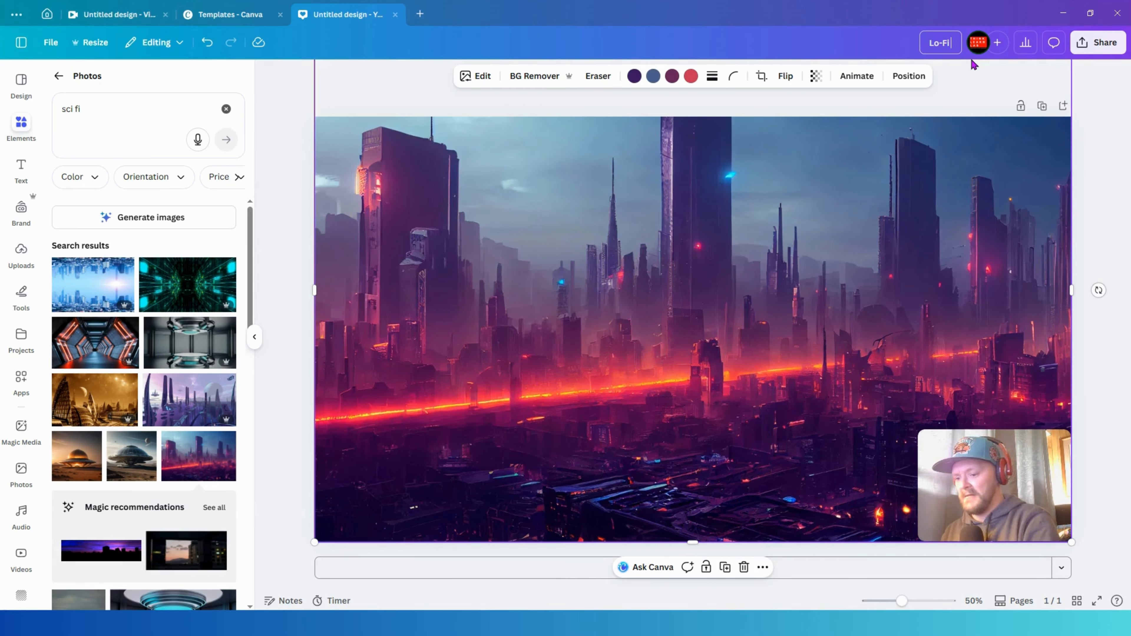
type("-f")
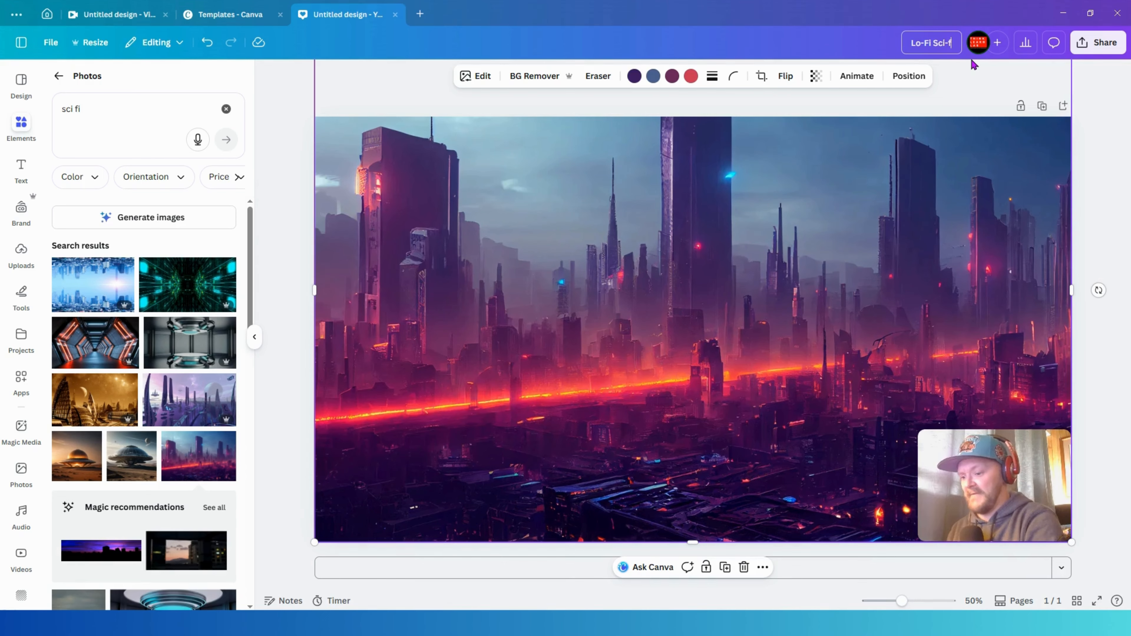
type("i H")
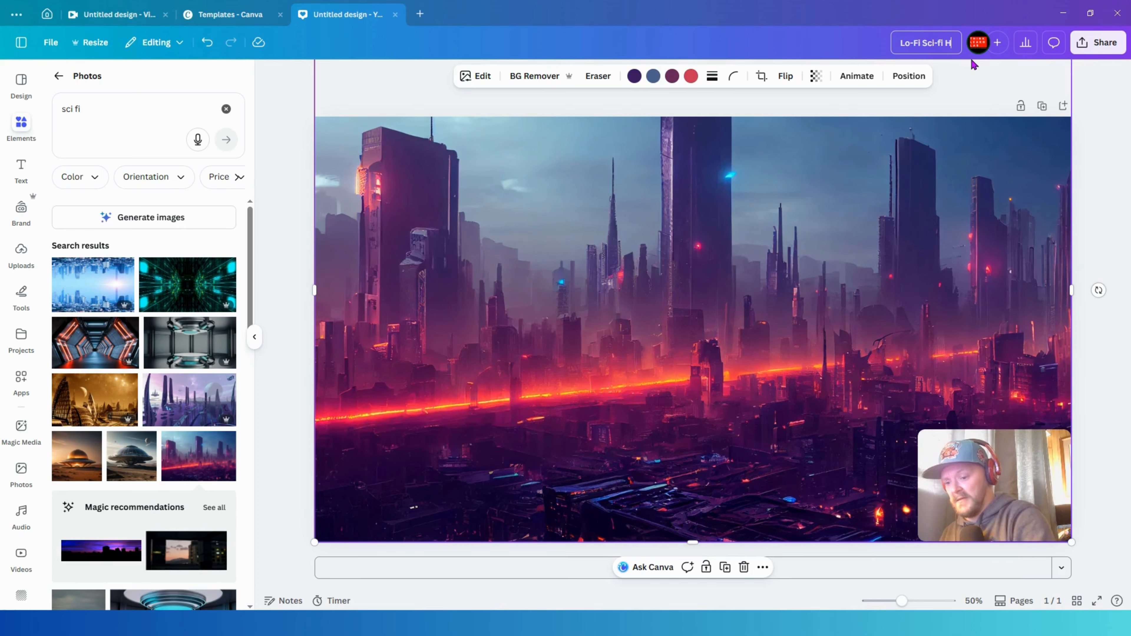
type("ip-H")
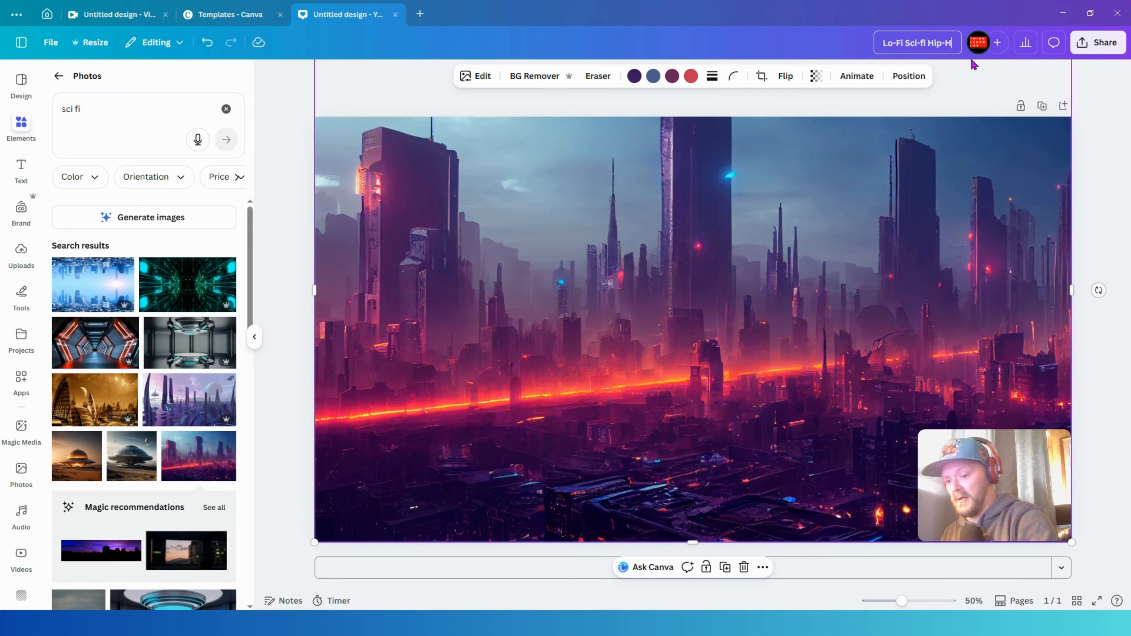
type("op Channel")
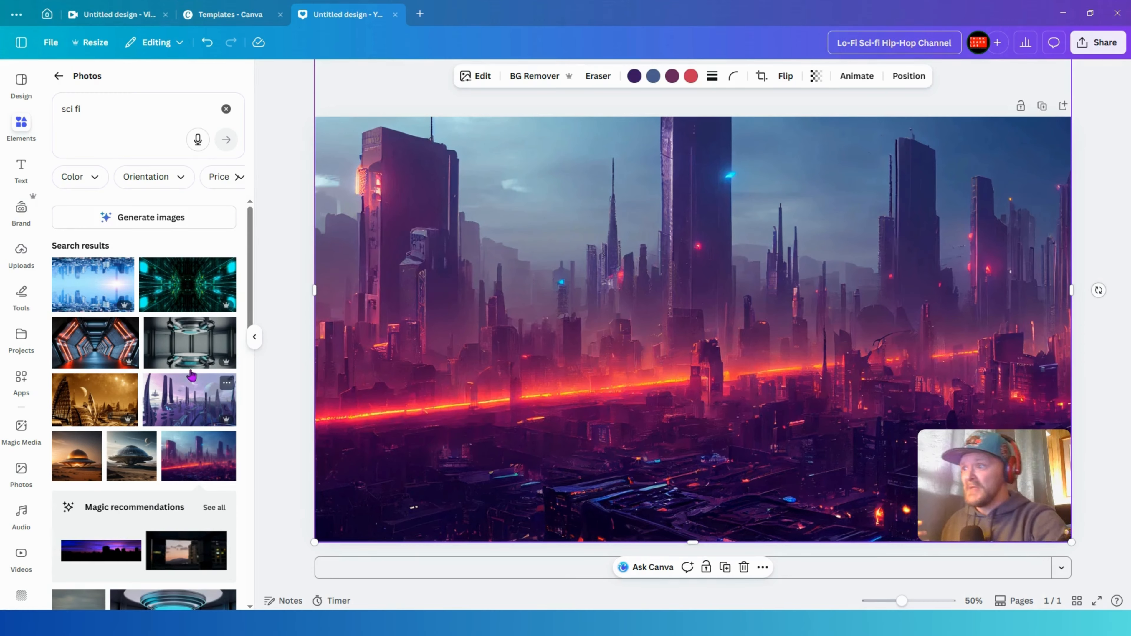
- Search the graphics for "neon frames" and add a blue-and-pink neon frame to the banner
left_click(58, 76)
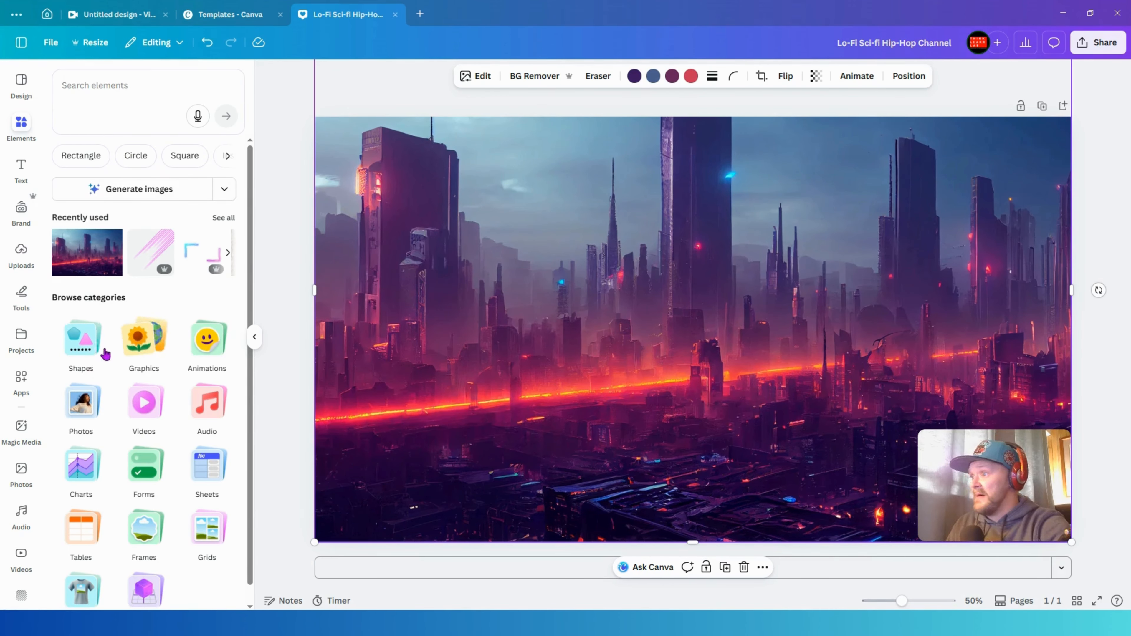
left_click(144, 340)
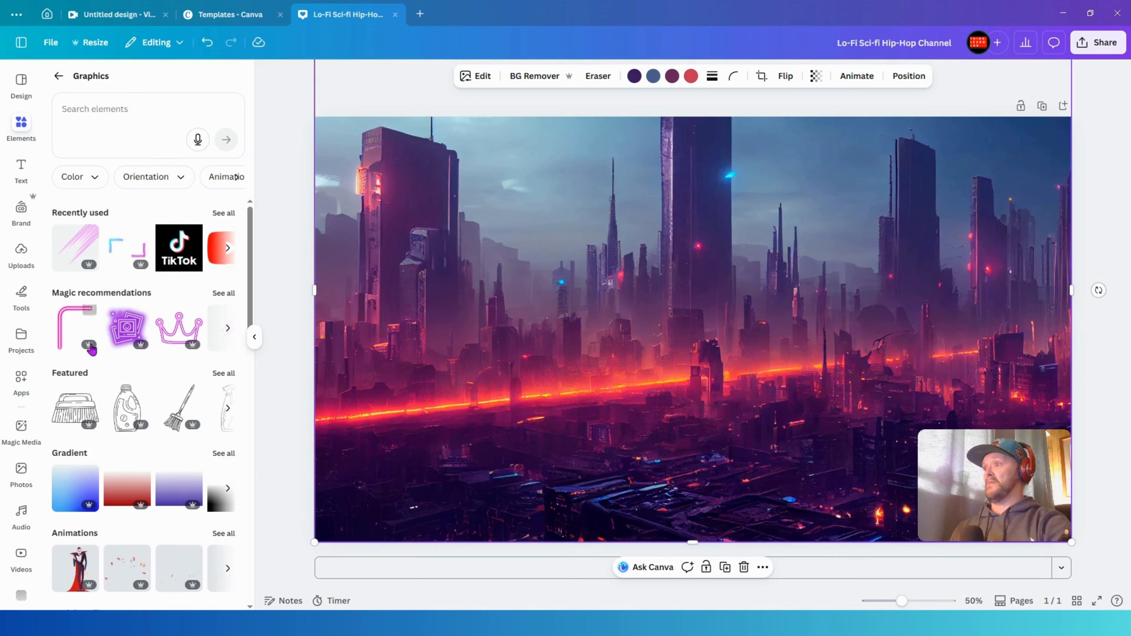
left_click(123, 110)
type("neon frames")
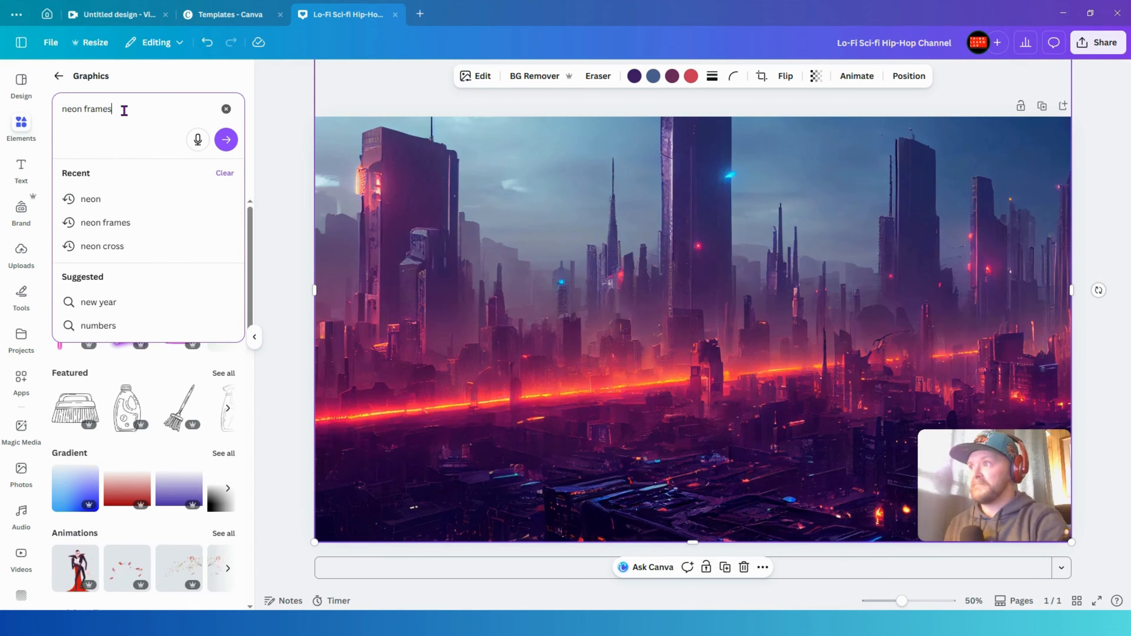
key("Return")
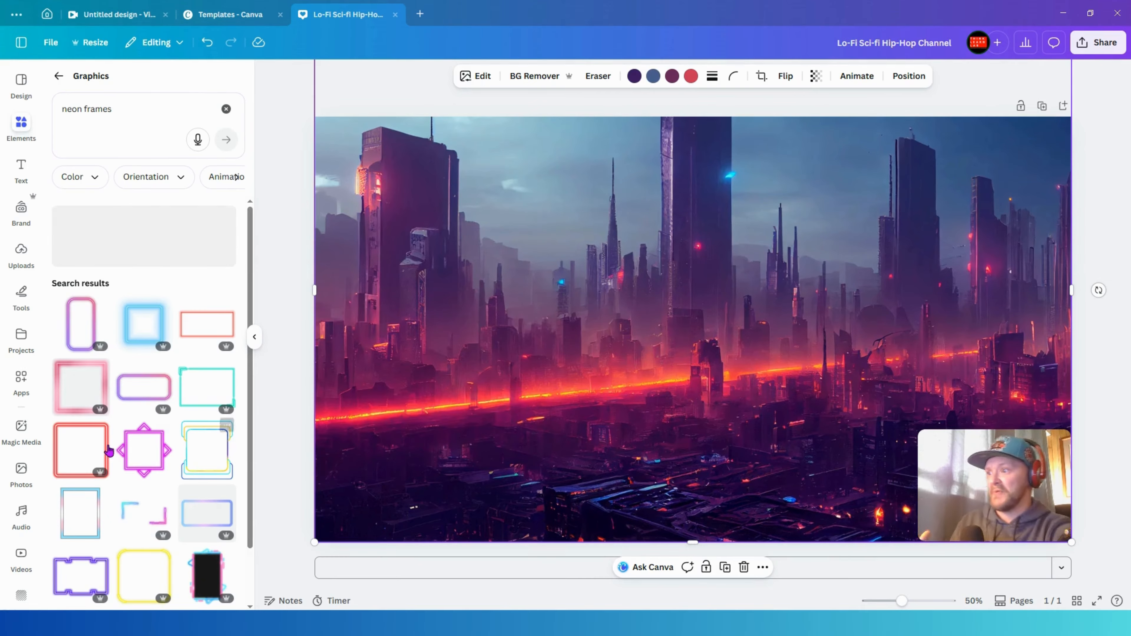
scroll(142, 481, "down", 2)
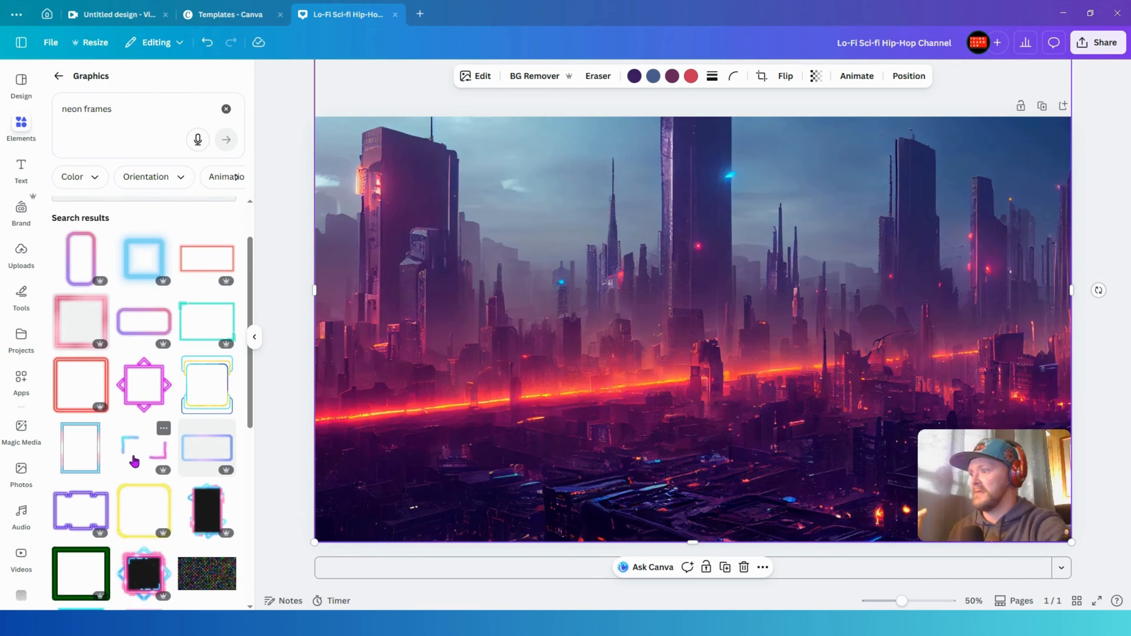
scroll(160, 430, "down", 3)
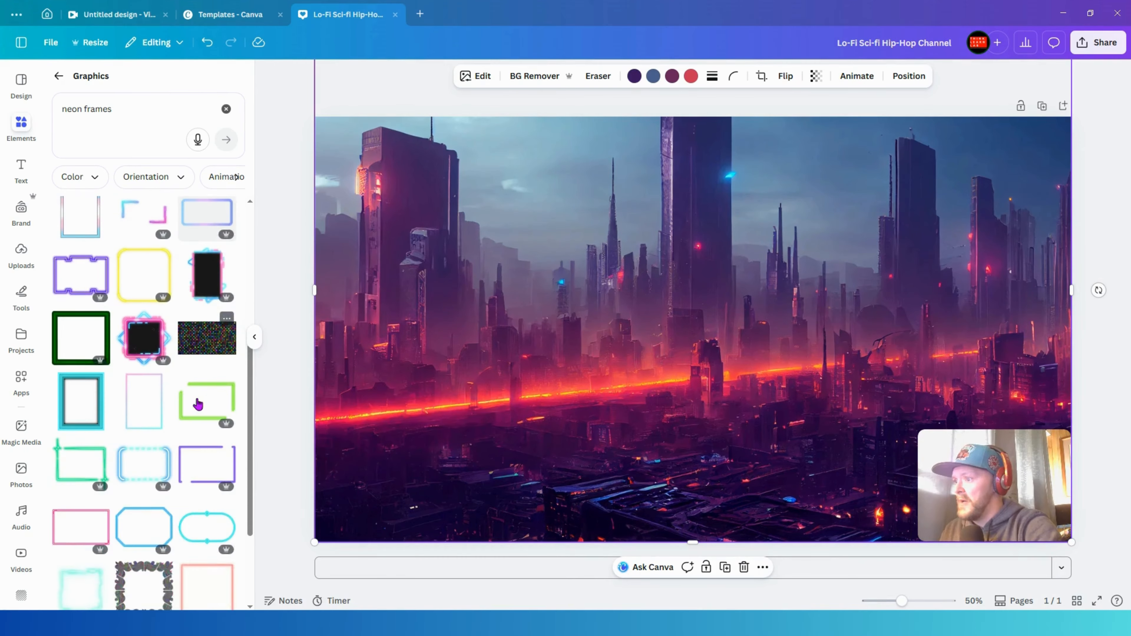
left_click(202, 404)
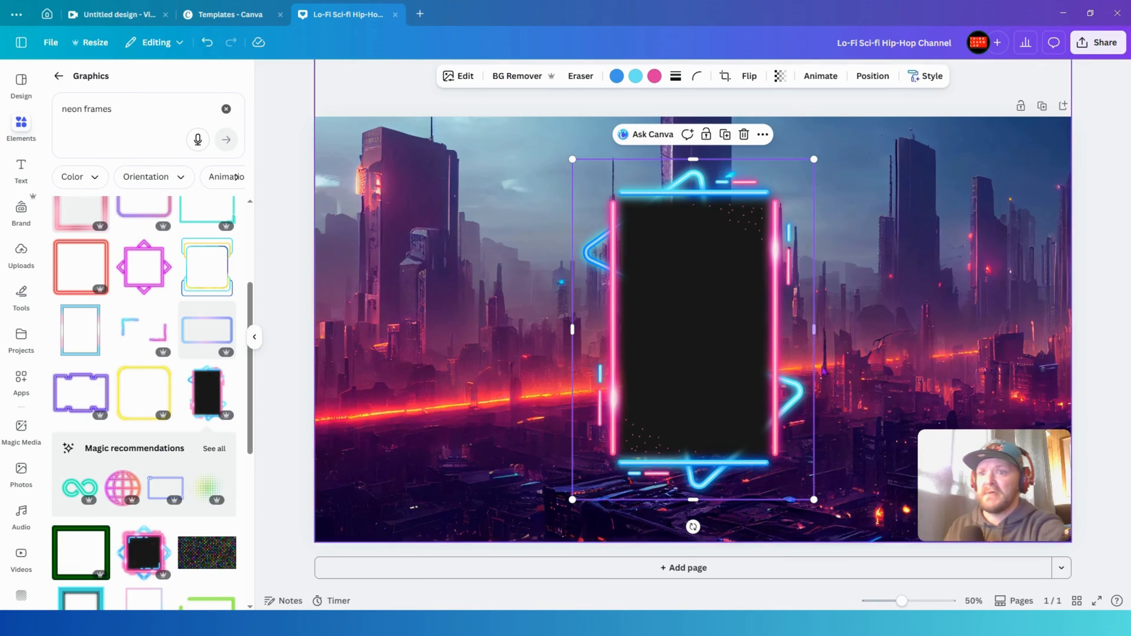
- Rotate the neon frame to lie horizontally, stretch it wider and move it into the banner's middle
left_click_drag(692, 527, 496, 329)
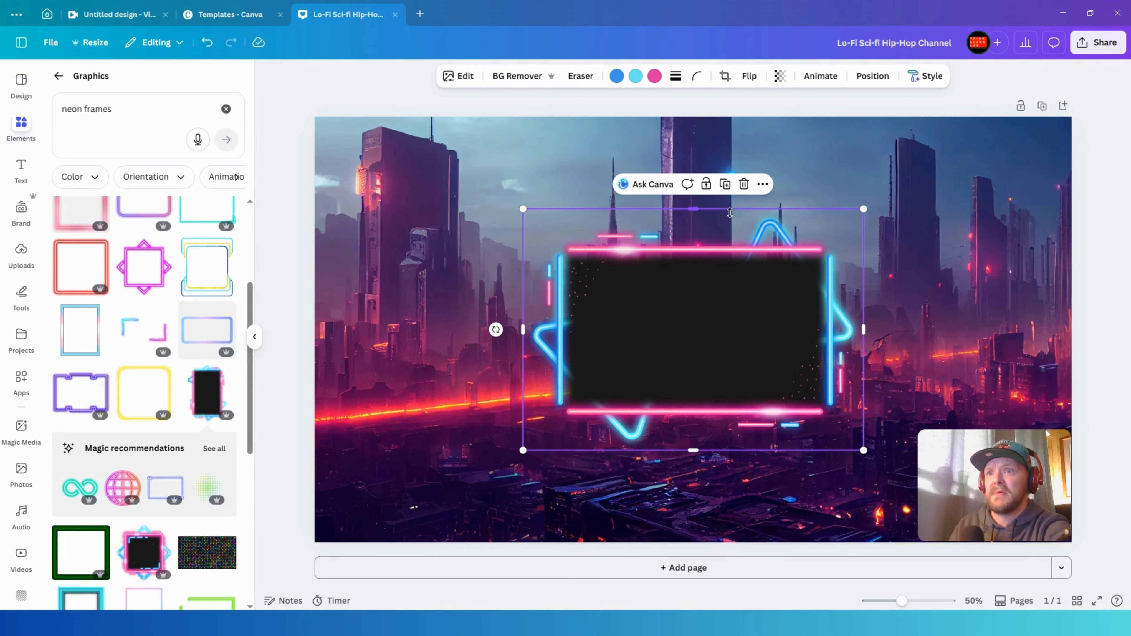
left_click_drag(693, 208, 694, 335)
left_click_drag(523, 335, 298, 253)
left_click_drag(583, 252, 716, 340)
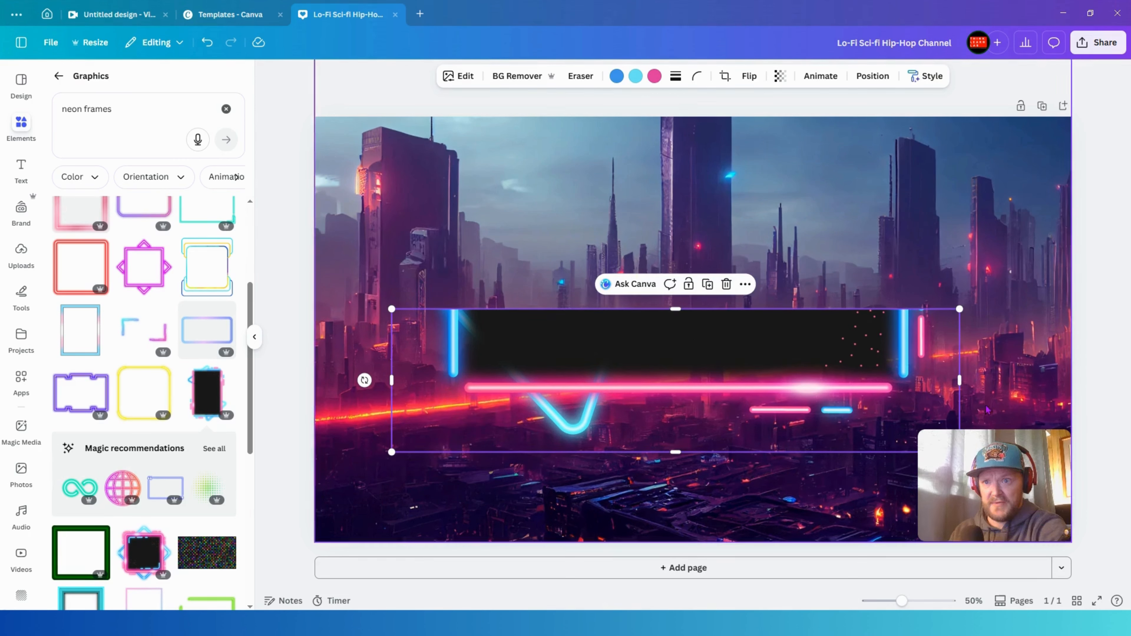
- Duplicate the neon frame and move the copy upward
left_click(708, 284)
left_click_drag(688, 432, 675, 337)
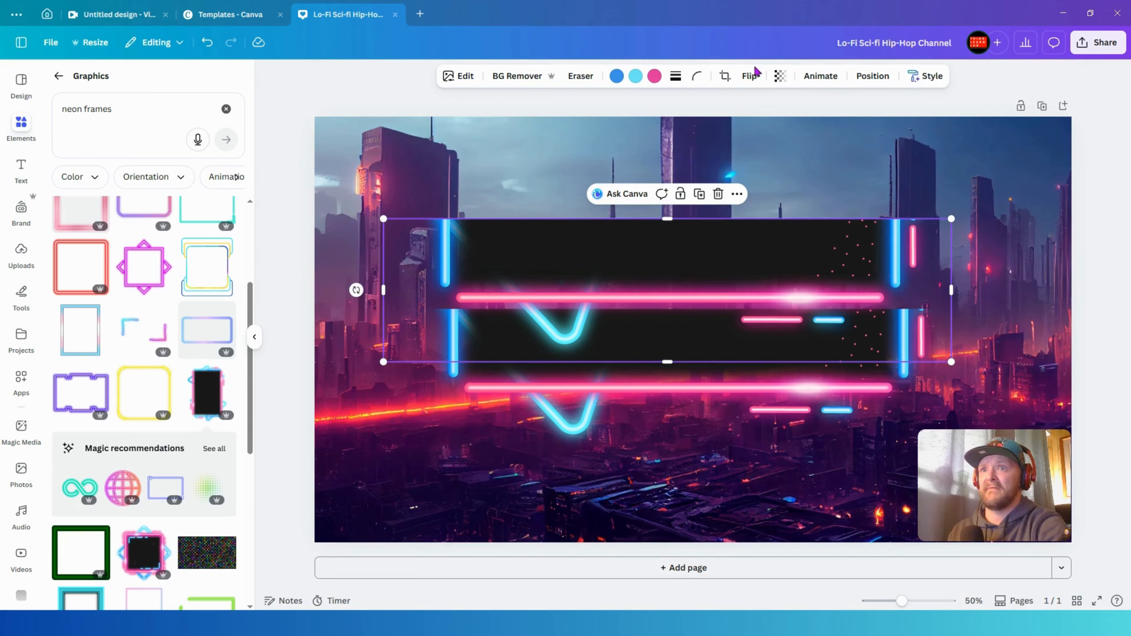
- Flip the copied frame horizontally and vertically, then shift it into position over the original
left_click(750, 76)
left_click(748, 108)
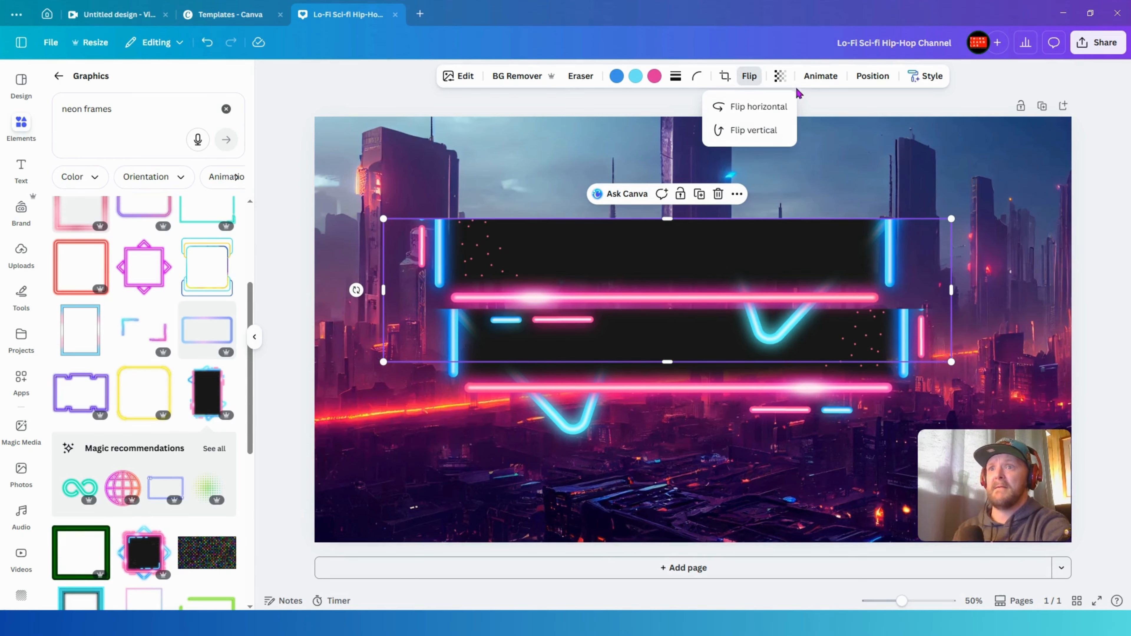
left_click(752, 130)
left_click_drag(745, 280, 784, 281)
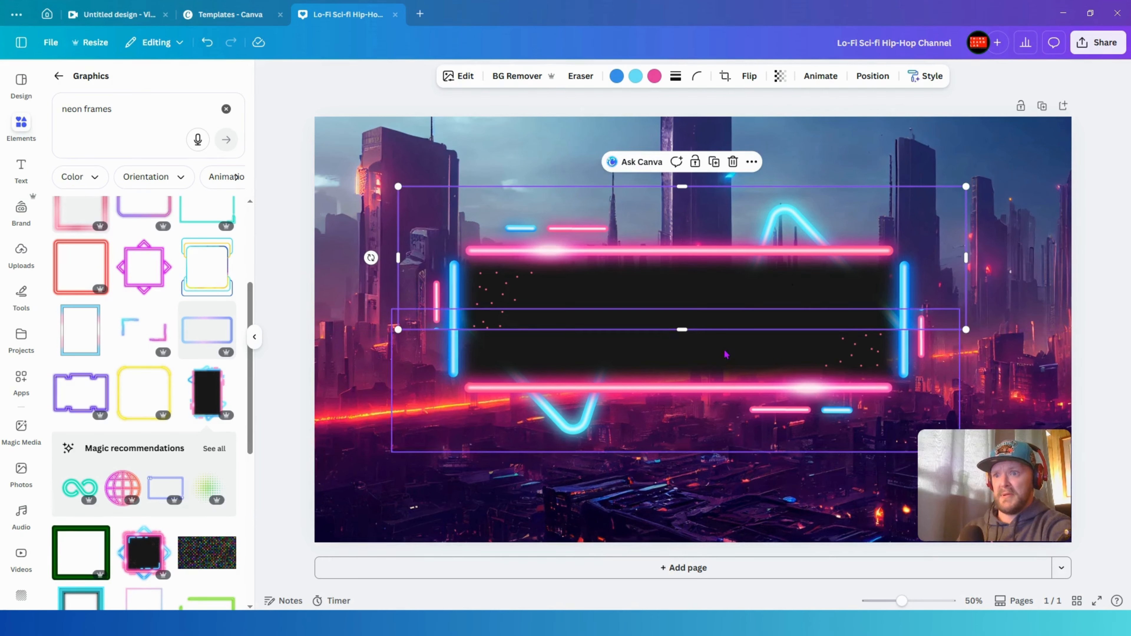
- Shift the copied neon frame up and adjust it so it sits over the original frame's top edge
left_click_drag(686, 330, 685, 313)
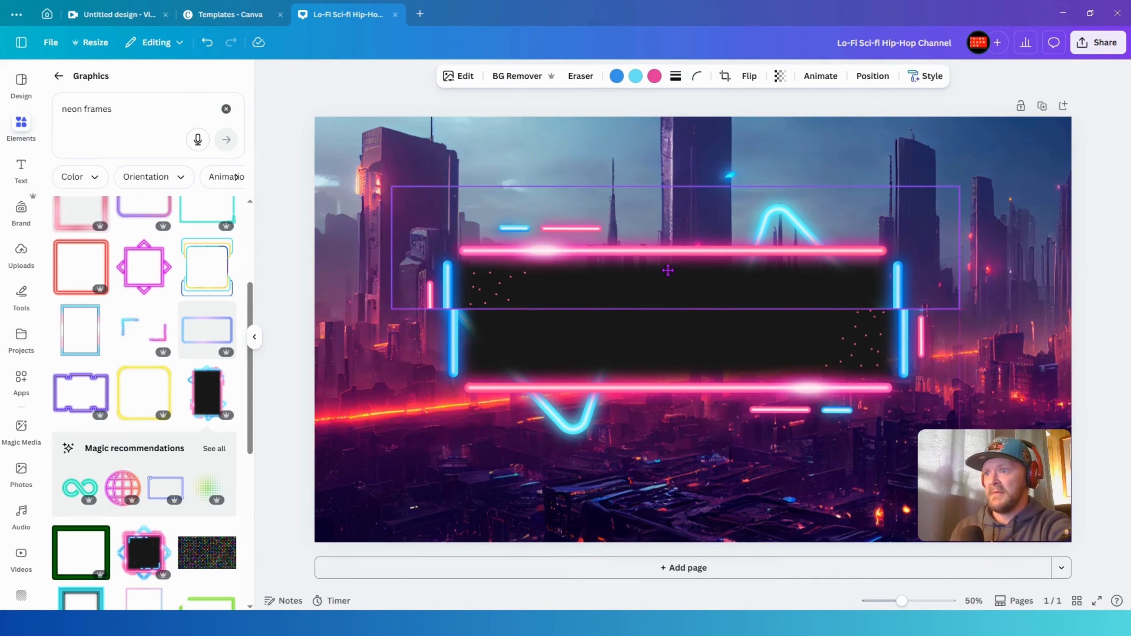
left_click_drag(672, 273, 672, 273)
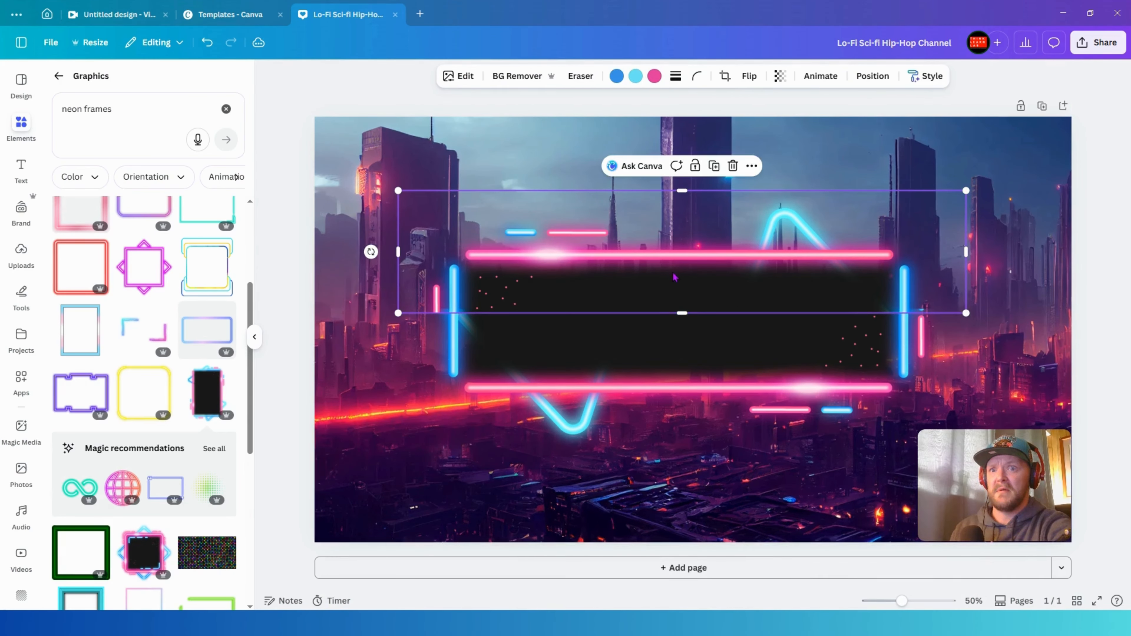
left_click_drag(855, 274, 823, 309)
- Move the copied frame one layer back, behind the original frame, and nudge it slightly downward
left_click(872, 76)
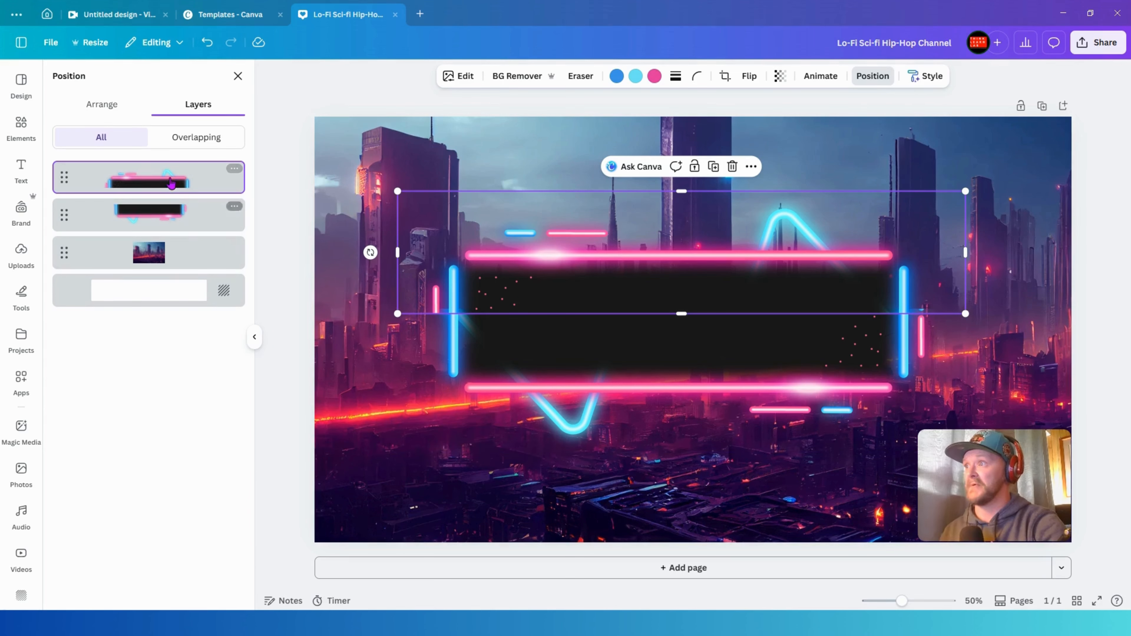
left_click_drag(172, 177, 172, 218)
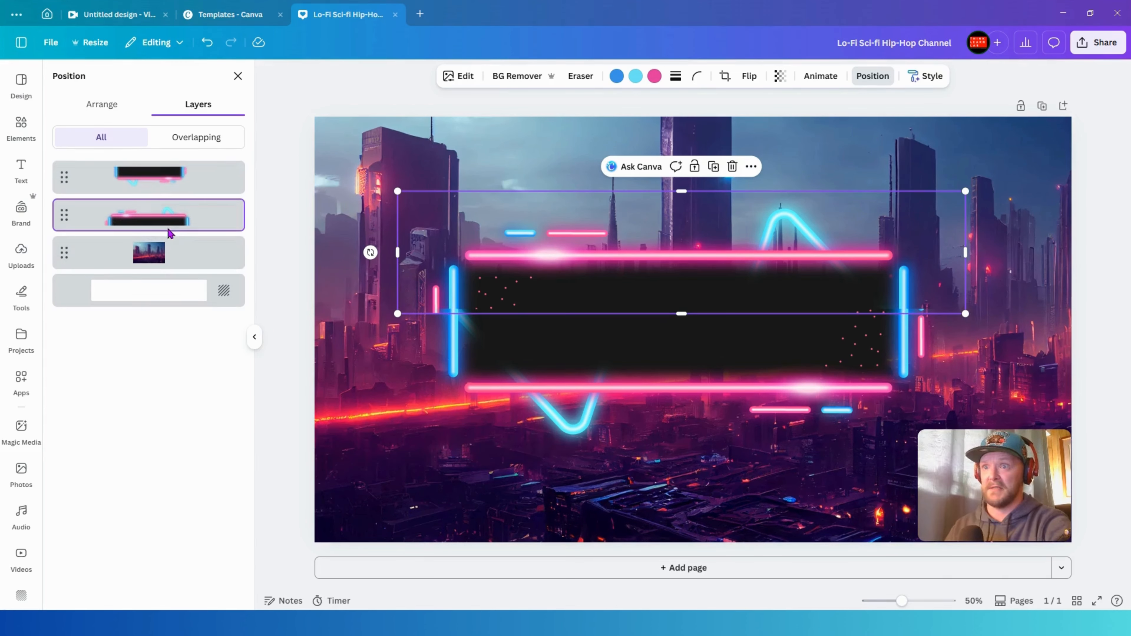
left_click(371, 386)
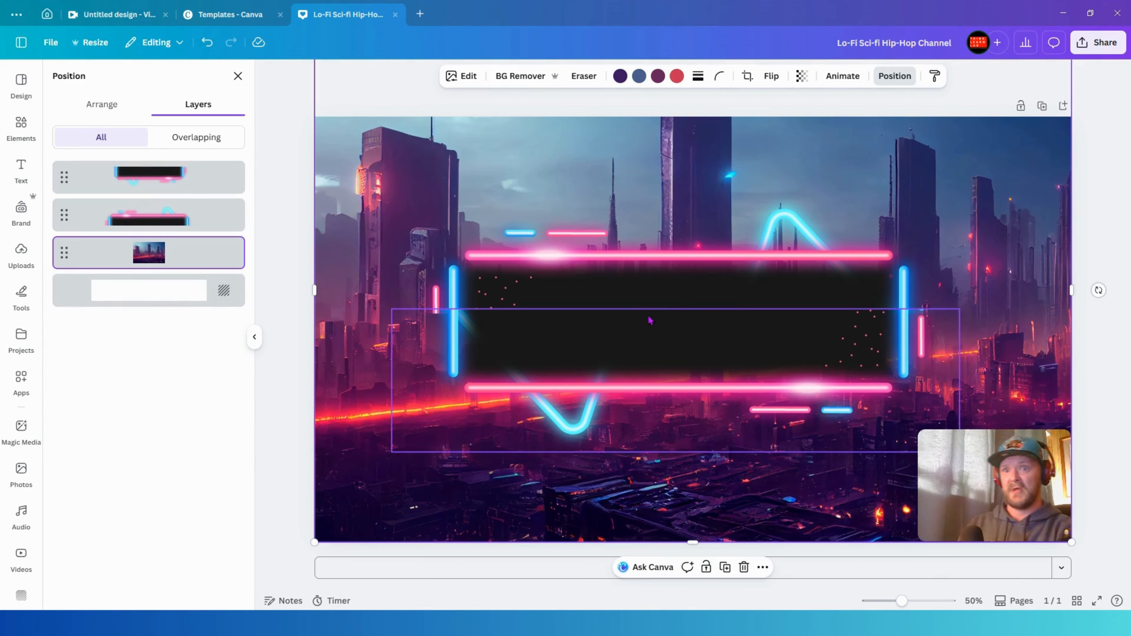
left_click(667, 253)
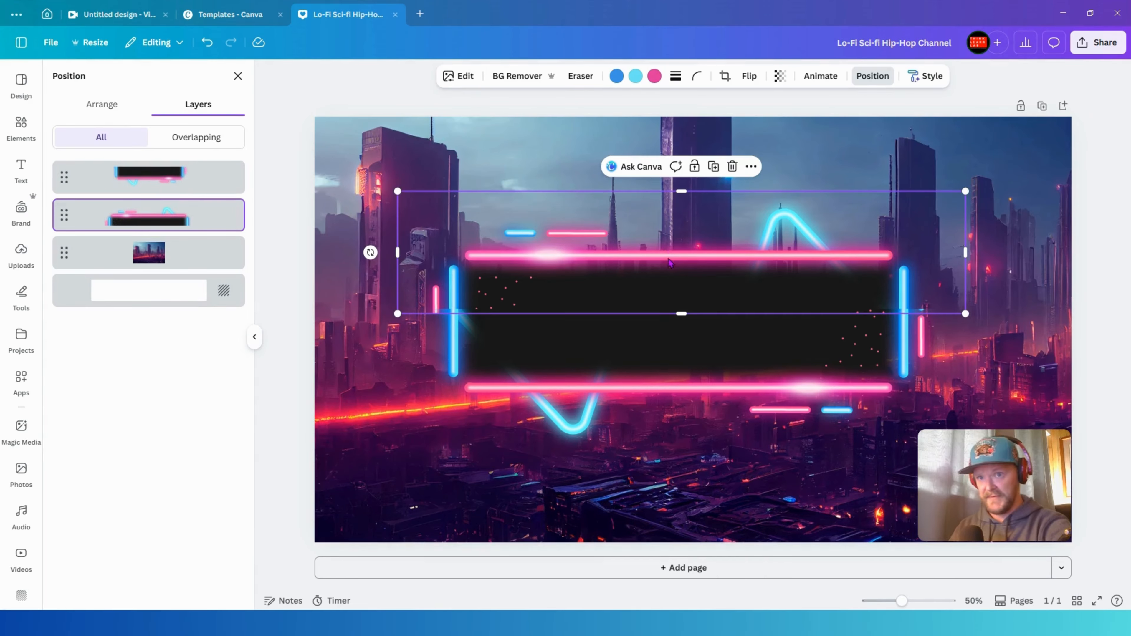
left_click_drag(669, 263, 668, 263)
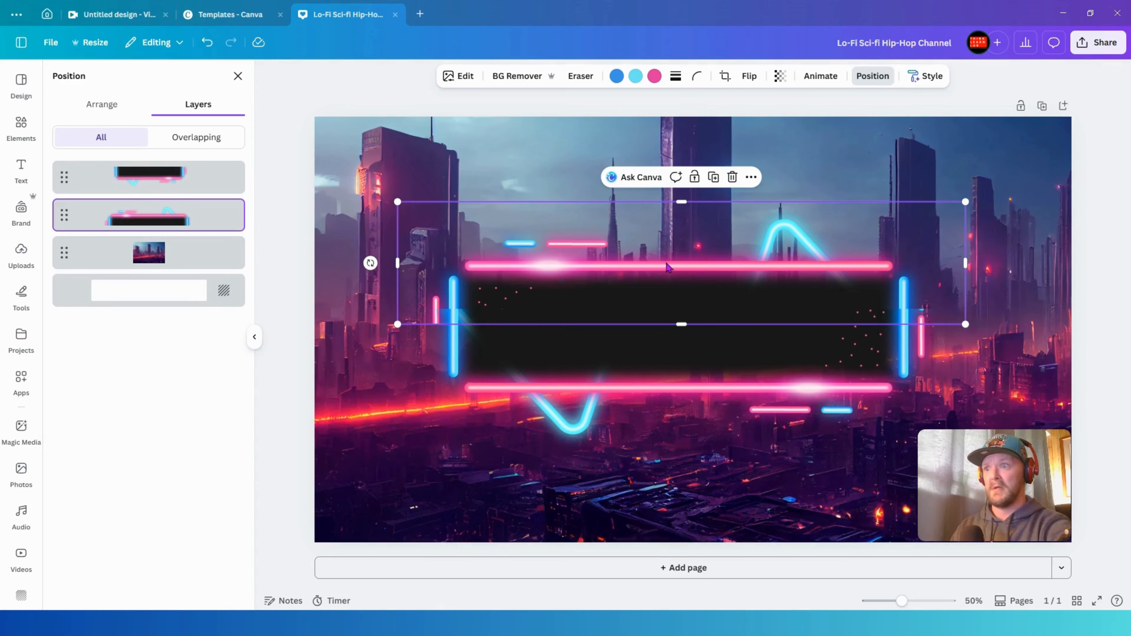
left_click(365, 167)
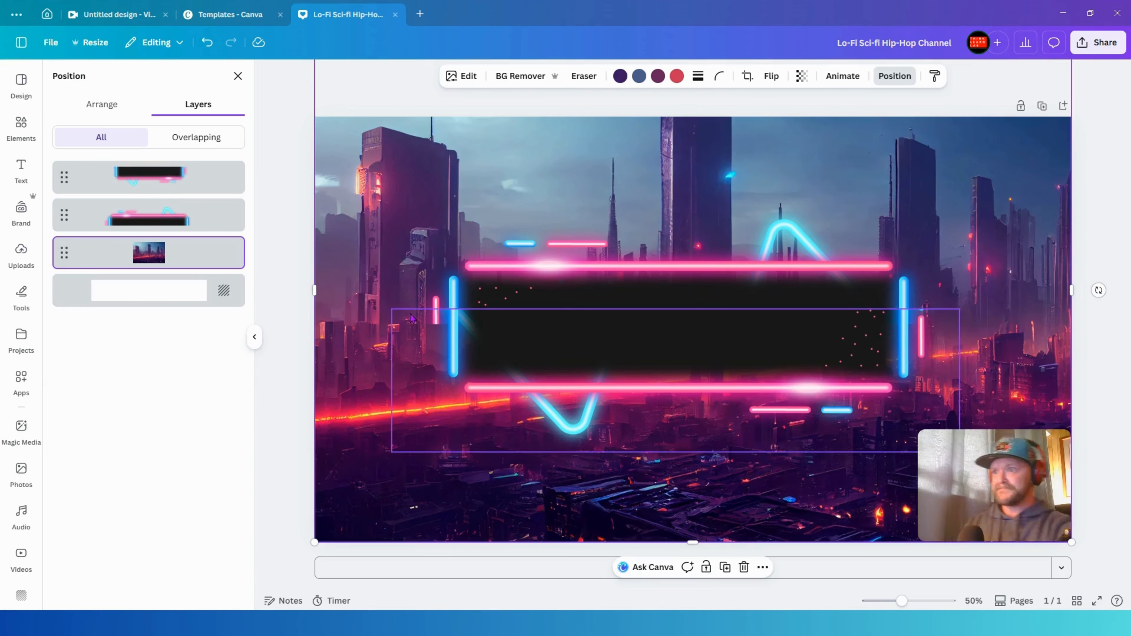
- Search the graphics for "lo-fi", browse the results, and clear the search field
left_click(20, 124)
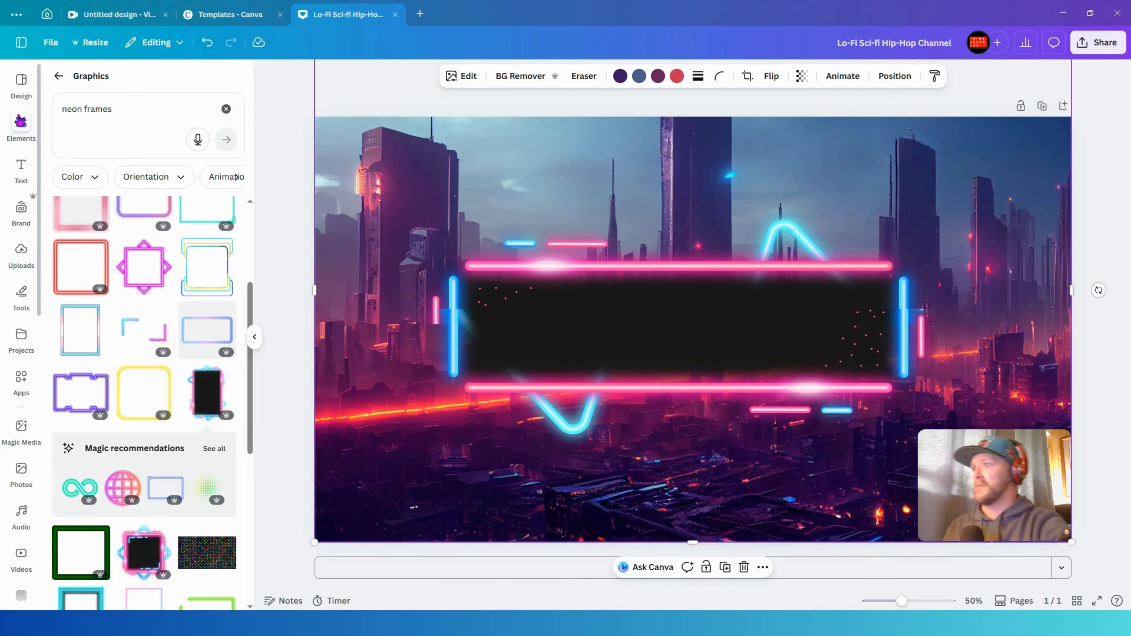
scroll(173, 507, "down", 3)
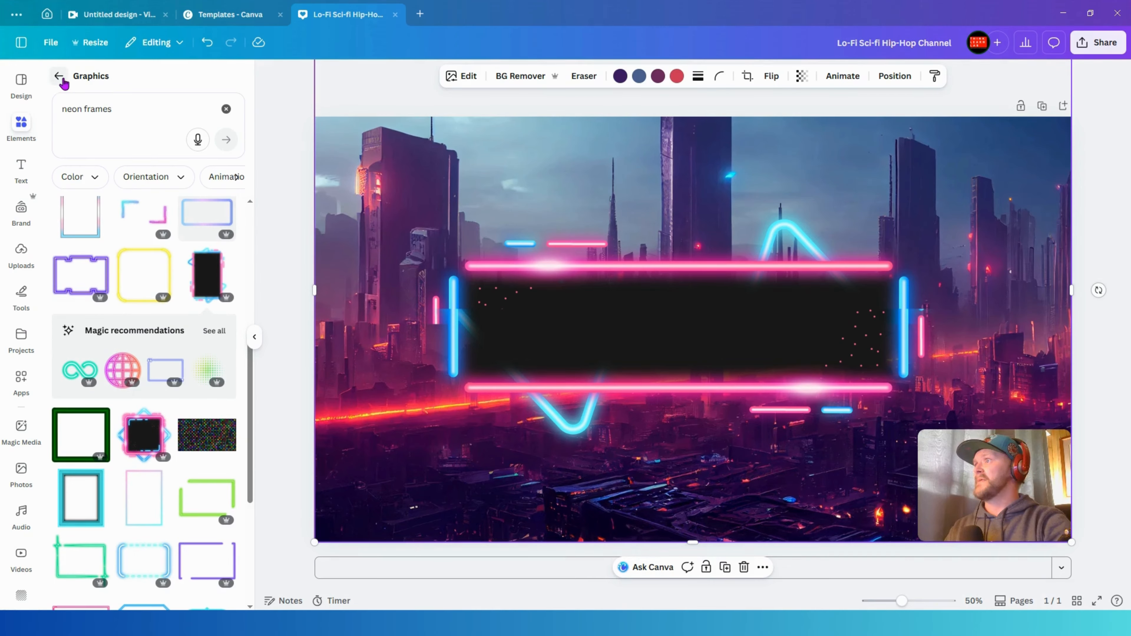
left_click(129, 113)
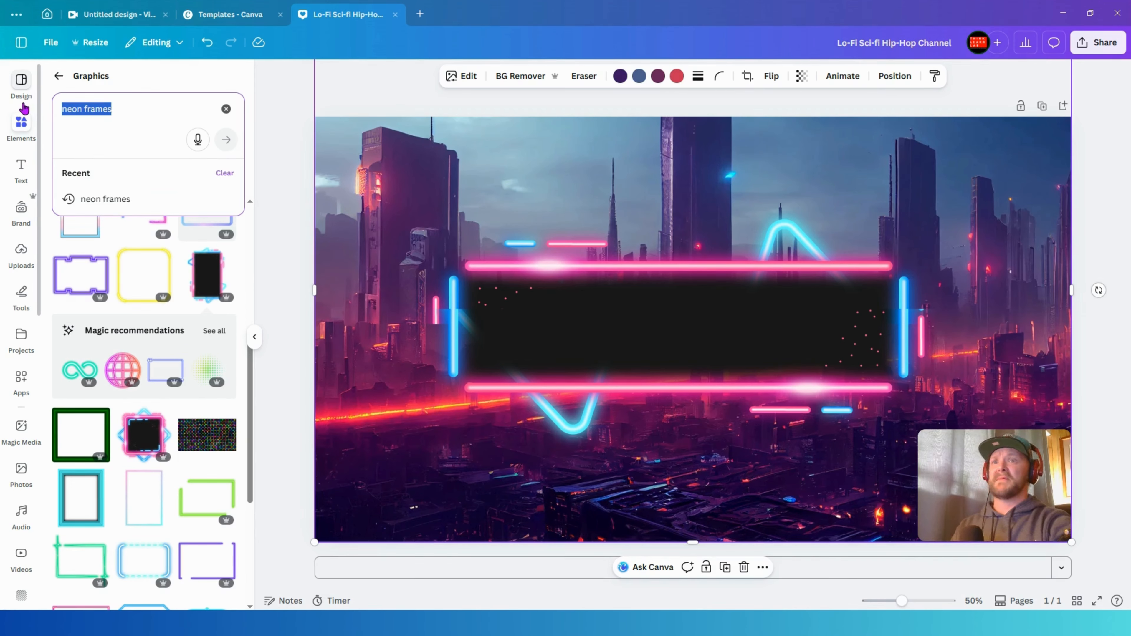
type("lo-")
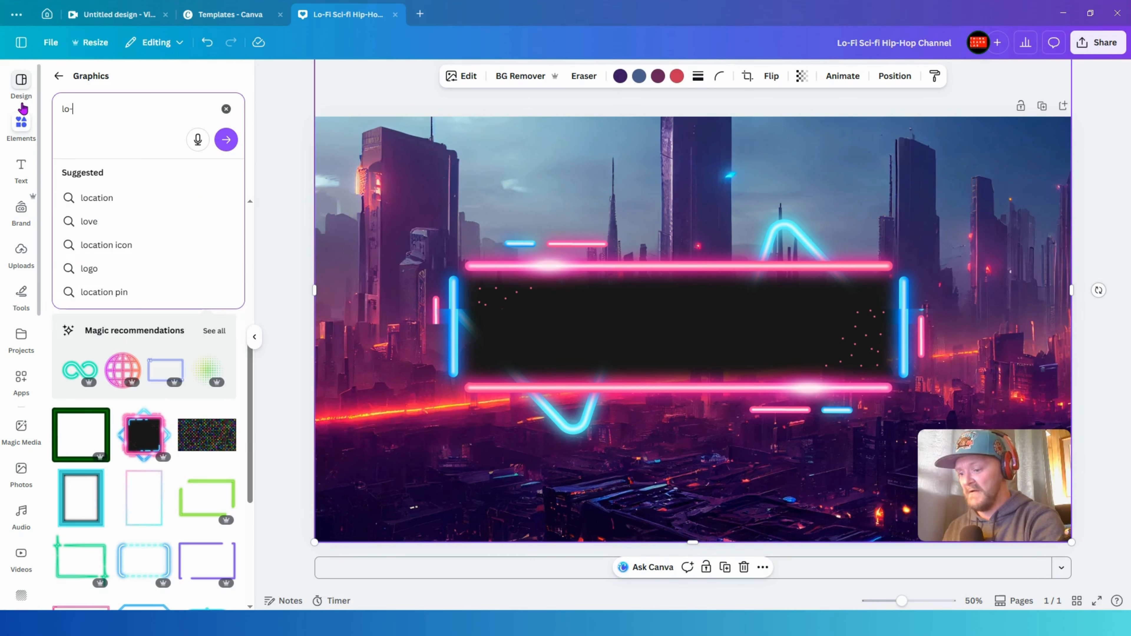
type("fi")
key("Return")
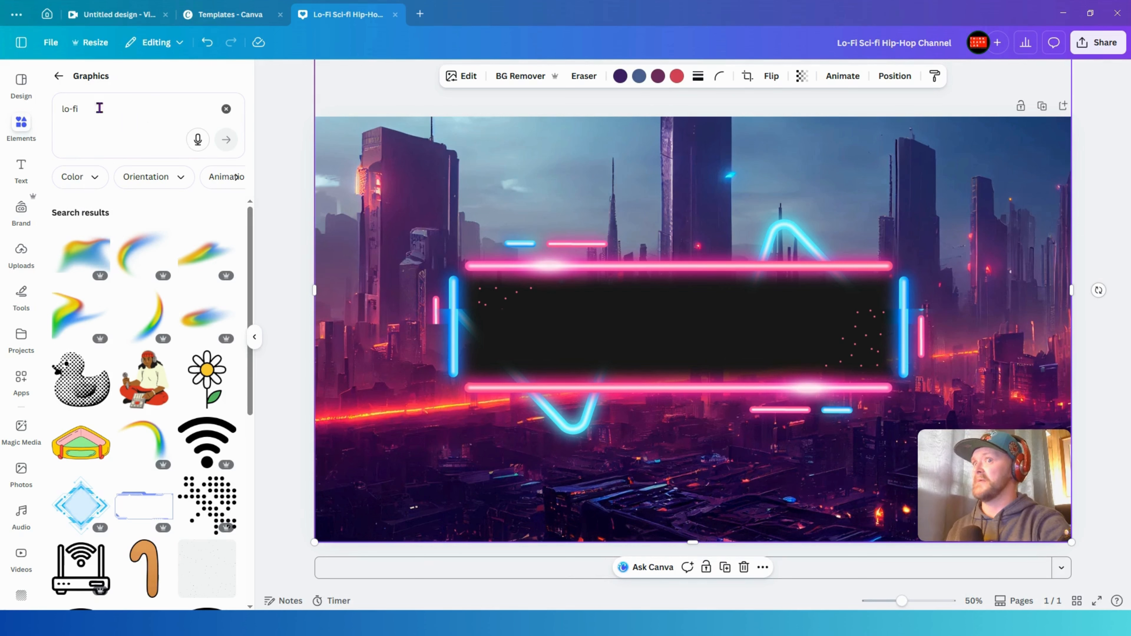
left_click(84, 107)
key("ctrl+a")
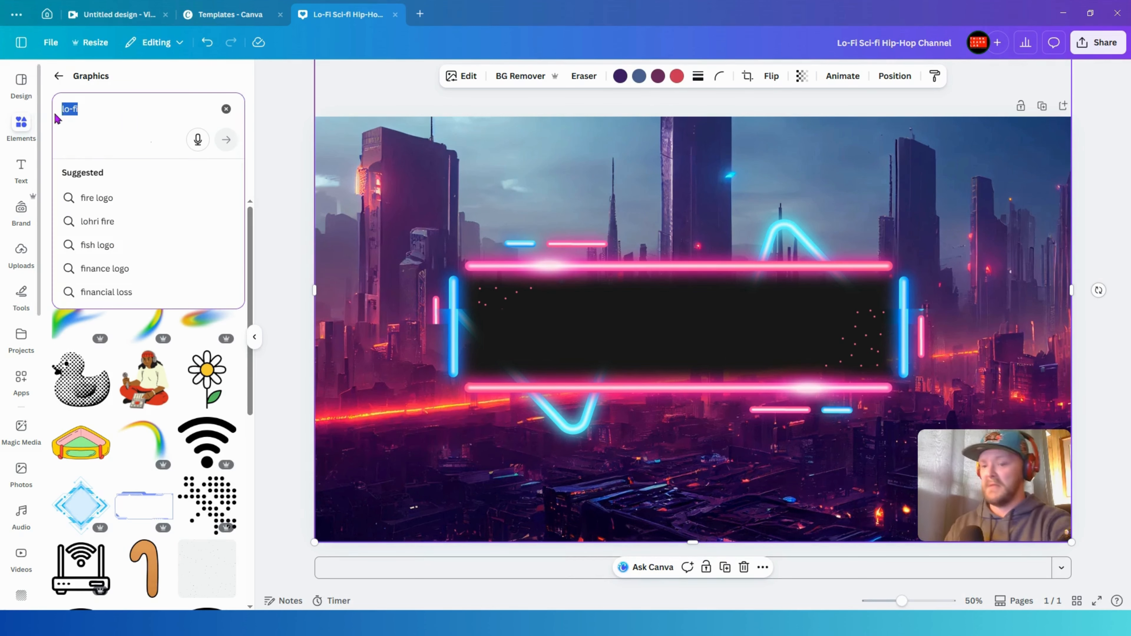
key("BackSpace")
left_click(57, 78)
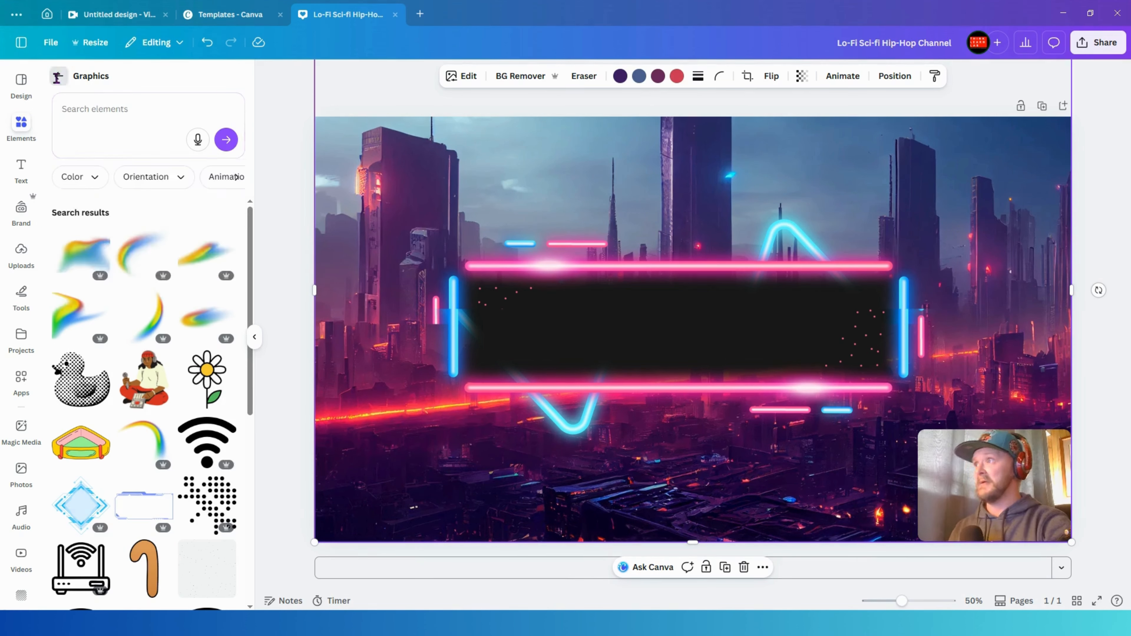
- Add a text box reading "Lo-Fi" and enlarge it inside the neon frame
type("Lo")
type("-Fi")
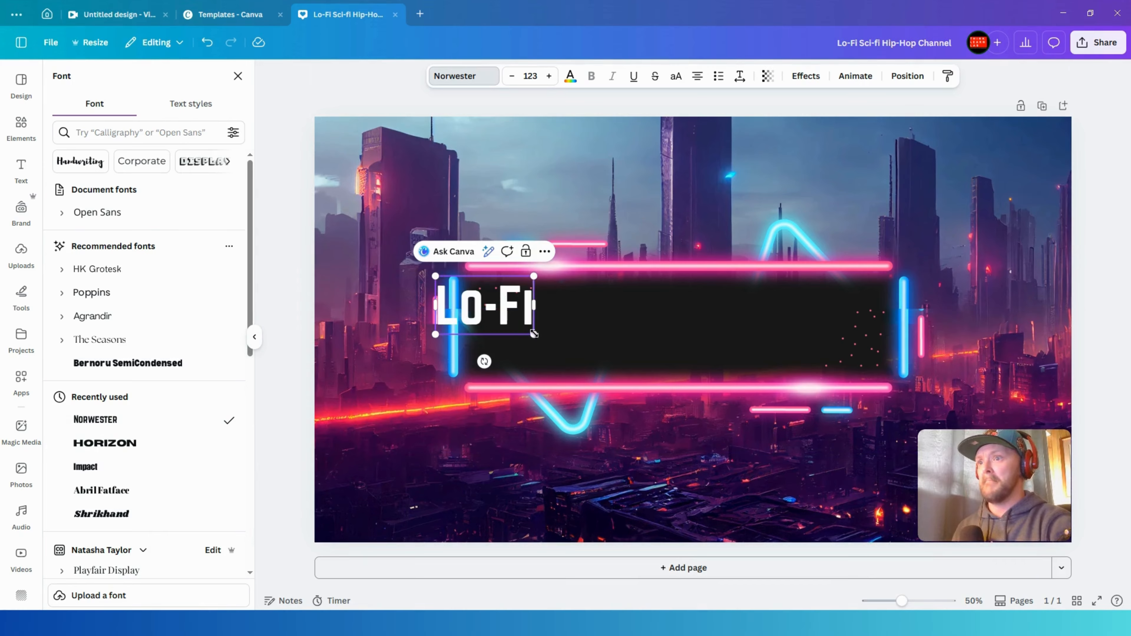
left_click_drag(533, 334, 581, 363)
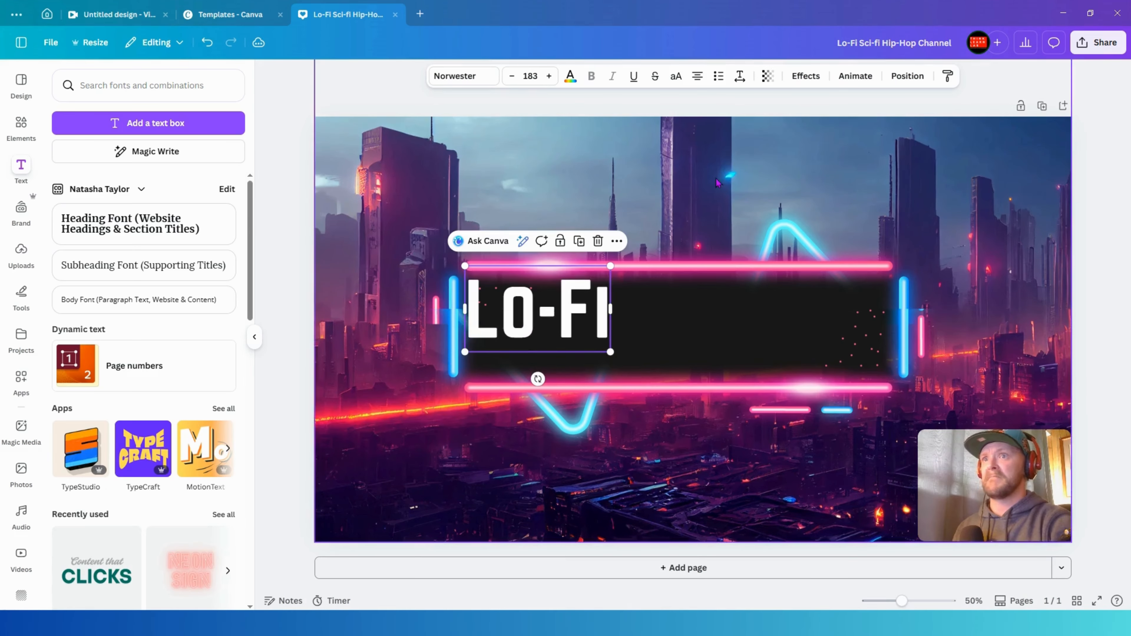
- Apply the Neon effect to the "Lo-Fi" text and color it light purple
left_click(806, 75)
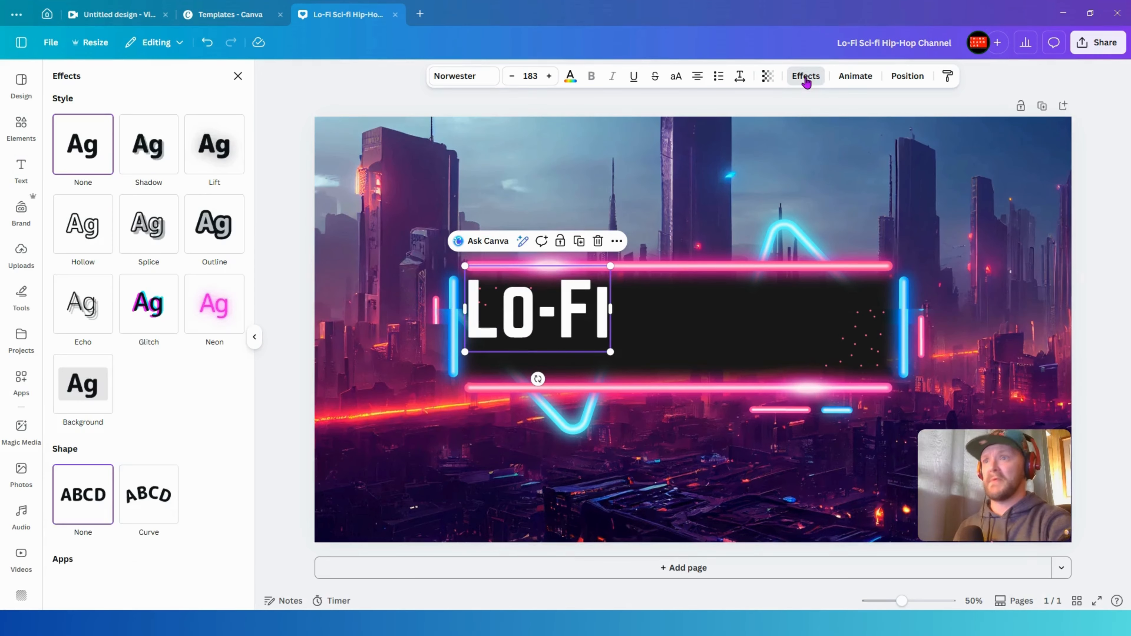
left_click(207, 296)
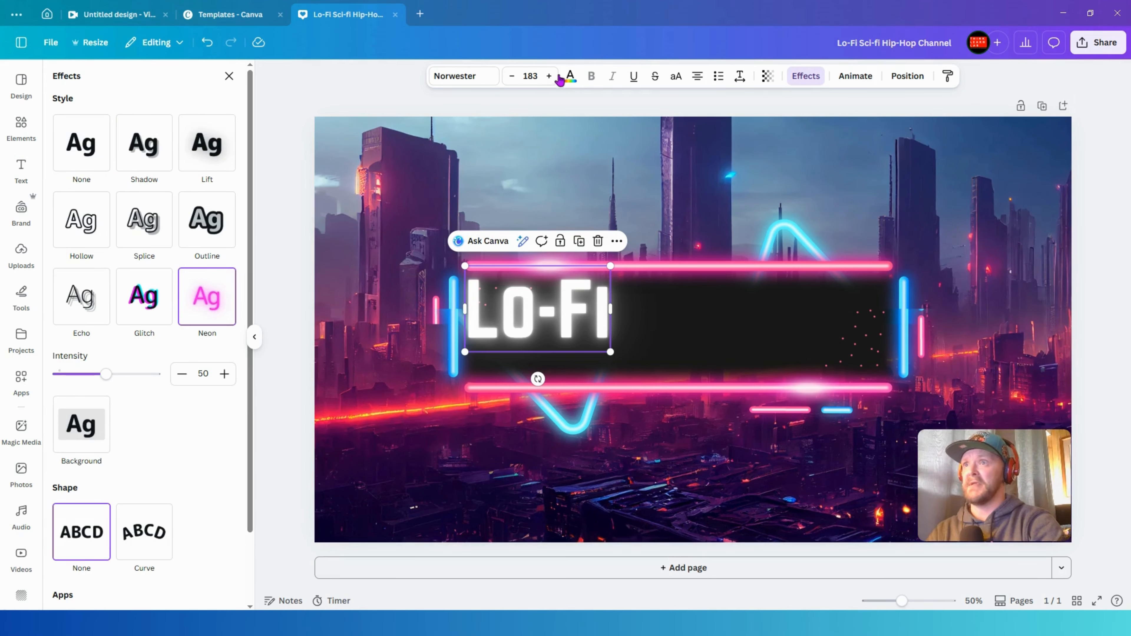
left_click(569, 77)
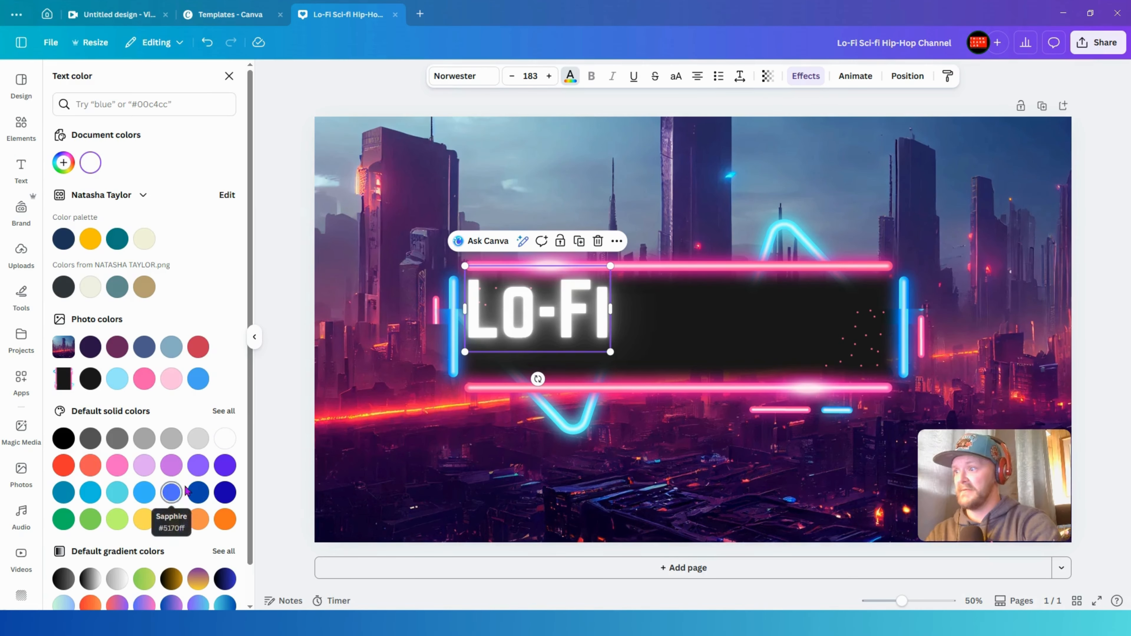
left_click(175, 471)
left_click(374, 427)
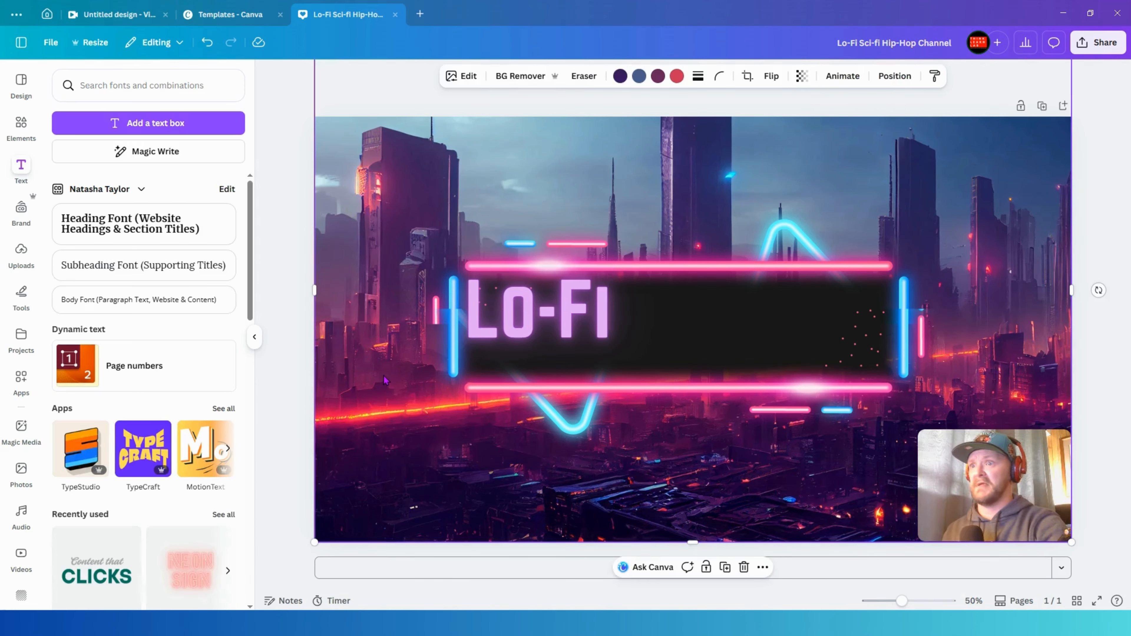
- Raise the "Lo-Fi" text's neon intensity to 100, shrink it slightly and move it up
left_click(604, 334)
left_click(766, 77)
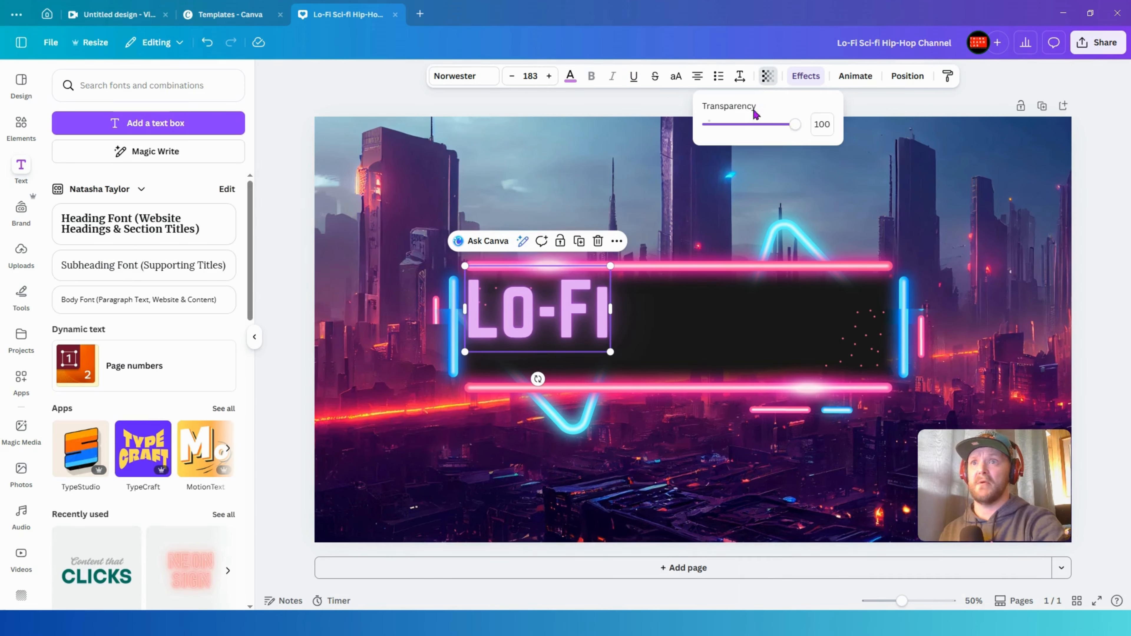
mouse_move(786, 131)
left_mouse_down()
mouse_move(757, 129)
mouse_move(788, 129)
left_mouse_up()
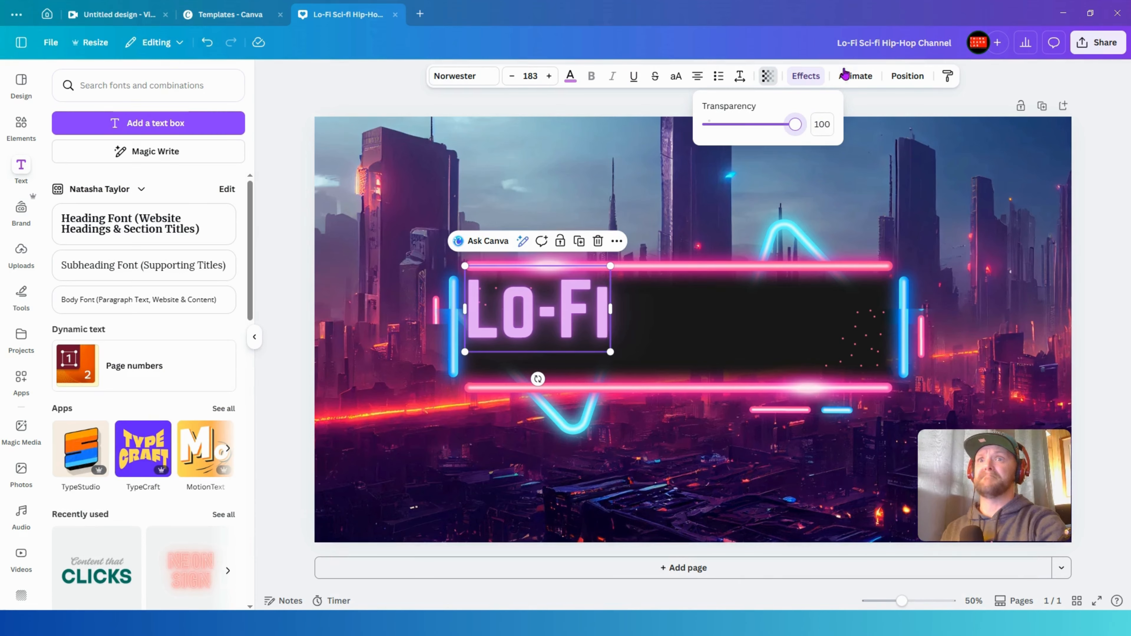
left_click(806, 76)
left_click_drag(106, 303, 155, 301)
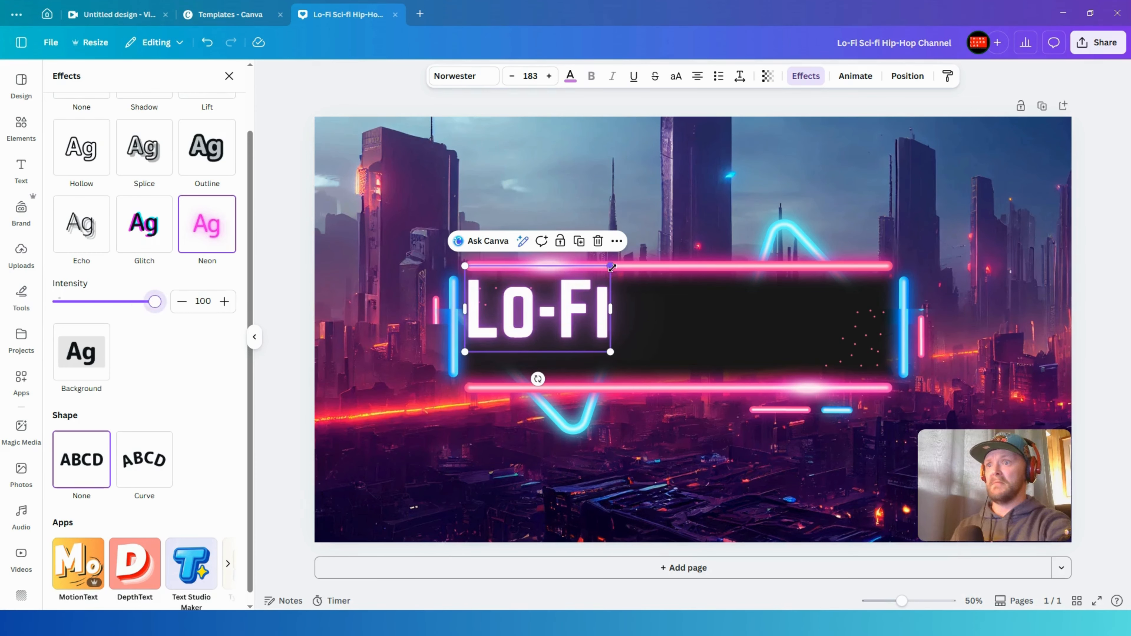
left_click_drag(610, 266, 594, 276)
left_click_drag(559, 319, 559, 305)
- Duplicate the "Lo-Fi" text to its right and change the copy to "SY-FI"
left_click_drag(593, 338, 650, 348)
left_click(564, 242)
double_click(650, 347)
type("SY")
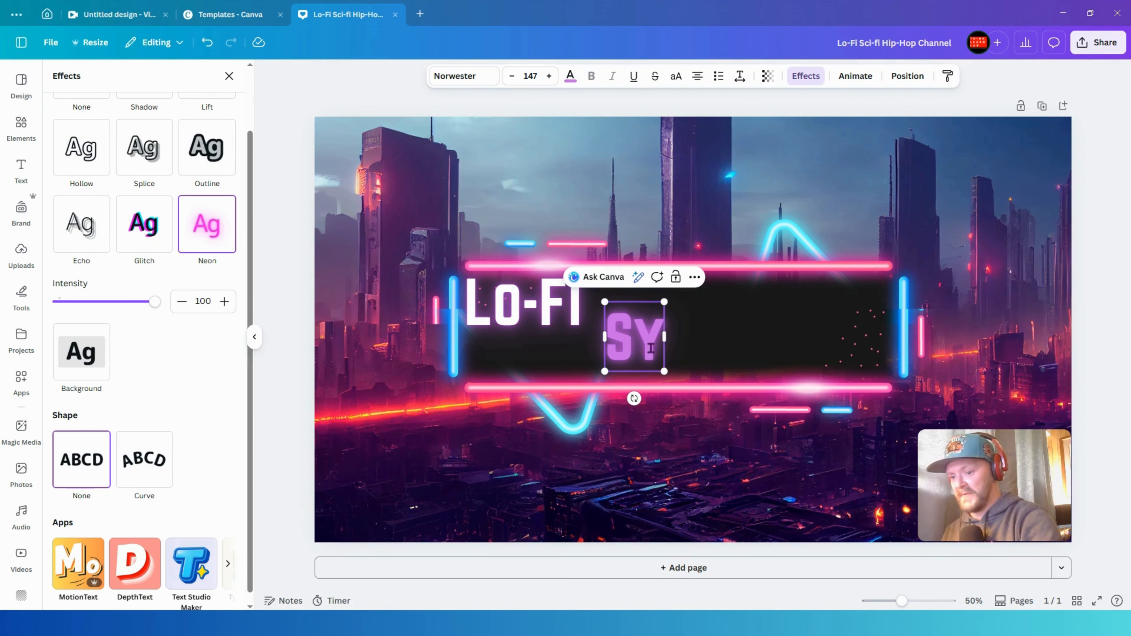
type("-FI")
left_click(622, 352)
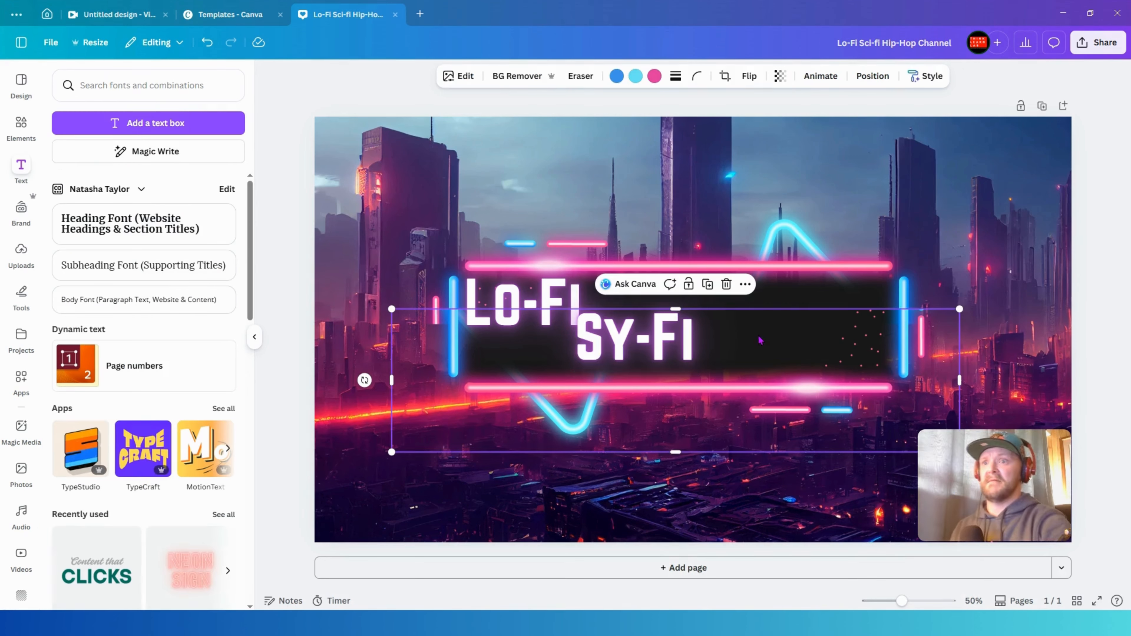
- Place the "Hip-Hop" text at the lower right inside the frame
left_click(721, 443)
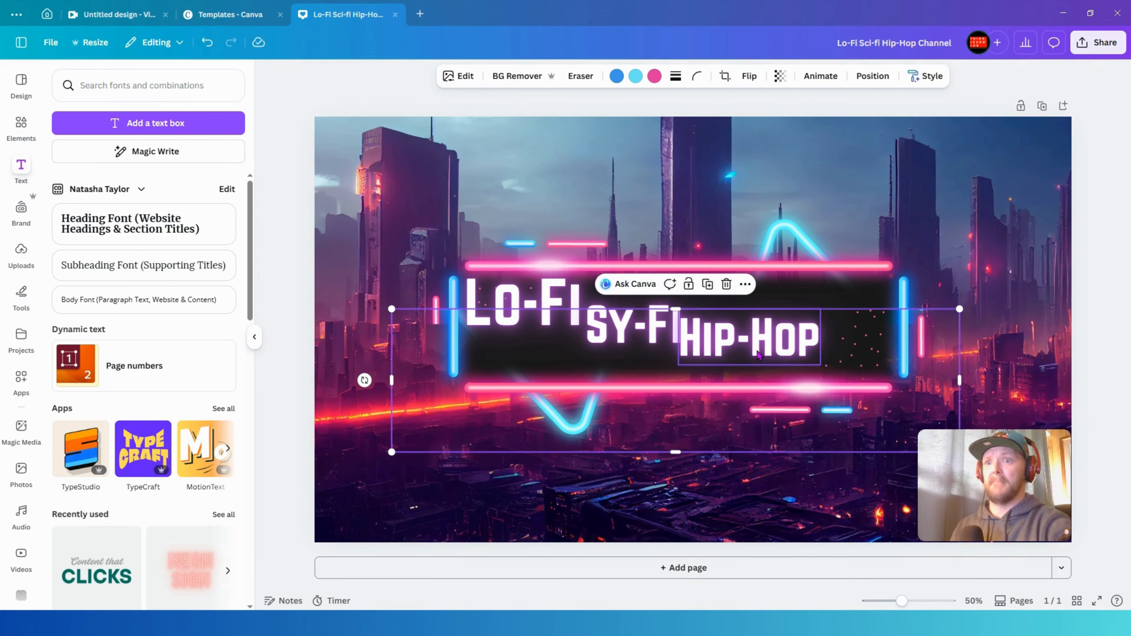
left_click_drag(749, 338, 810, 353)
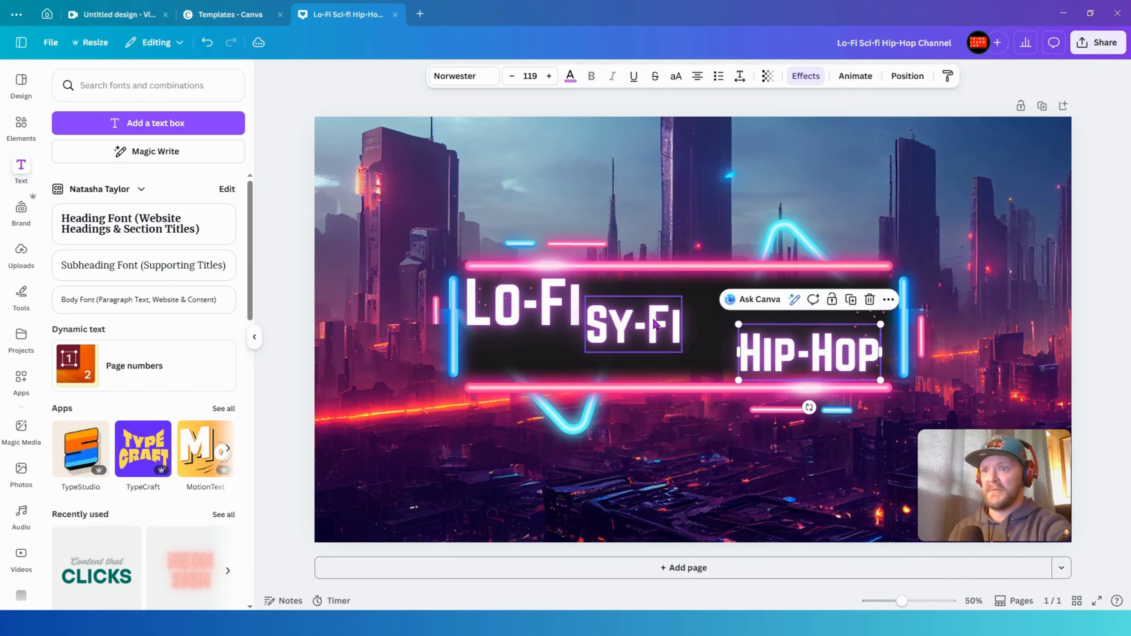
- Enlarge the "SY-FI" text and arrange Lo-Fi, SY-FI and Hip-Hop in a staggered row across the frame
left_click_drag(661, 325, 709, 326)
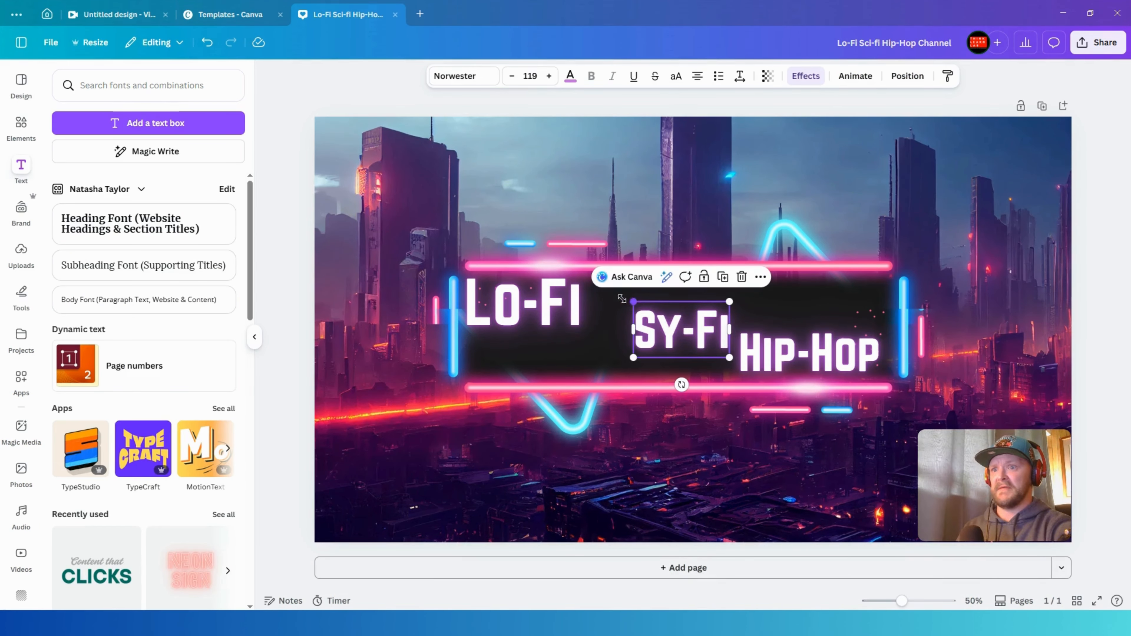
left_click_drag(623, 299, 595, 283)
left_click_drag(677, 323, 687, 327)
left_click(557, 316)
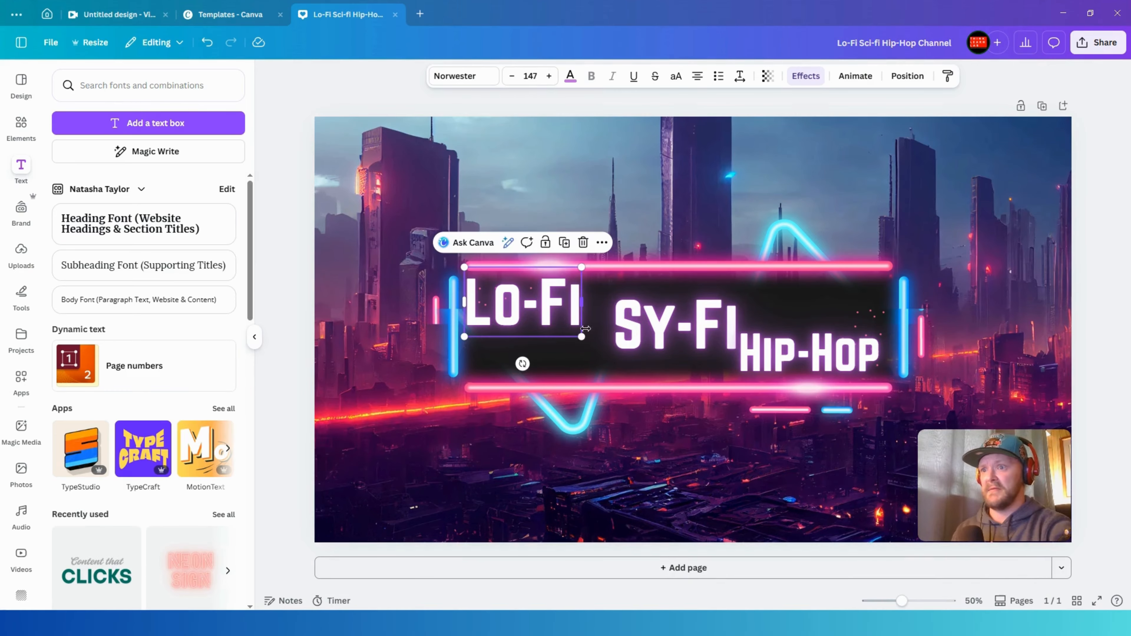
left_click_drag(593, 346, 599, 355)
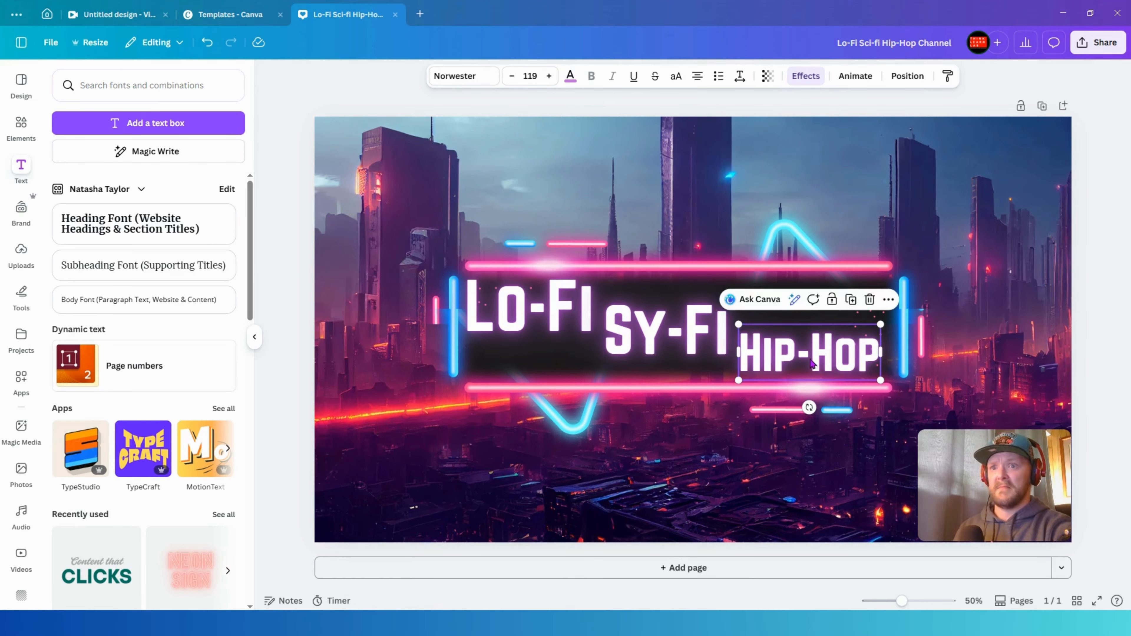
left_click_drag(818, 365, 813, 365)
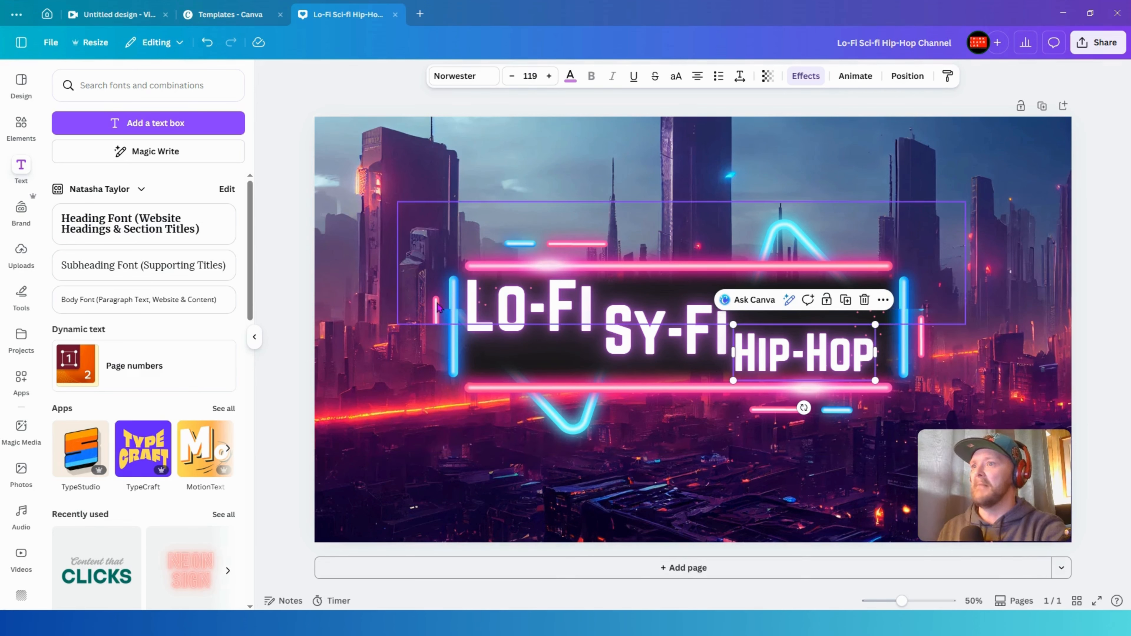
- Add an uploaded 5-second cyberpunk video clip of headphone-wearing characters to the banner's lower half
left_click(23, 256)
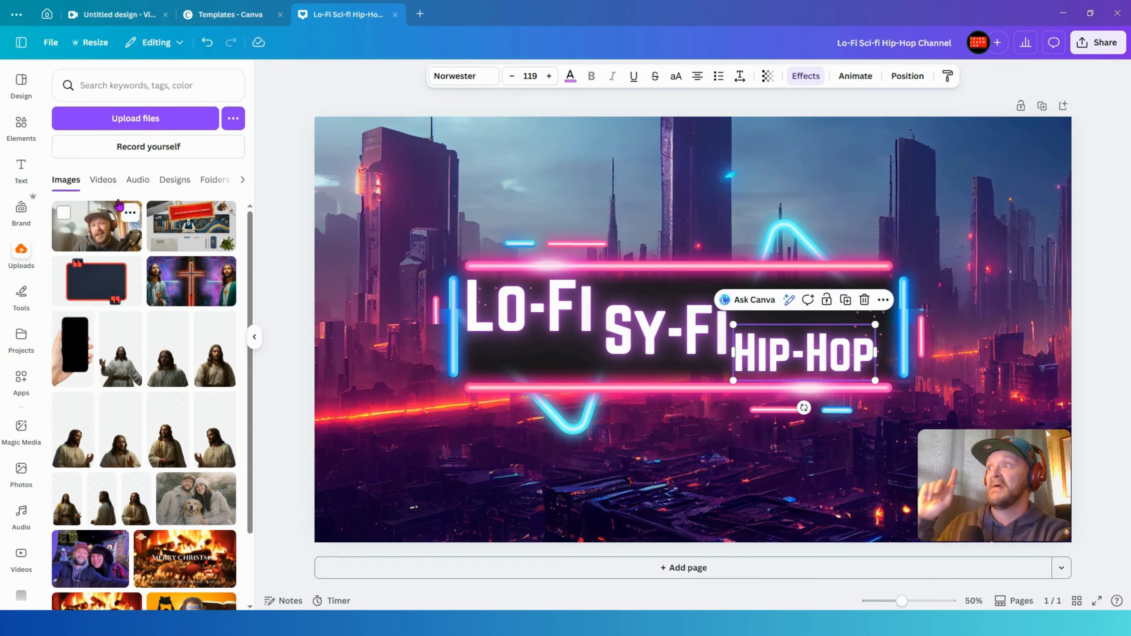
left_click(108, 184)
scroll(138, 272, "down", 15)
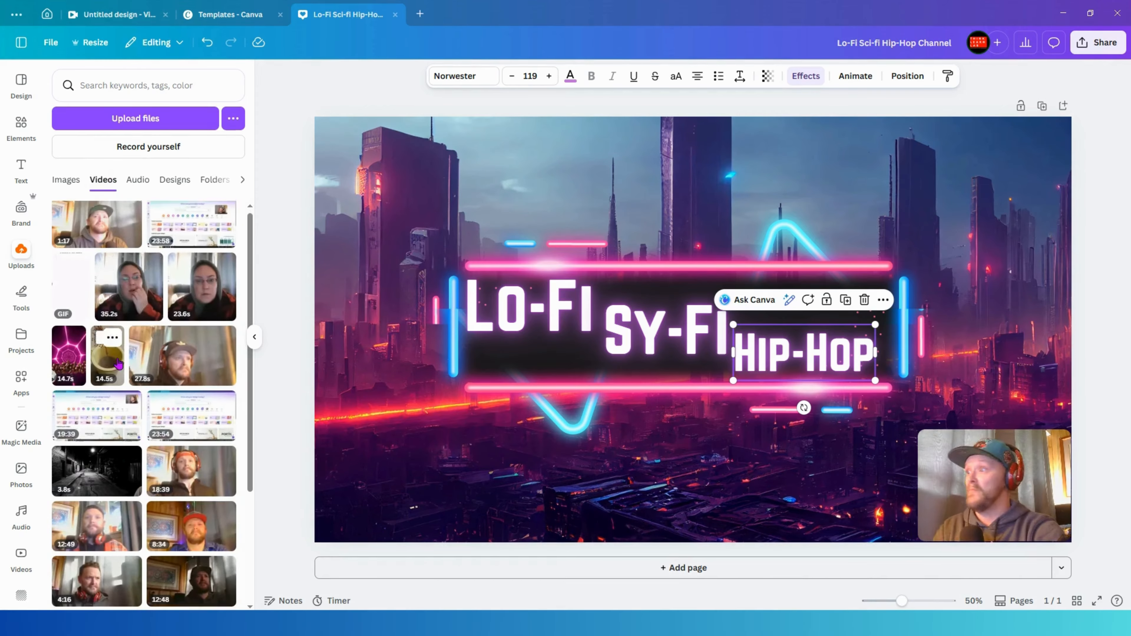
scroll(135, 374, "down", 10)
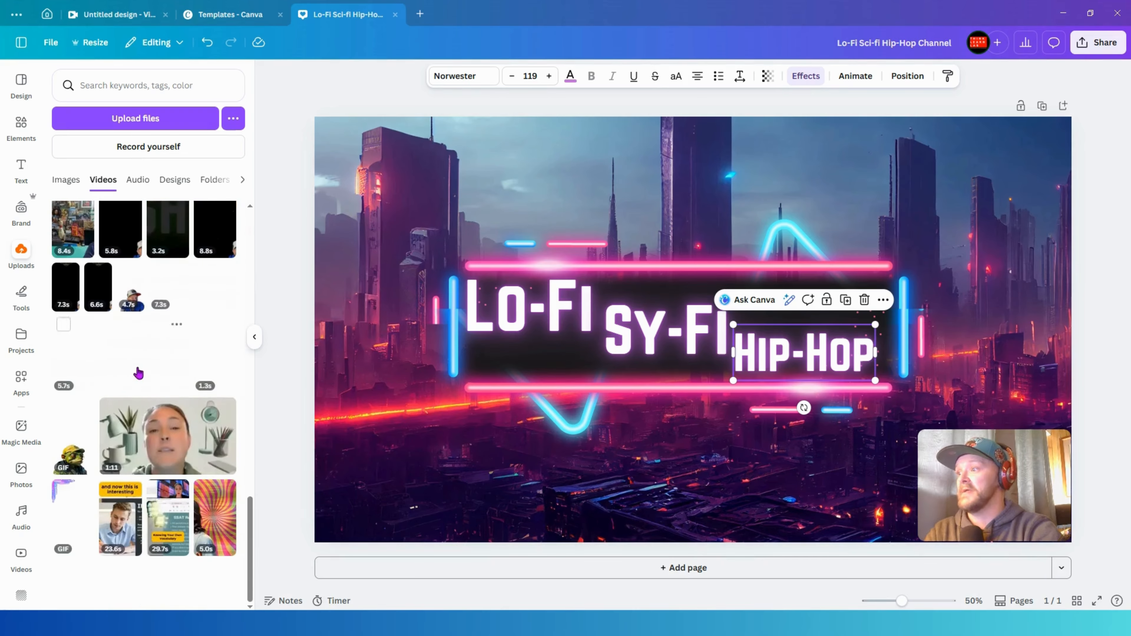
scroll(154, 378, "down", 10)
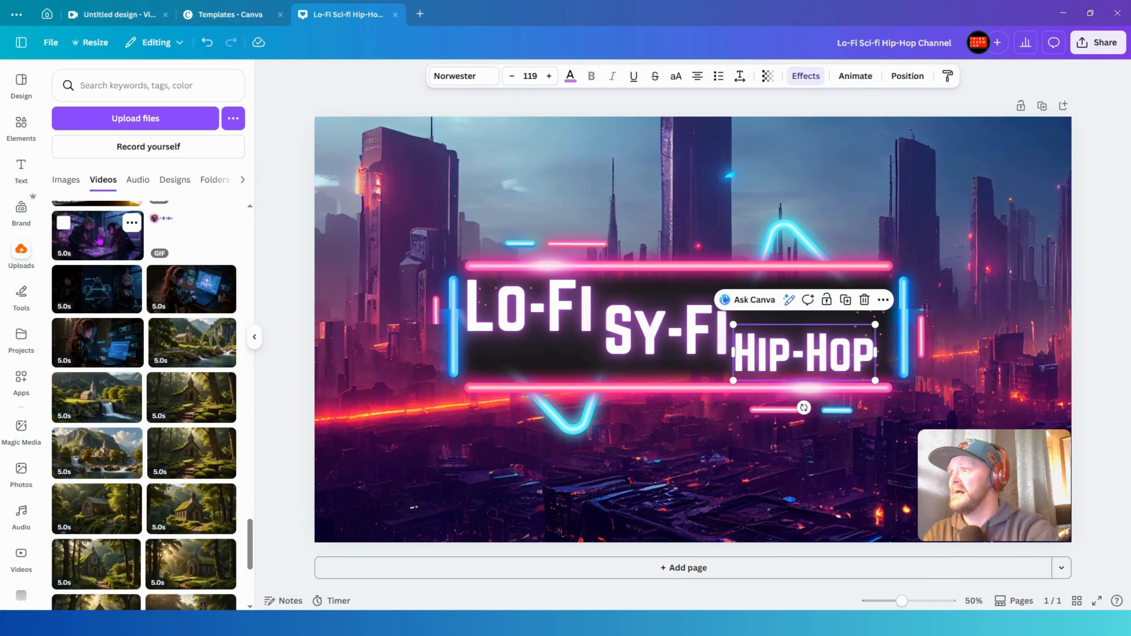
scroll(100, 240, "up", 4)
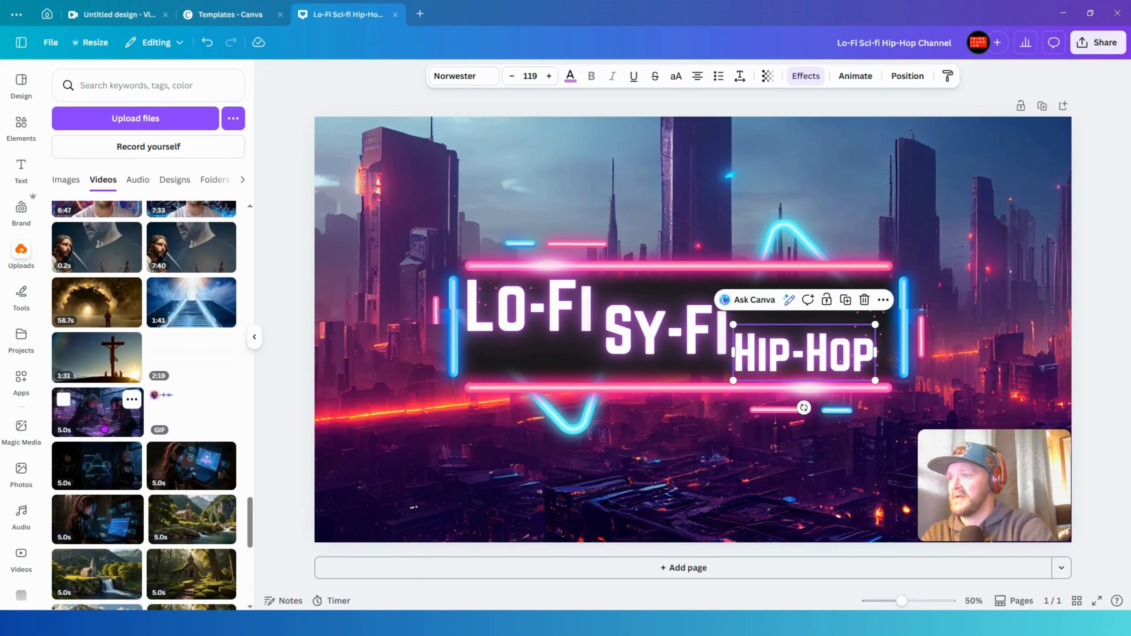
scroll(104, 423, "down", 1)
left_click_drag(92, 356, 618, 419)
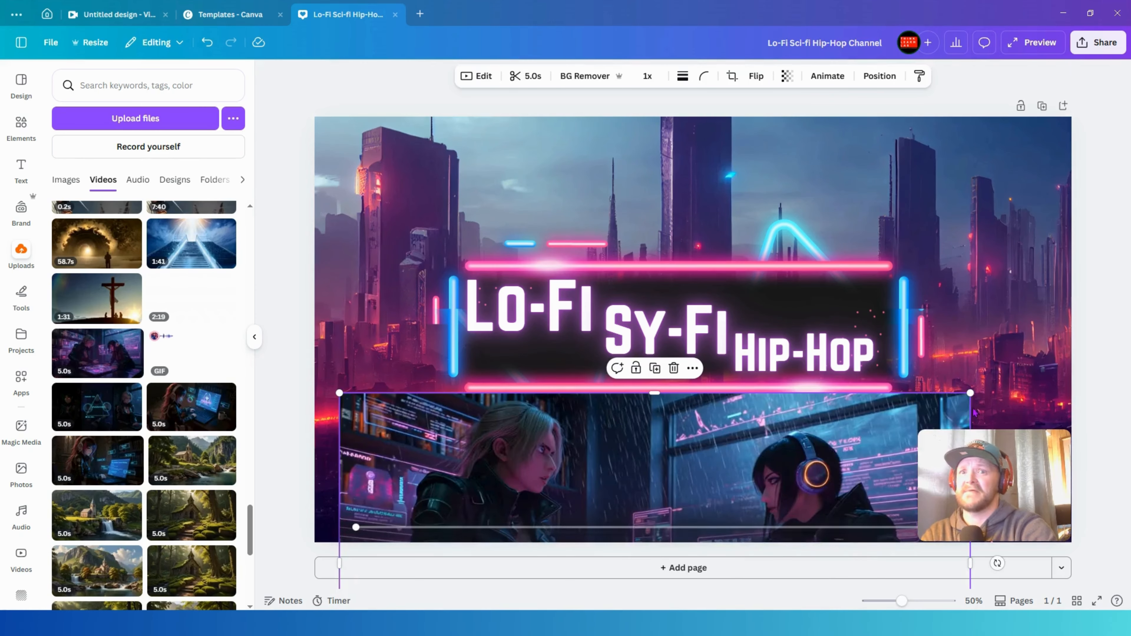
- Try shrinking and moving the video clip up over the frame, preview it, and delete it from the banner
left_click_drag(971, 393, 699, 481)
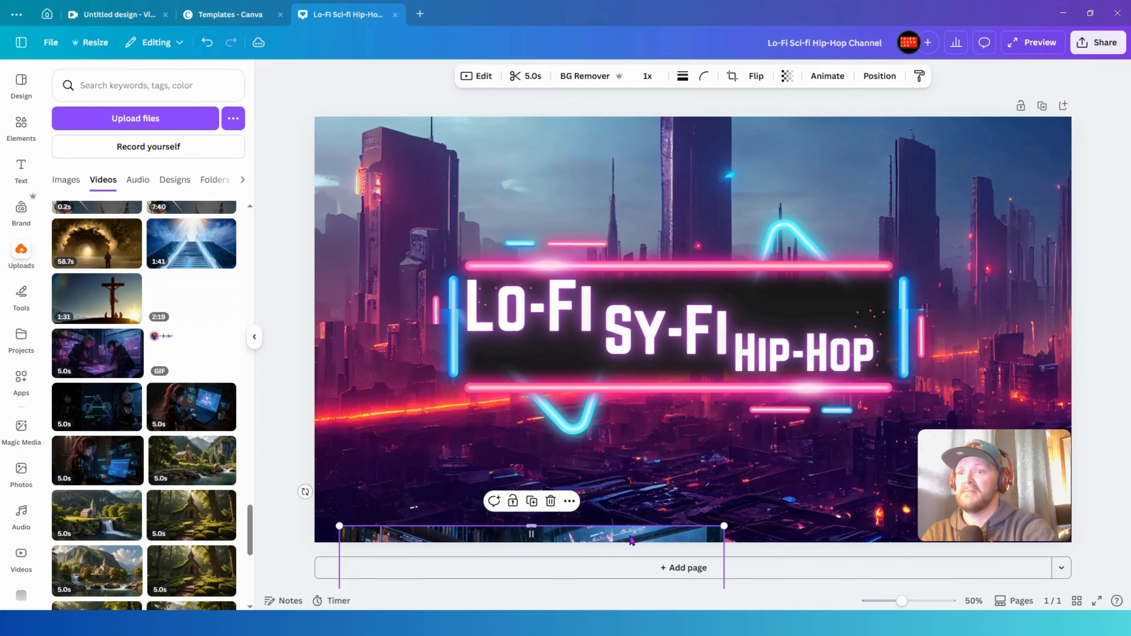
left_click_drag(629, 535, 626, 350)
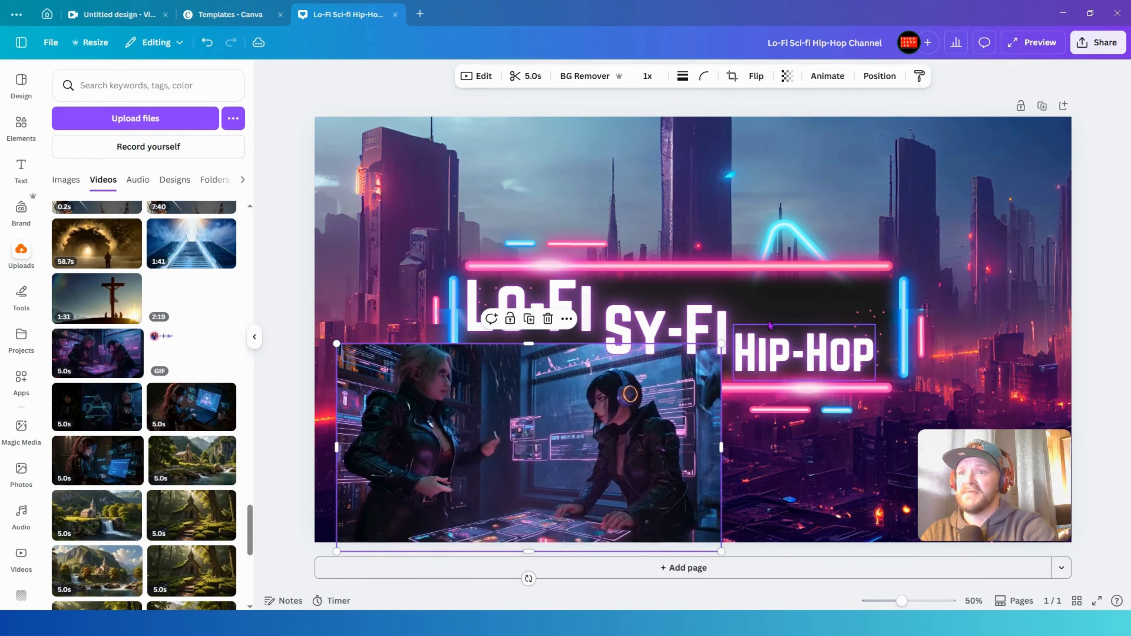
left_click_drag(721, 343, 646, 384)
left_click_drag(510, 448, 506, 427)
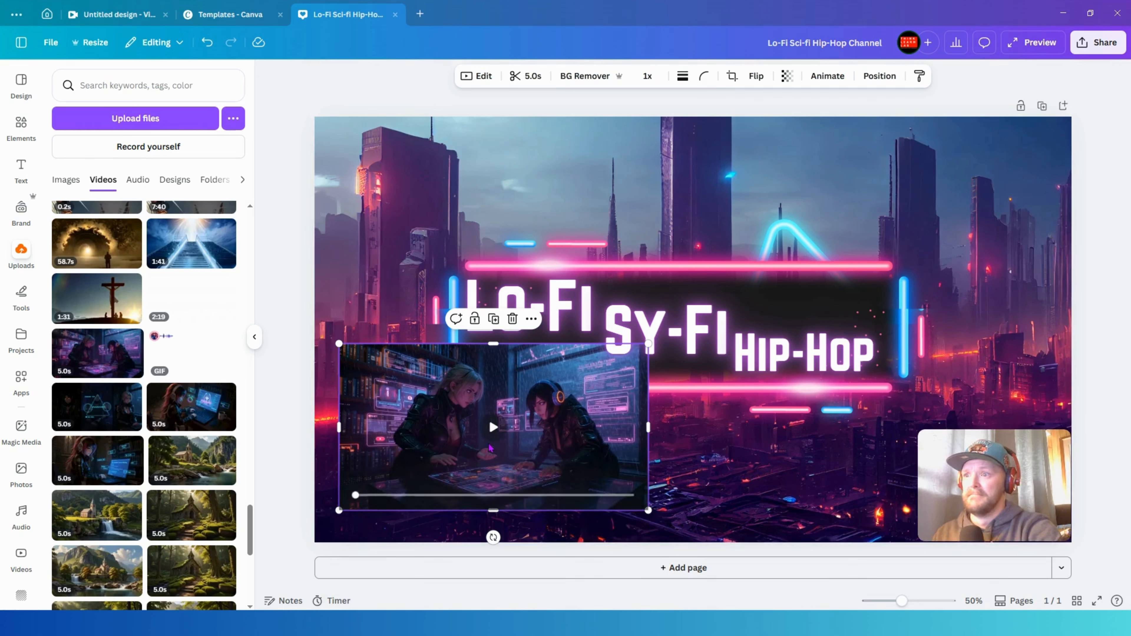
left_click(494, 428)
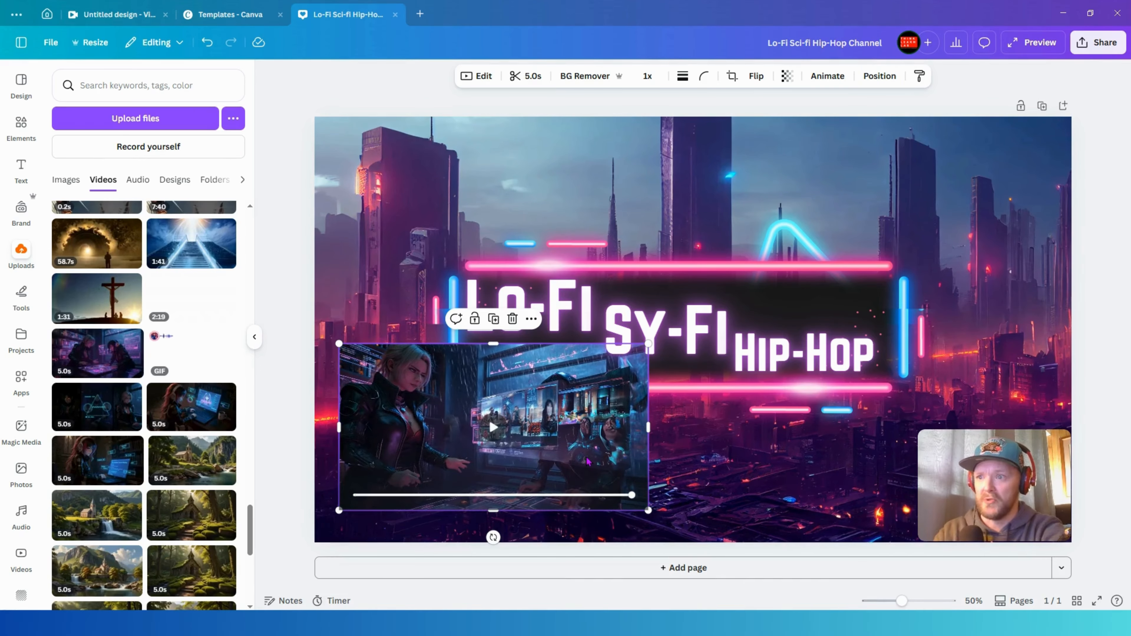
key("Delete")
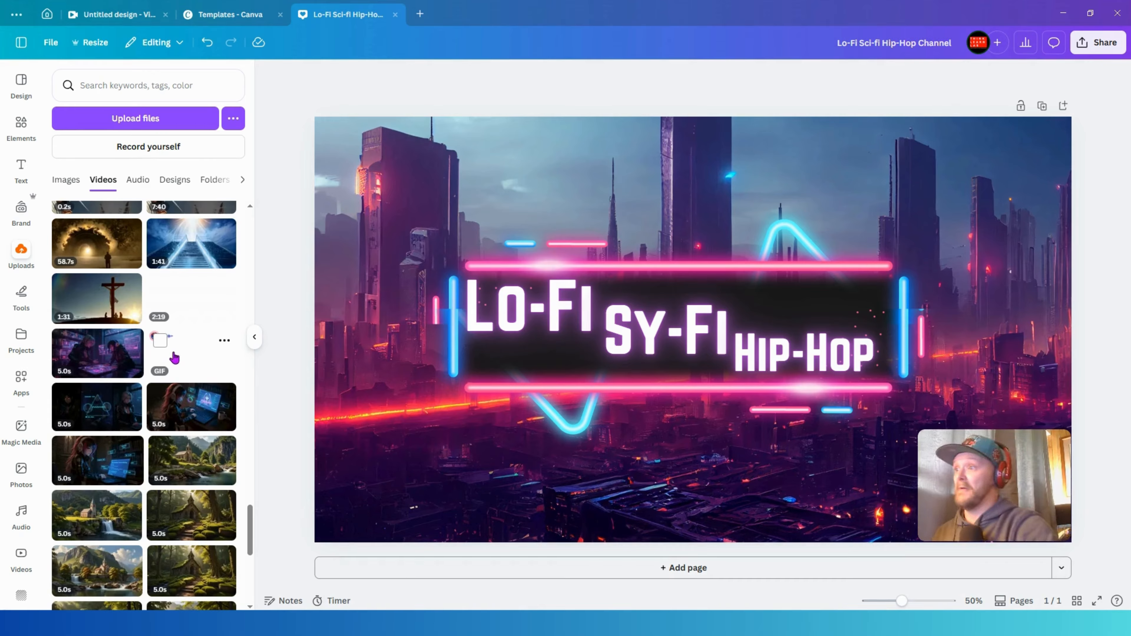
- Add the uploaded audio-visualizer GIF with the circular avatar and place it at the left inside the neon frame
left_click_drag(229, 318, 526, 206)
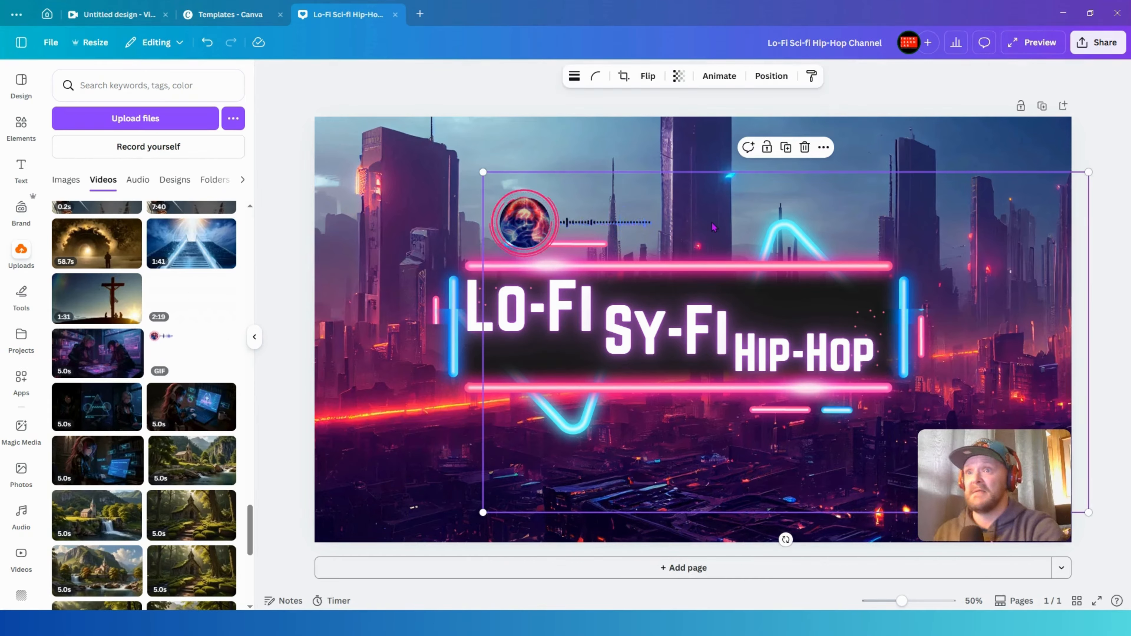
left_click_drag(710, 220, 685, 365)
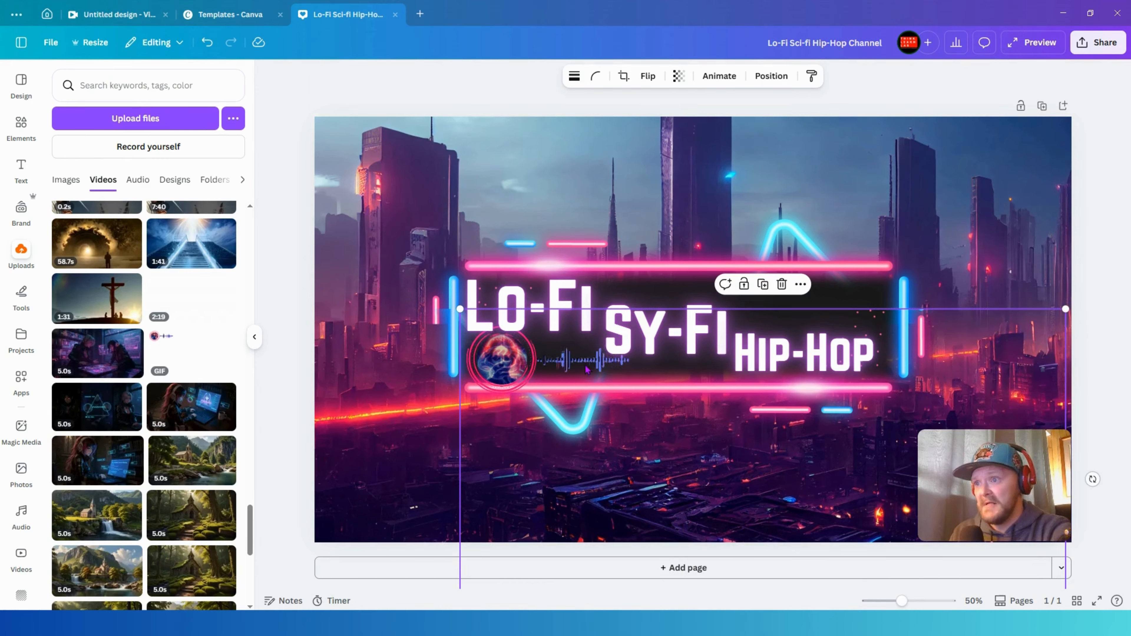
left_click_drag(619, 509, 883, 437)
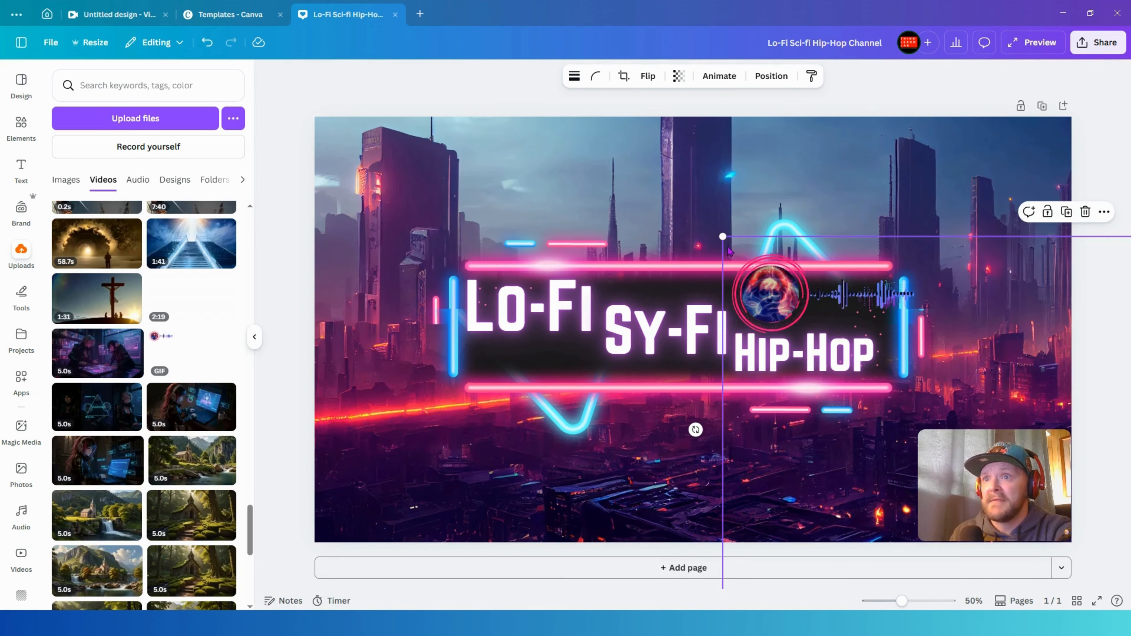
left_click_drag(724, 236, 534, 129)
left_click_drag(564, 367, 482, 501)
- Shrink the Lo-Fi and SY-FI texts and move them beside the GIF within the frame
left_click_drag(659, 329, 683, 312)
left_click_drag(756, 280, 671, 312)
left_click(583, 297)
mouse_move(598, 266)
left_mouse_down()
mouse_move(566, 283)
mouse_move(590, 290)
mouse_move(610, 274)
mouse_move(601, 286)
left_mouse_up()
left_click(651, 321)
left_click_drag(651, 325, 667, 317)
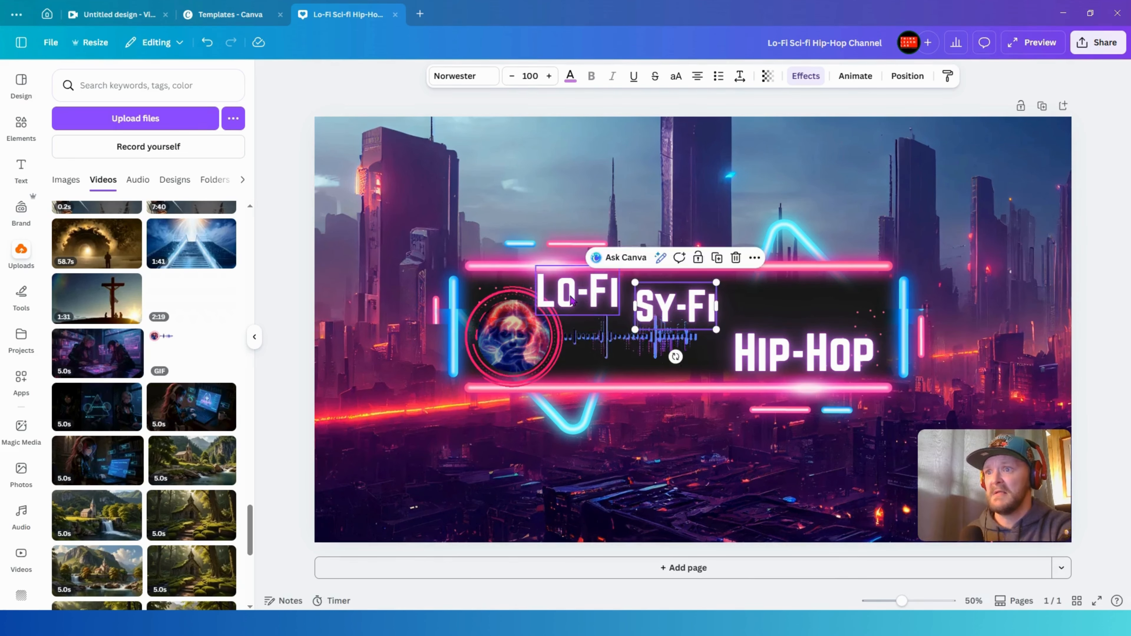
- Line up Lo-Fi, SY-FI and Hip-Hop in a row along the frame's upper half, setting SY-FI to size 110
left_click(580, 301)
left_click_drag(580, 301, 536, 266)
left_click(778, 349)
left_click_drag(777, 349, 787, 299)
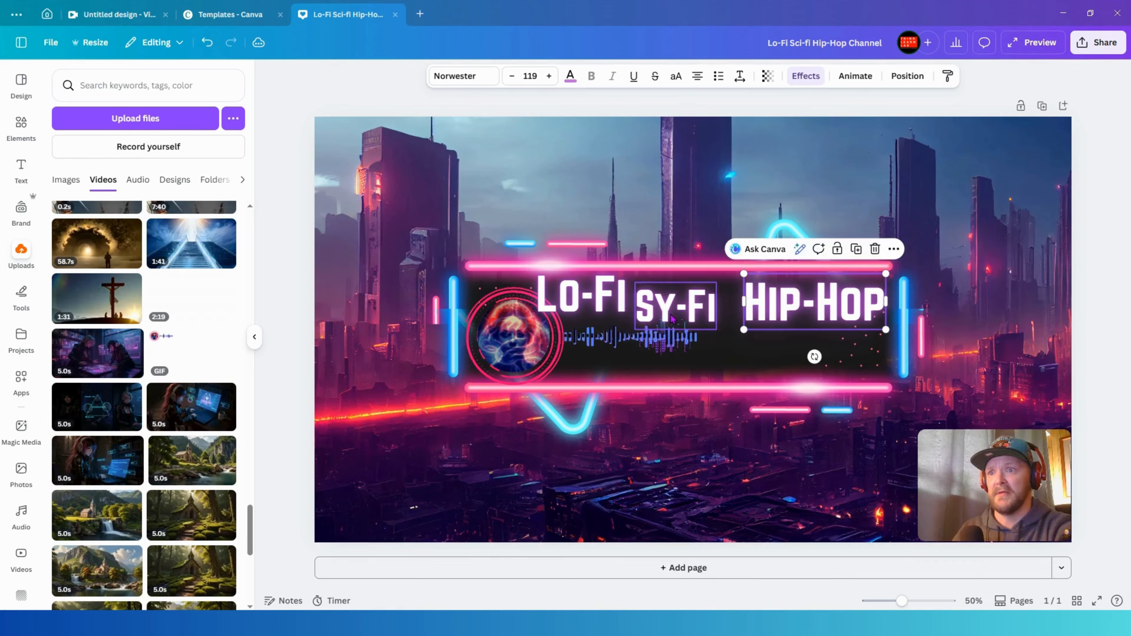
left_click_drag(672, 318, 690, 318)
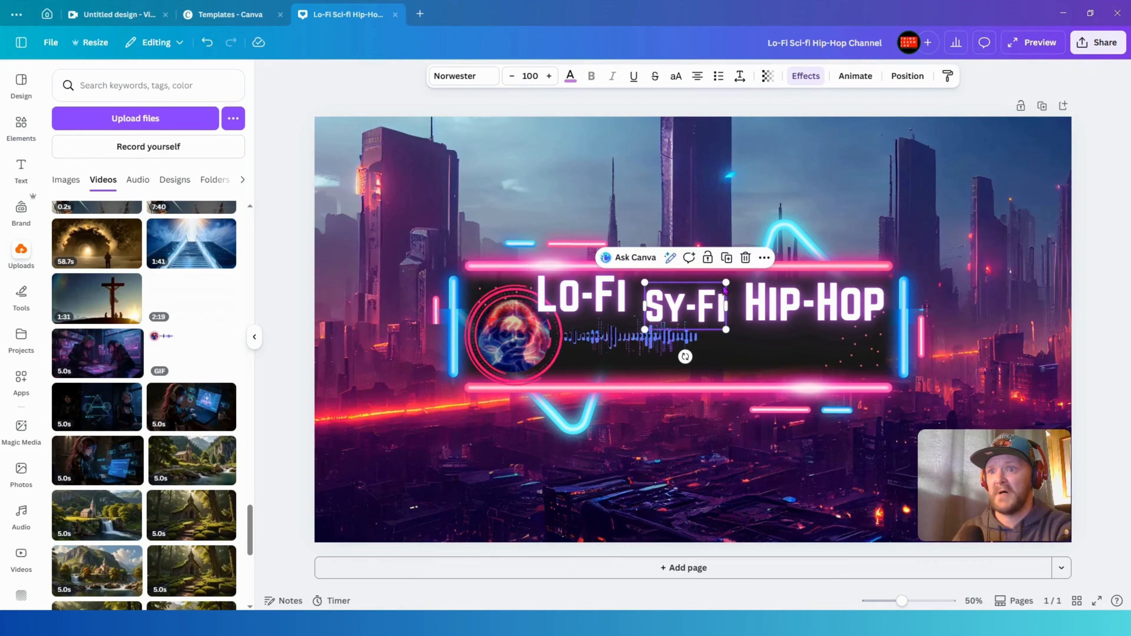
left_click_drag(727, 281, 706, 297)
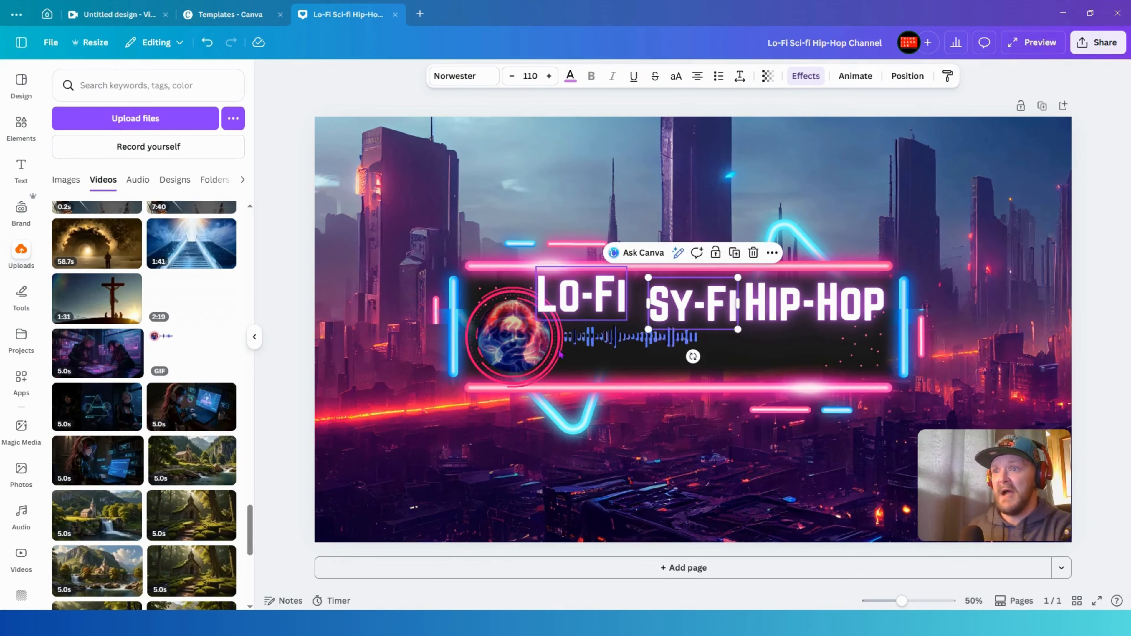
- Enlarge the audio-visualizer GIF and reposition it at the left edge inside the frame
left_click(547, 357)
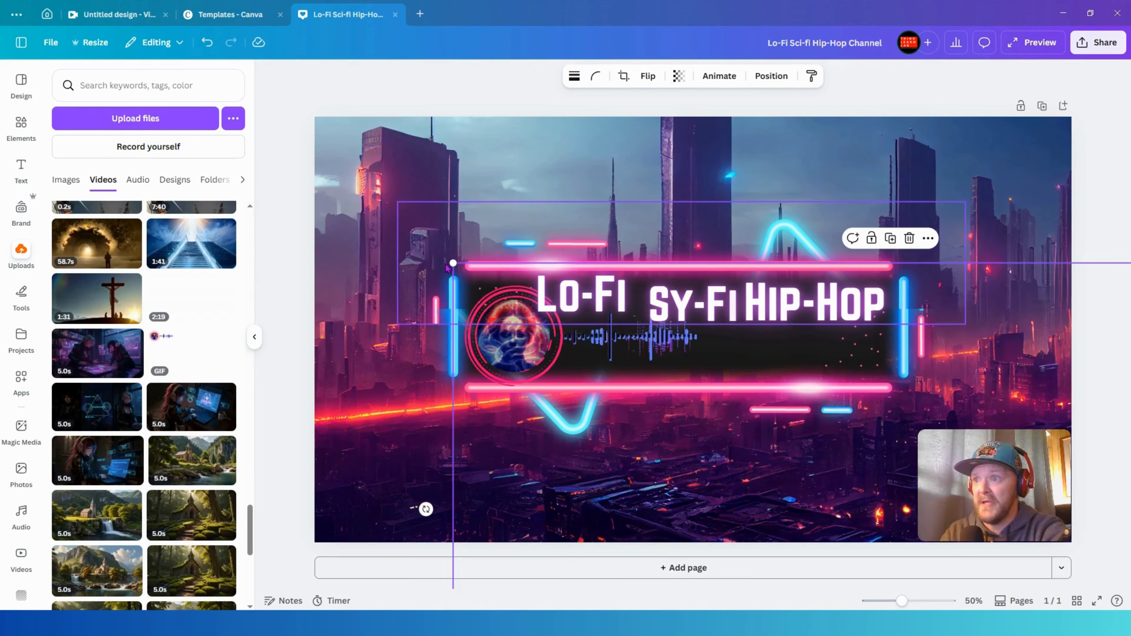
left_click_drag(534, 351, 525, 346)
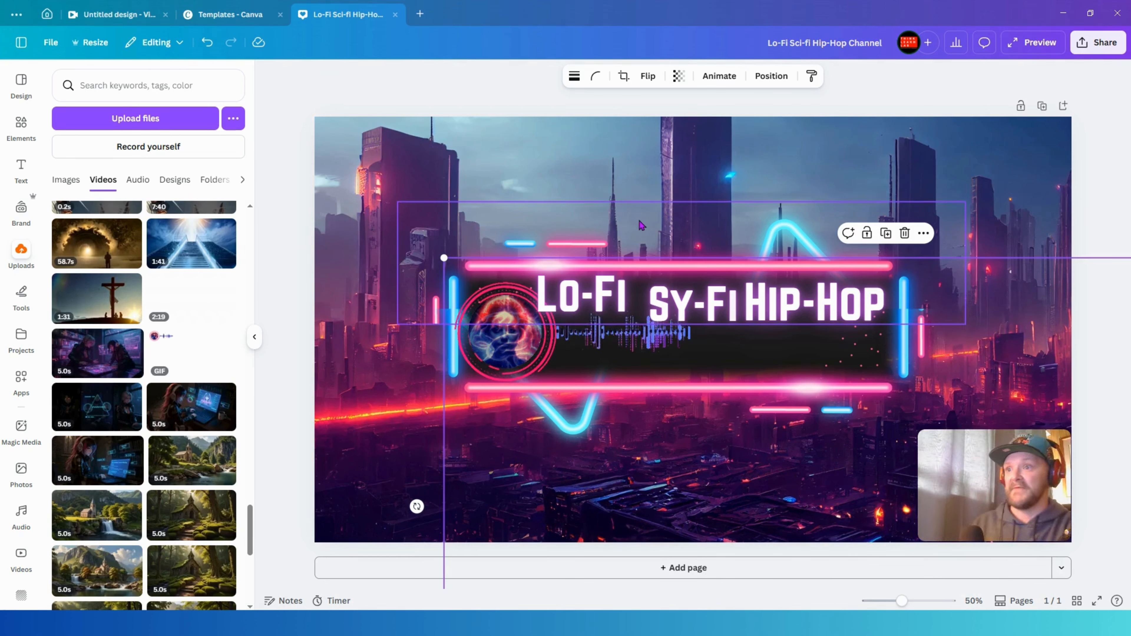
left_click_drag(444, 257, 412, 239)
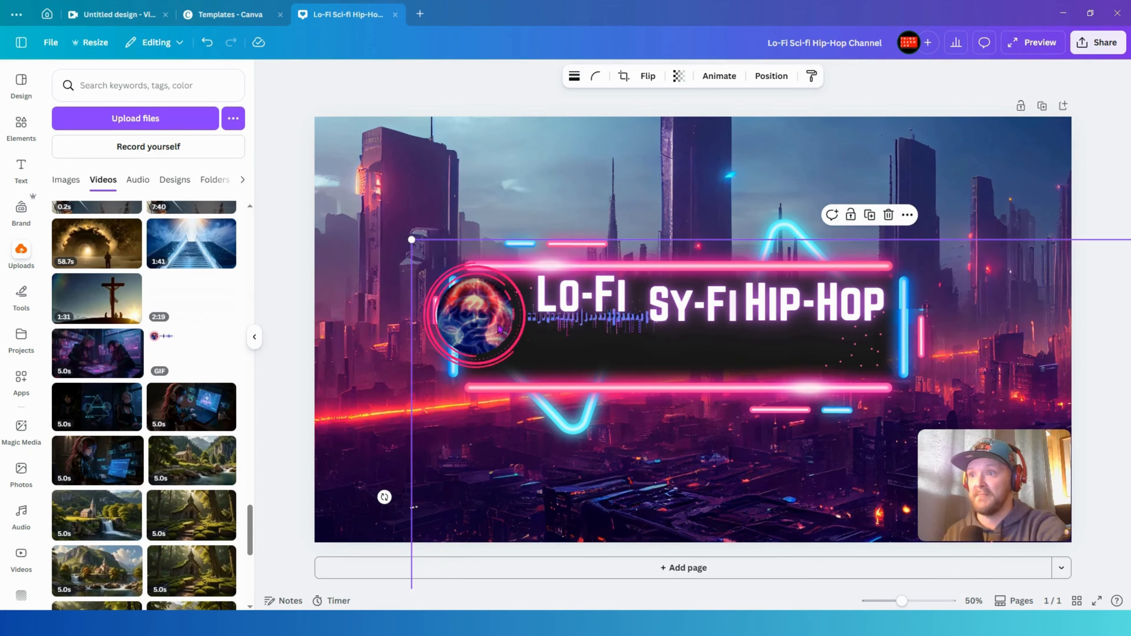
left_click_drag(498, 326, 526, 345)
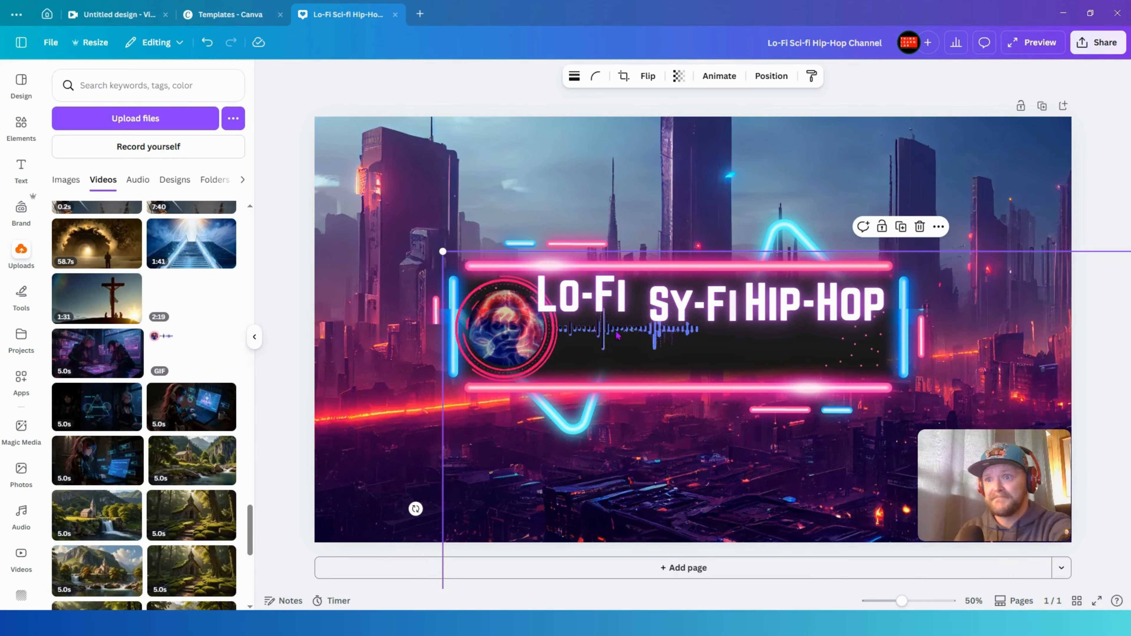
- Resize and respace Lo-Fi, SY-FI and Hip-Hop in a row to the right of the GIF, with Lo-Fi at 95.4
left_click_drag(608, 315, 628, 279)
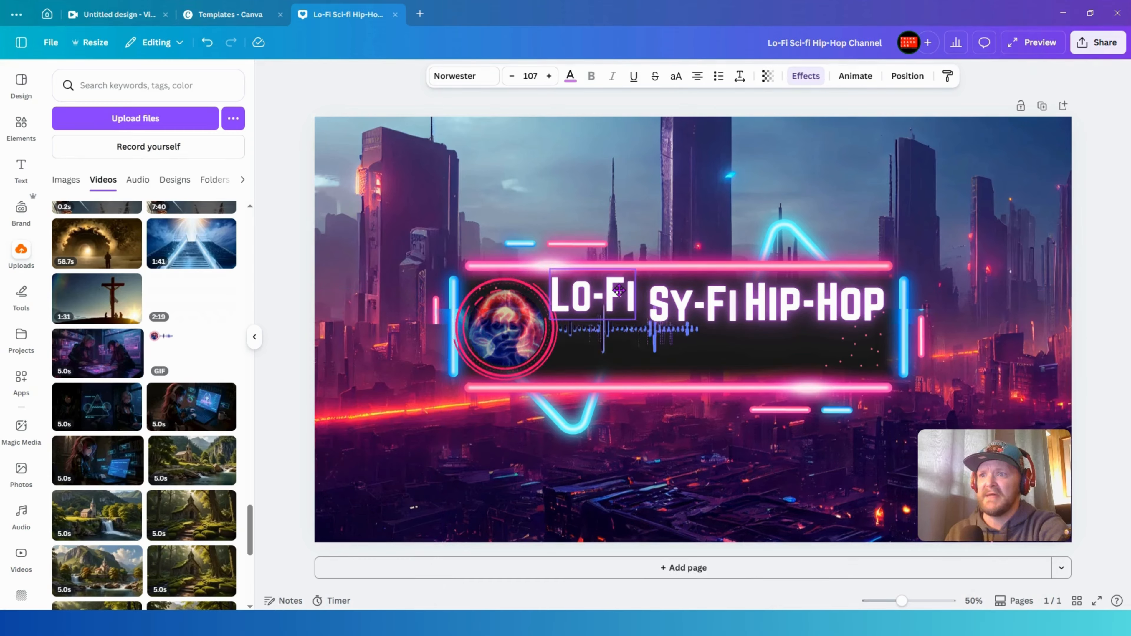
left_click(675, 311)
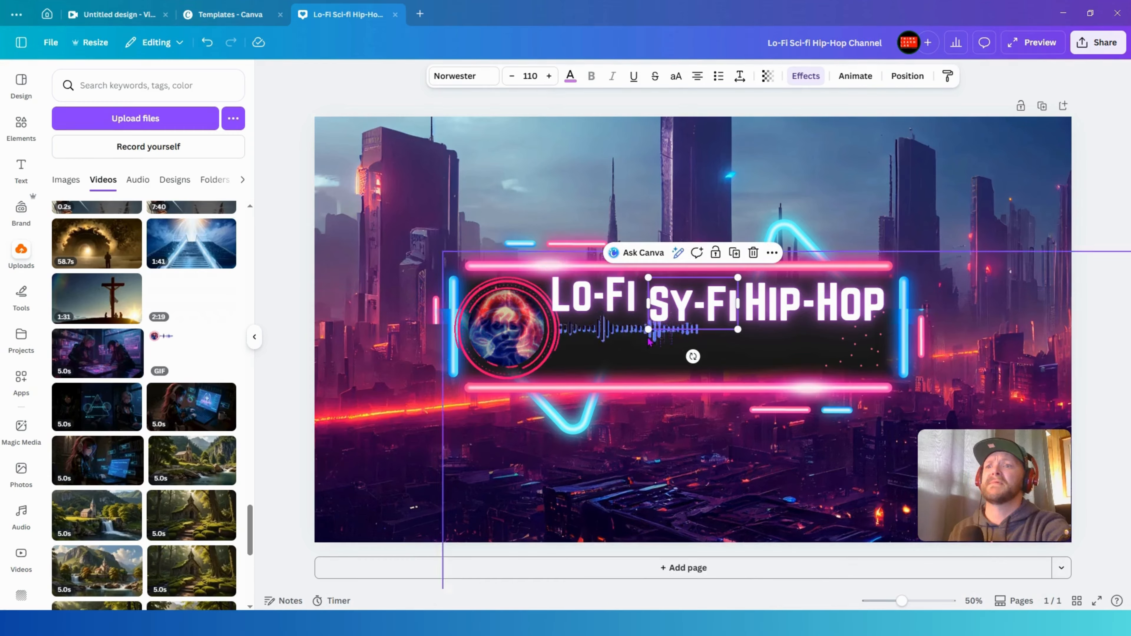
left_click_drag(648, 329, 683, 297)
left_click(774, 314)
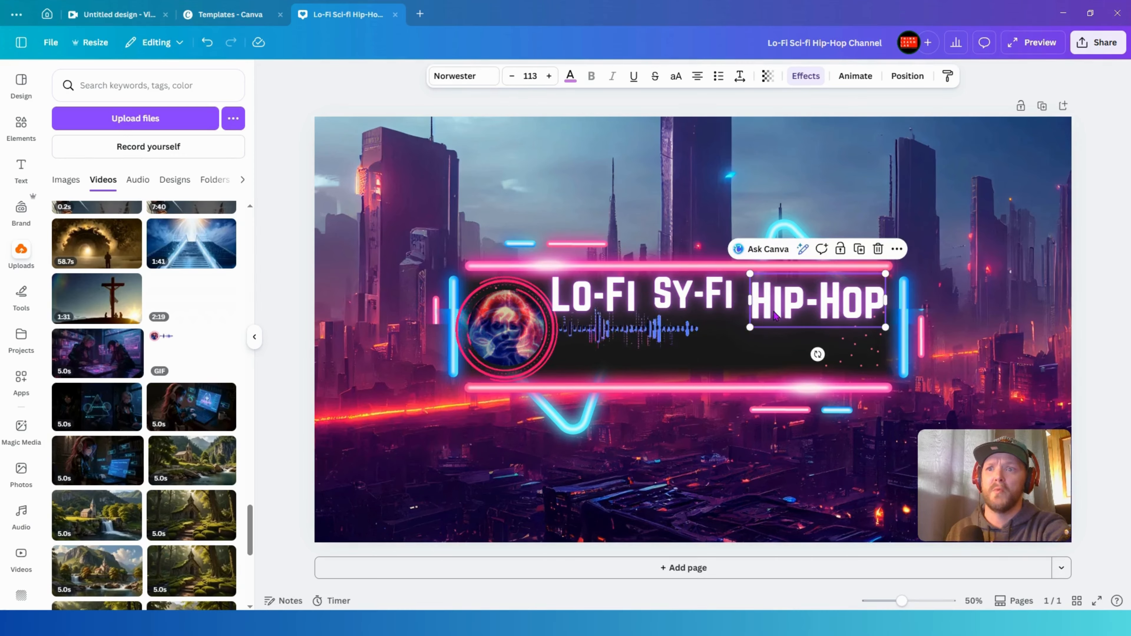
mouse_move(774, 315)
left_mouse_down()
mouse_move(773, 302)
mouse_move(791, 299)
mouse_move(791, 322)
left_mouse_up()
left_click(705, 301)
left_click_drag(705, 302, 705, 323)
left_click(604, 301)
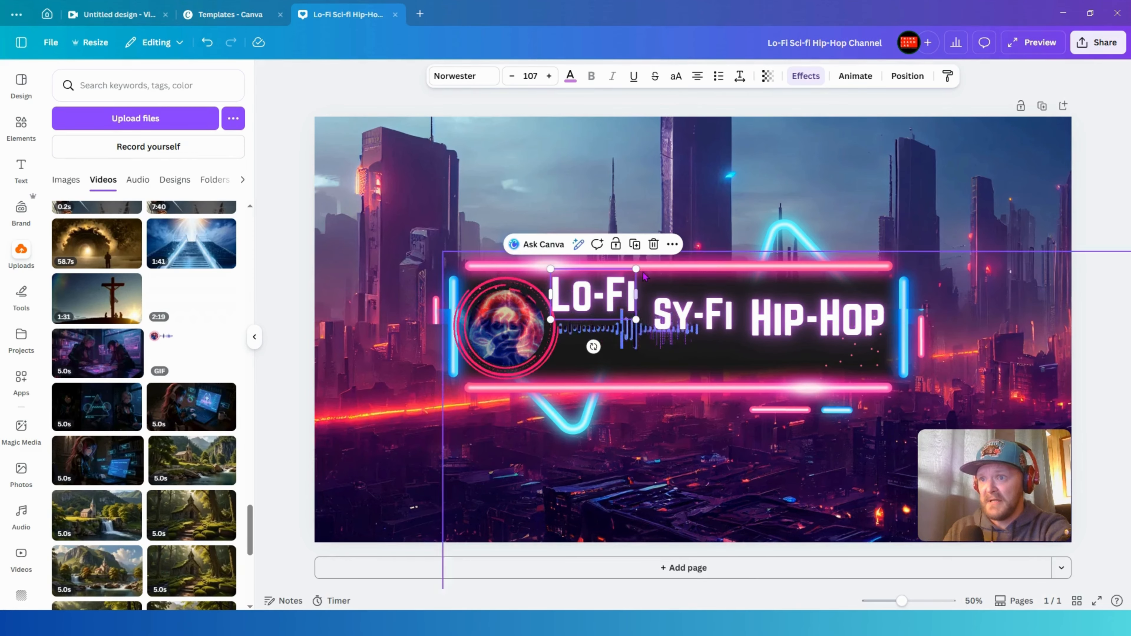
left_click_drag(605, 301, 608, 306)
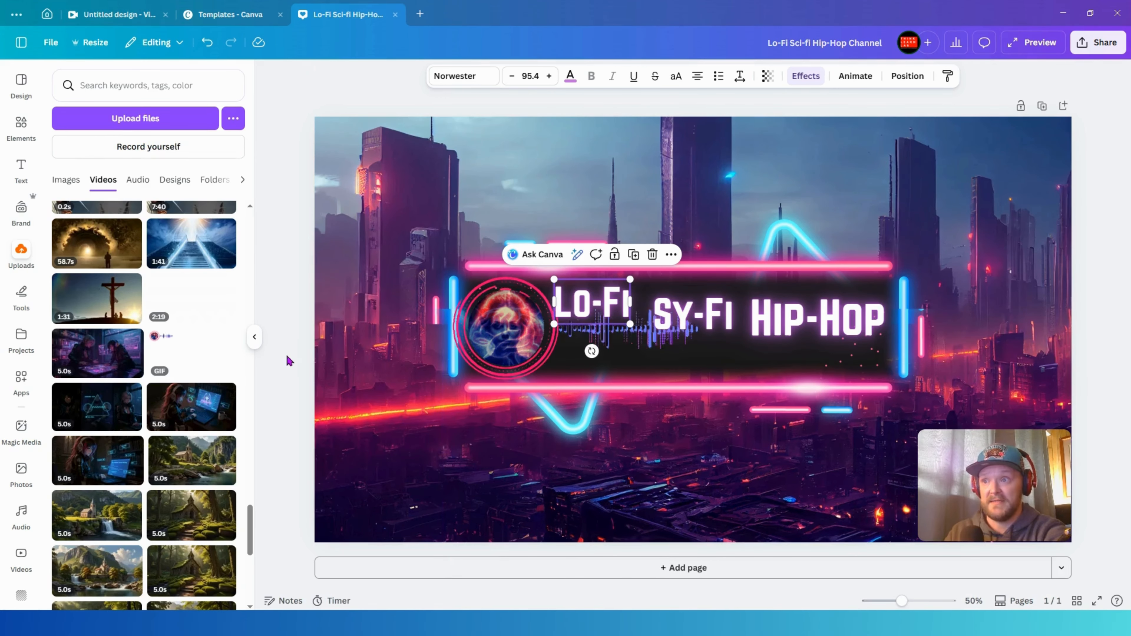
- Resize and nudge the audio-visualizer GIF so it fits snugly at the frame's left side
left_click(445, 251)
left_click_drag(453, 254, 467, 266)
left_click_drag(531, 341, 525, 331)
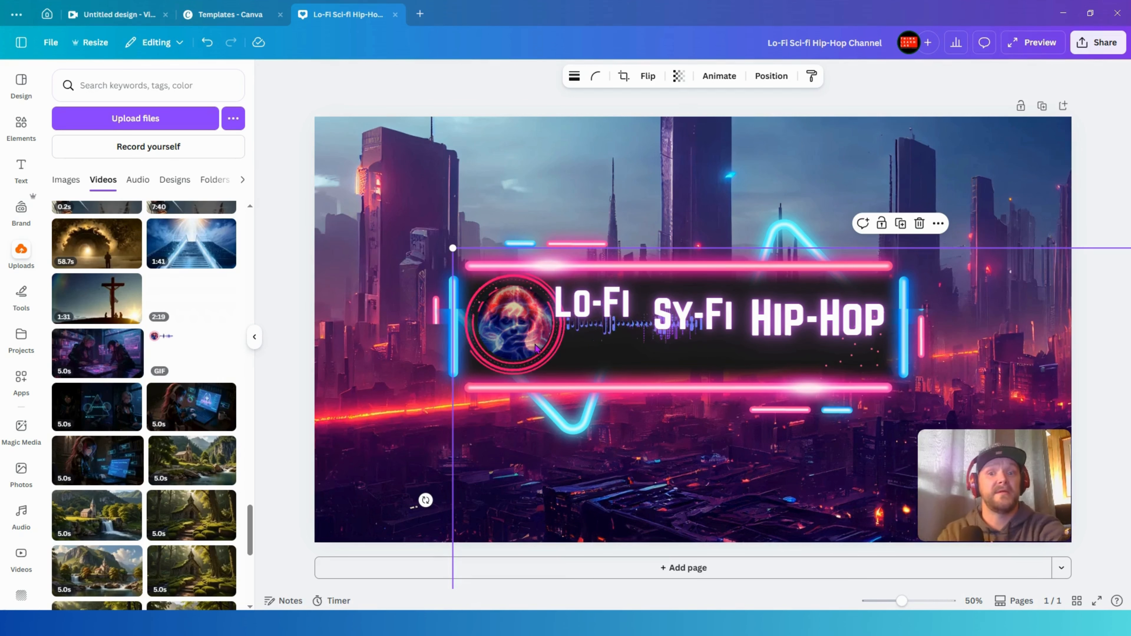
- Move SY-FI lower between Lo-Fi and Hip-Hop and enlarge it to size 115 for a staggered layout
left_click(710, 310)
left_click_drag(697, 330, 682, 352)
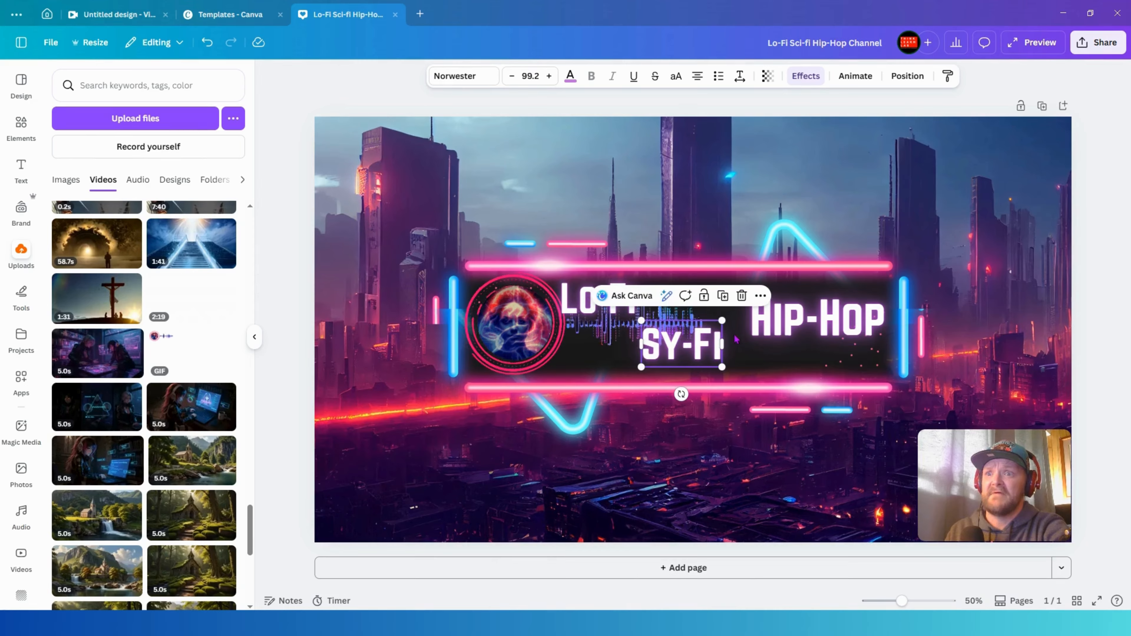
left_click(787, 329)
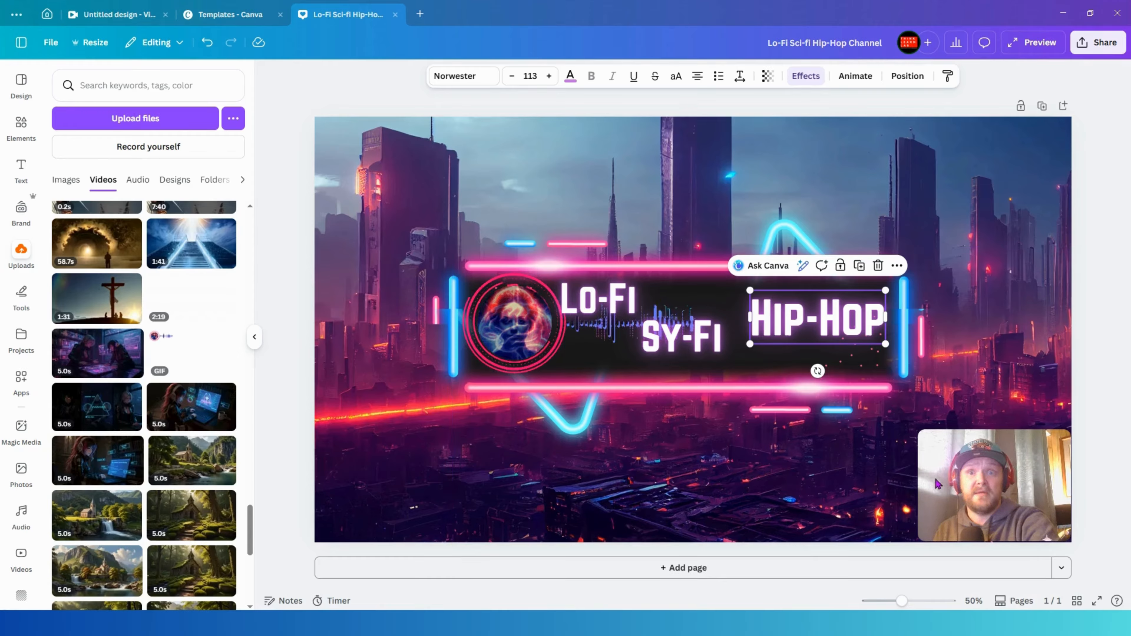
left_click(688, 359)
left_click_drag(722, 359, 735, 367)
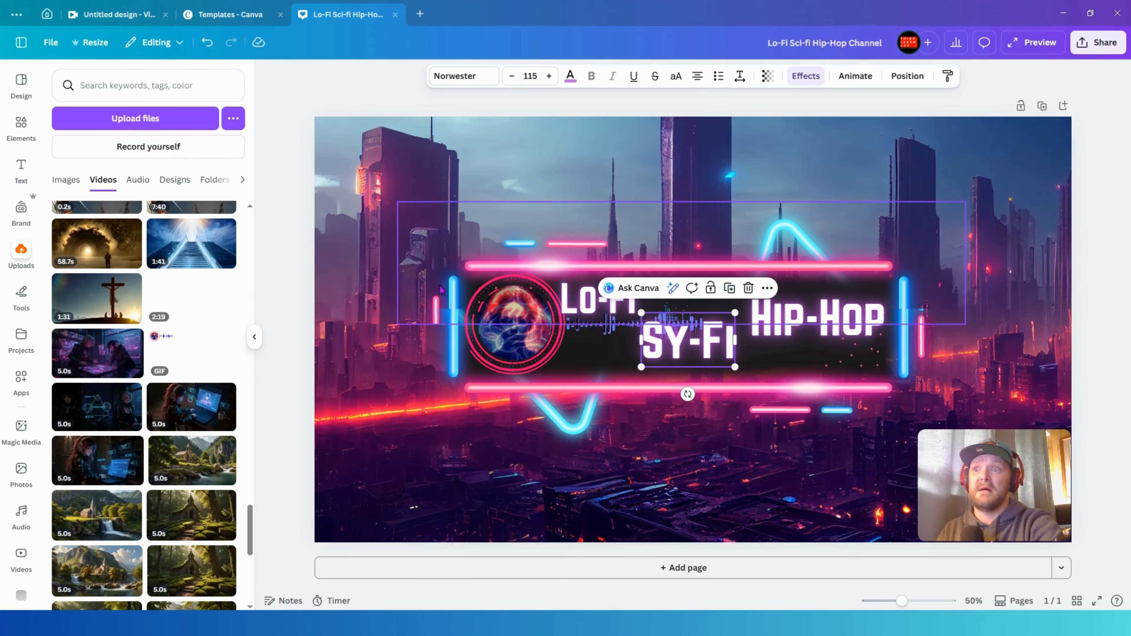
left_click(580, 308)
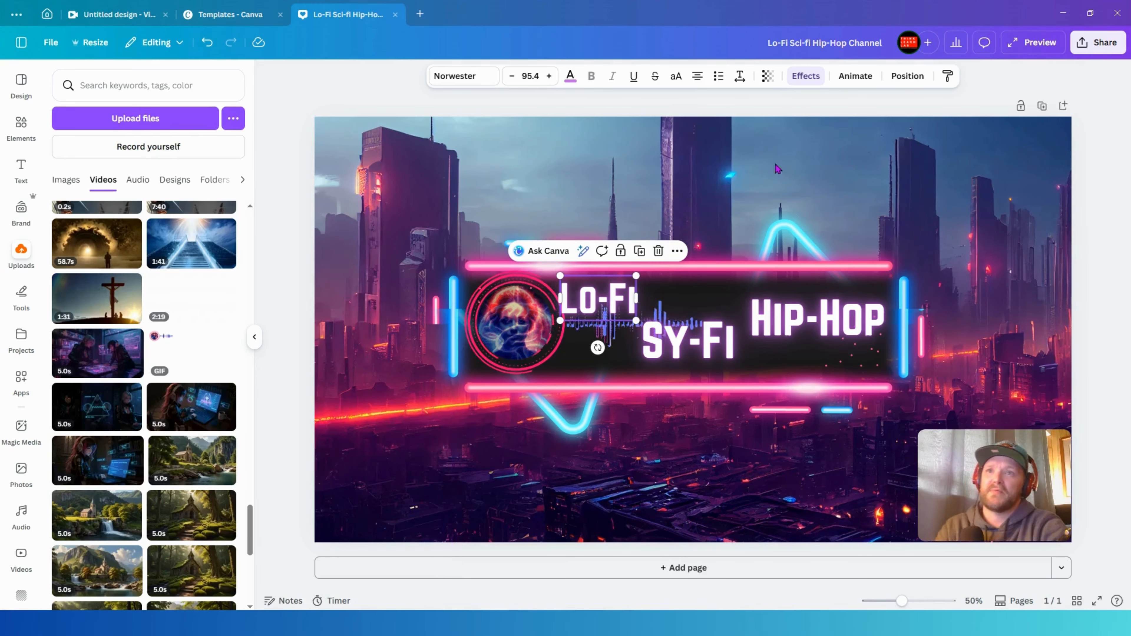
- Open the banner's download options to review the PNG export settings, then close them
left_click(1091, 44)
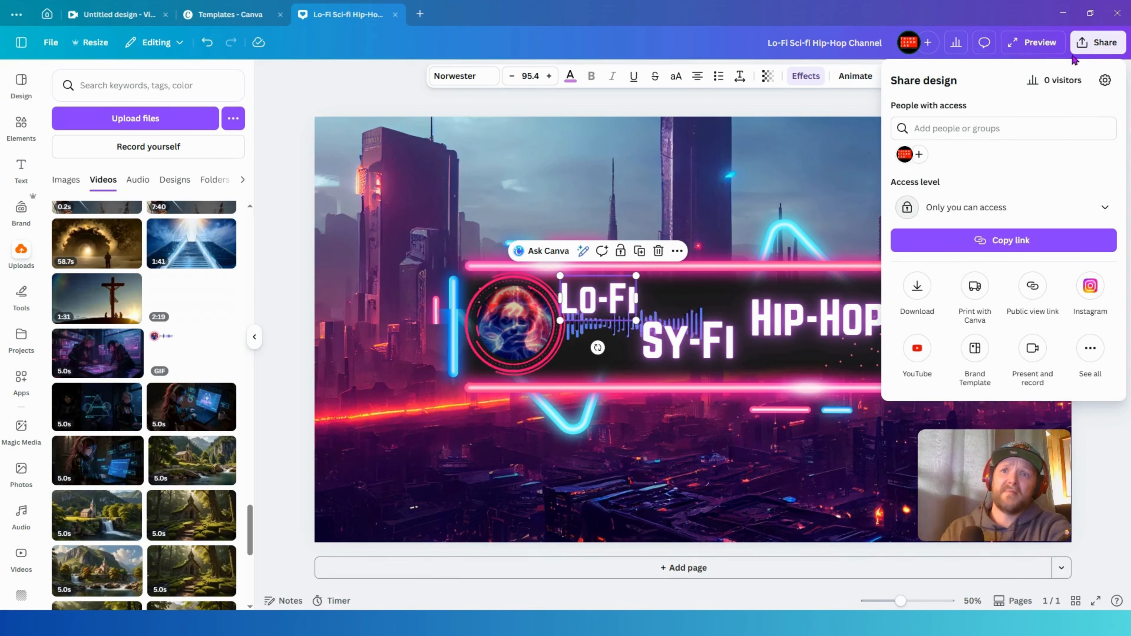
left_click(917, 285)
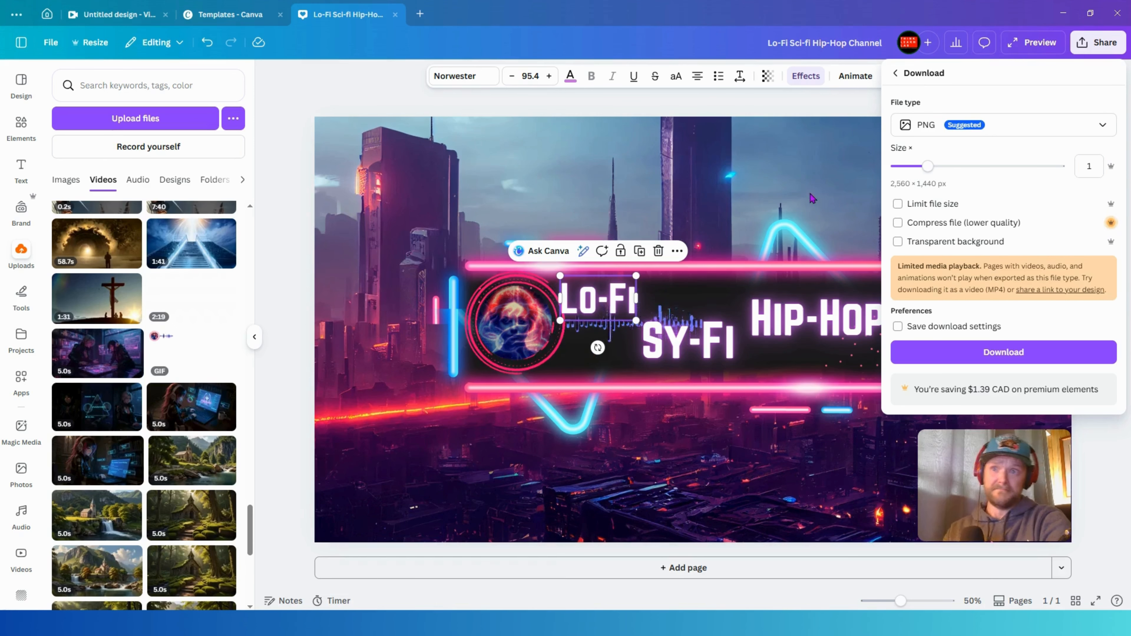
key("Escape")
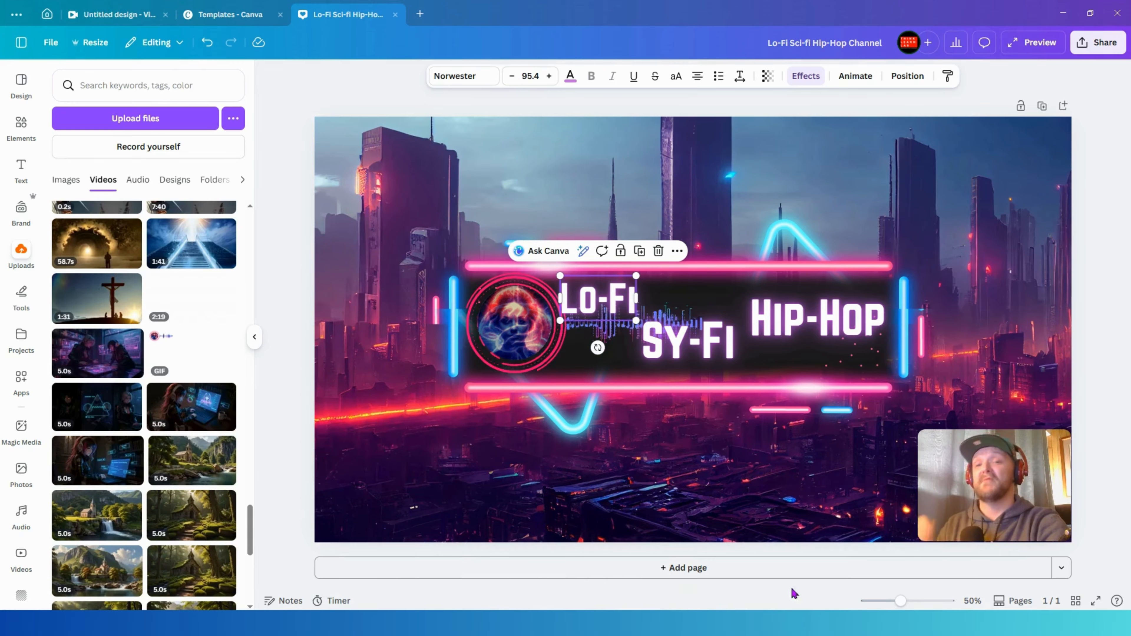
- Browse the uploaded videos in the untitled video design's uploads panel
left_click_drag(532, 345, 535, 488)
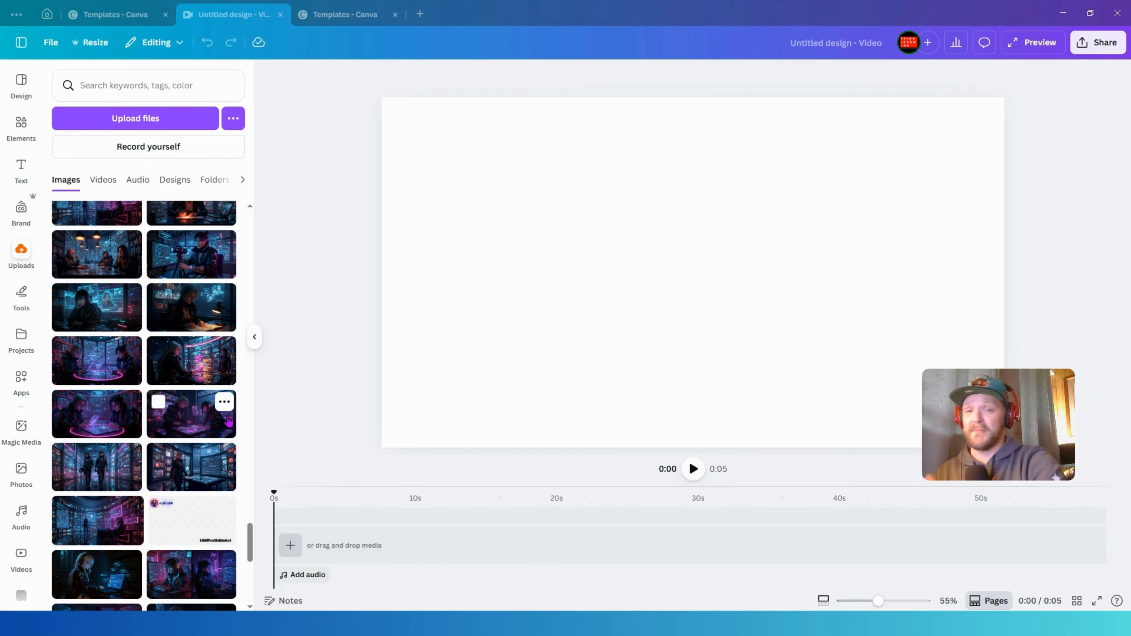
left_click(103, 180)
scroll(128, 505, "down", 15)
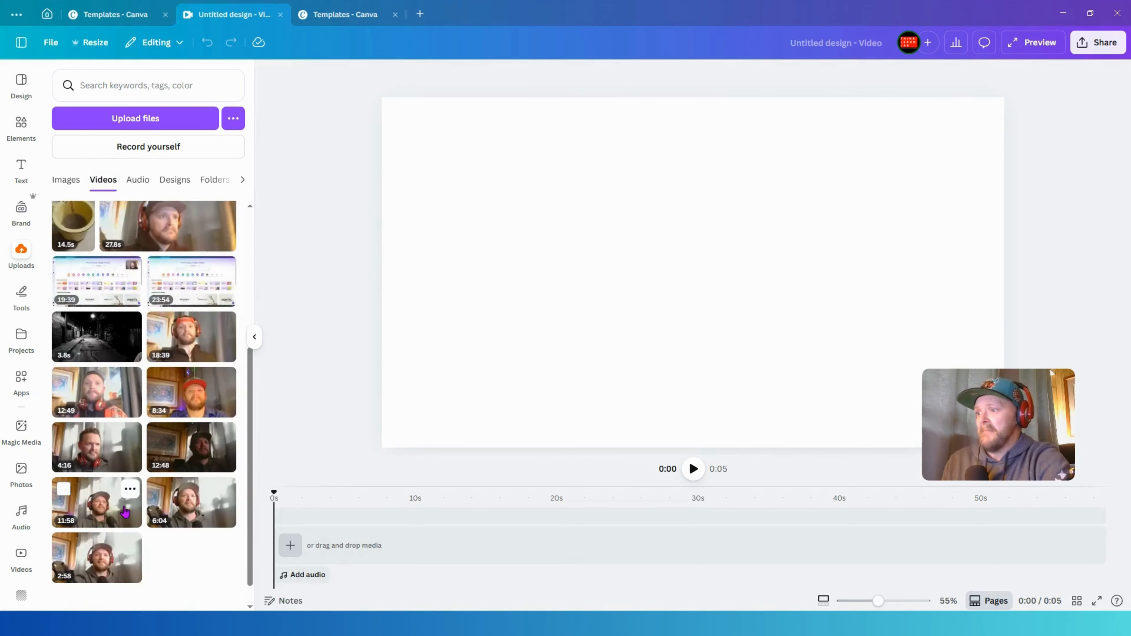
scroll(128, 505, "down", 10)
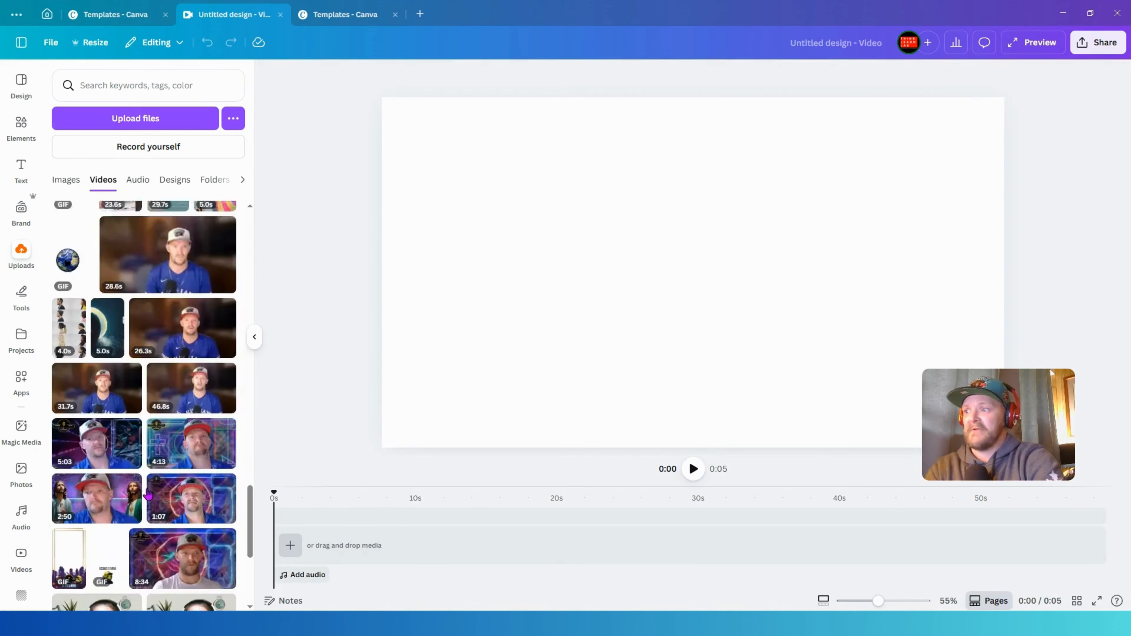
scroll(156, 494, "down", 10)
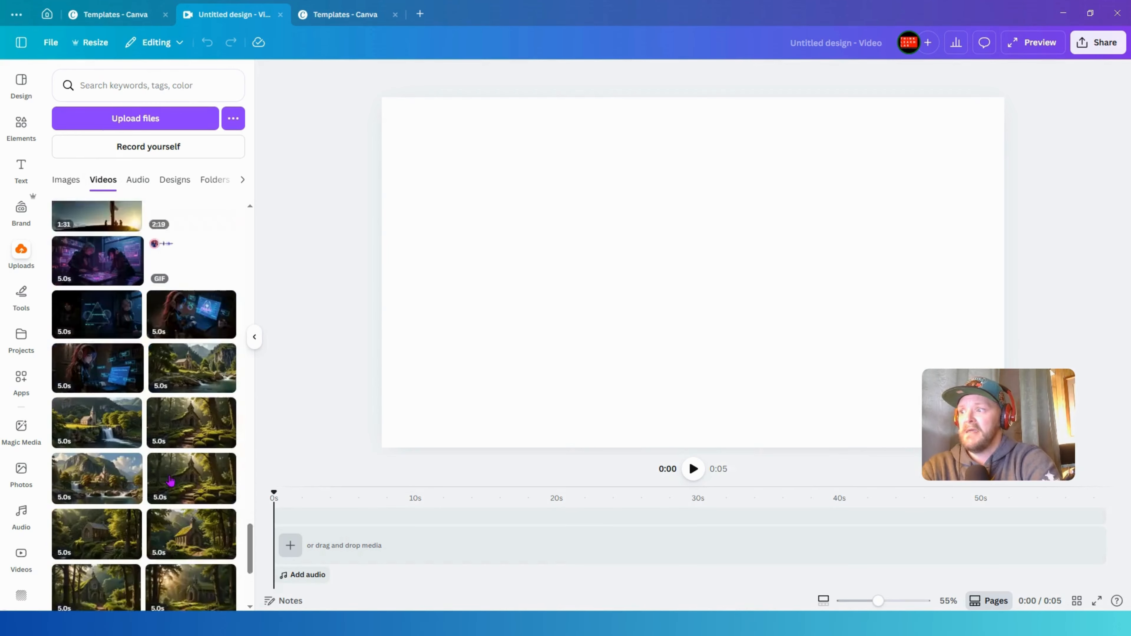
scroll(172, 476, "down", 4)
scroll(189, 365, "up", 3)
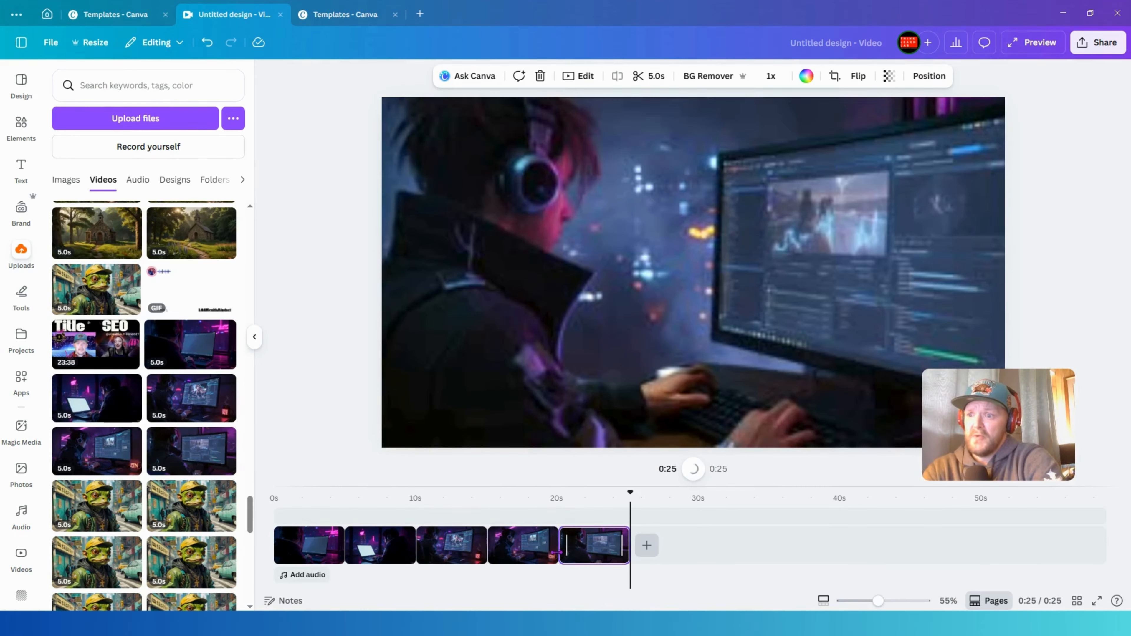
- Apply a 0.5-second Dissolve transition between all scenes of the video
left_click(559, 553)
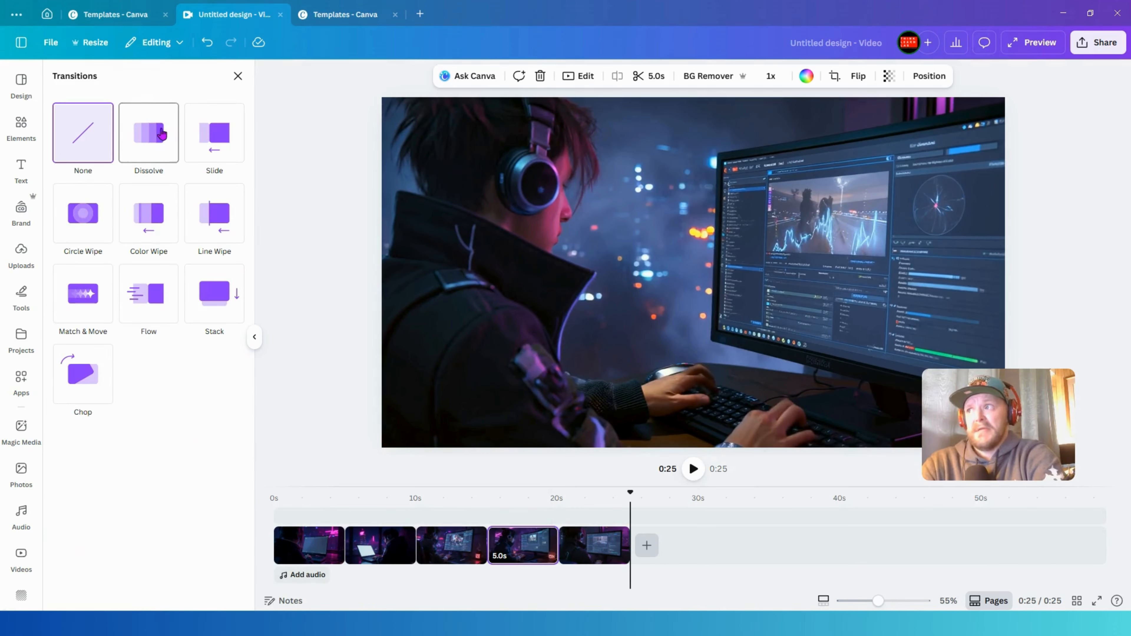
left_click(164, 135)
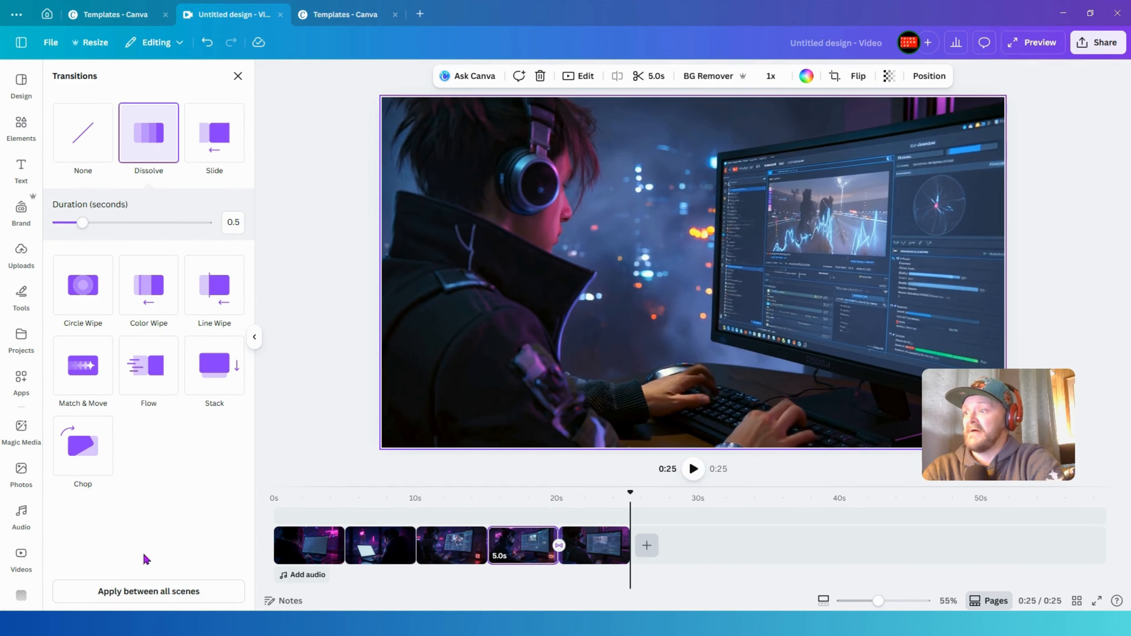
left_click(143, 592)
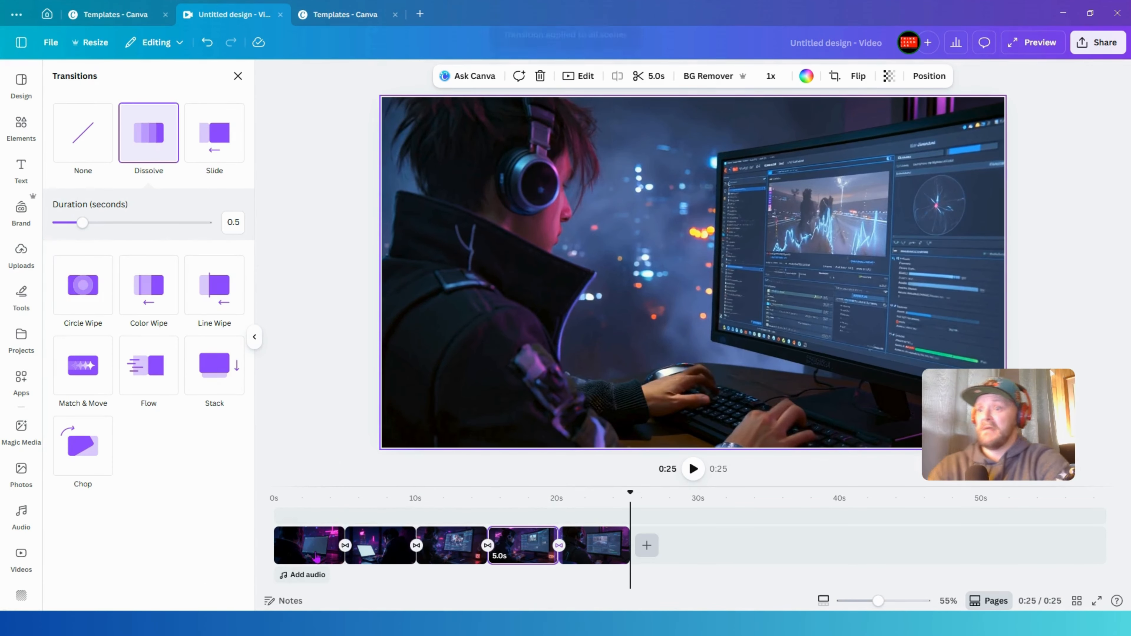
- Scrub the playhead across the timeline to preview the transitions
left_click(278, 511)
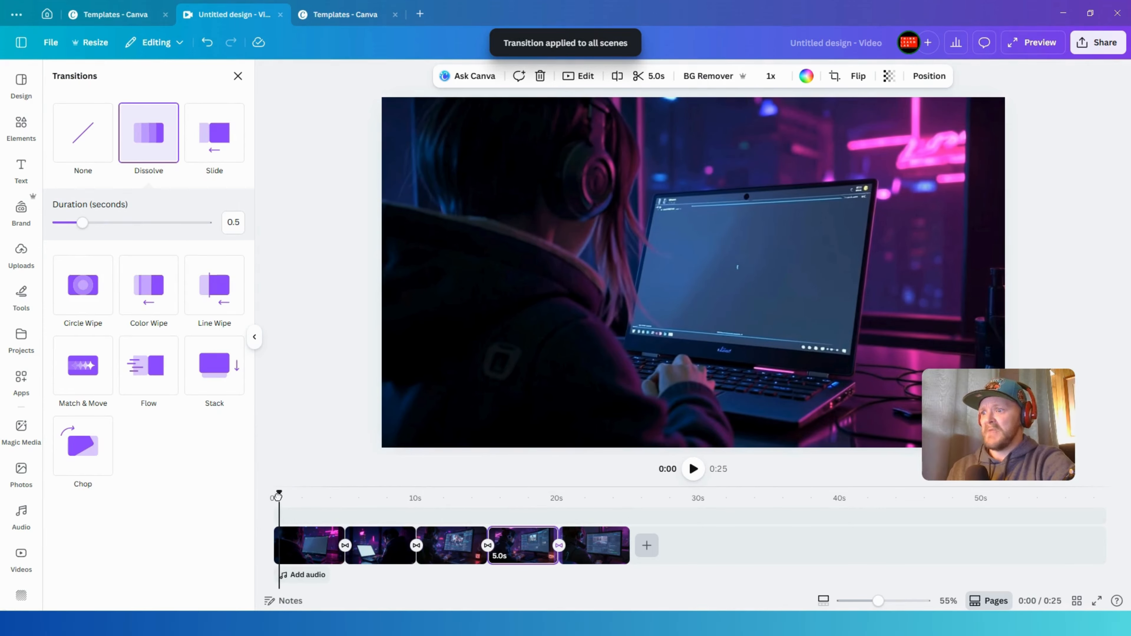
left_click_drag(278, 496, 544, 491)
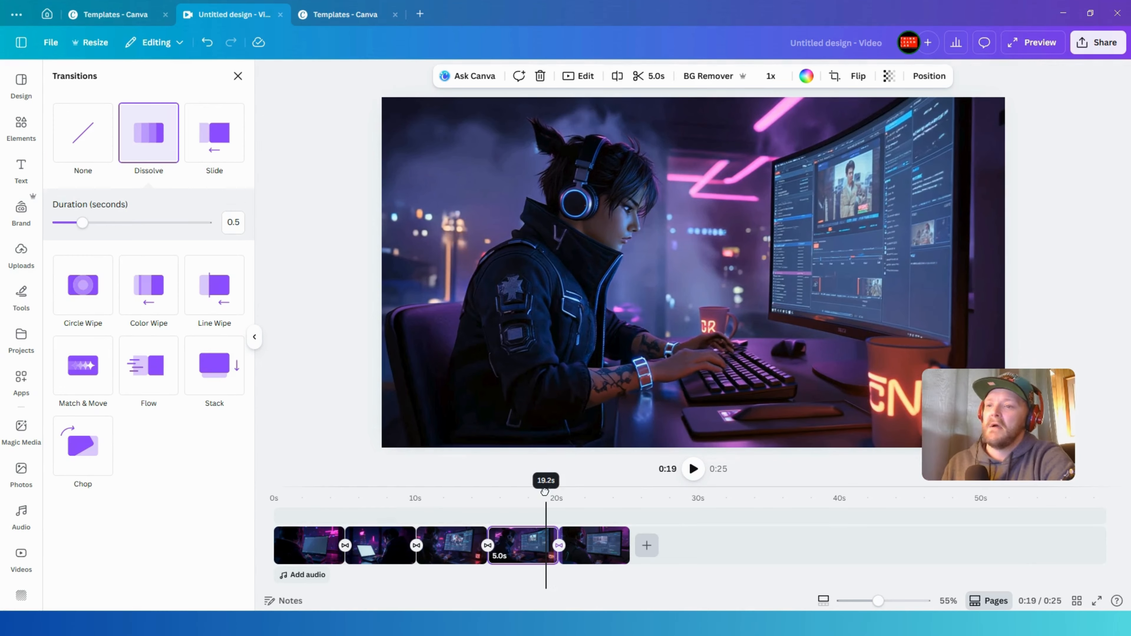
left_click_drag(544, 492, 622, 468)
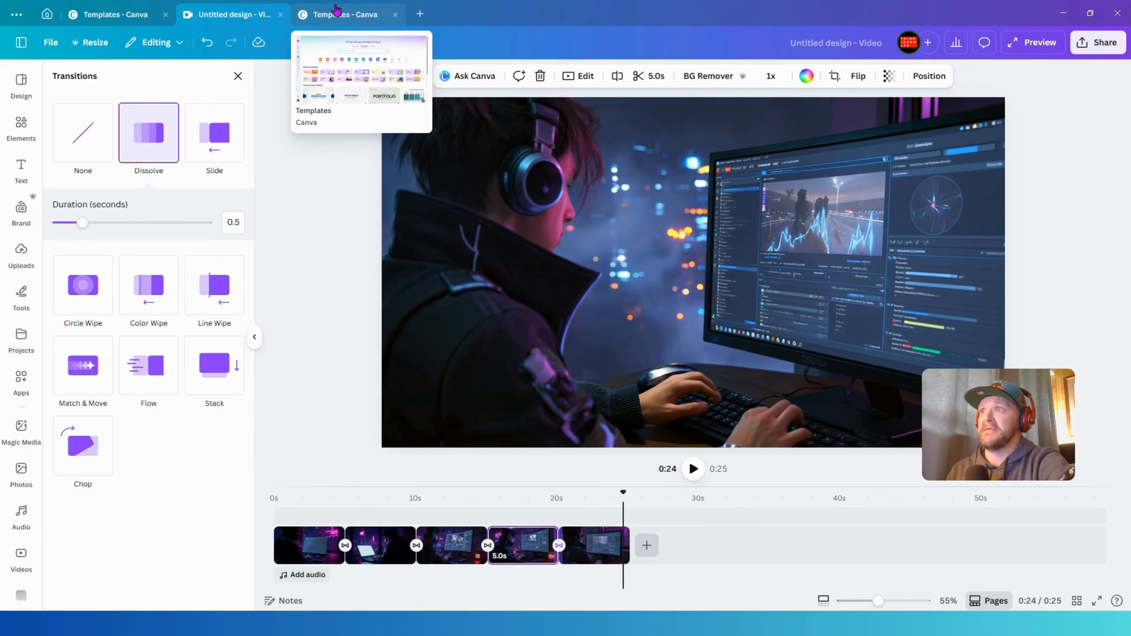
- Create a new landscape video design from the templates home page
left_click(344, 16)
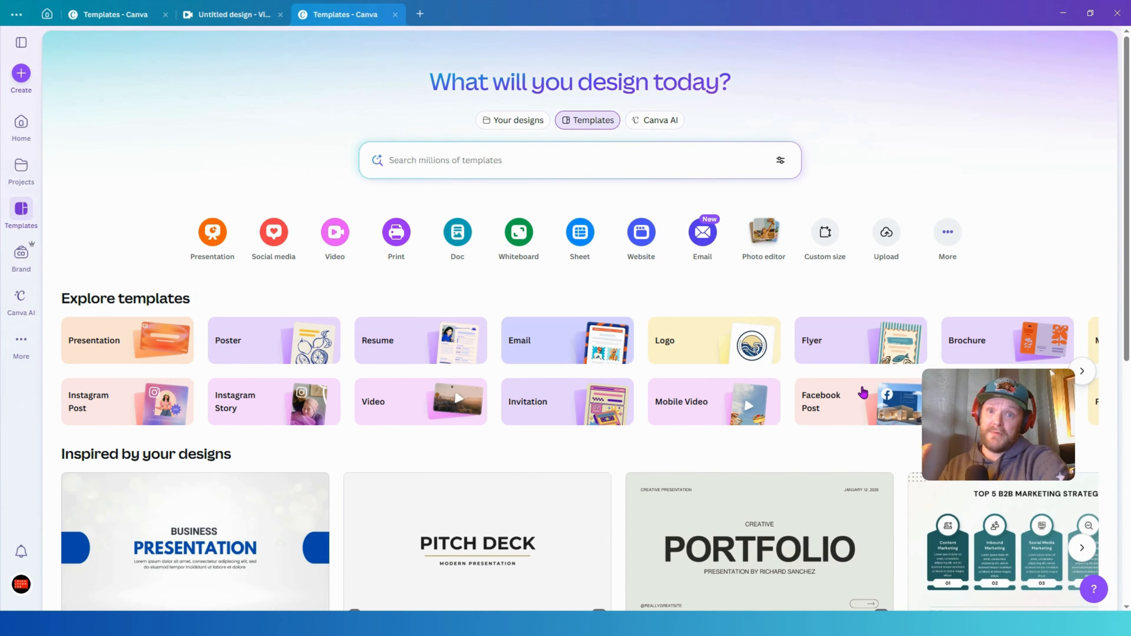
left_click(337, 233)
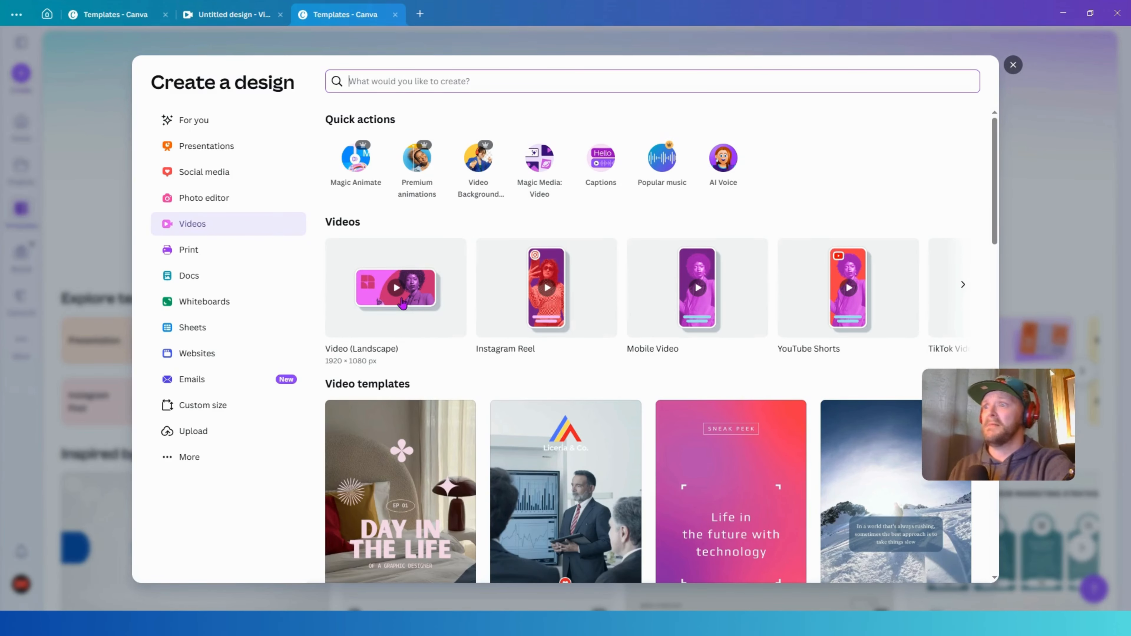
left_click(386, 292)
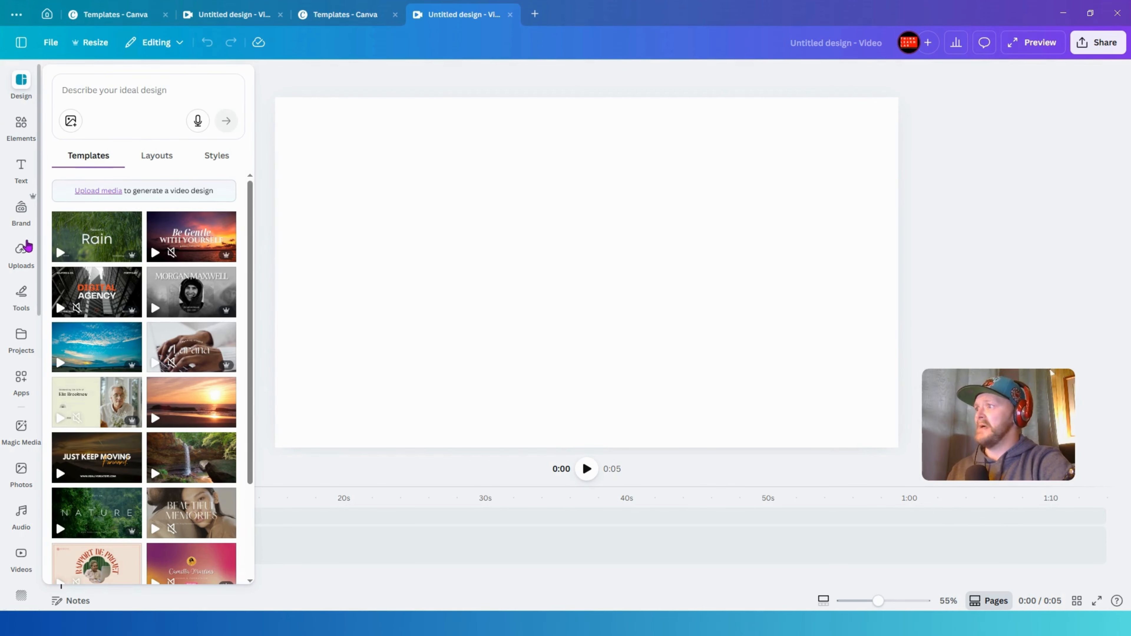
- Add the uploaded audio-visualizer GIF to the new video's canvas
left_click(21, 251)
scroll(115, 278, "down", 10)
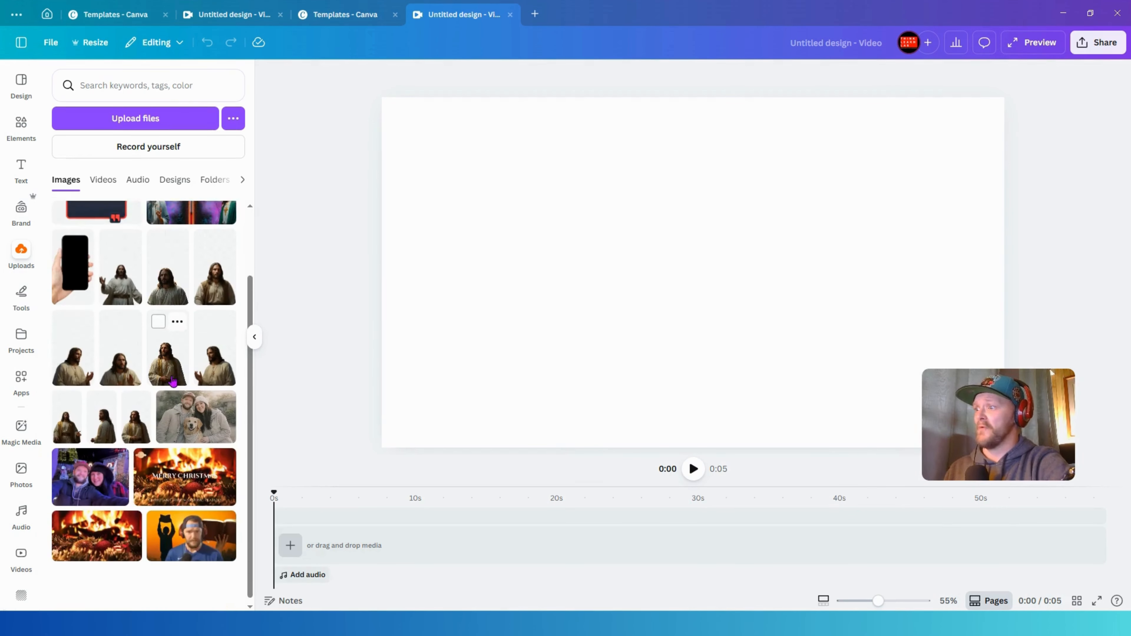
left_click(103, 180)
scroll(187, 377, "down", 15)
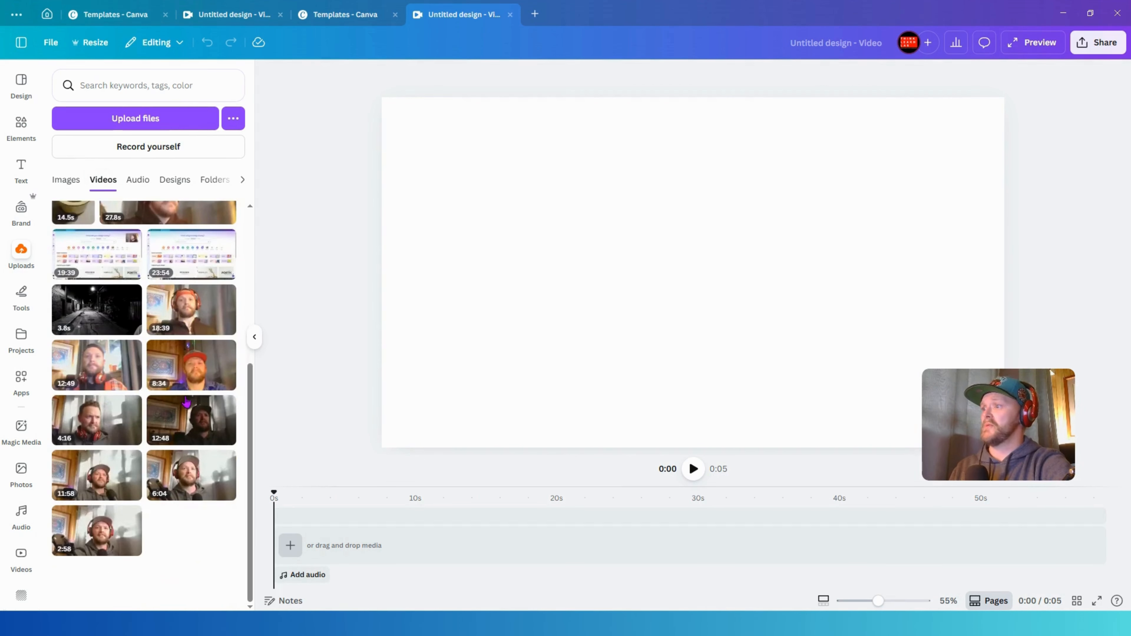
scroll(186, 419, "down", 15)
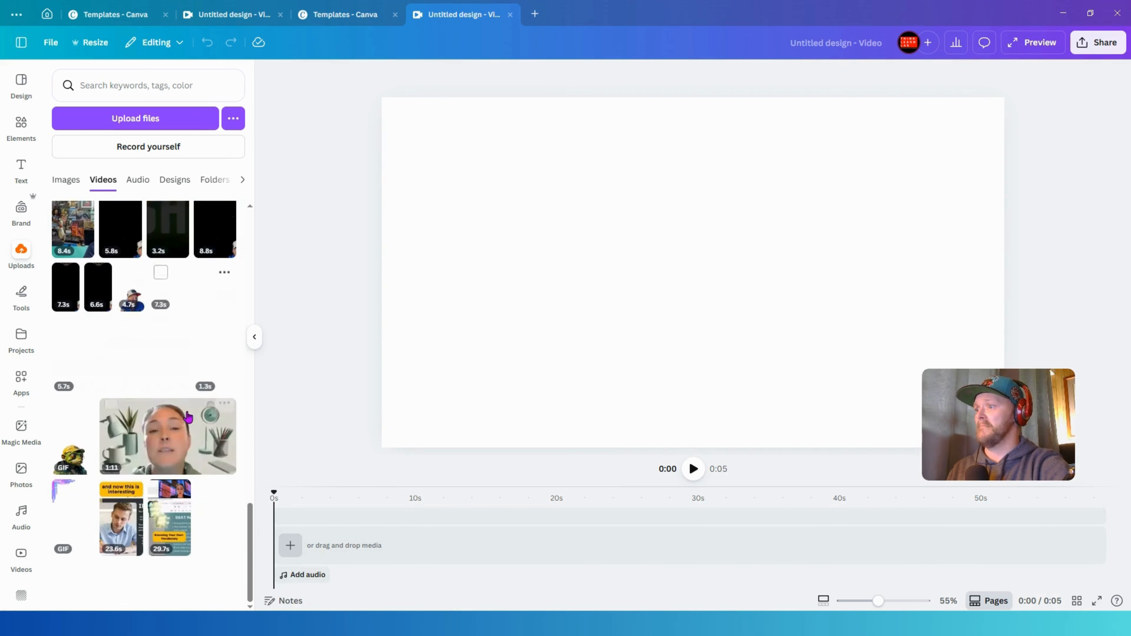
scroll(191, 411, "down", 15)
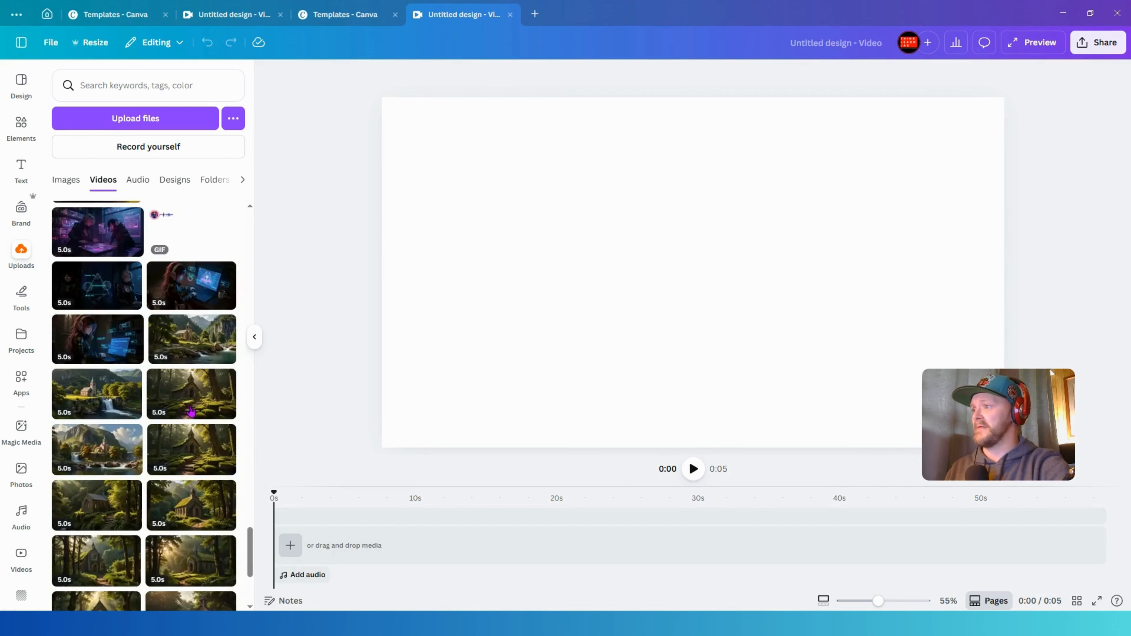
scroll(190, 411, "up", 5)
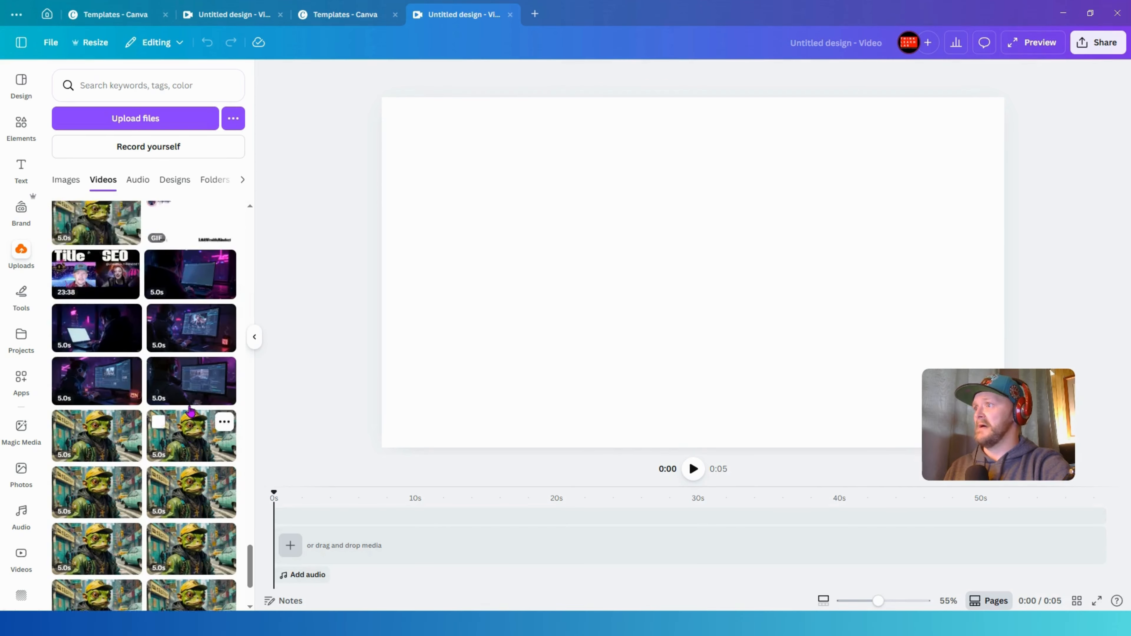
left_click_drag(478, 294, 535, 240)
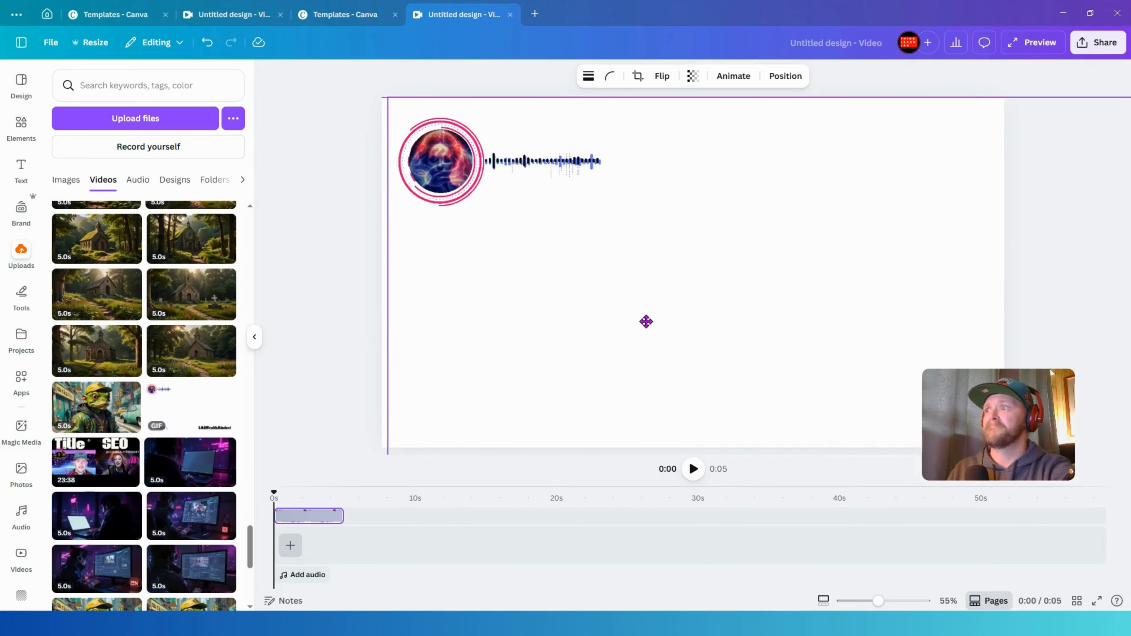
- Add the uploaded cyberpunk girl-at-computer image as the full-frame background layer
left_click(68, 181)
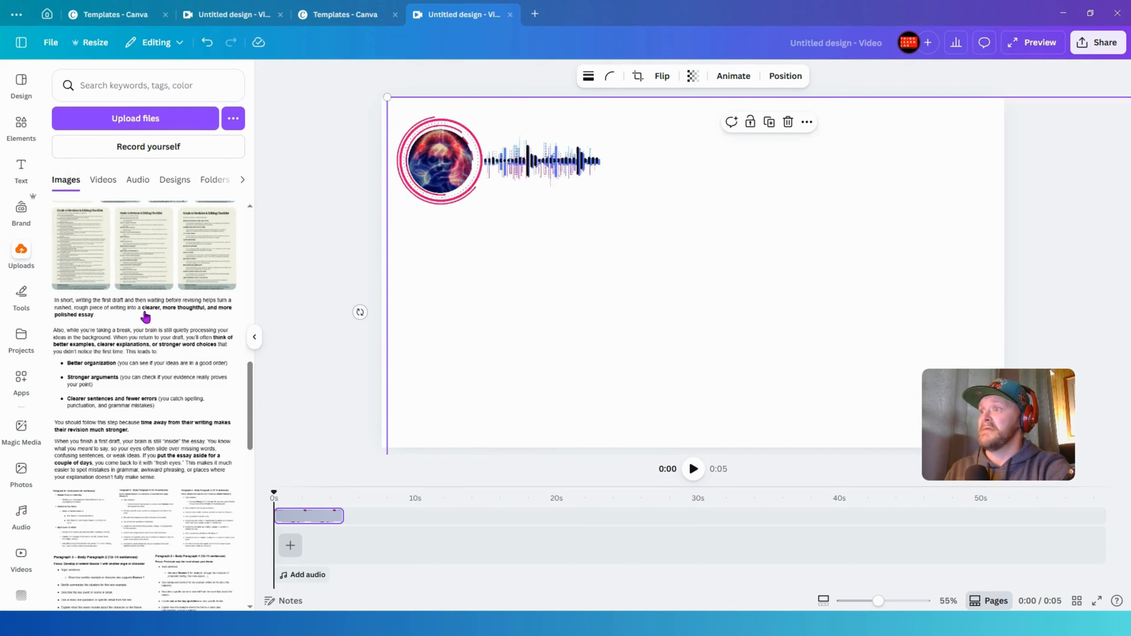
scroll(146, 318, "down", 15)
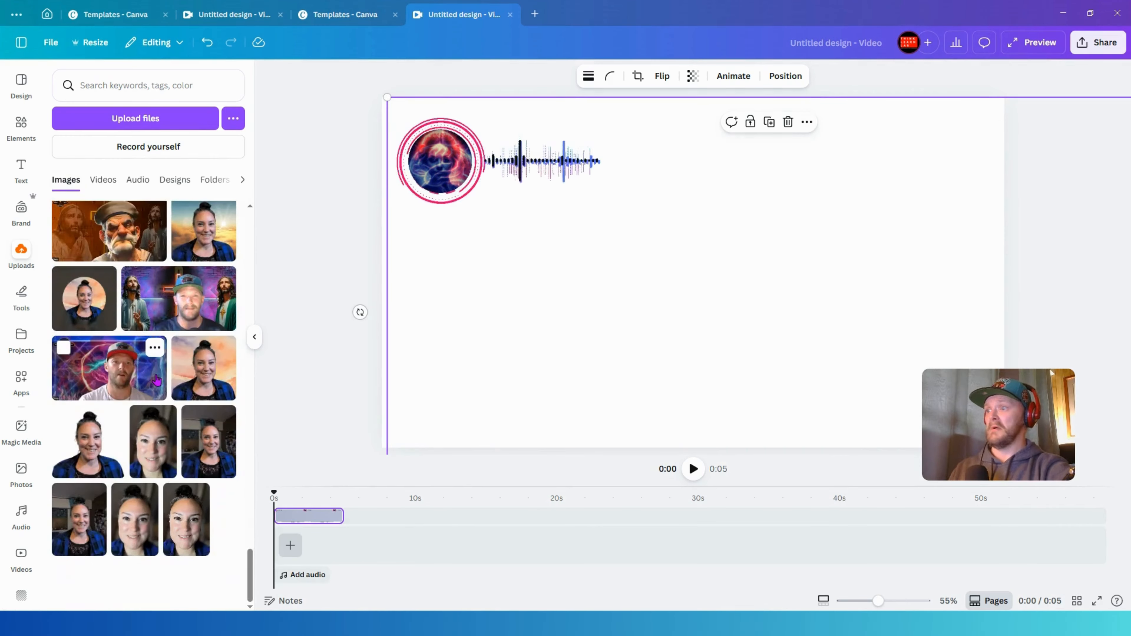
scroll(157, 380, "down", 5)
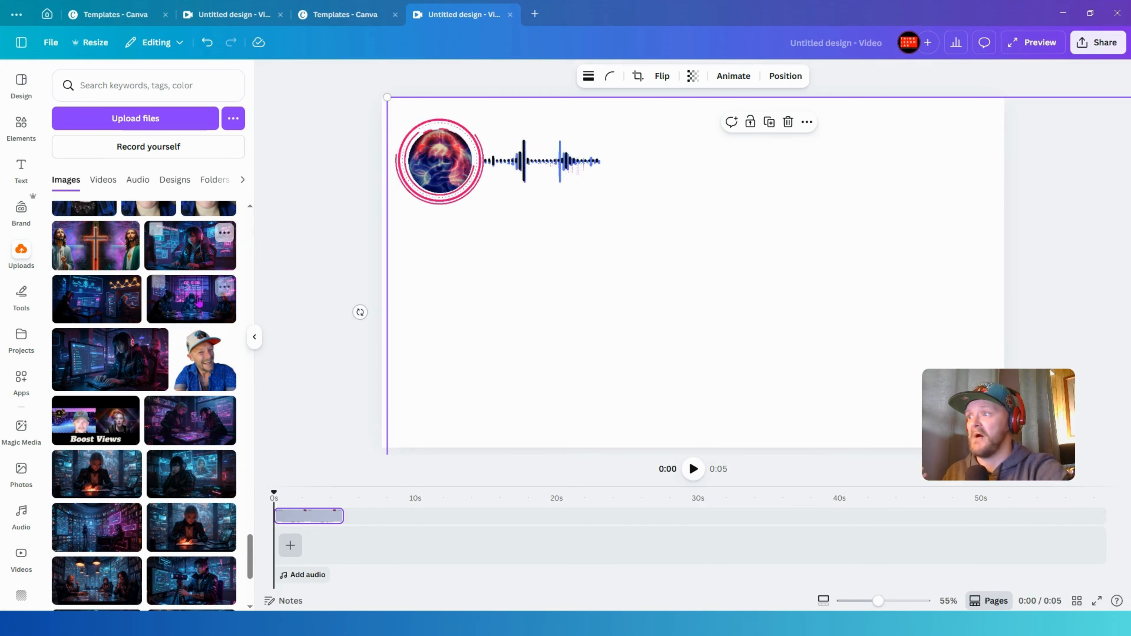
left_click_drag(109, 357, 311, 533)
left_click_drag(481, 389, 359, 454)
- Extend the background image layer on the timeline to about 22.4 seconds
left_click(452, 147)
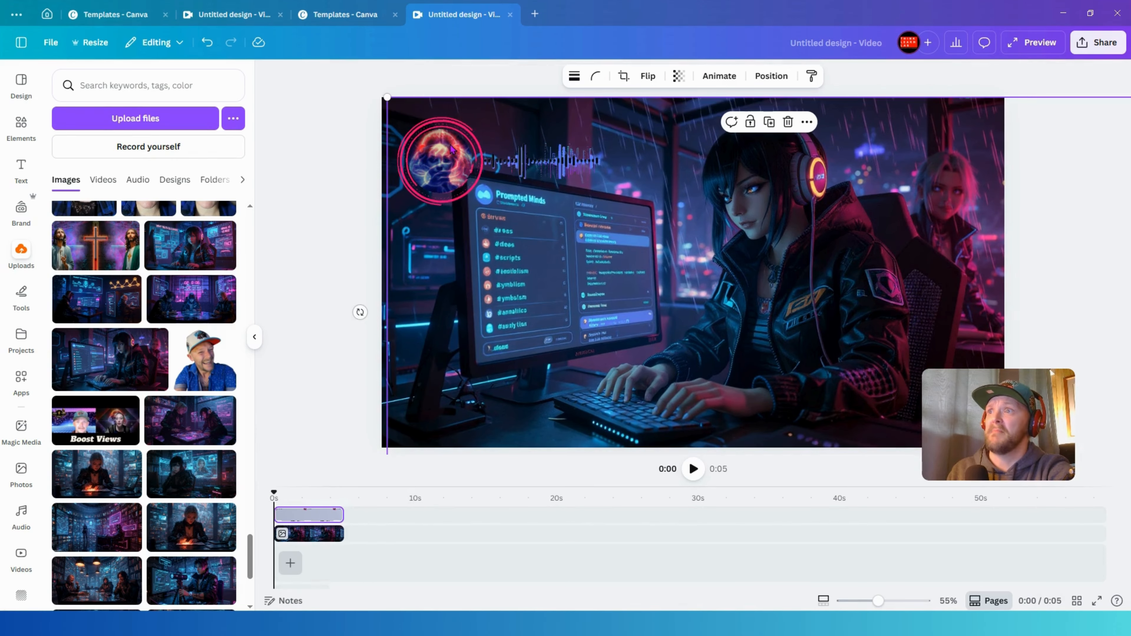
left_click(714, 77)
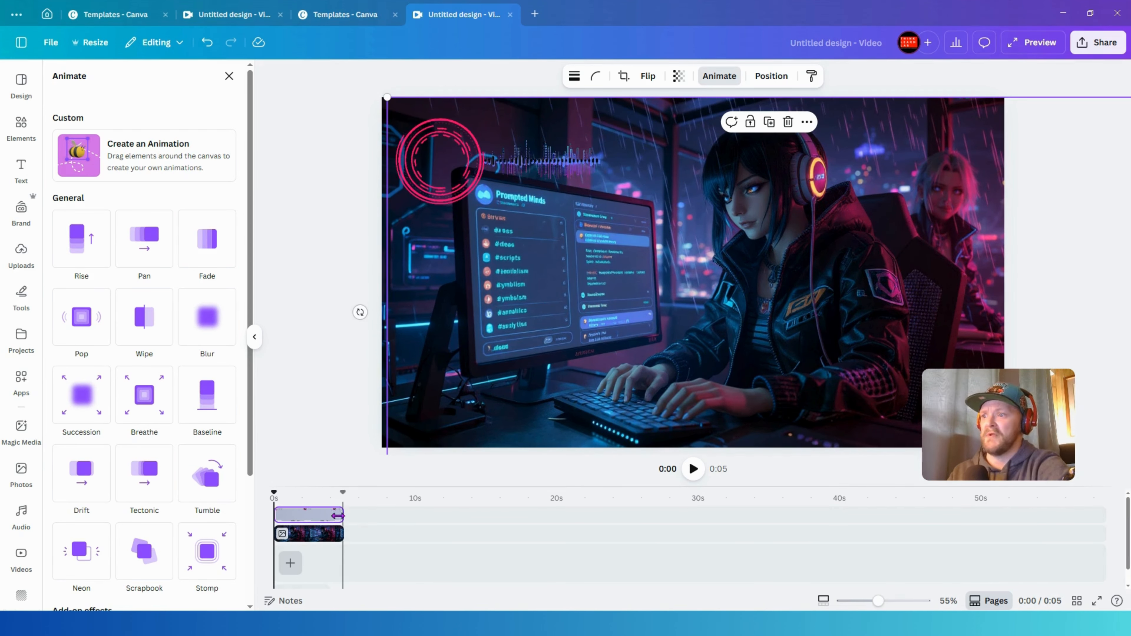
left_click_drag(344, 534, 590, 534)
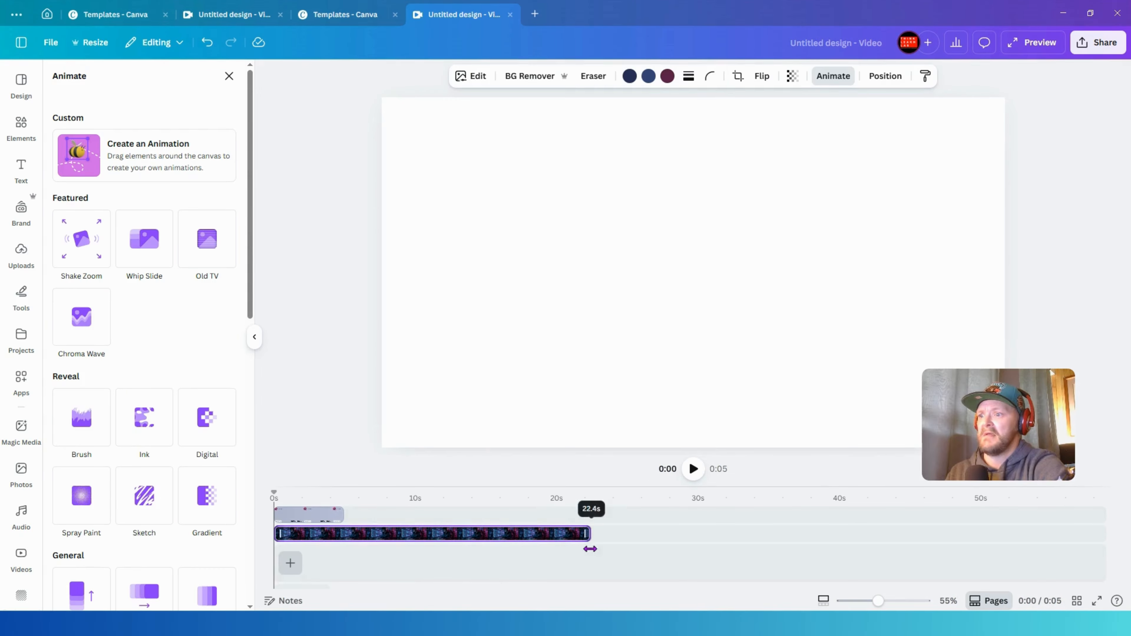
- Duplicate the visualizer GIF layer and move the copy to about 18 seconds on the timeline
right_click(318, 517)
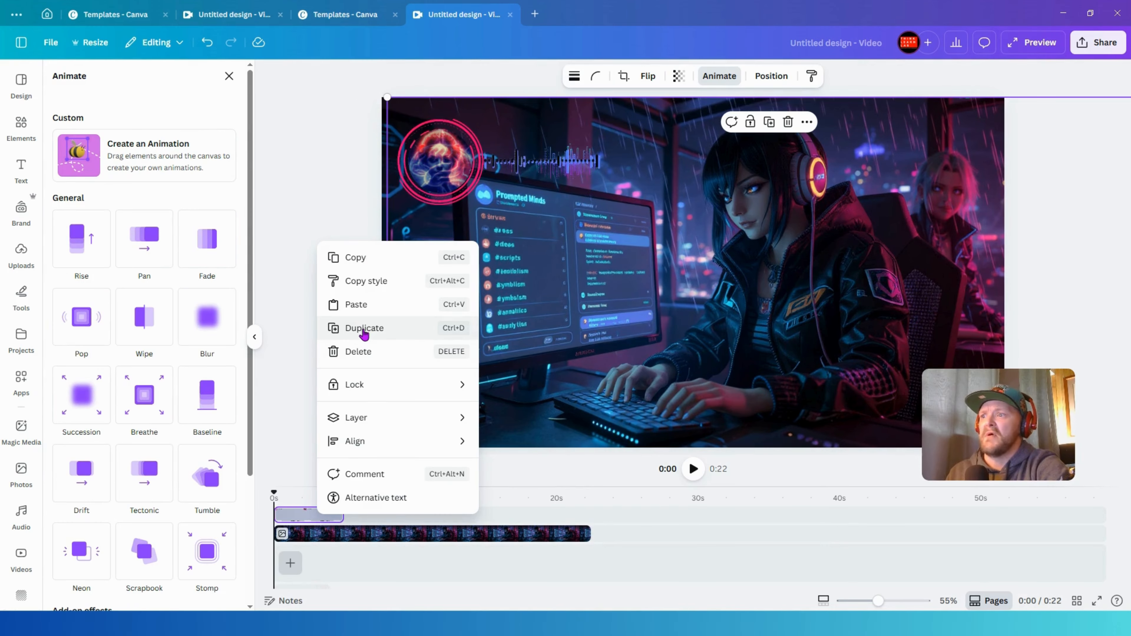
left_click(377, 328)
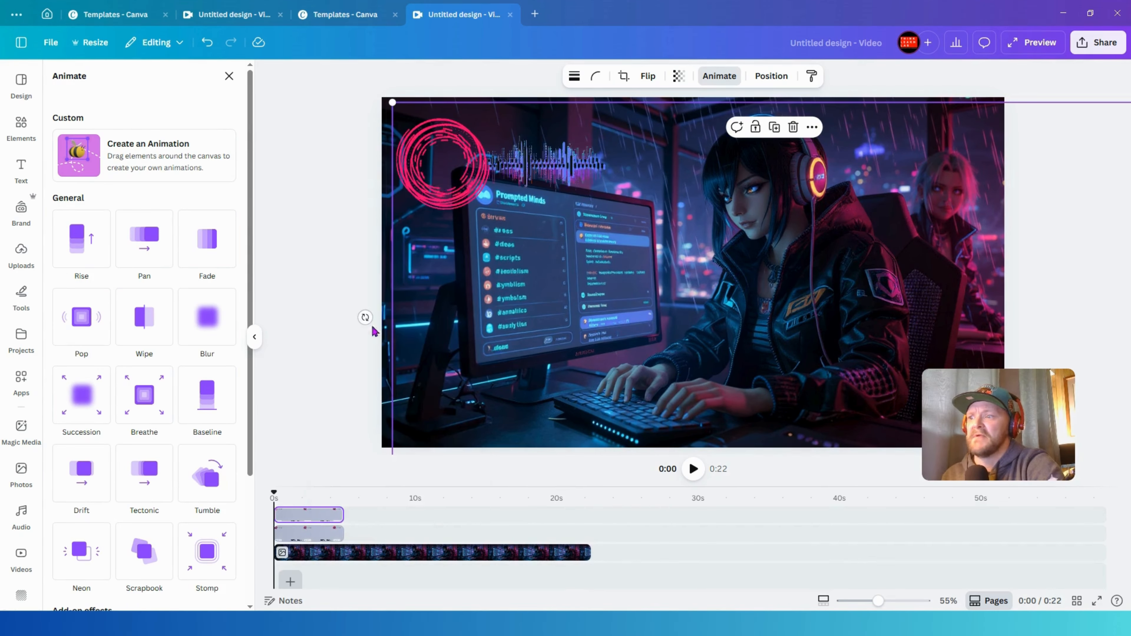
left_click_drag(331, 516, 582, 516)
left_click_drag(273, 493, 274, 454)
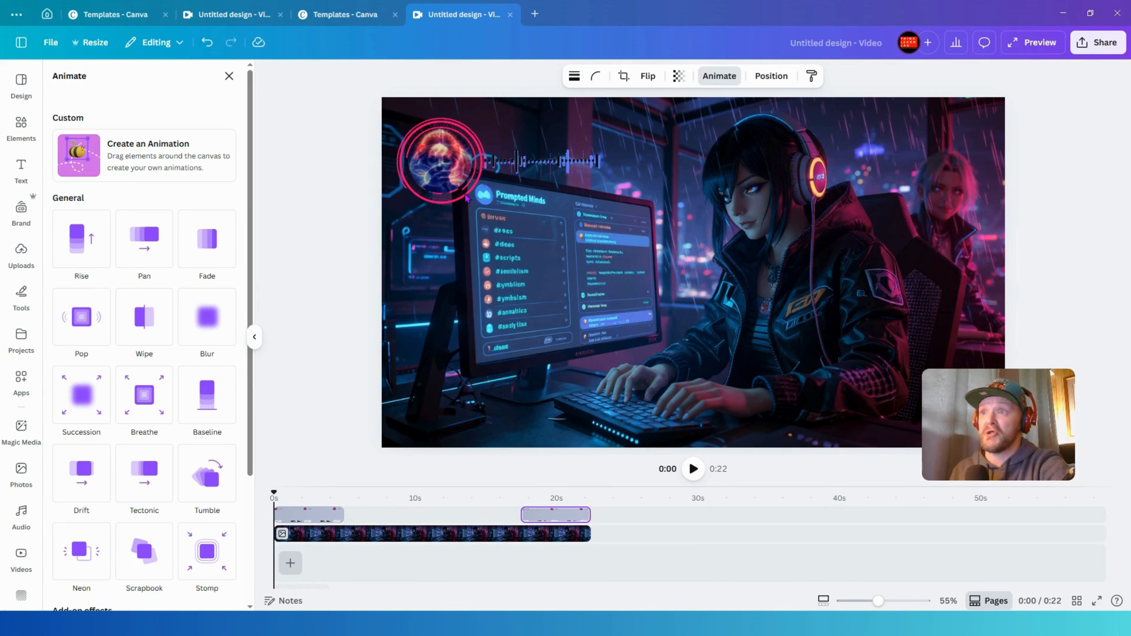
- Delete the duplicate GIF, the background image and the original GIF from the timeline
left_click(556, 494)
key("Delete")
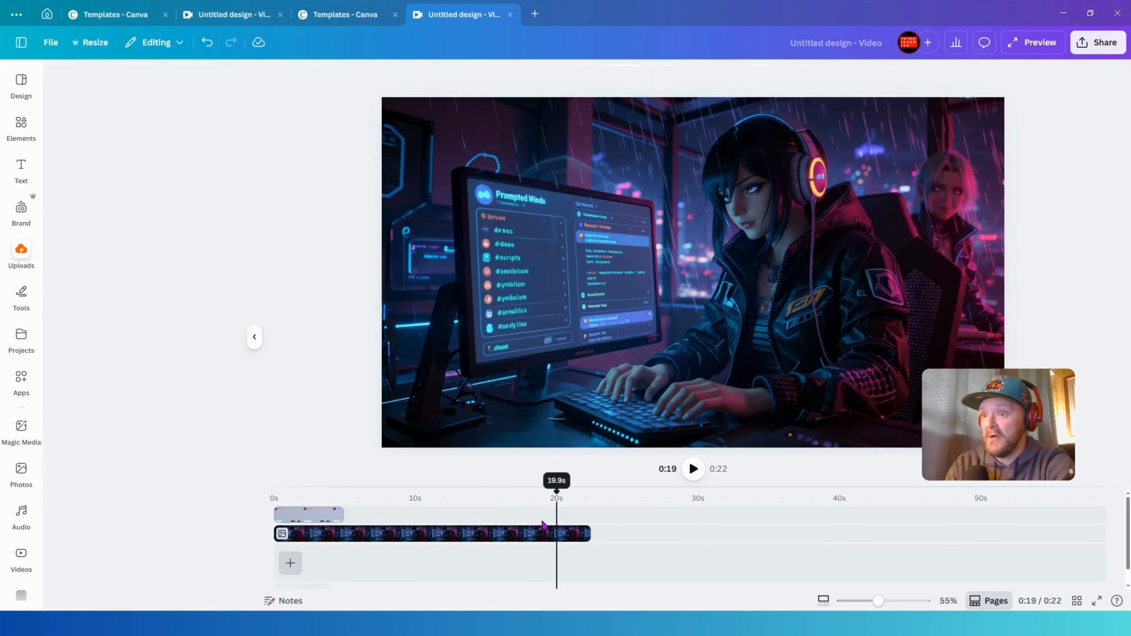
left_click(502, 538)
key("Delete")
left_click(315, 518)
key("Delete")
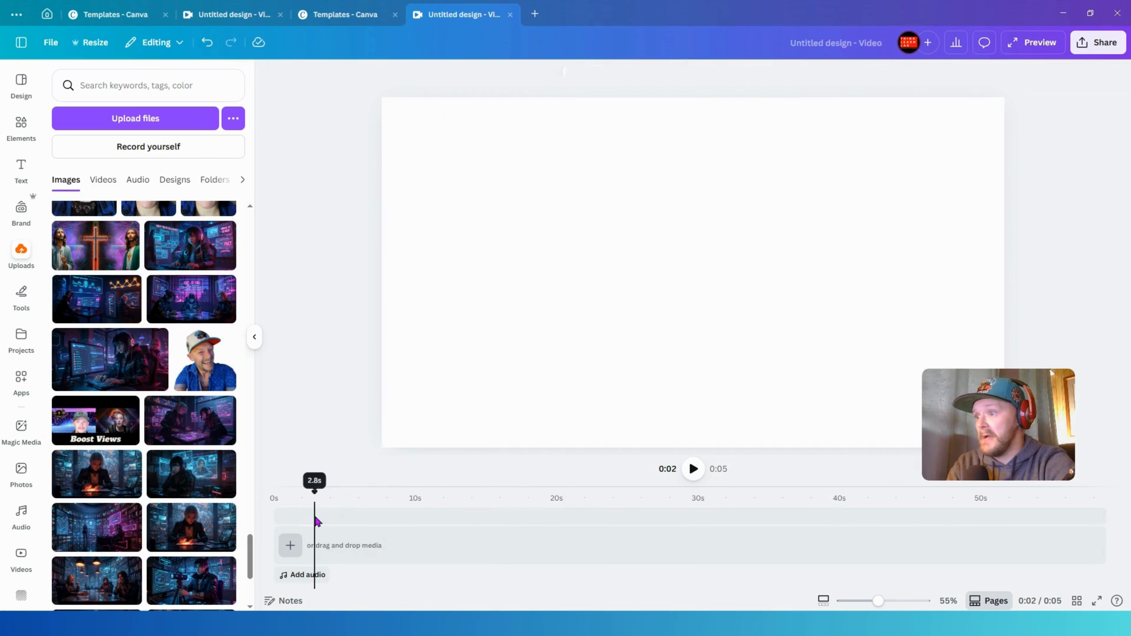
- Add a blank scene, place the uploaded cyberpunk headset-girl image on it, and crop its left and right sides to a near-square
left_click(292, 545)
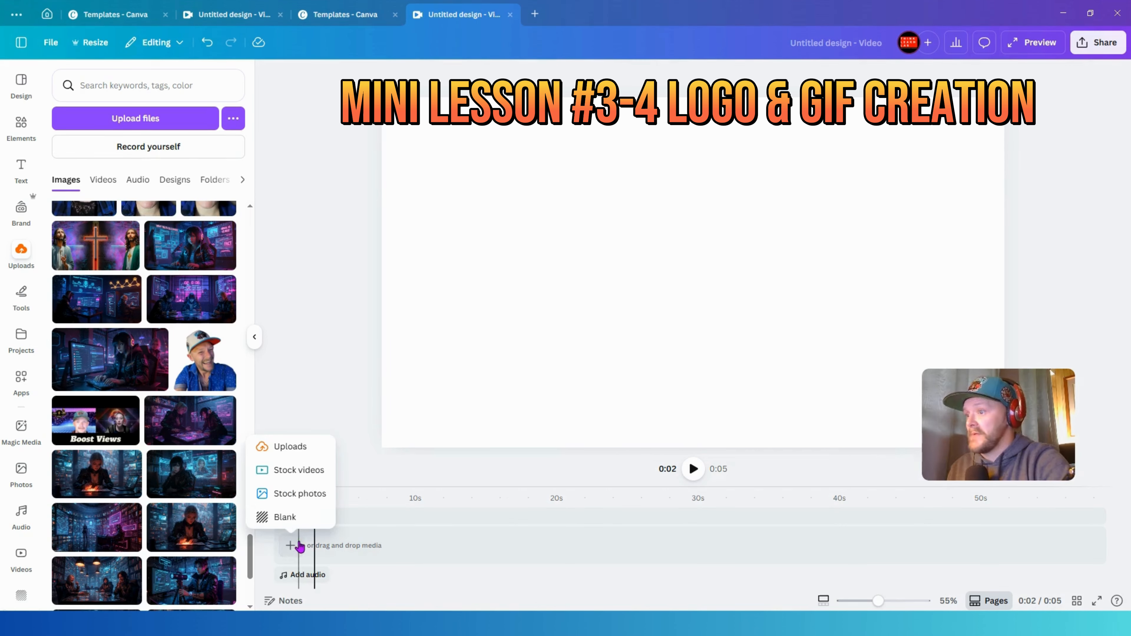
left_click(289, 518)
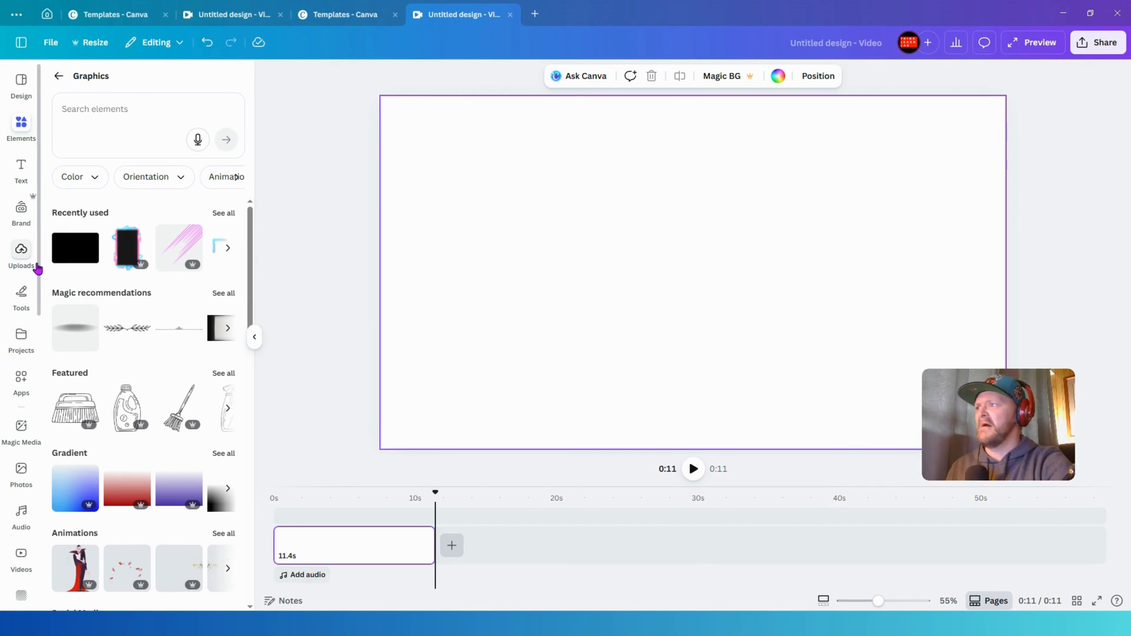
left_click(21, 252)
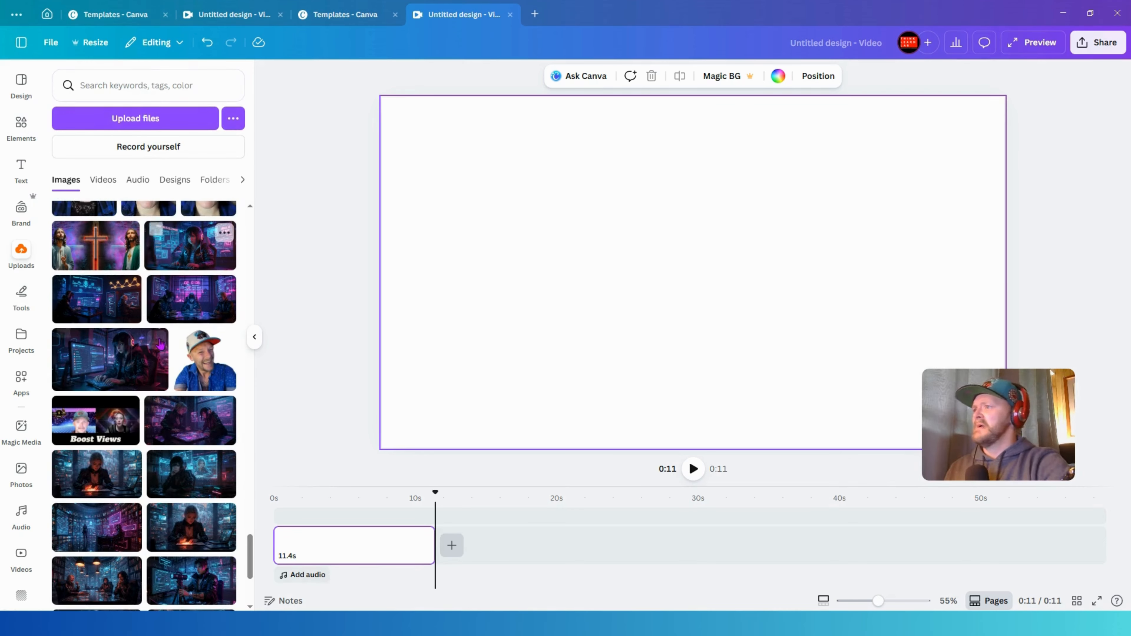
scroll(163, 352, "up", 2)
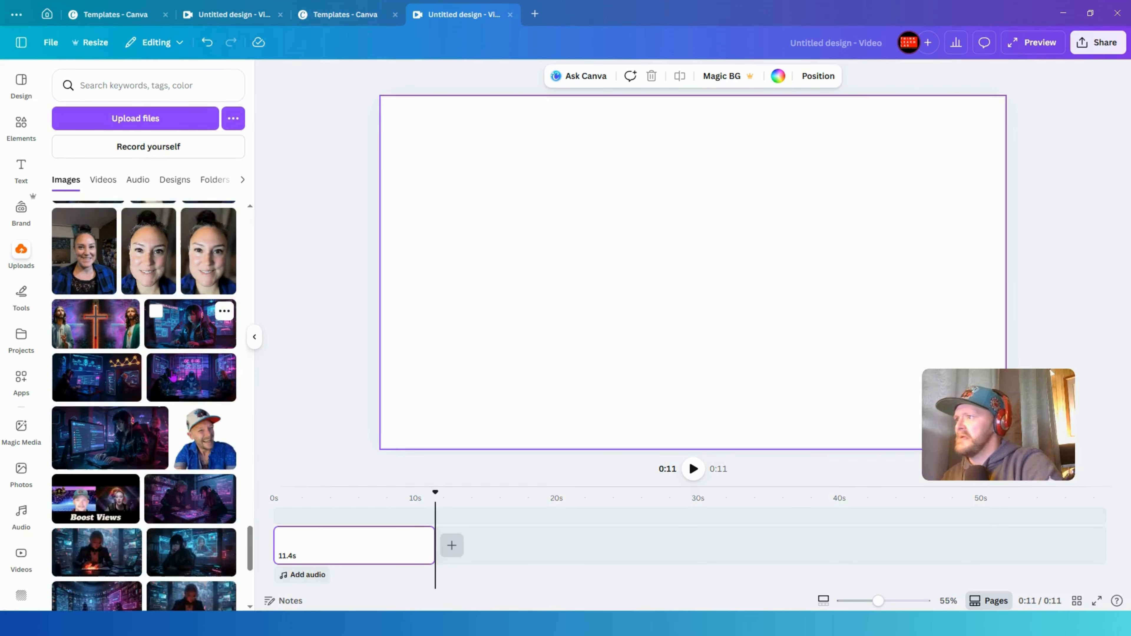
scroll(173, 376, "down", 1)
scroll(197, 398, "down", 2)
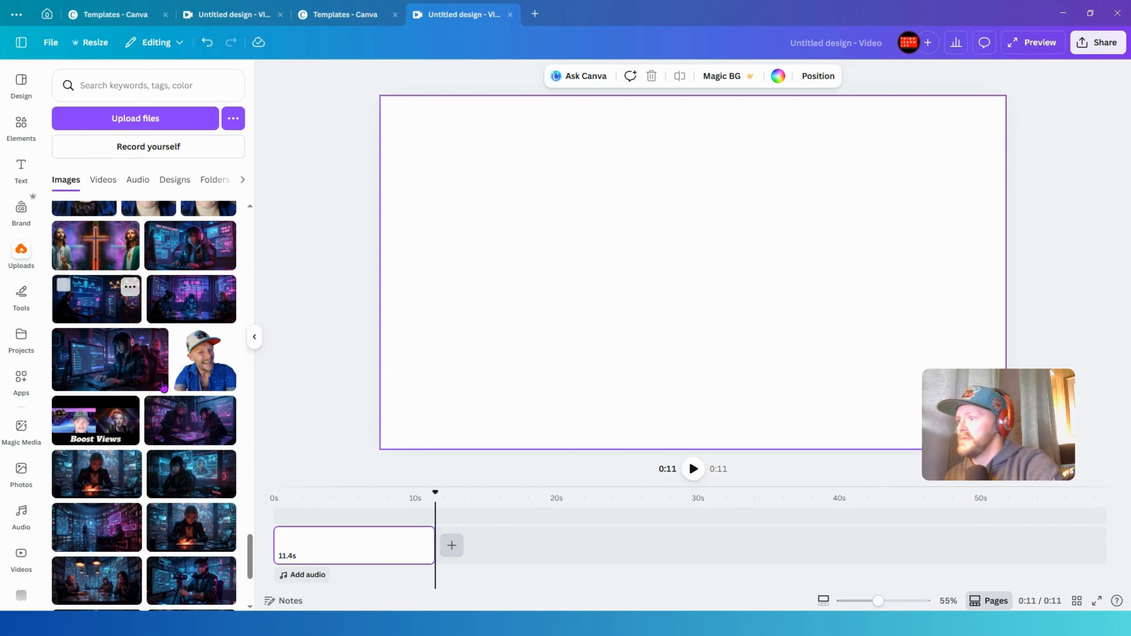
scroll(164, 387, "up", 3)
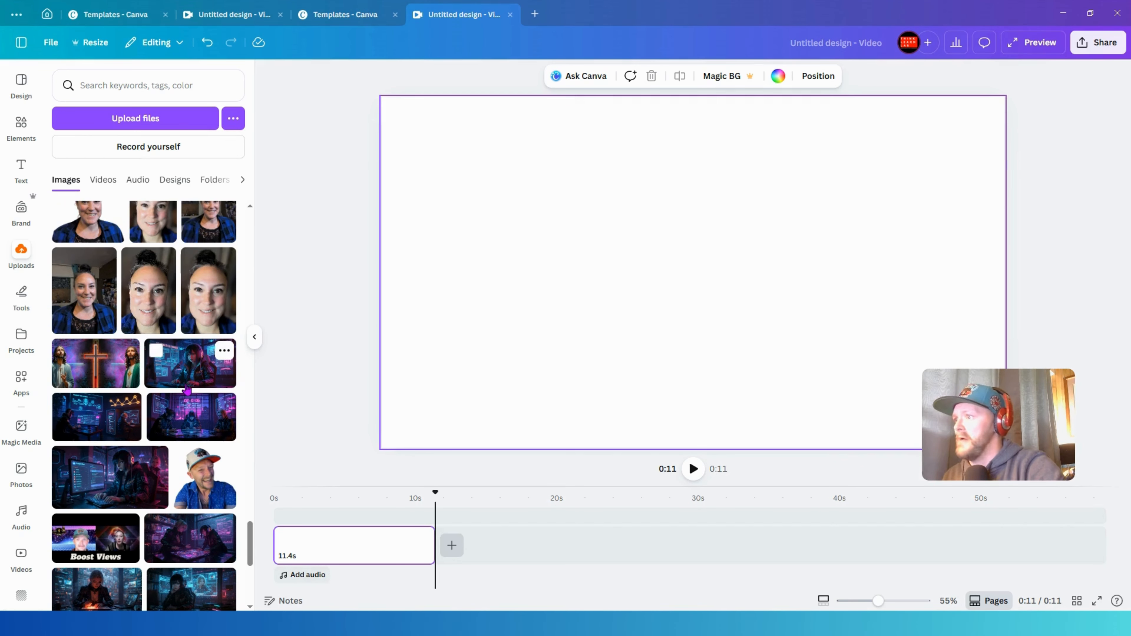
left_click_drag(183, 377, 481, 169)
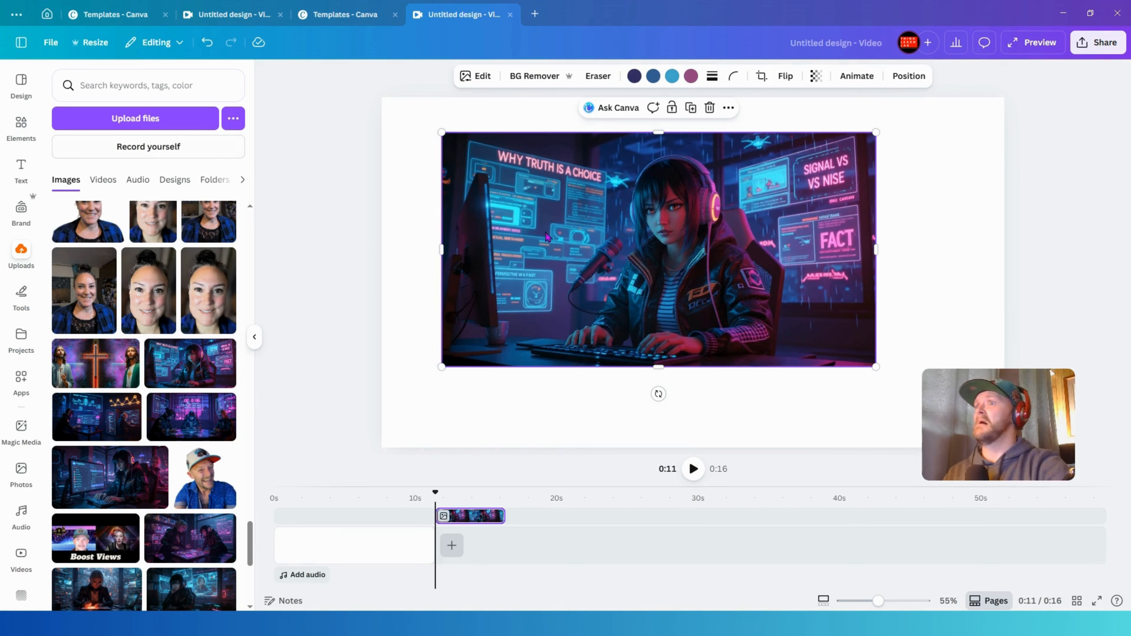
left_click_drag(468, 239, 552, 250)
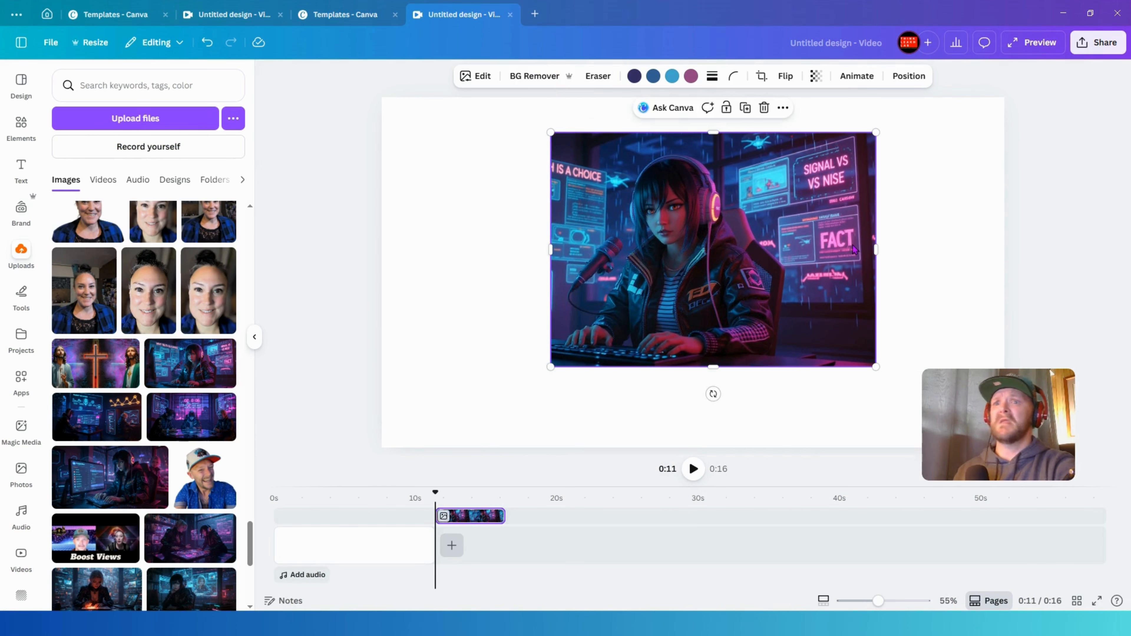
left_click_drag(873, 248, 792, 250)
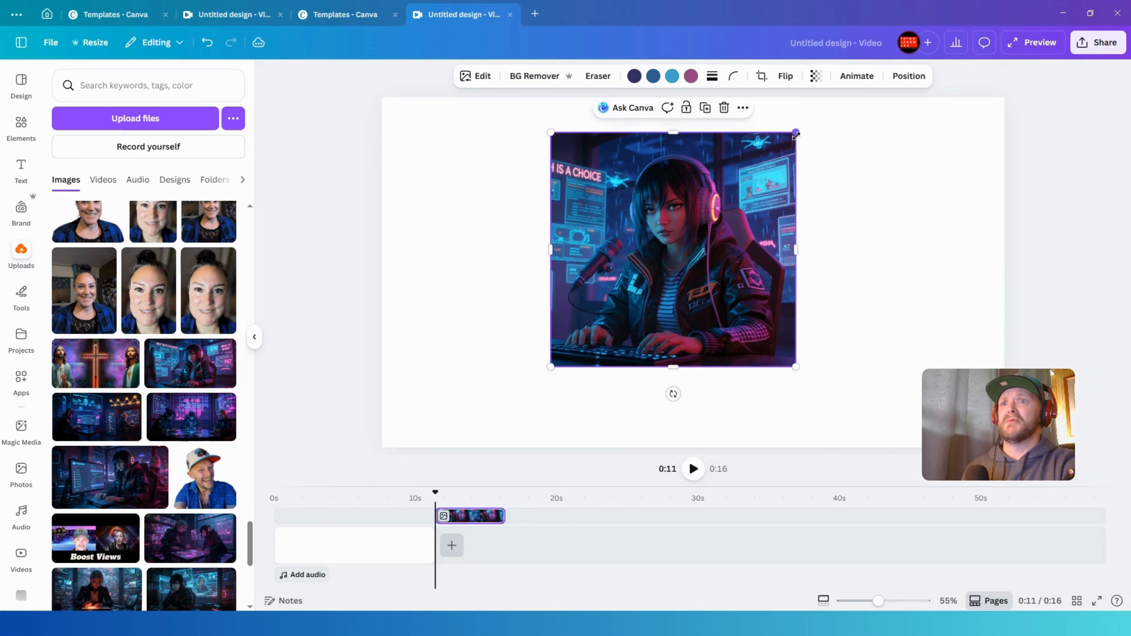
- Enlarge the headset-girl image and crop its bottom, left and right edges into a square
left_click_drag(796, 135, 826, 105)
left_click_drag(731, 201, 711, 281)
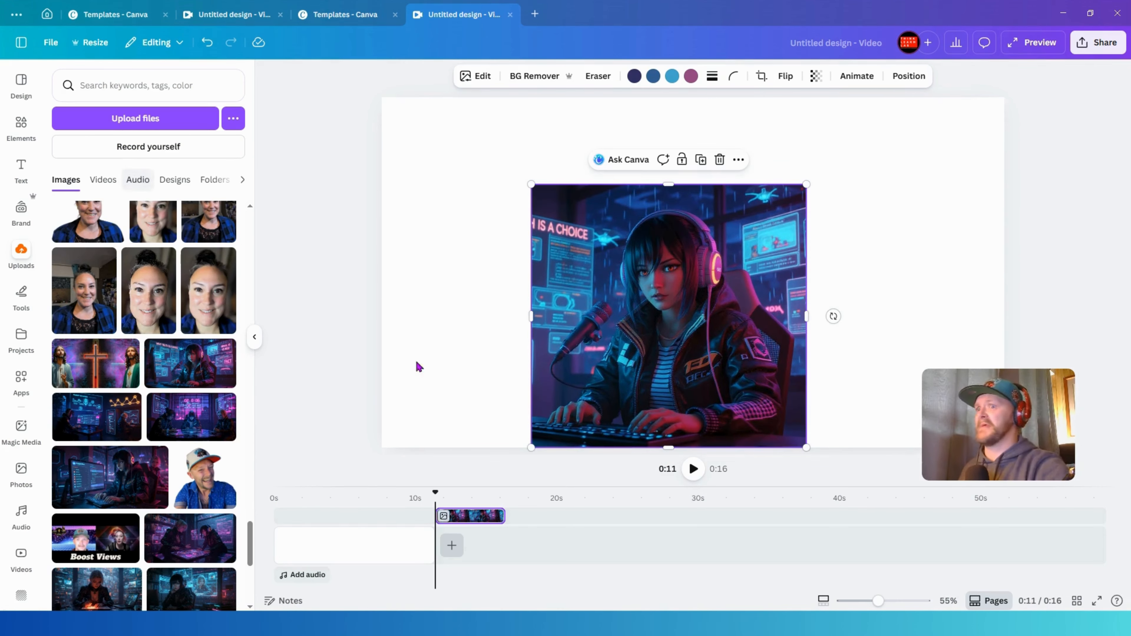
left_click_drag(668, 448, 667, 403)
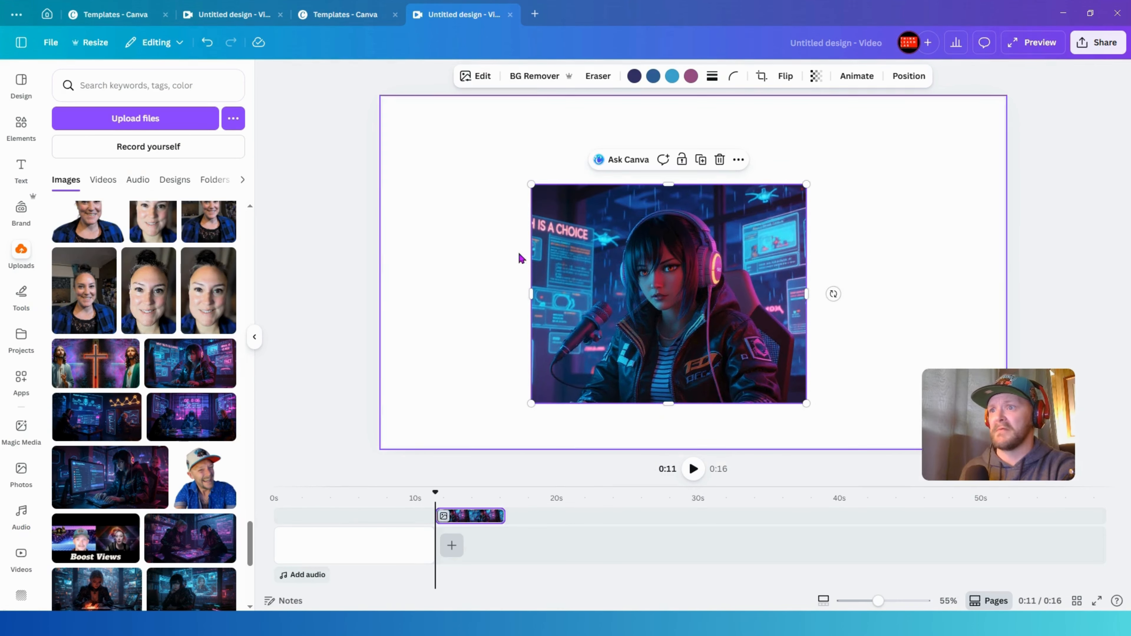
left_click_drag(531, 265, 561, 264)
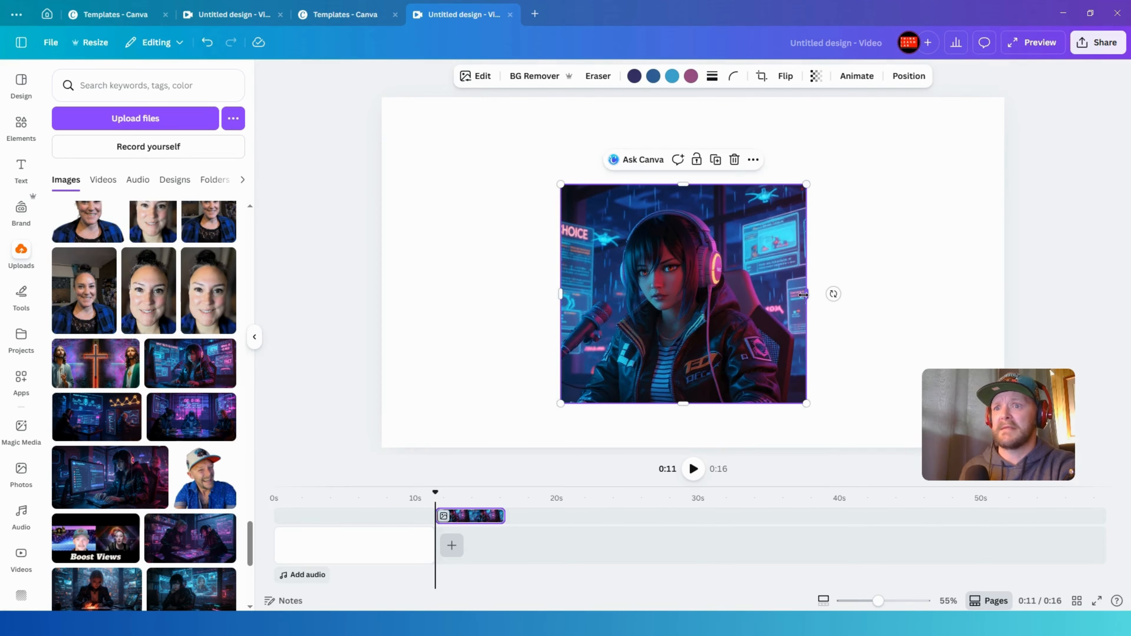
mouse_move(803, 295)
left_mouse_down()
mouse_move(770, 294)
mouse_move(781, 295)
left_mouse_up()
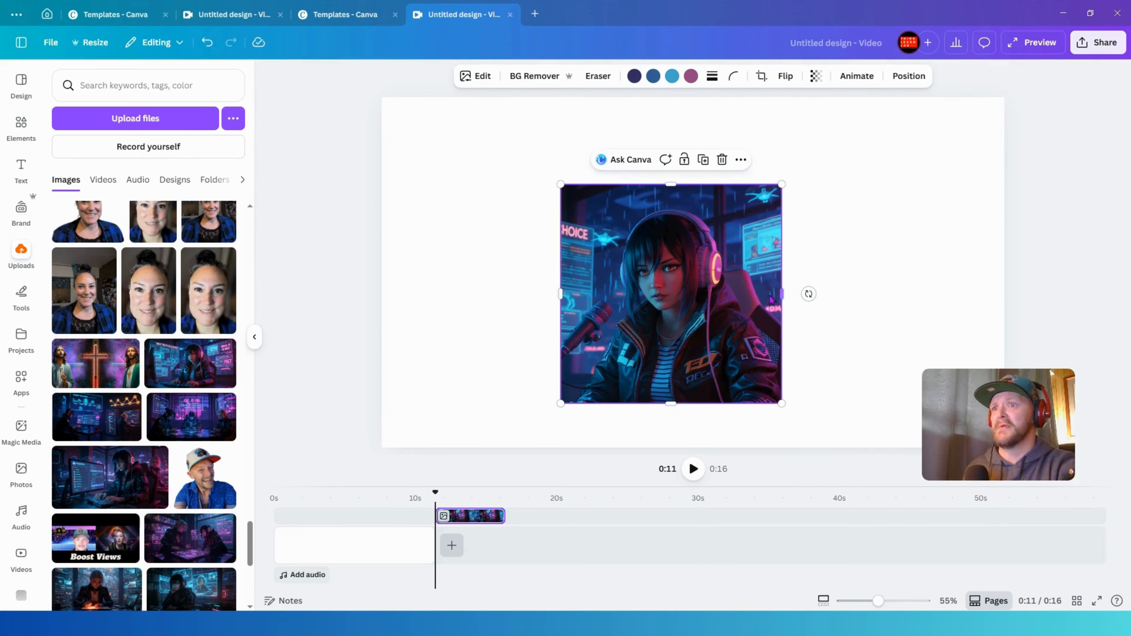
- Add a circle frame from the Elements frames over the image and enlarge it
left_click(21, 127)
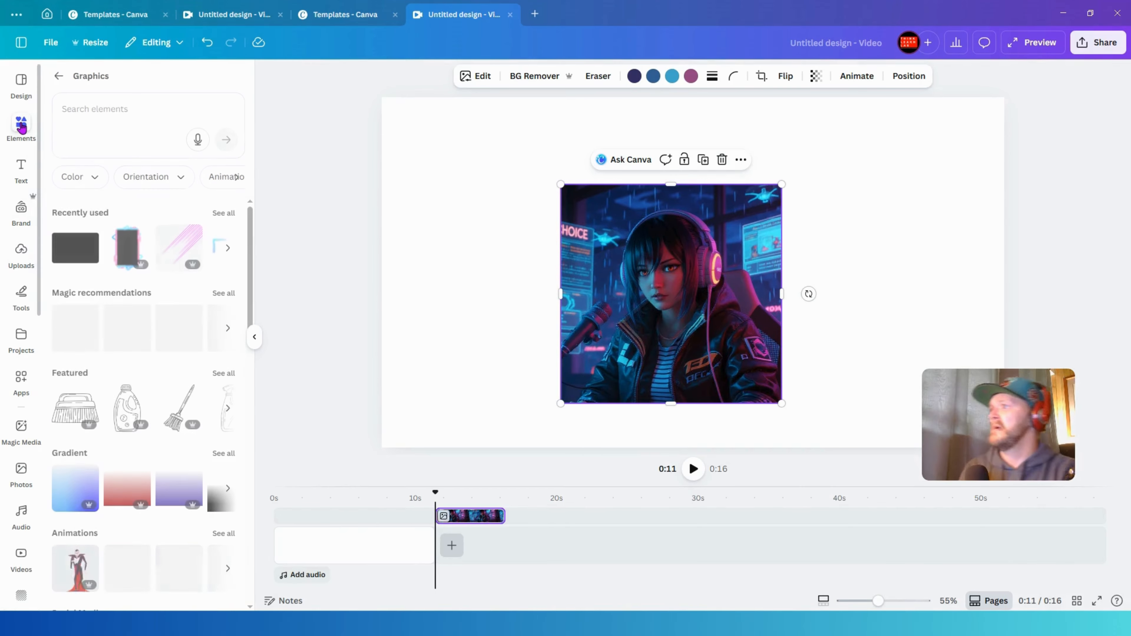
left_click(61, 77)
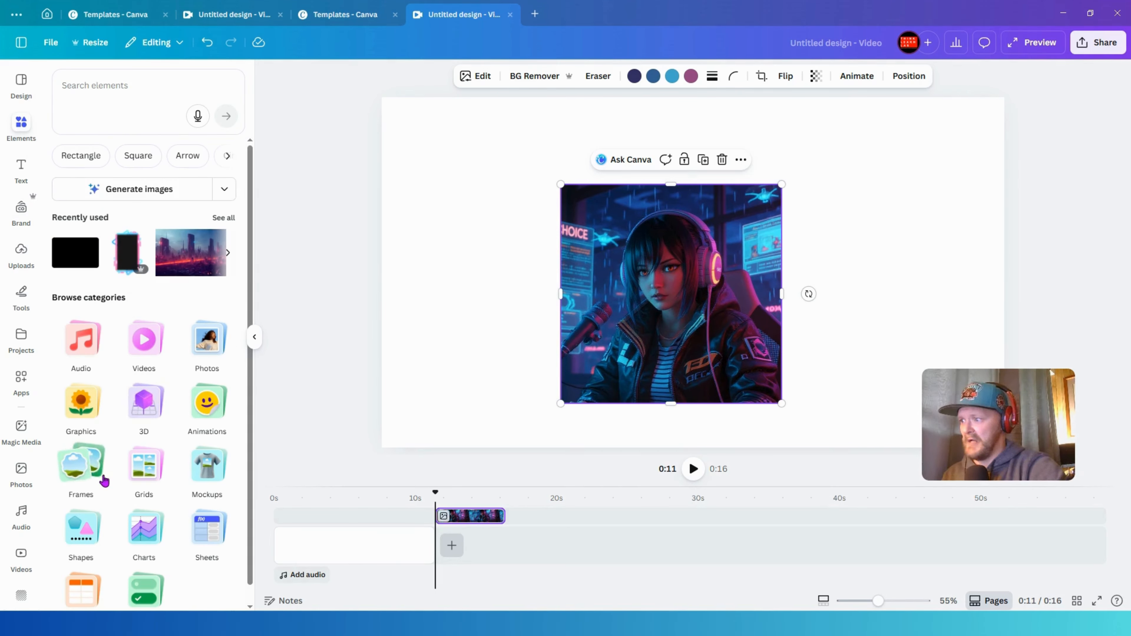
left_click(82, 465)
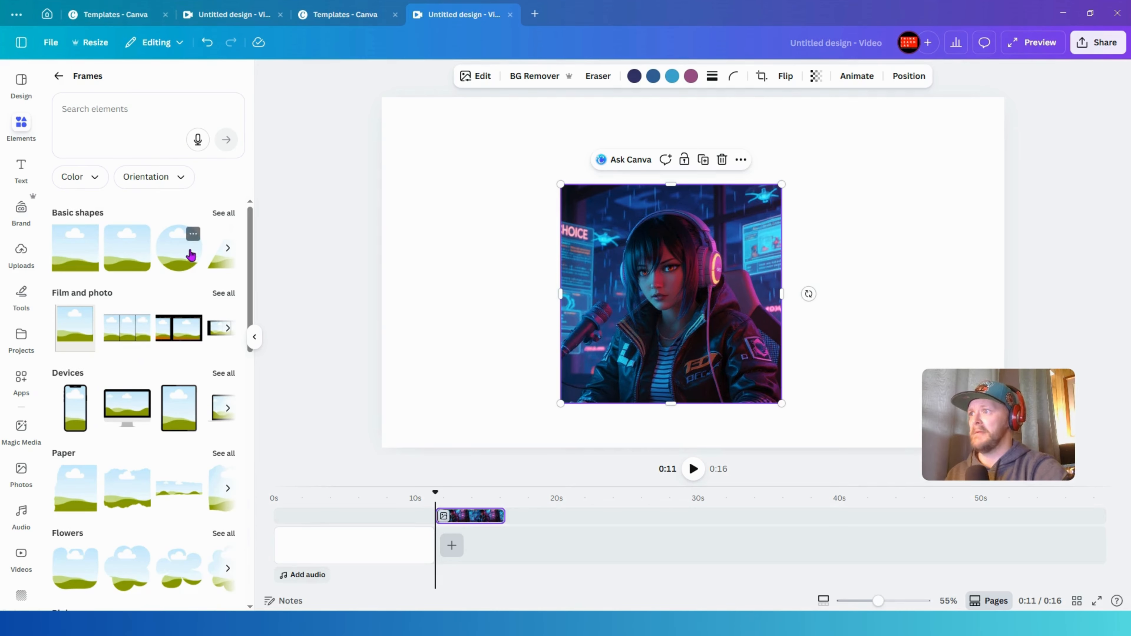
left_click_drag(191, 255, 621, 233)
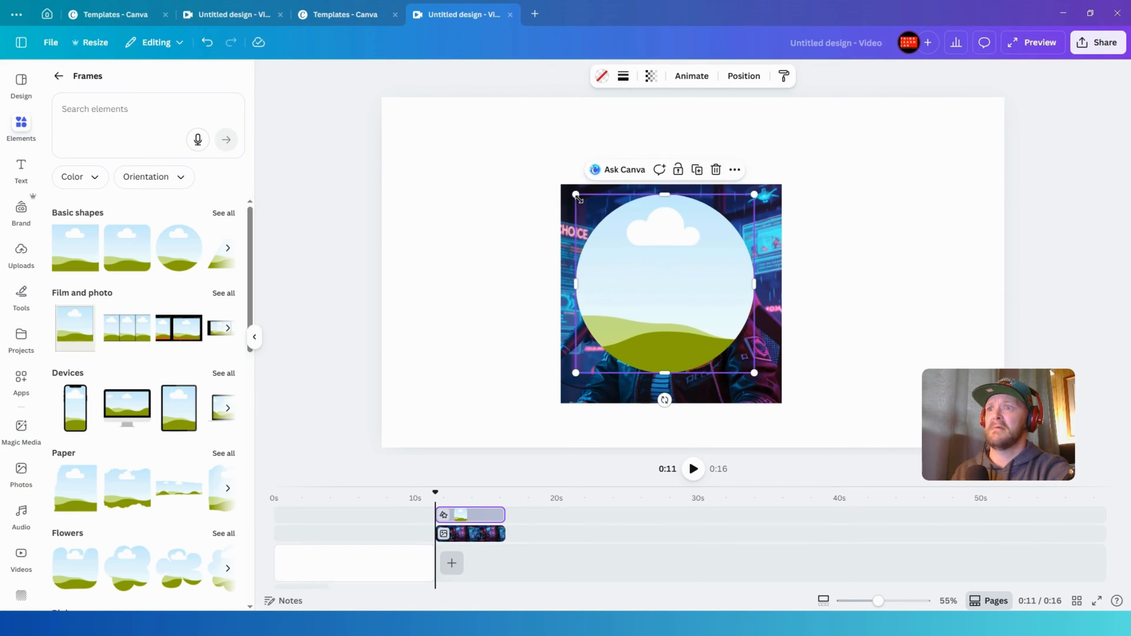
left_click_drag(576, 195, 538, 157)
left_click_drag(754, 375, 785, 399)
left_click_drag(710, 337, 719, 346)
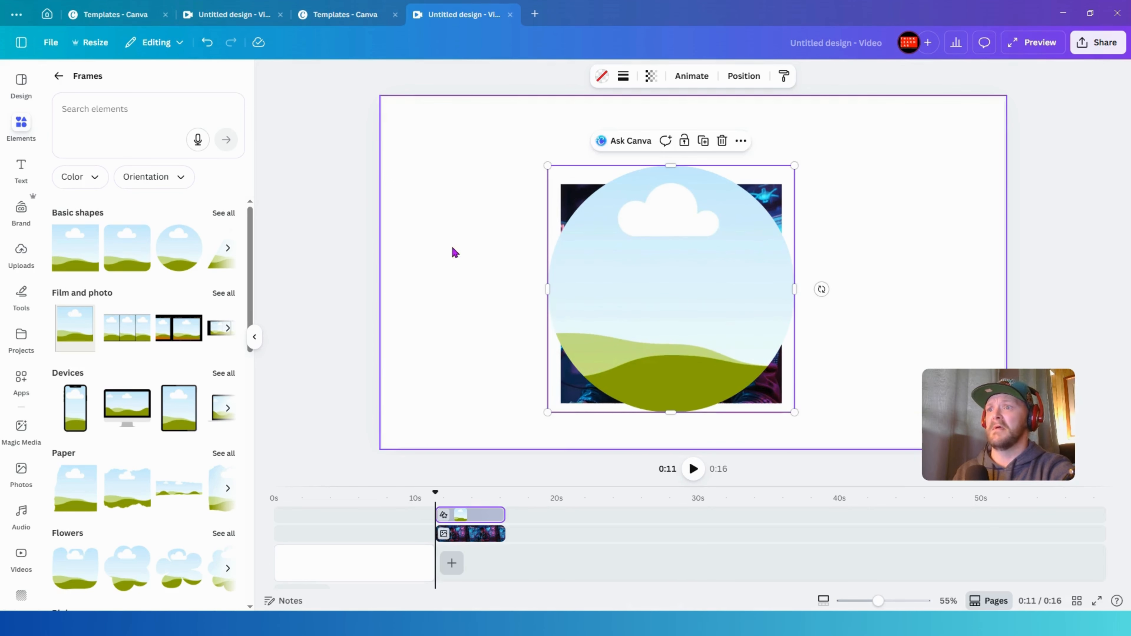
- Move the circle frame aside and drop the headset-girl image into it
left_click_drag(550, 212, 436, 193)
left_click_drag(763, 295, 607, 275)
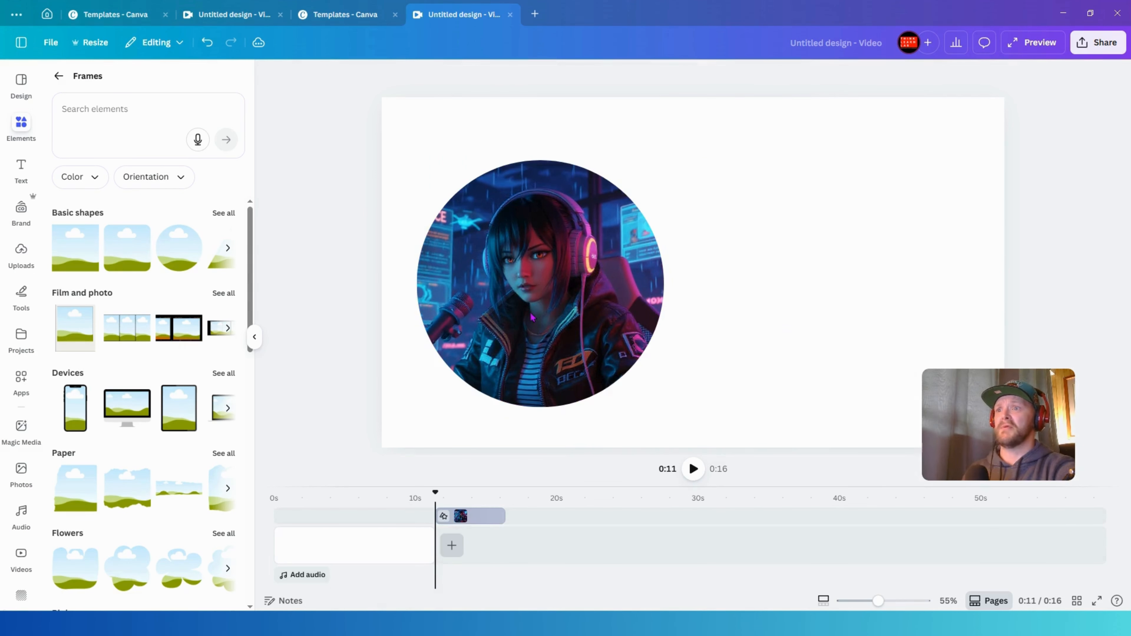
- Resize and reposition the circular framed image on the canvas
left_click_drag(532, 318, 666, 312)
left_click_drag(798, 156, 733, 220)
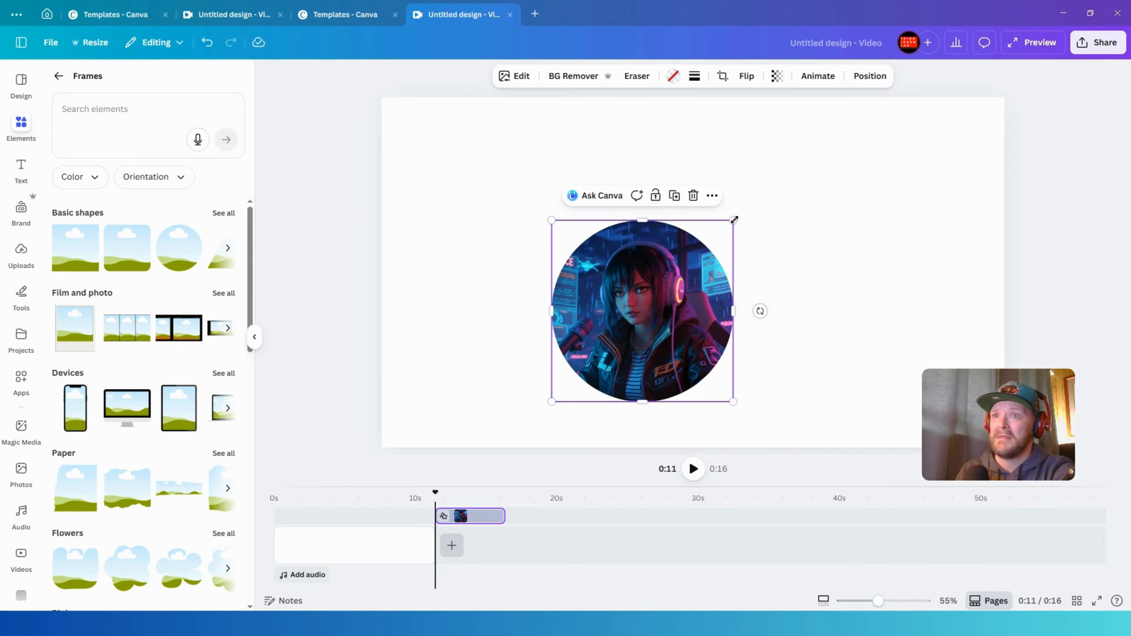
left_click_drag(732, 220, 710, 243)
left_click_drag(594, 381, 525, 345)
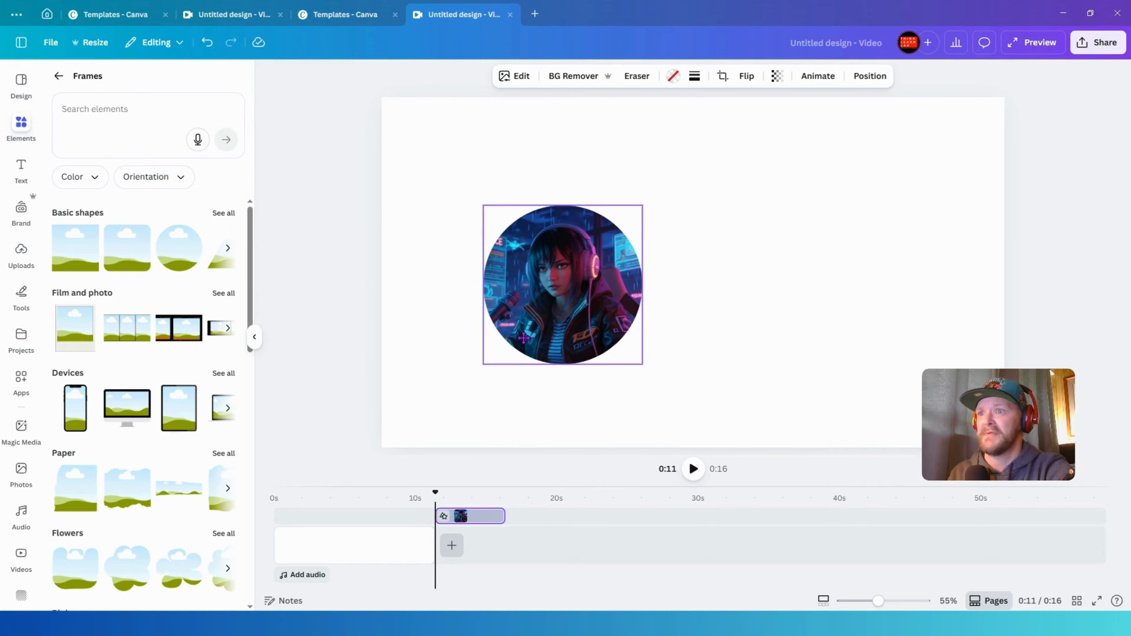
left_click_drag(643, 201, 664, 182)
left_click_drag(621, 232, 556, 244)
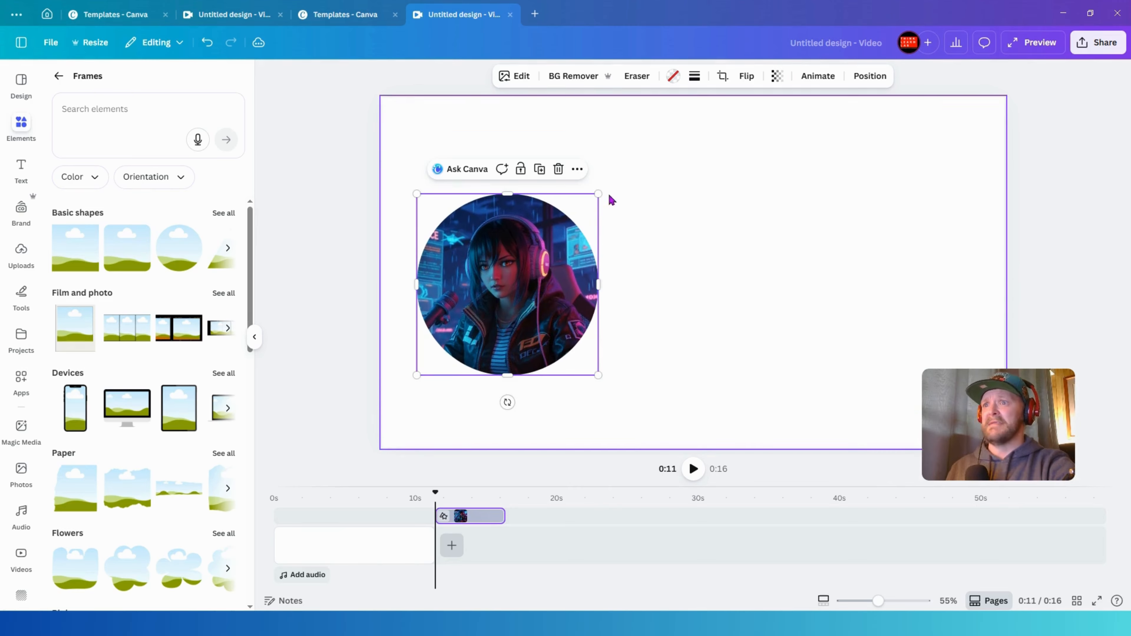
left_click_drag(599, 194, 578, 215)
left_click_drag(551, 274, 574, 264)
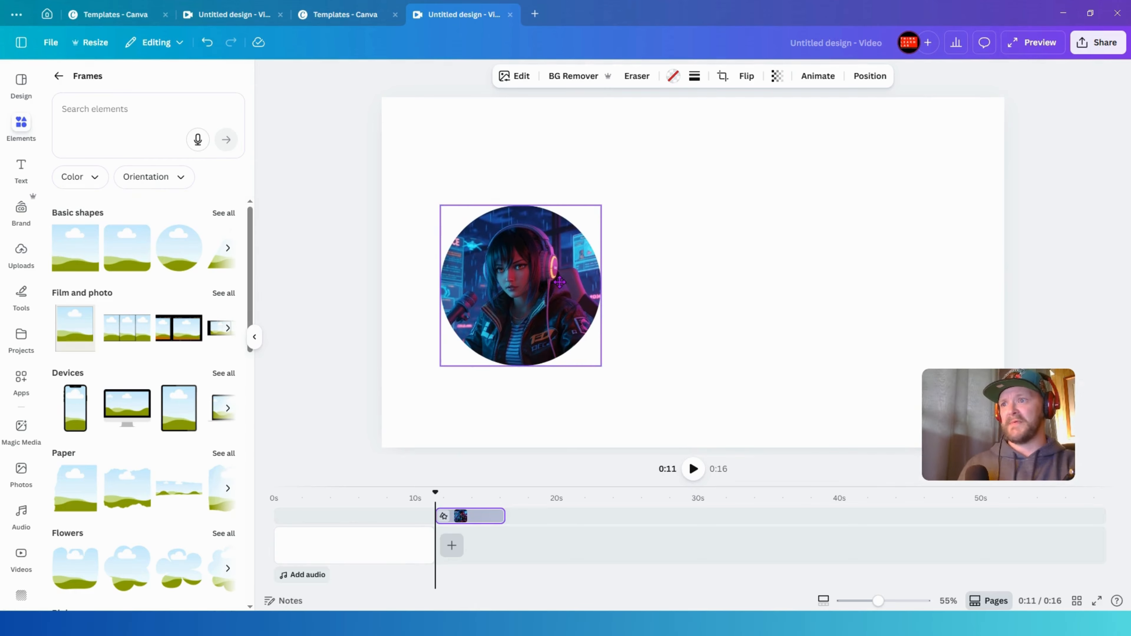
left_click(599, 217)
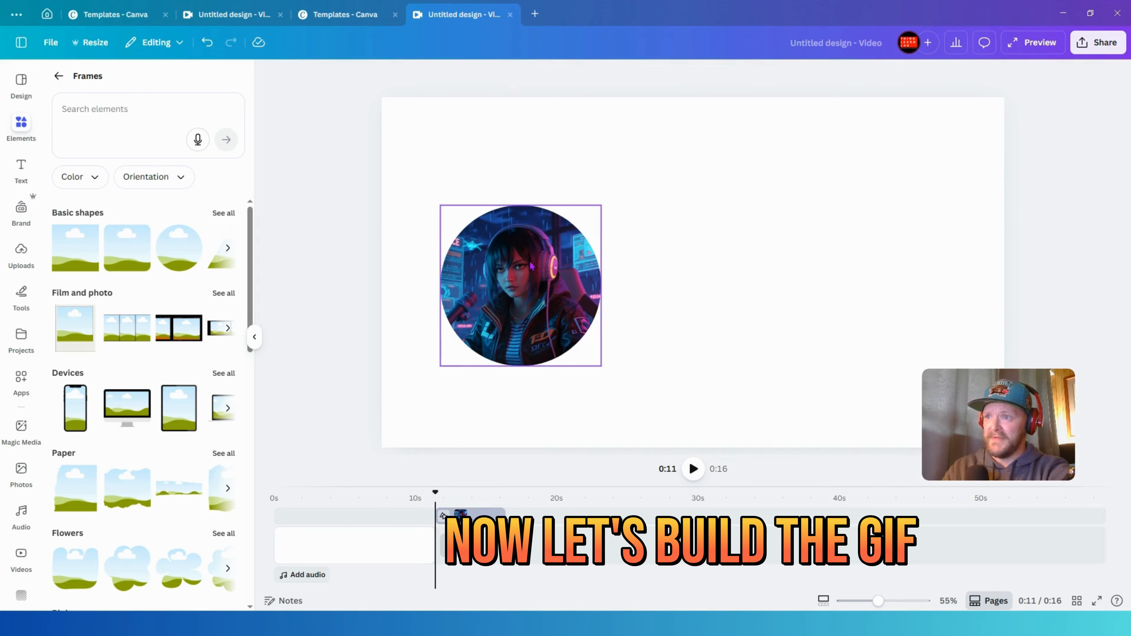
- Shrink the circular framed image and place it near the bottom-left corner of the canvas
left_click(524, 286)
left_click_drag(524, 286, 493, 228)
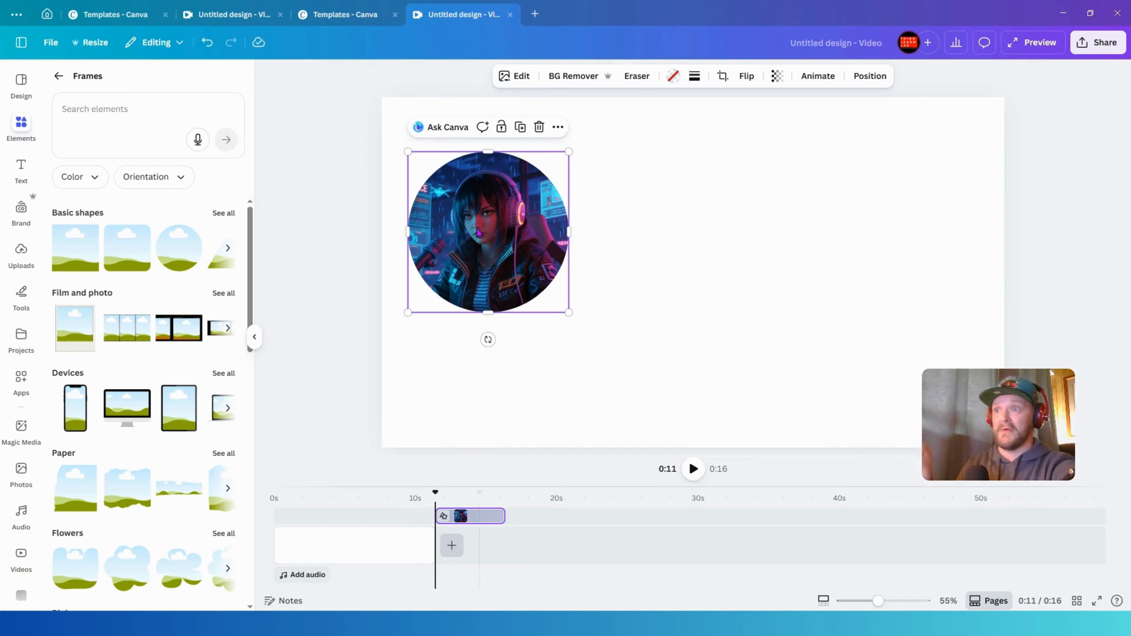
left_click_drag(569, 313, 535, 394)
left_click_drag(537, 307, 512, 336)
left_click_drag(479, 389, 463, 397)
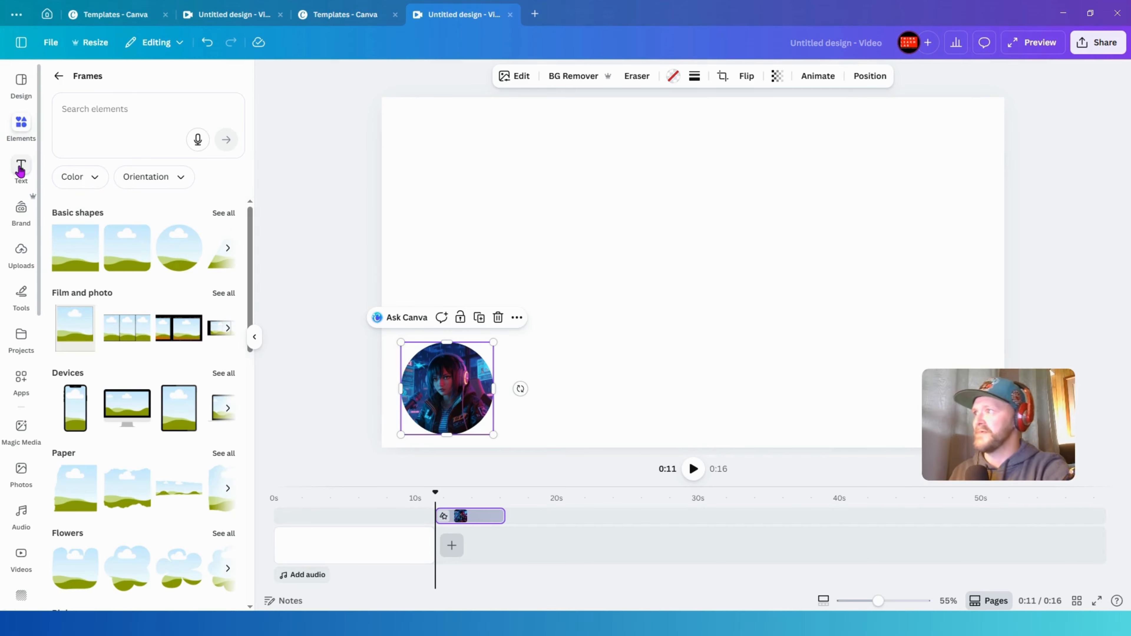
- Search the Elements graphics for "neon" and then "neon circles"
left_click(58, 78)
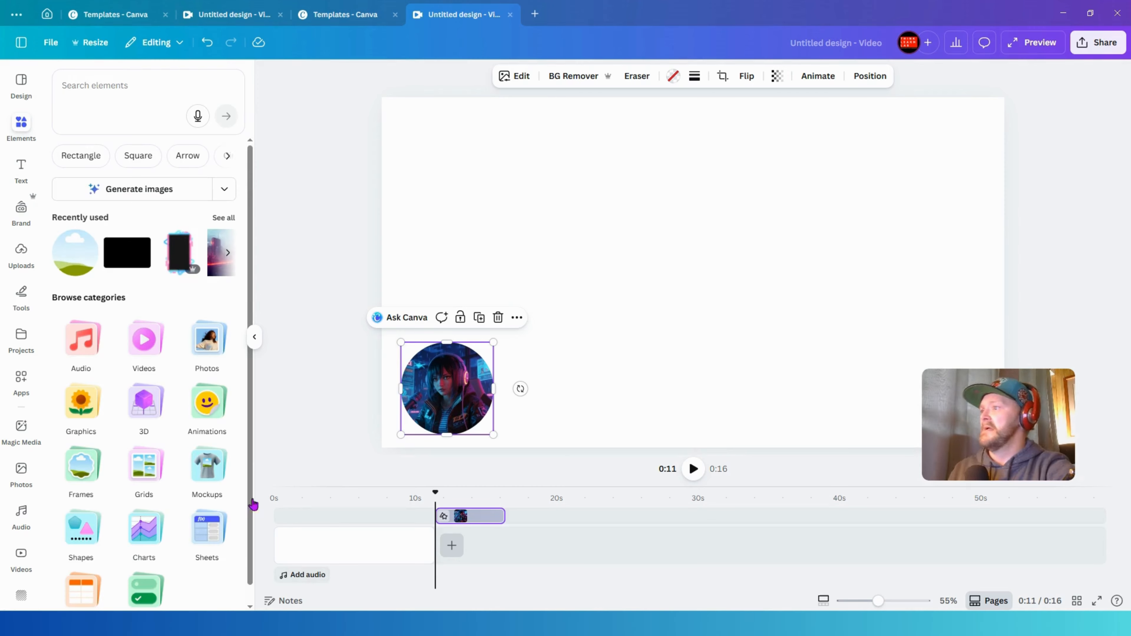
left_click(85, 399)
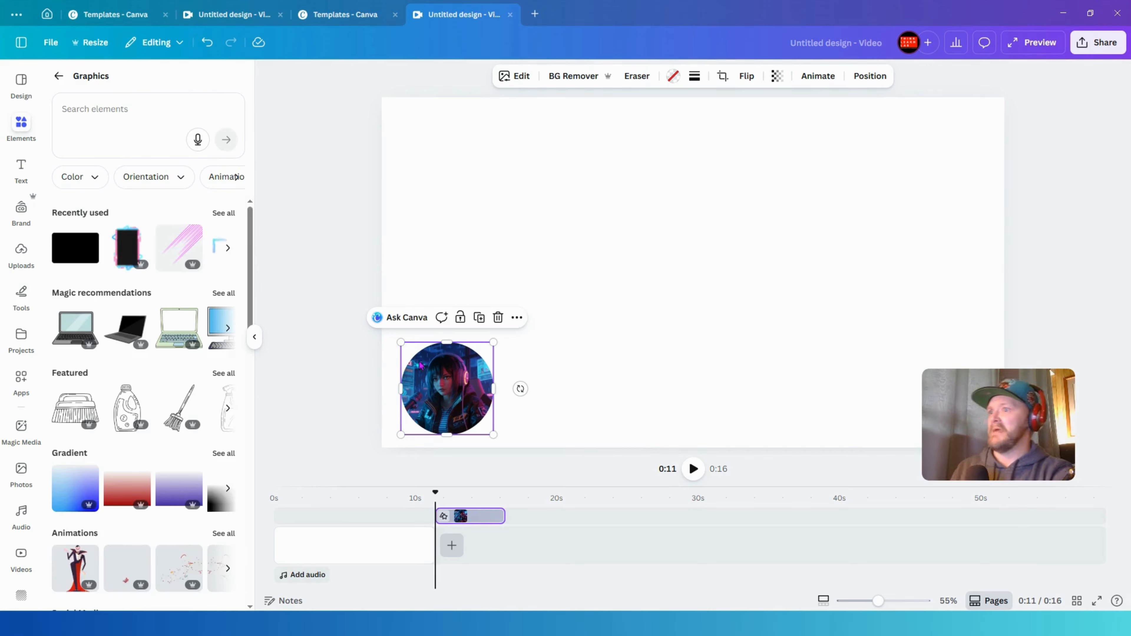
left_click(126, 109)
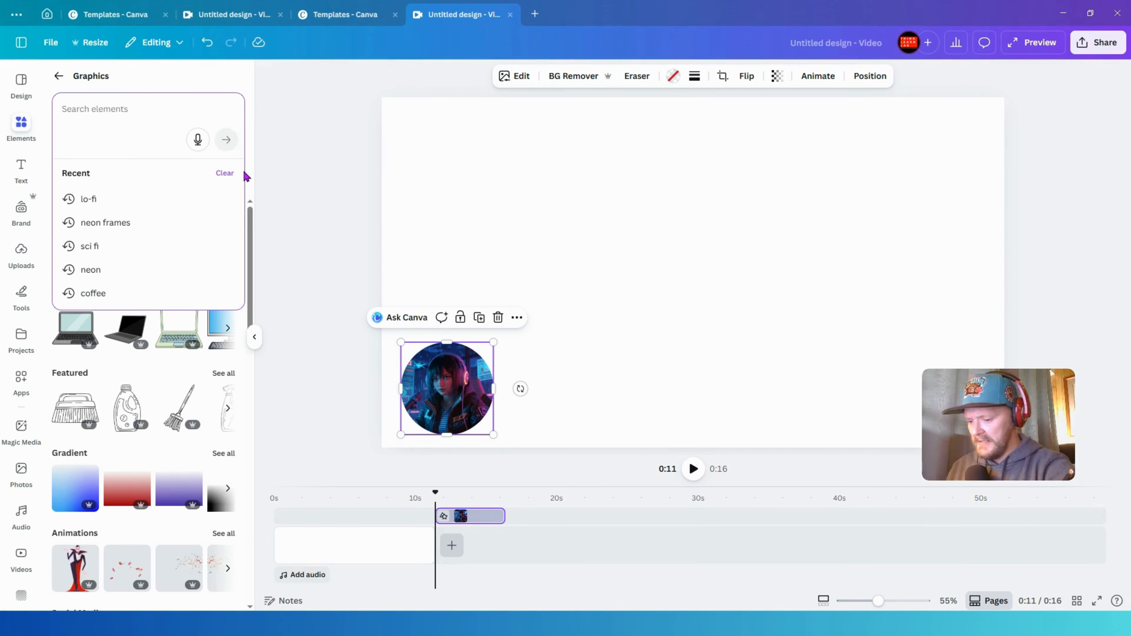
type("neon")
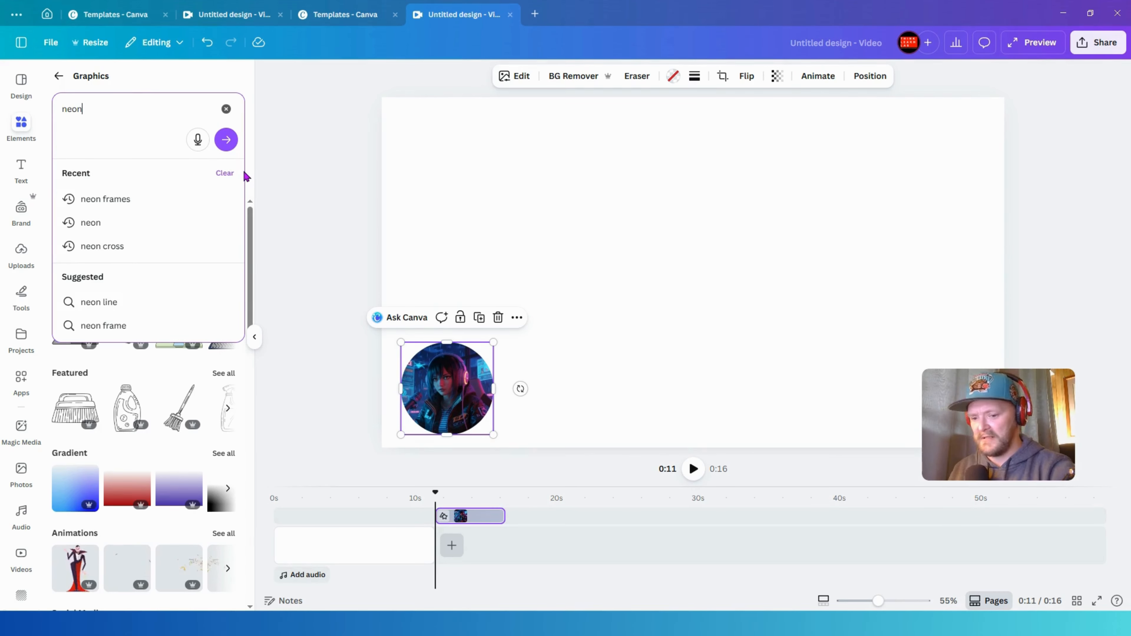
key("Return")
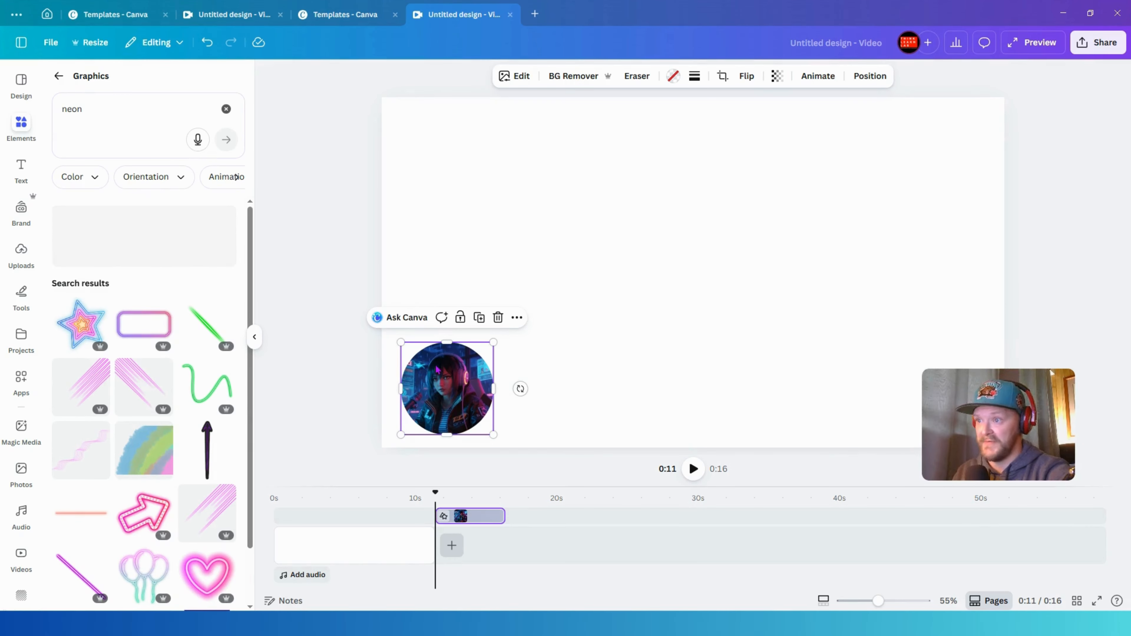
left_click_drag(469, 396, 472, 393)
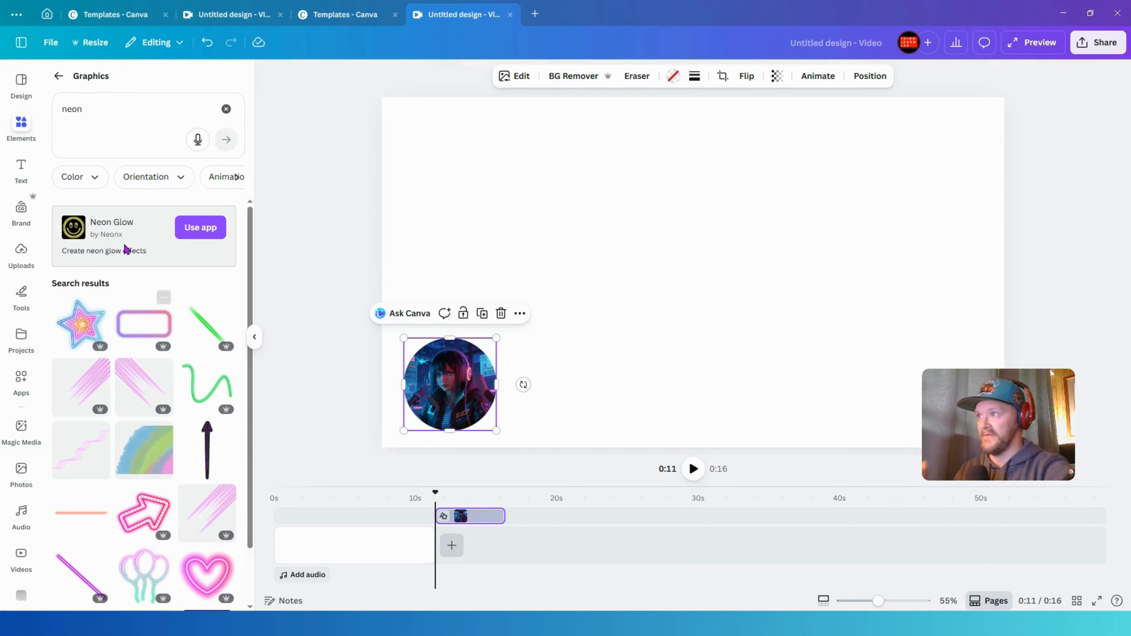
left_click(103, 114)
type("circles")
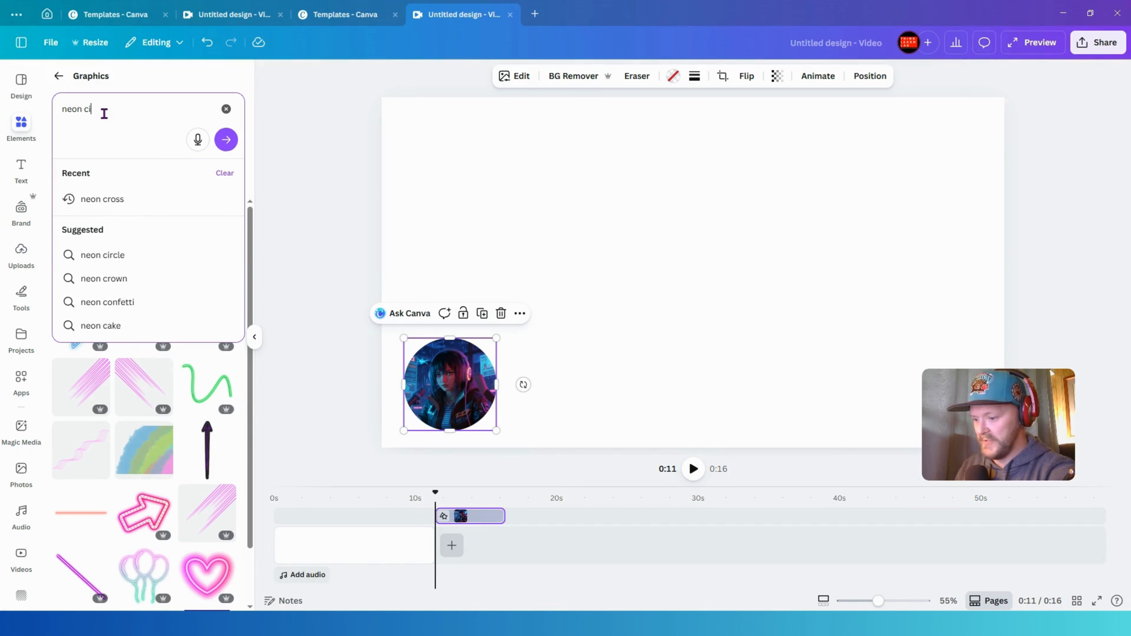
key("Return")
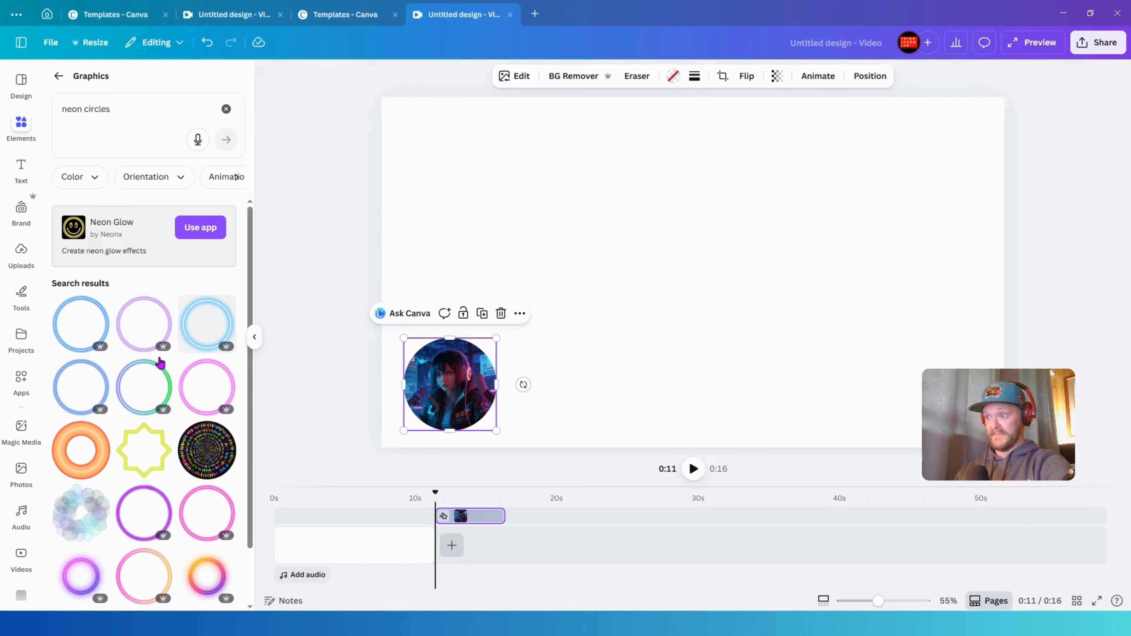
- Browse the neon circle results and place a purple swirling neon ring on the canvas, sized to about the circle image
scroll(186, 497, "down", 2)
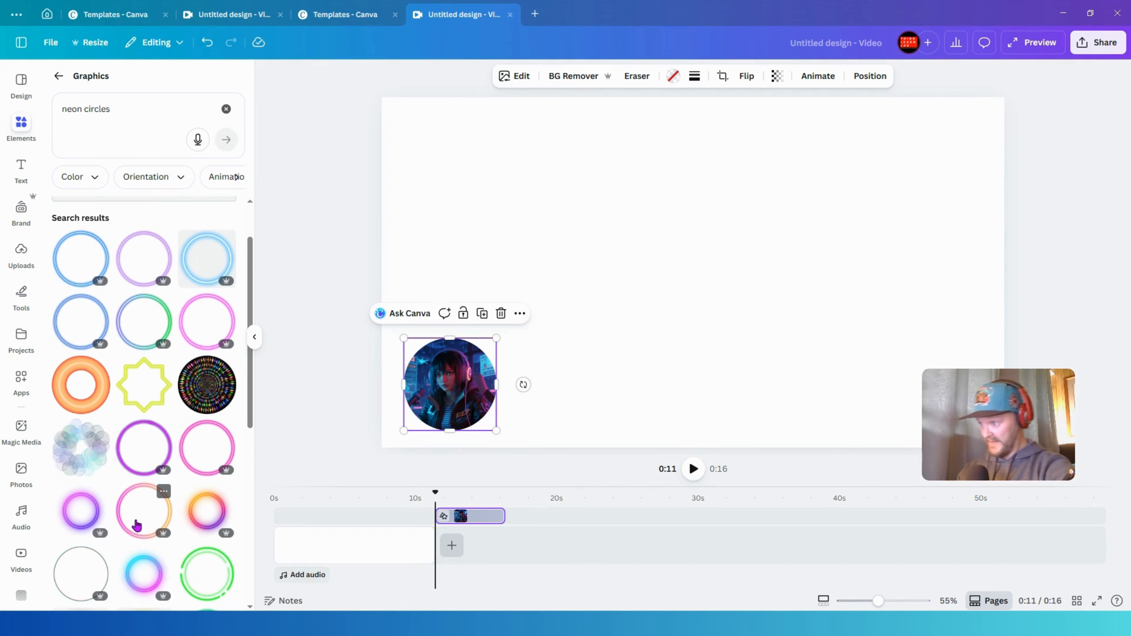
scroll(141, 522, "down", 9)
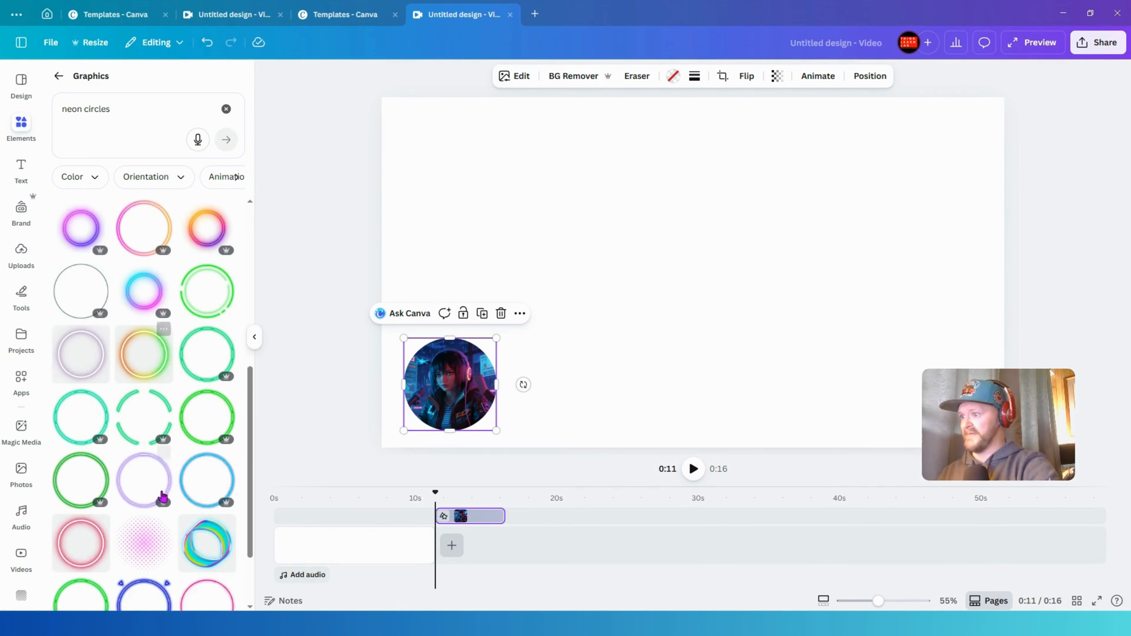
scroll(154, 472, "down", 8)
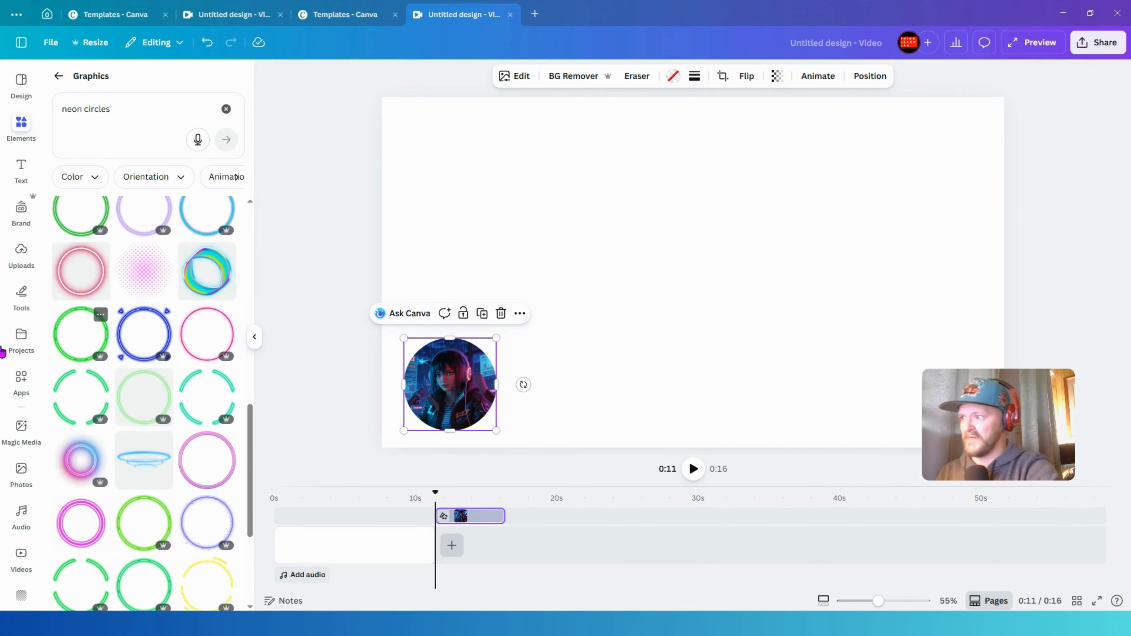
scroll(179, 441, "down", 10)
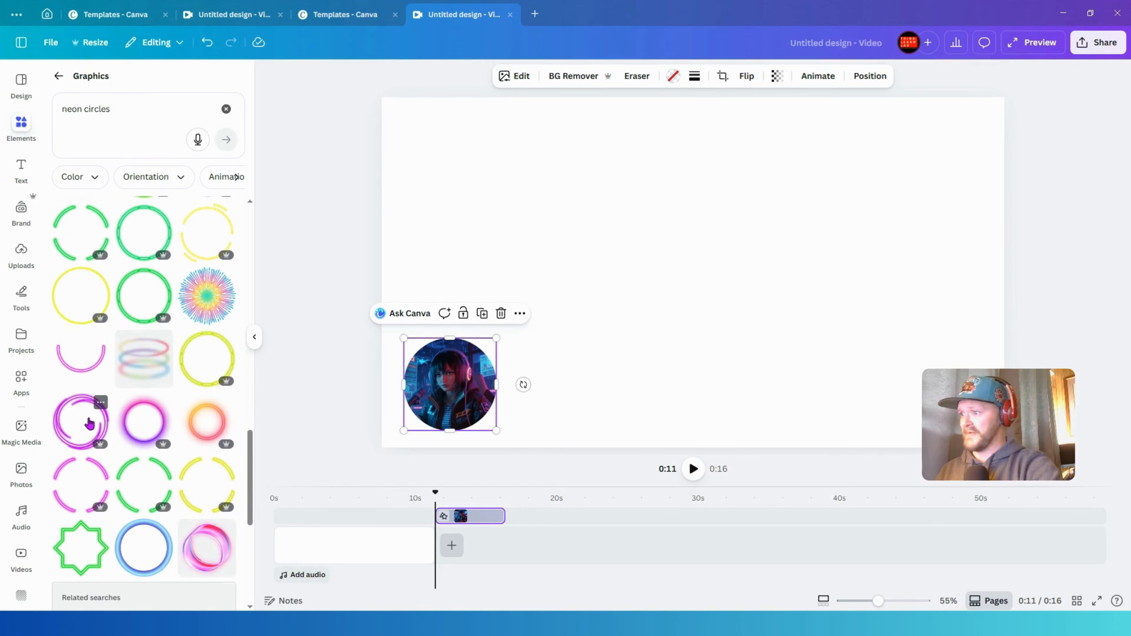
left_click_drag(82, 432, 590, 185)
left_click_drag(841, 141, 686, 297)
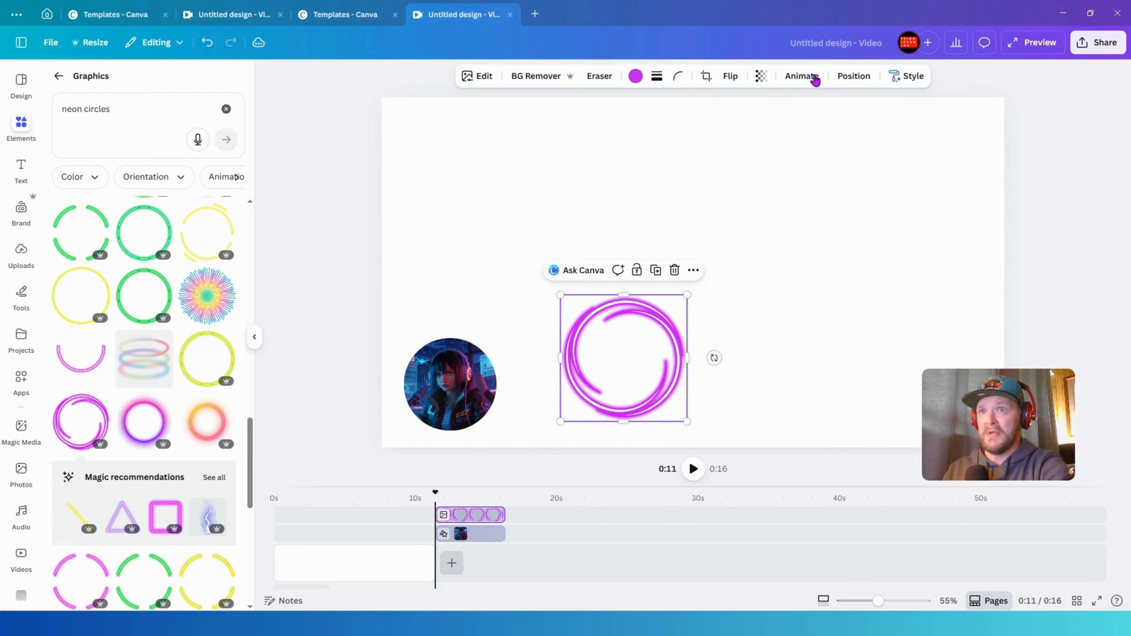
- Apply the Rotate add-on animation to the neon ring and lower its speed
left_click(803, 78)
scroll(138, 431, "down", 6)
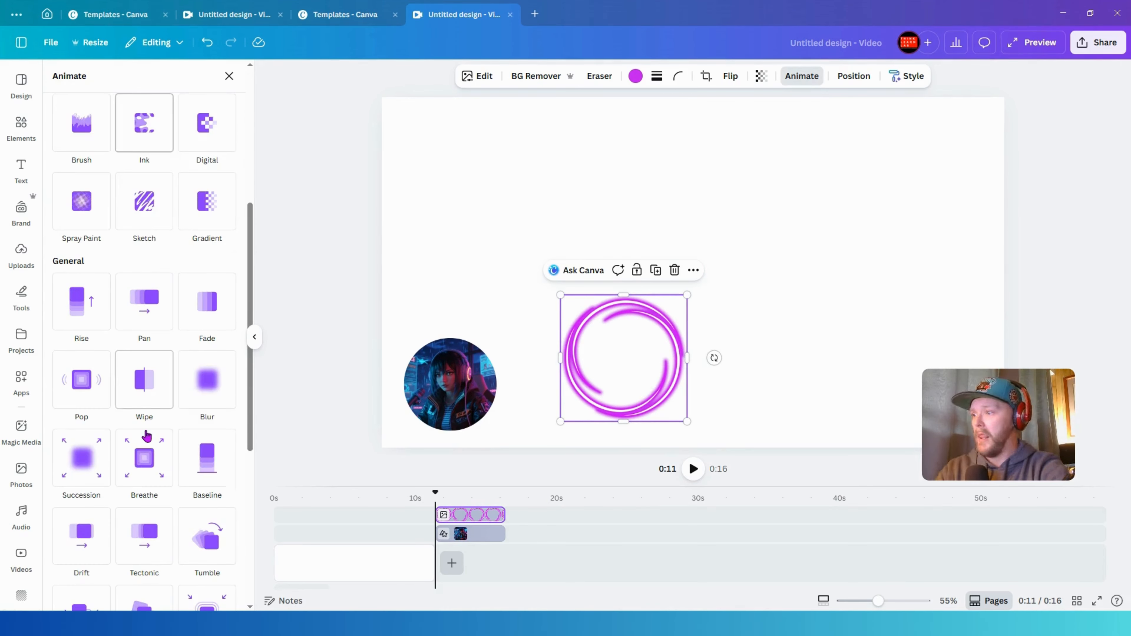
scroll(151, 435, "down", 7)
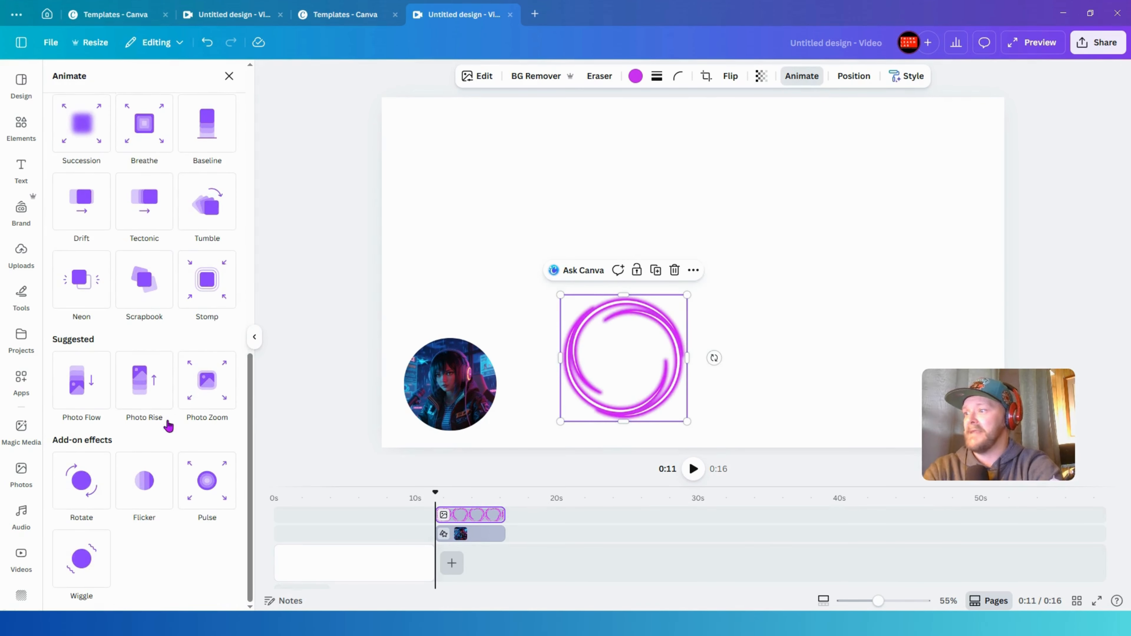
left_click(84, 491)
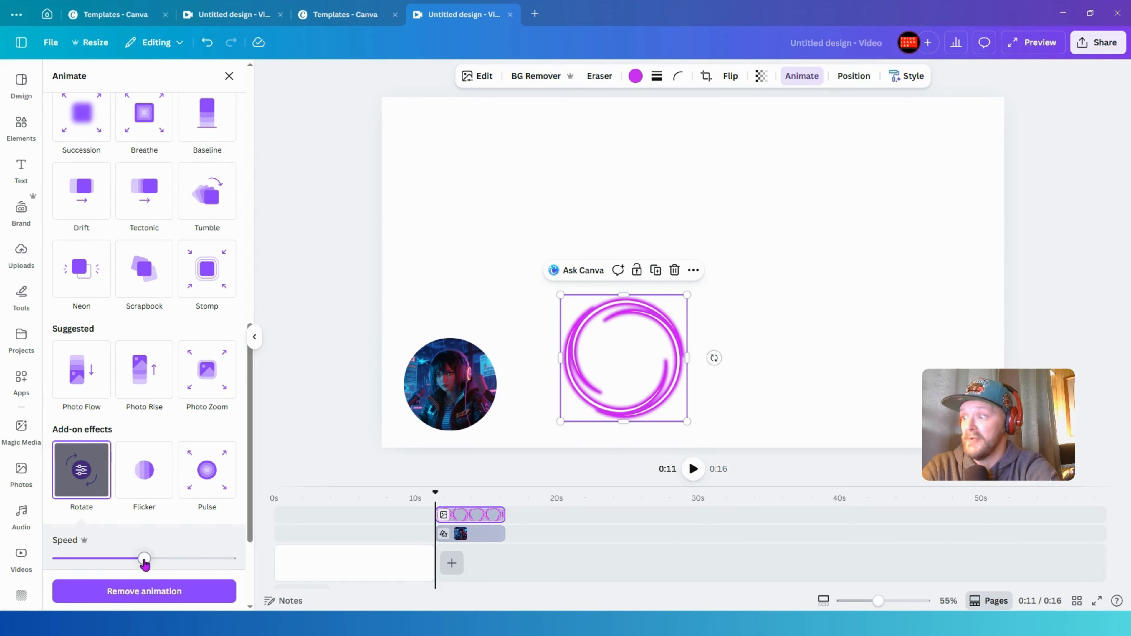
scroll(116, 553, "down", 1)
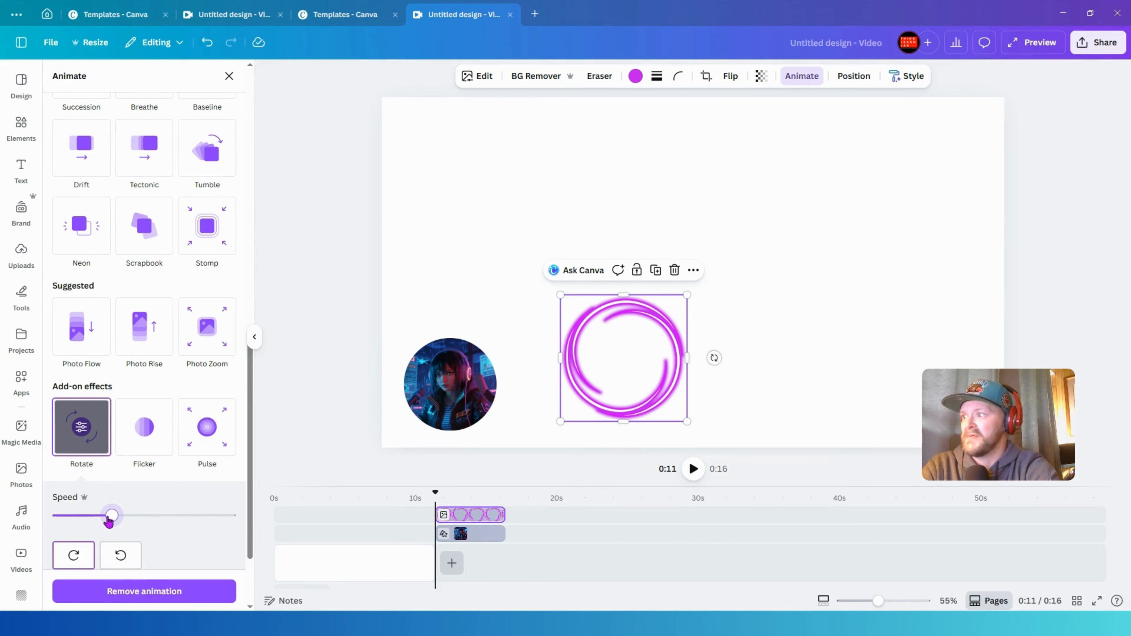
scroll(132, 470, "down", 3)
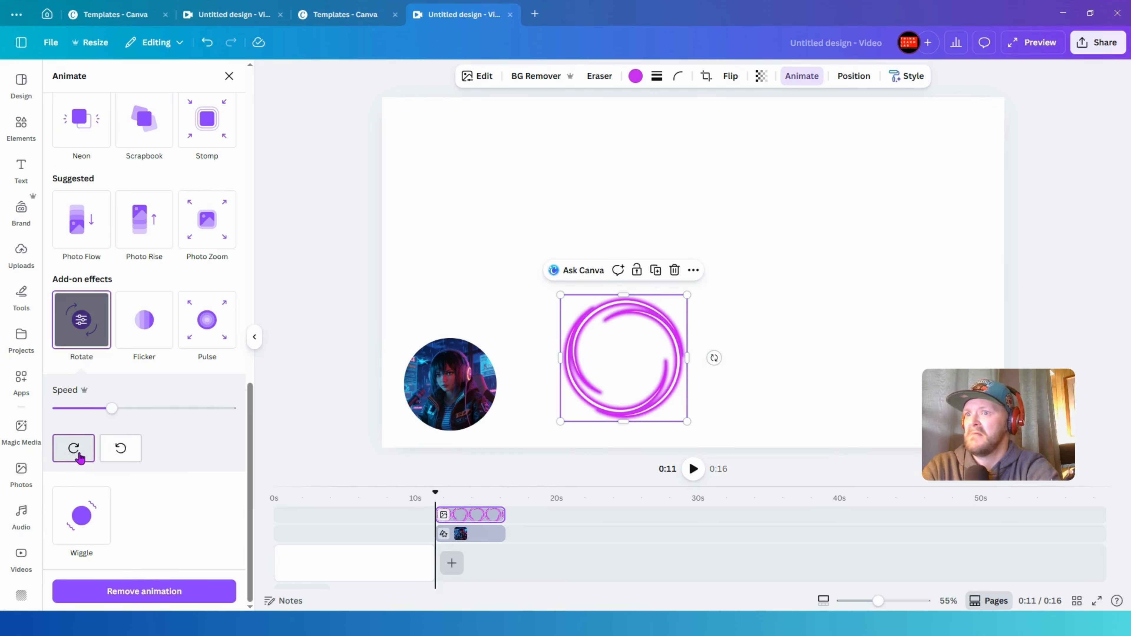
- Line up the neon ring and the circular character image side by side at the same height
left_click_drag(623, 344, 571, 307)
left_click_drag(472, 384, 460, 329)
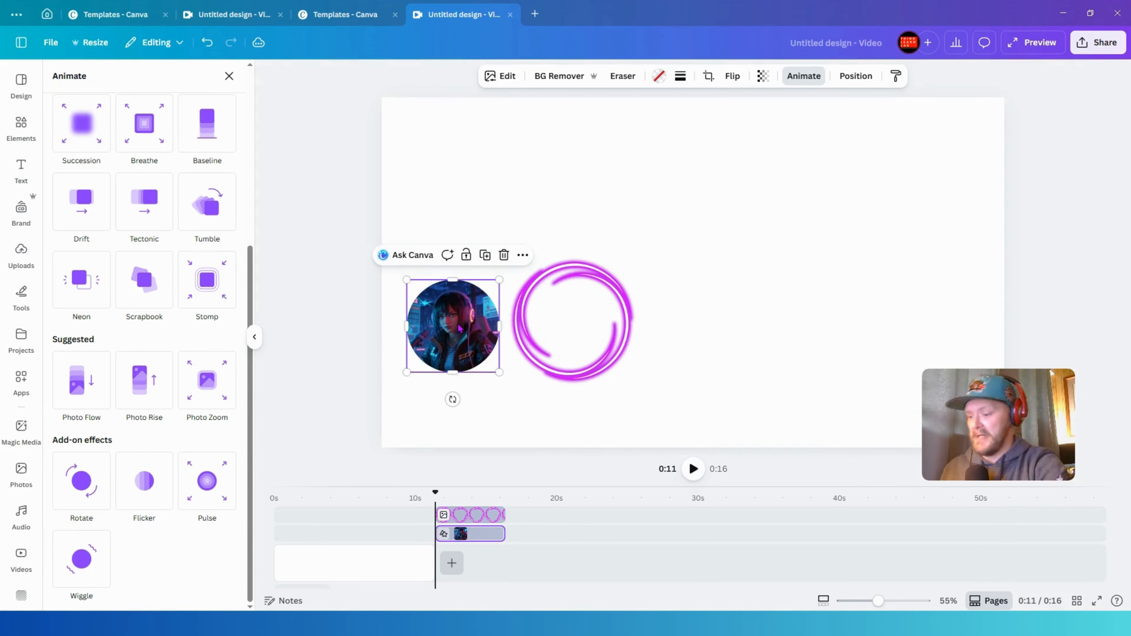
- Reorder the layers so the neon ring sits beneath the circular image
key("alt+1")
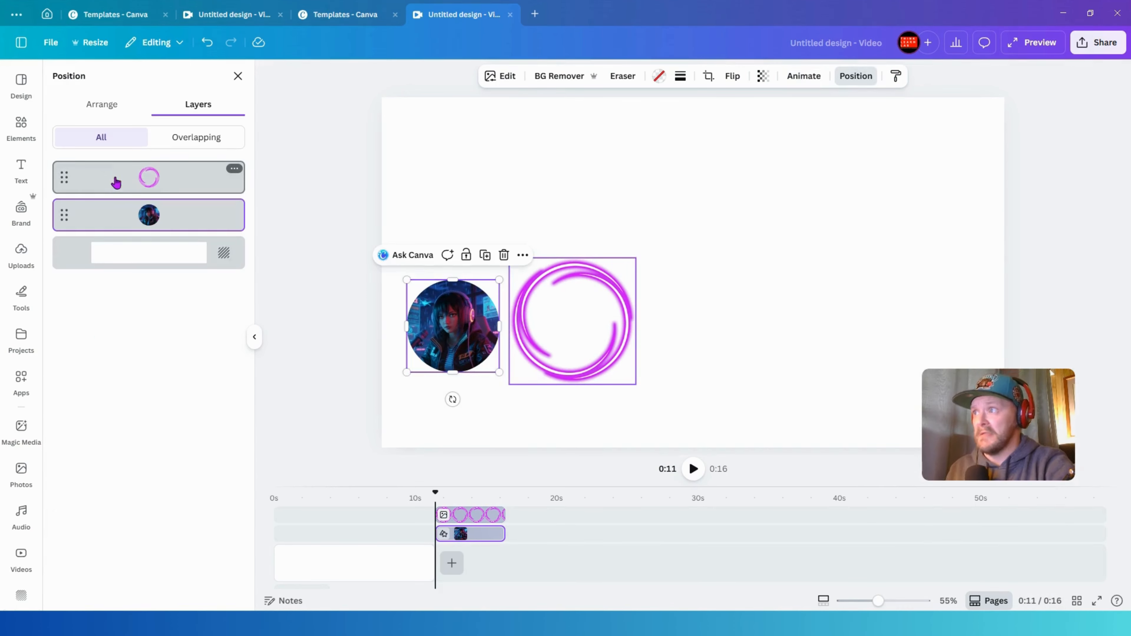
left_click_drag(116, 182, 117, 218)
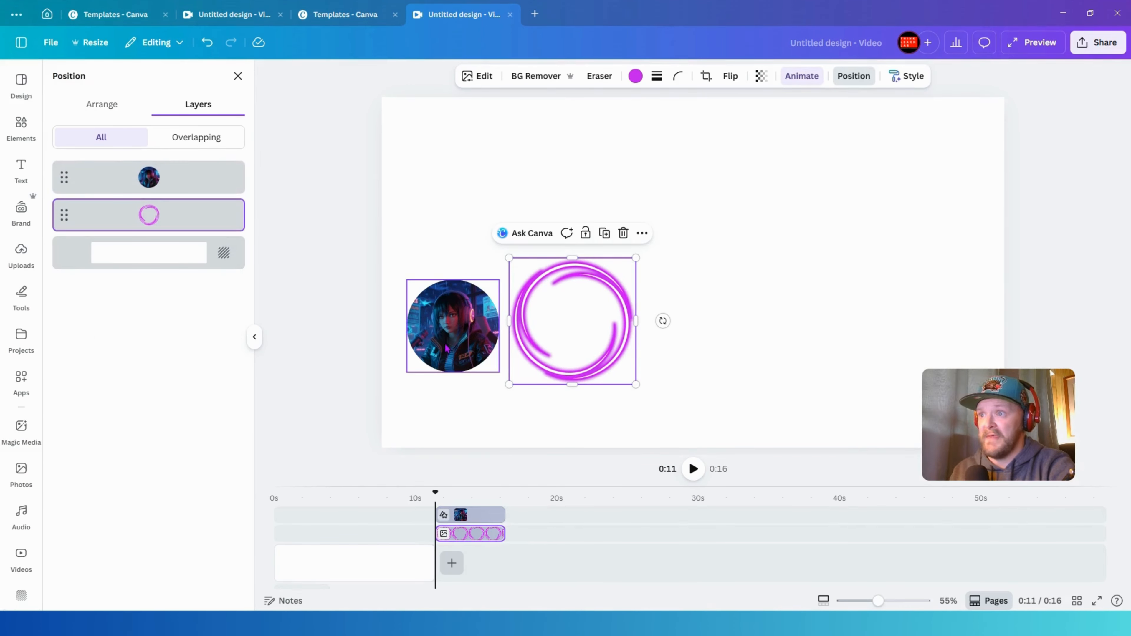
- Center the circular image inside the neon ring and adjust the ring so it frames the image
left_click_drag(446, 346, 563, 341)
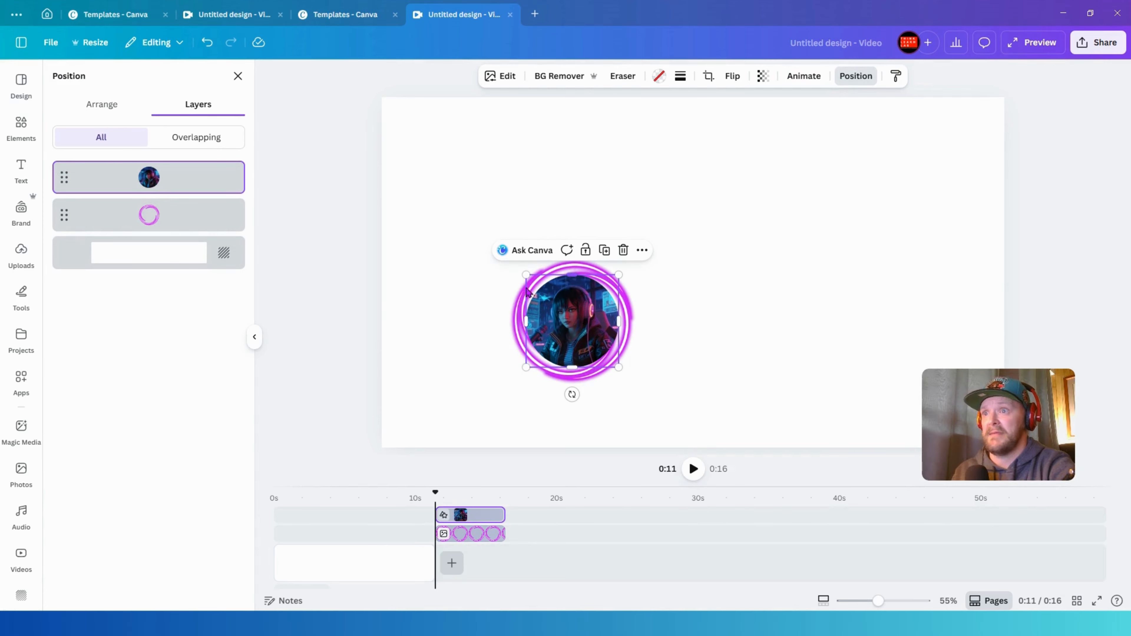
left_click(511, 331)
mouse_move(509, 386)
left_mouse_down()
mouse_move(490, 401)
mouse_move(518, 372)
left_mouse_up()
- Select both the image and the ring and move them near the canvas's bottom-left corner
left_click(557, 223)
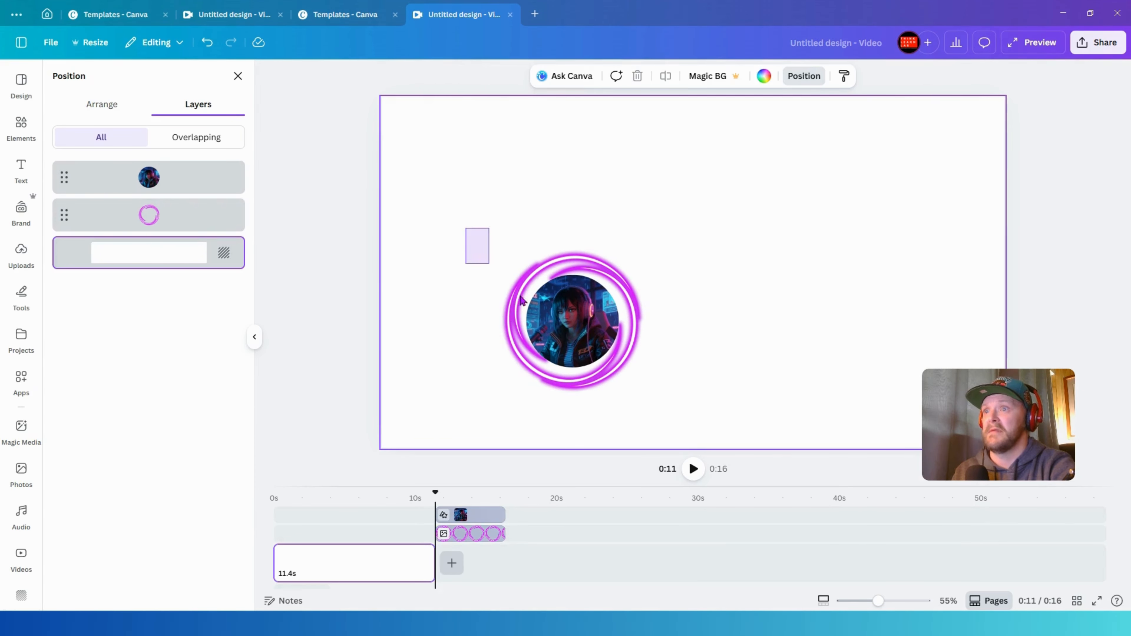
left_click_drag(522, 301, 464, 348)
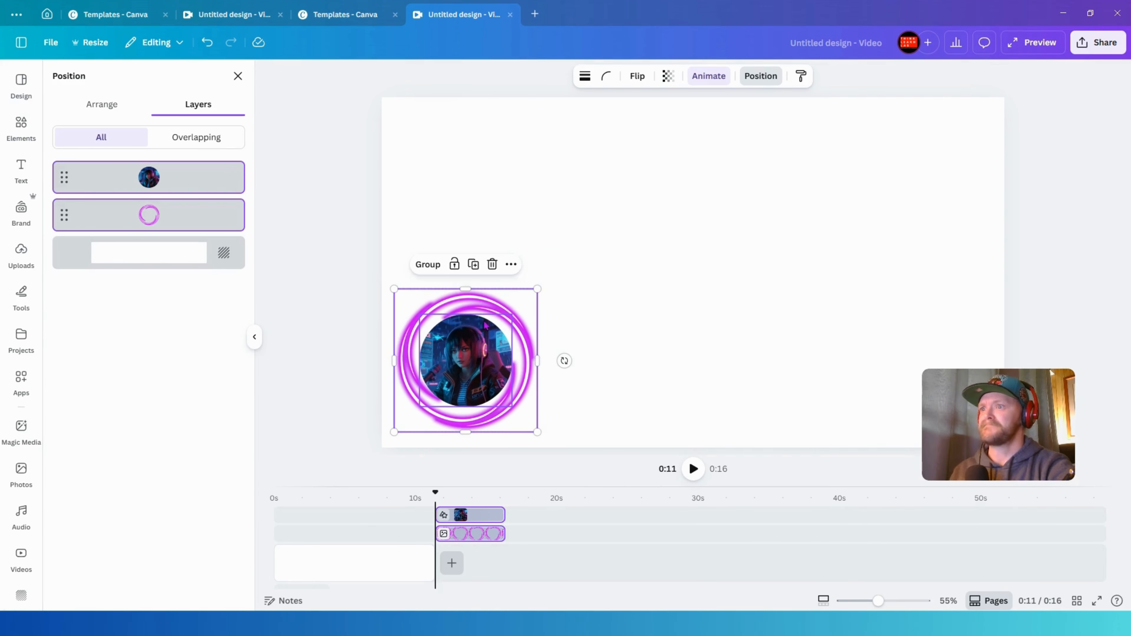
- Rearrange the timeline so the image and ring clips both start at 0 s and span the page
left_click(578, 242)
left_click(489, 298)
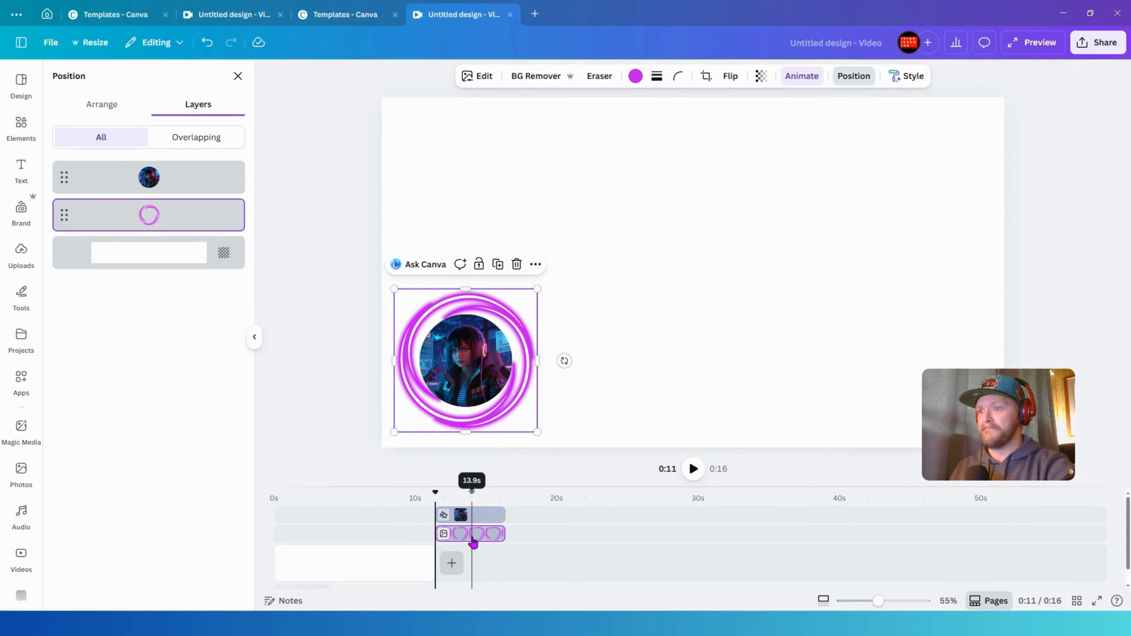
left_click_drag(472, 543, 309, 517)
left_click_drag(461, 517, 434, 533)
left_click_drag(346, 514, 435, 518)
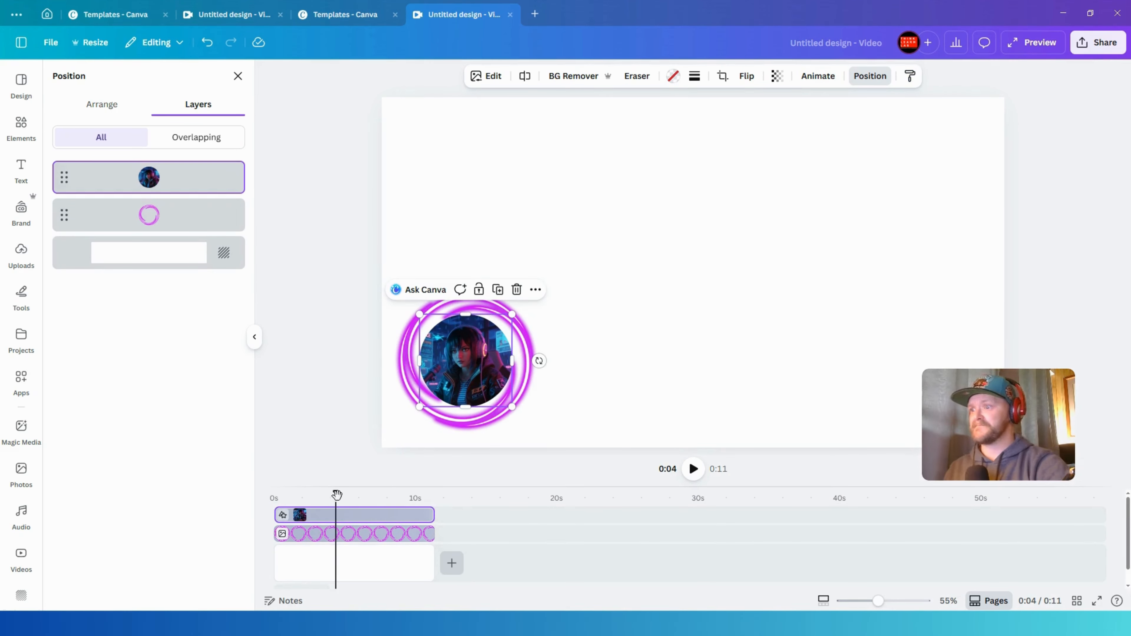
- Apply the Breathe animation to the circular character image
left_click_drag(337, 494, 402, 497)
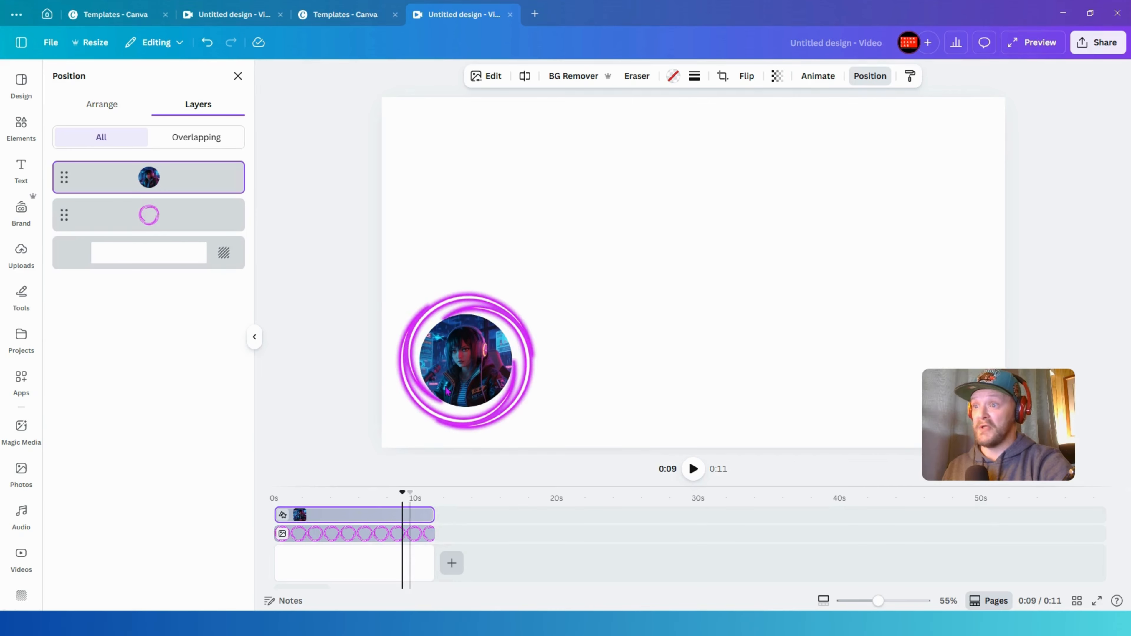
left_click(447, 391)
left_click(812, 77)
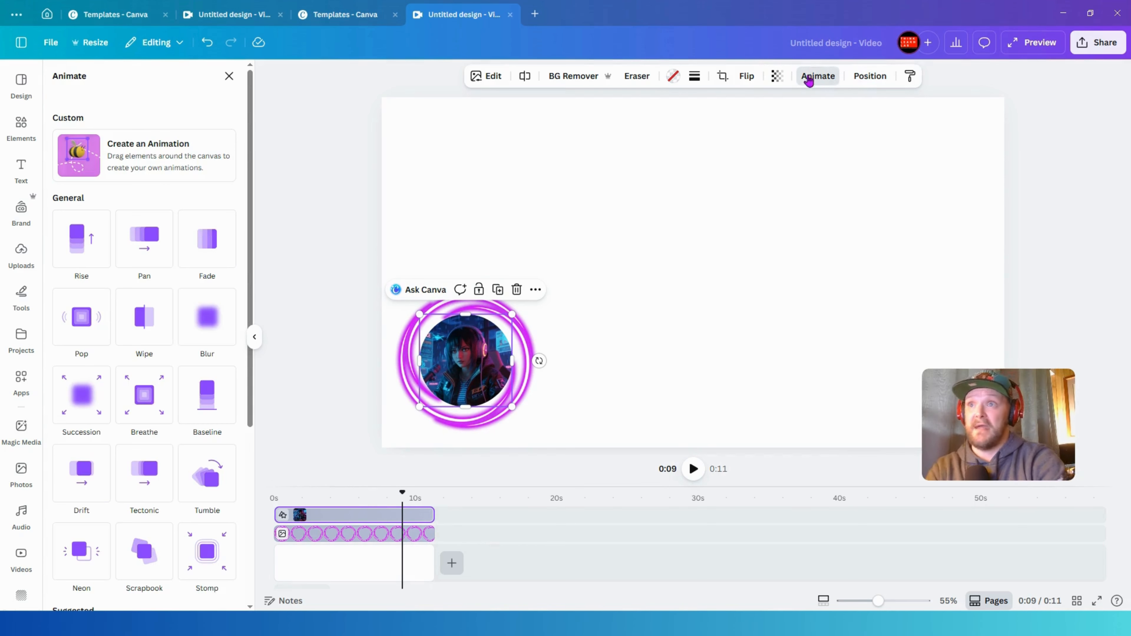
left_click(150, 416)
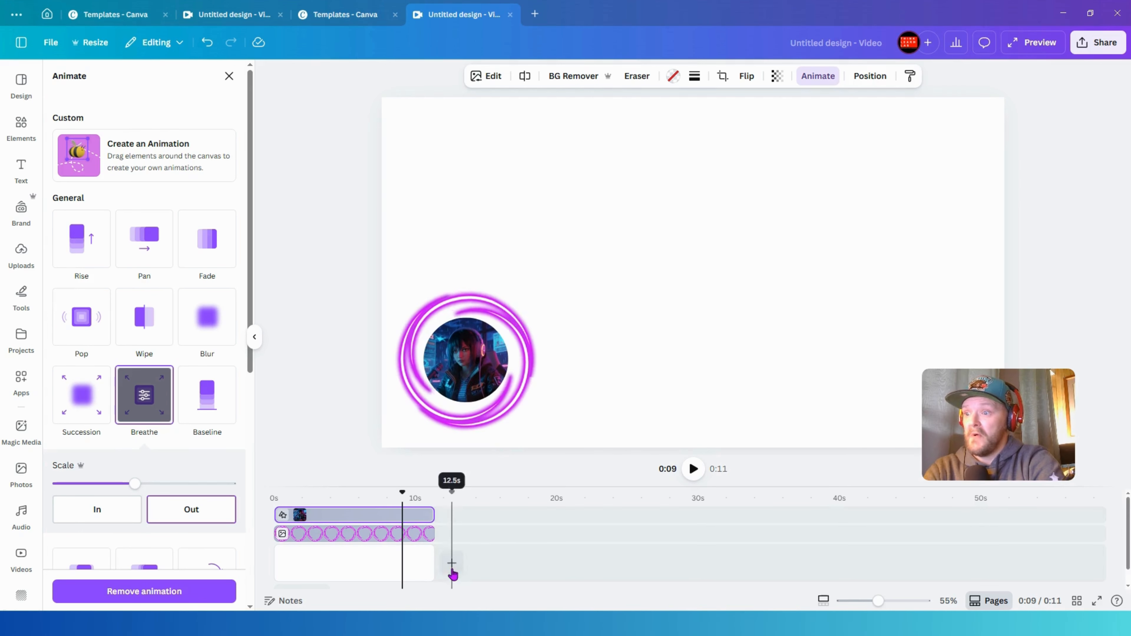
- Add a blank page after the first and extend its duration to 10 seconds
mouse_move(450, 561)
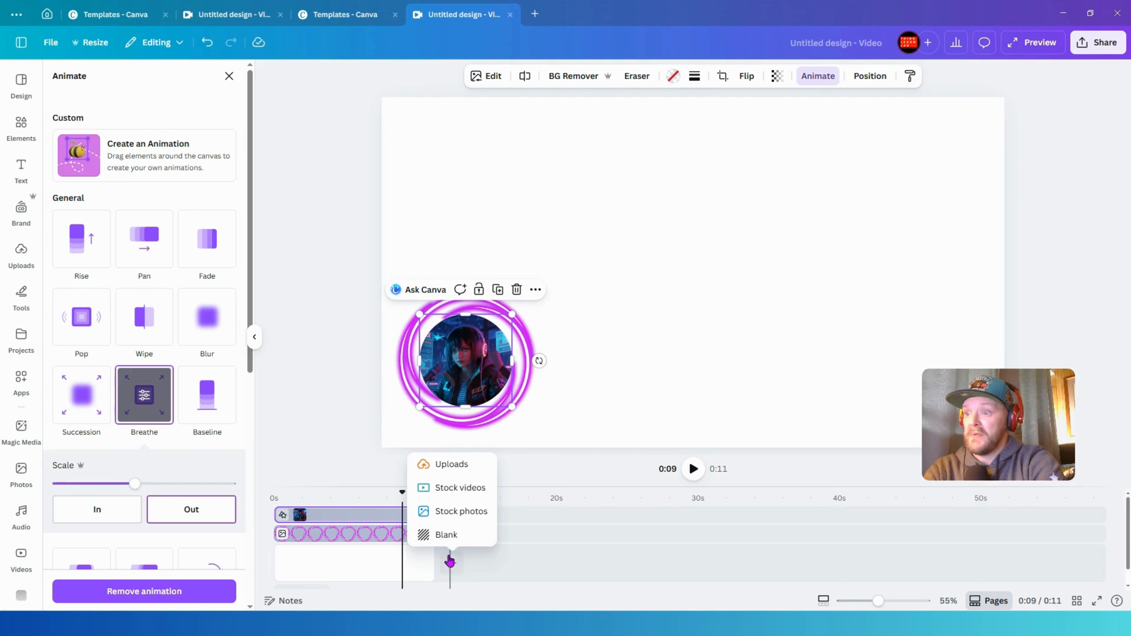
left_click(384, 578)
mouse_move(448, 562)
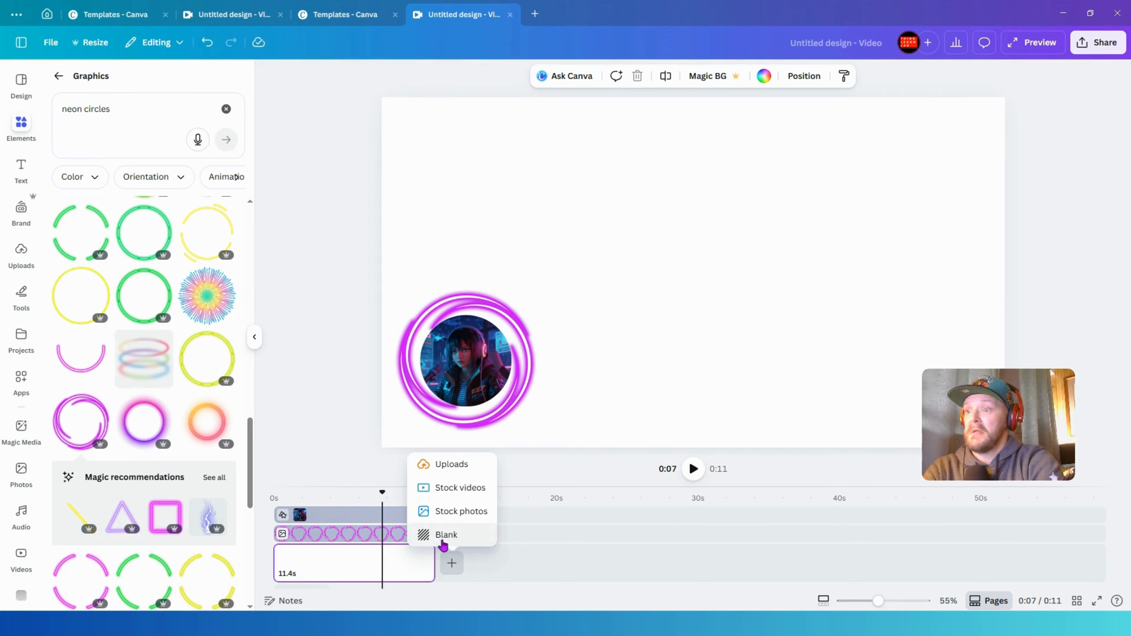
left_click(446, 535)
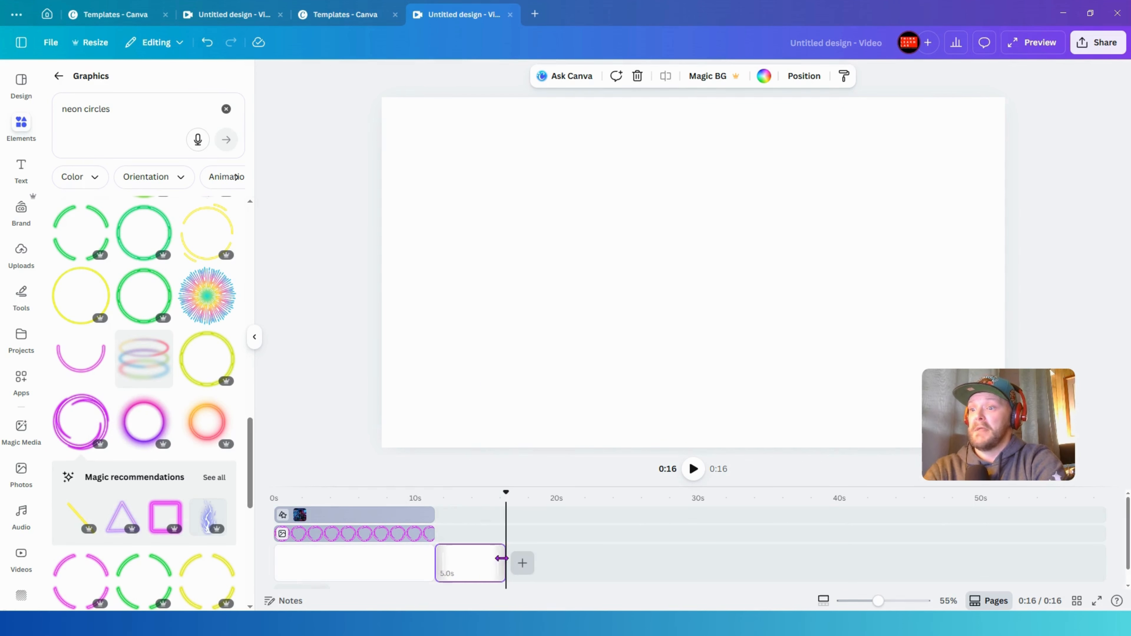
left_click_drag(502, 559, 573, 552)
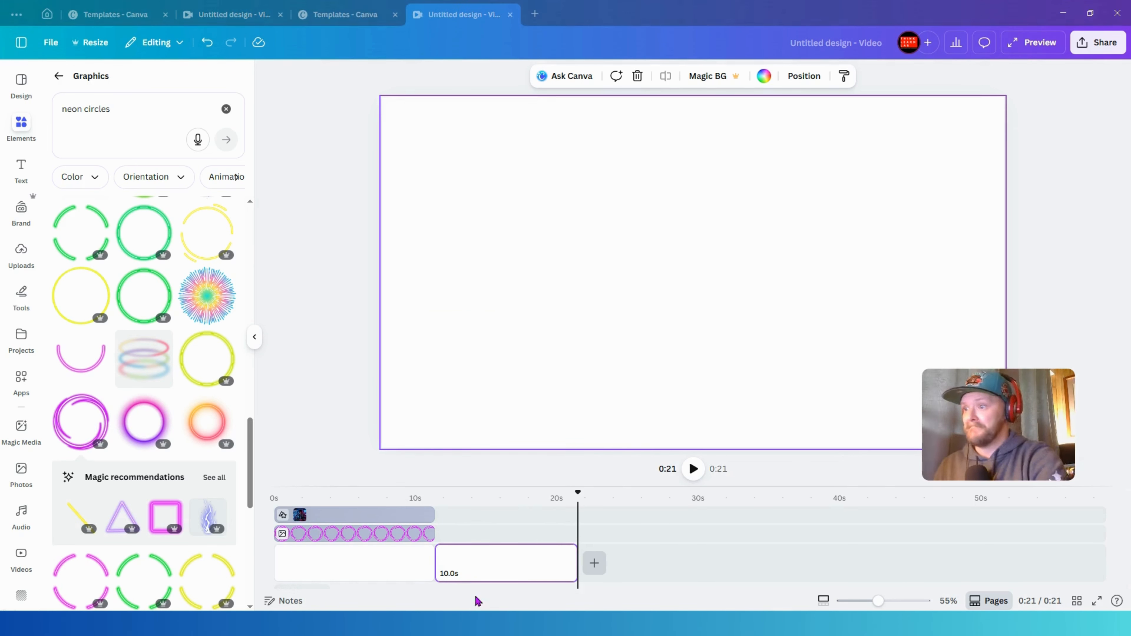
- Copy the circular image clip onto the new second page
left_click(369, 518)
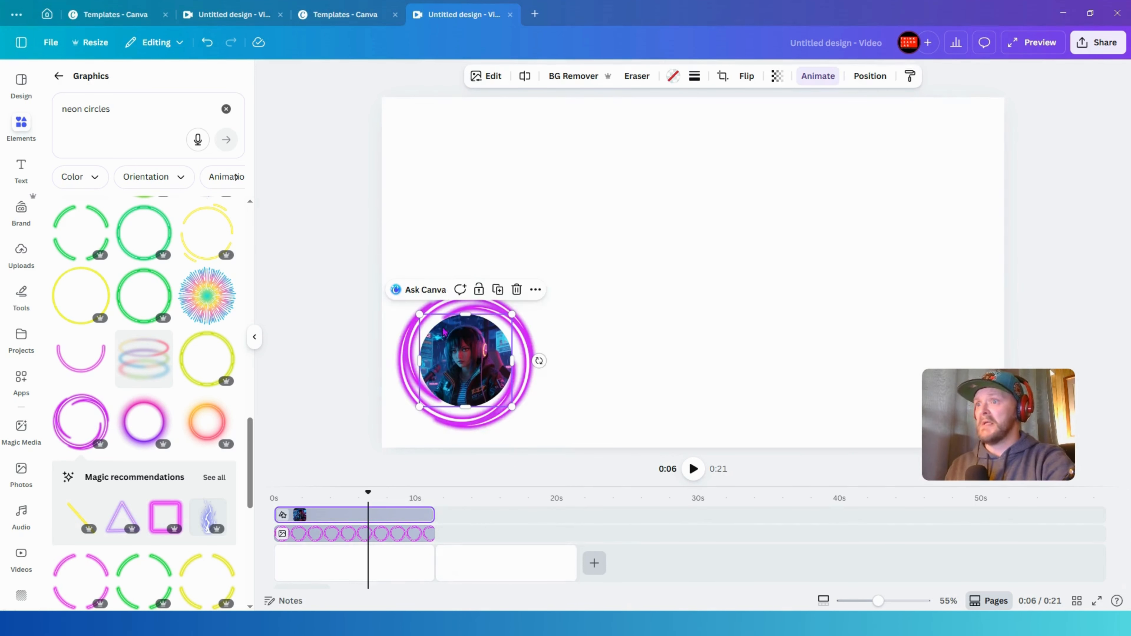
left_click(497, 296)
left_click_drag(356, 515, 503, 535)
- Duplicate the neon ring and move the copy onto the second page's timeline
left_click(395, 534)
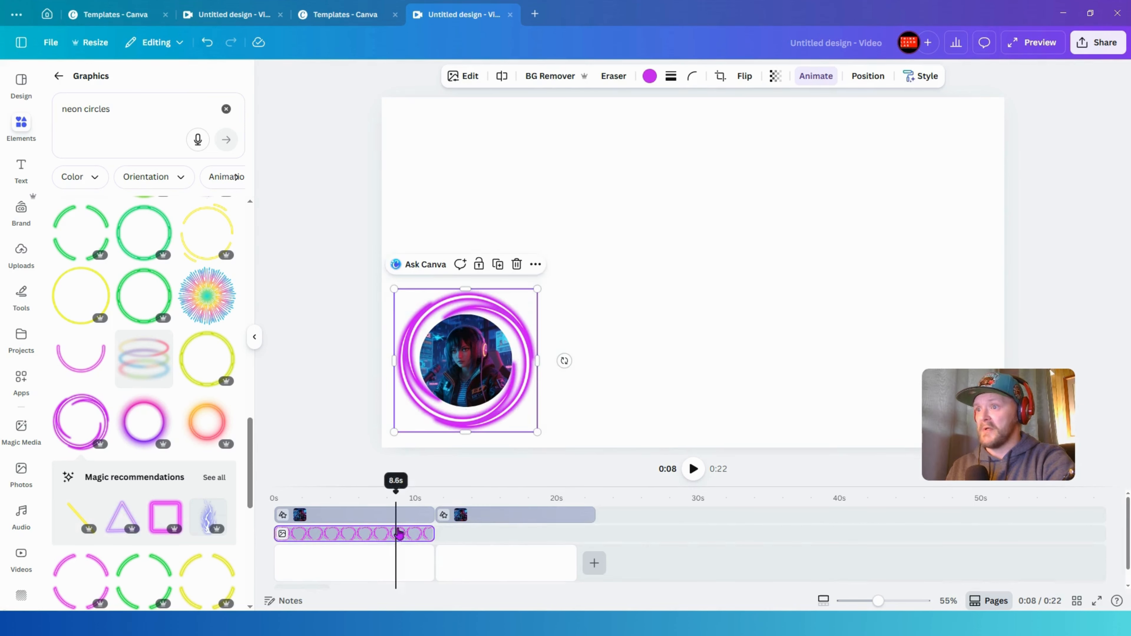
left_click(497, 265)
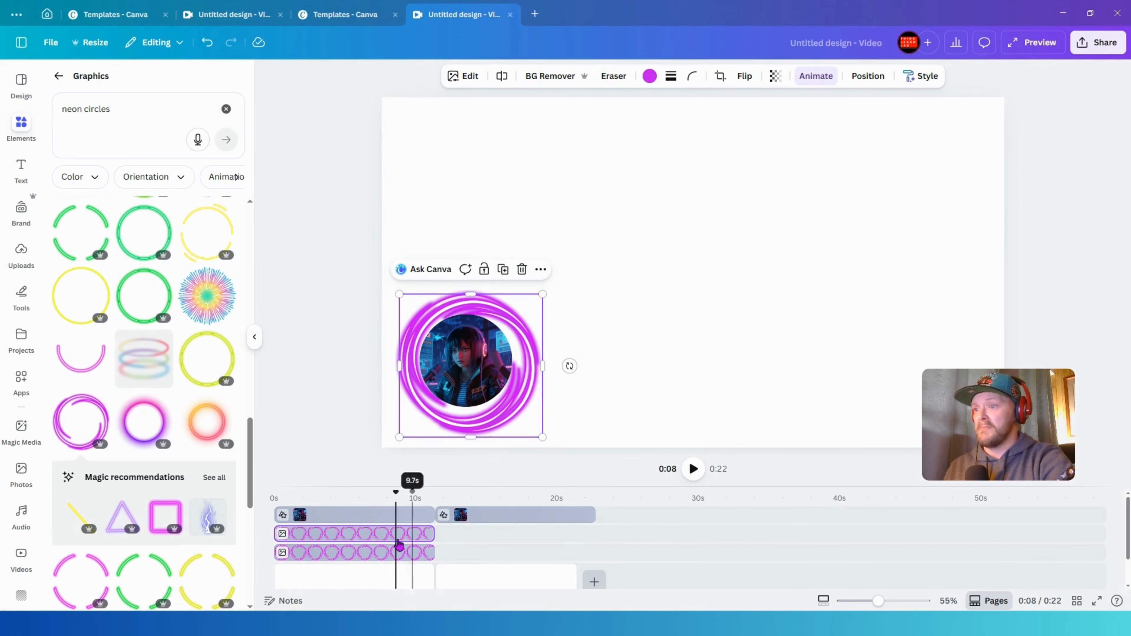
left_click_drag(398, 545, 595, 564)
left_click(553, 562)
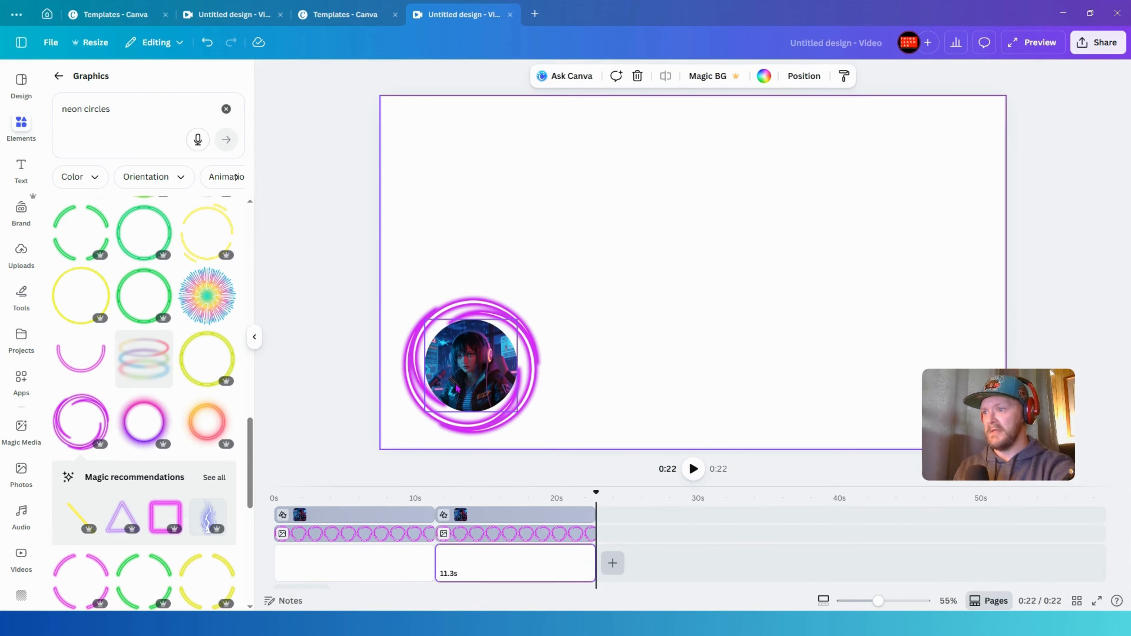
- Set the first page image's Breathe animation to Out with the scale at maximum
left_click(345, 519)
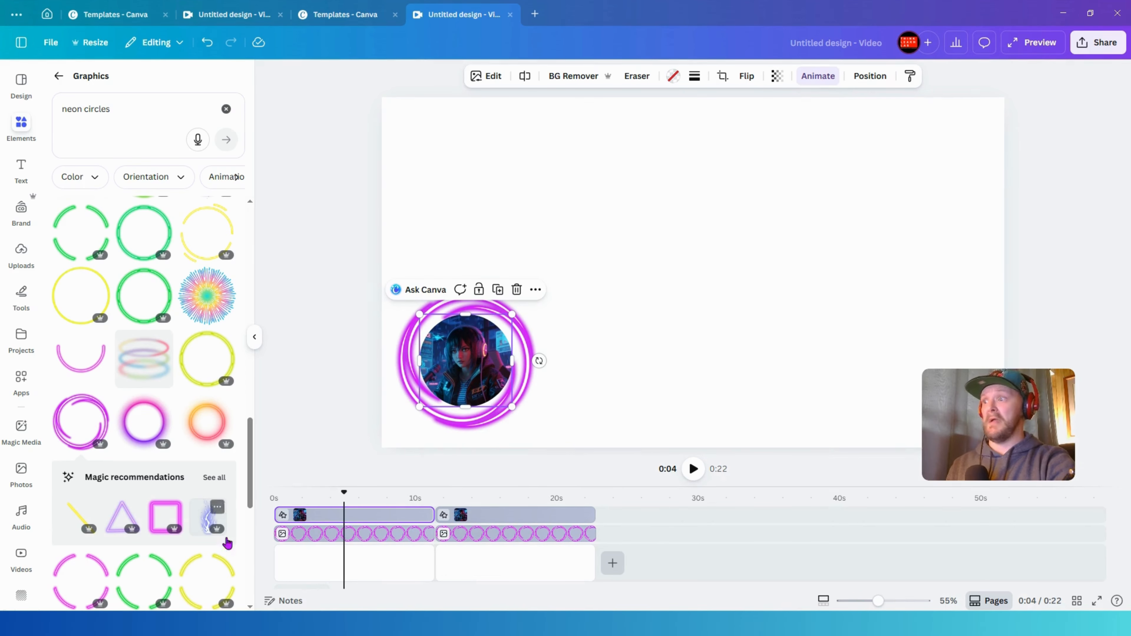
left_click(798, 81)
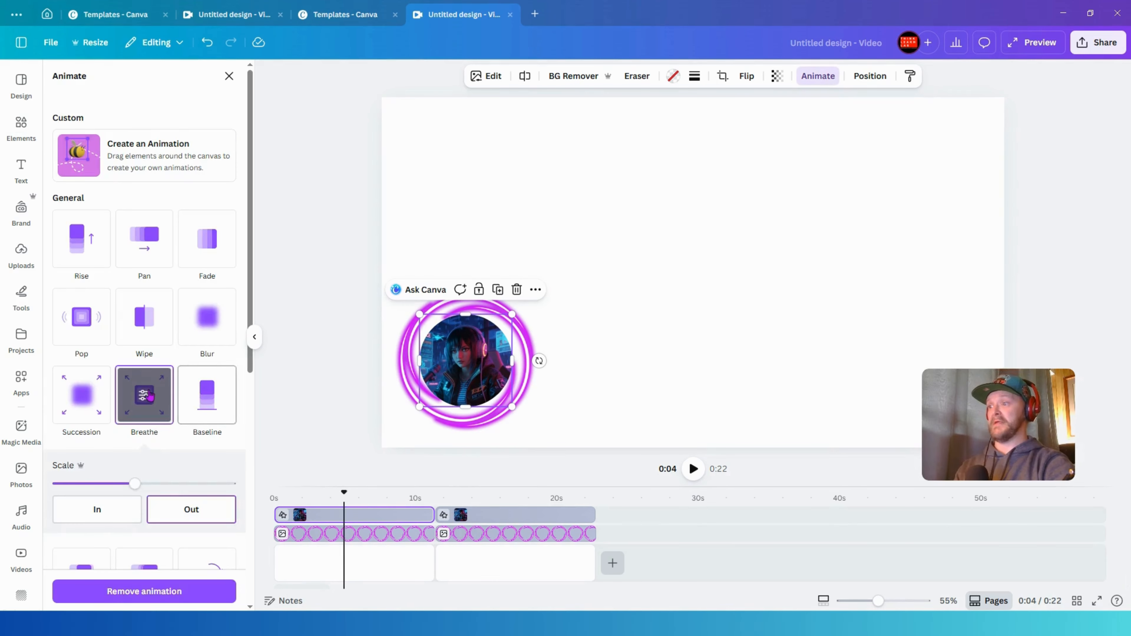
left_click(112, 518)
left_click(207, 517)
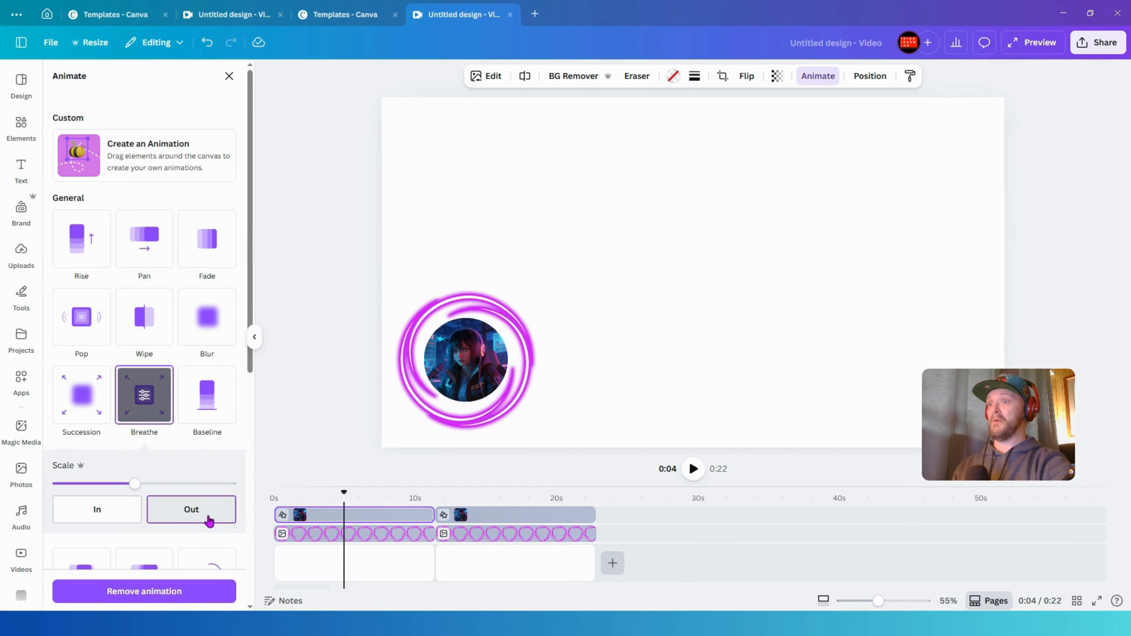
left_click_drag(135, 483, 255, 477)
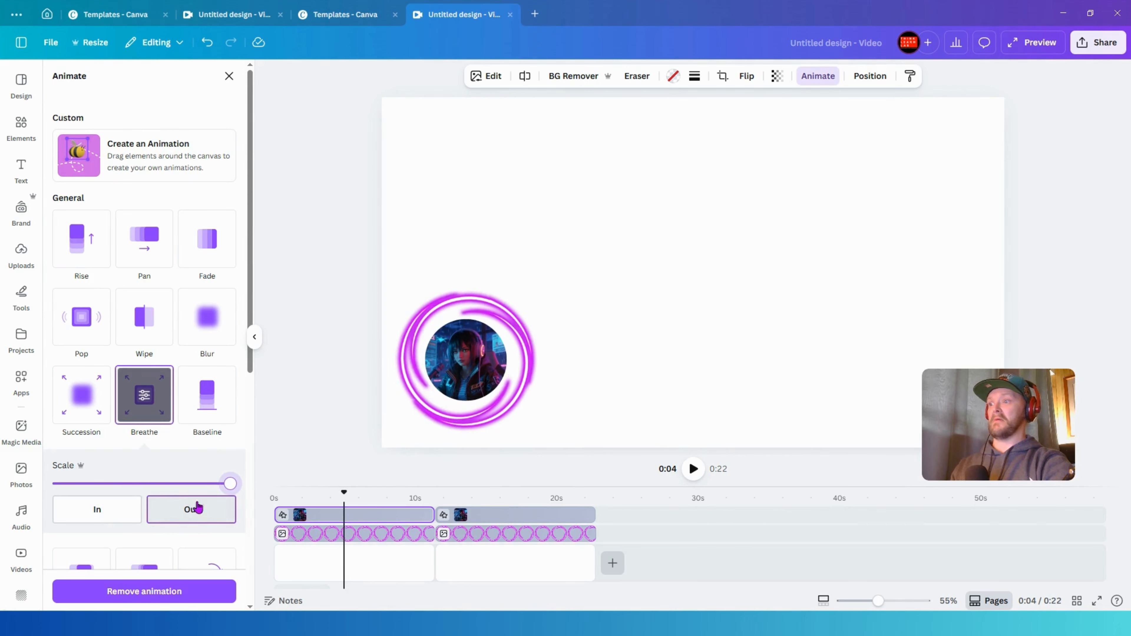
left_click(492, 523)
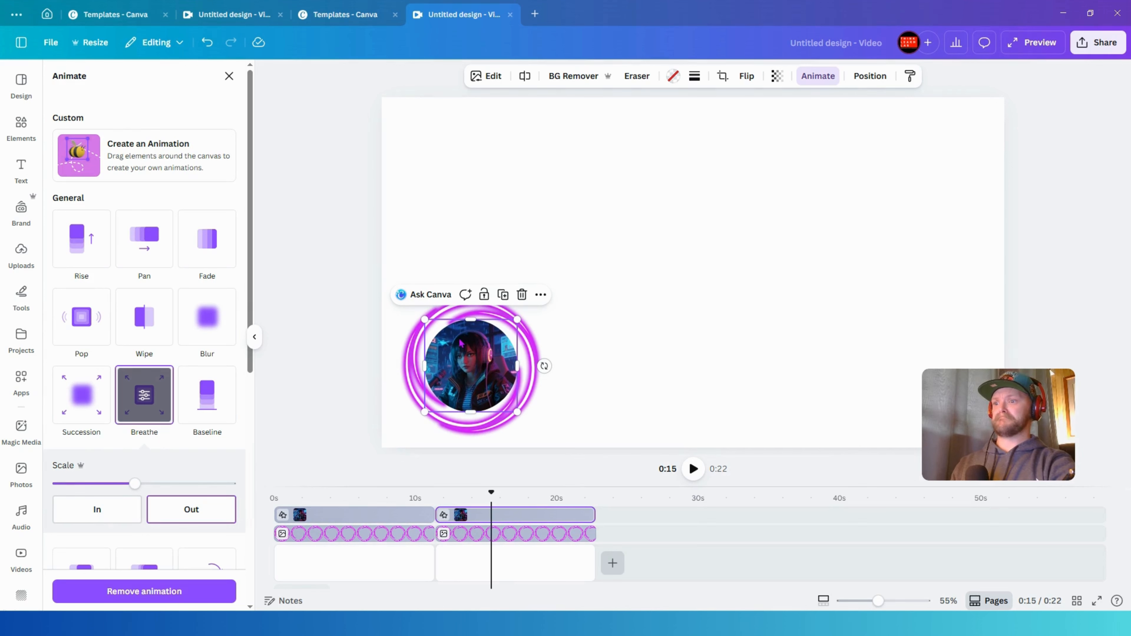
left_click(383, 517)
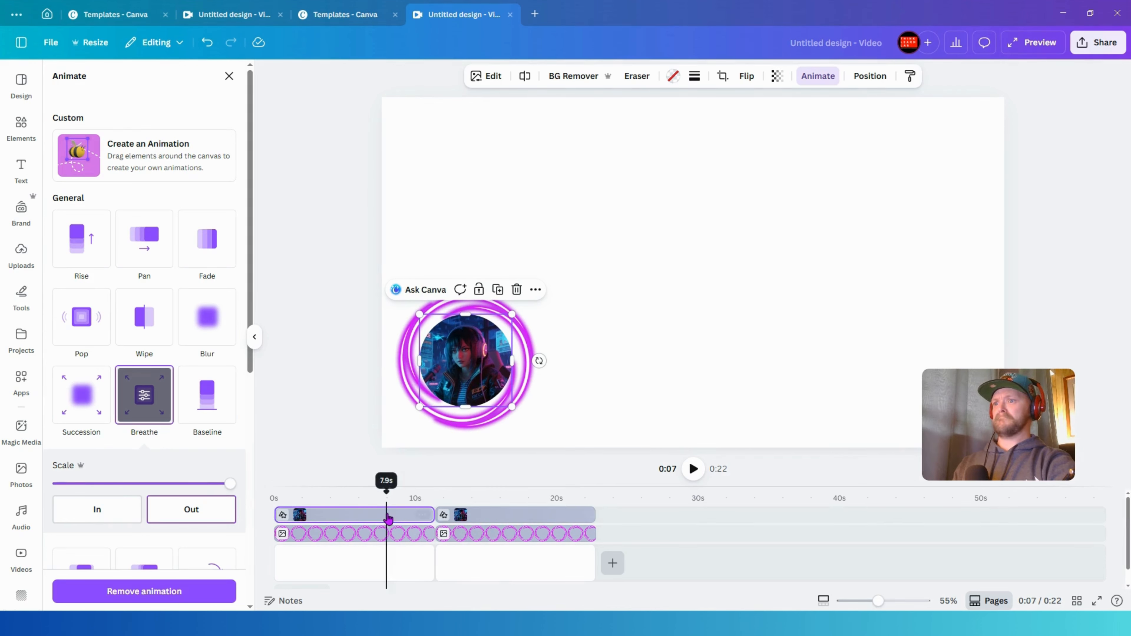
left_click(498, 518)
- Shift the image and ring slightly lower on both pages
left_click_drag(586, 340, 465, 360)
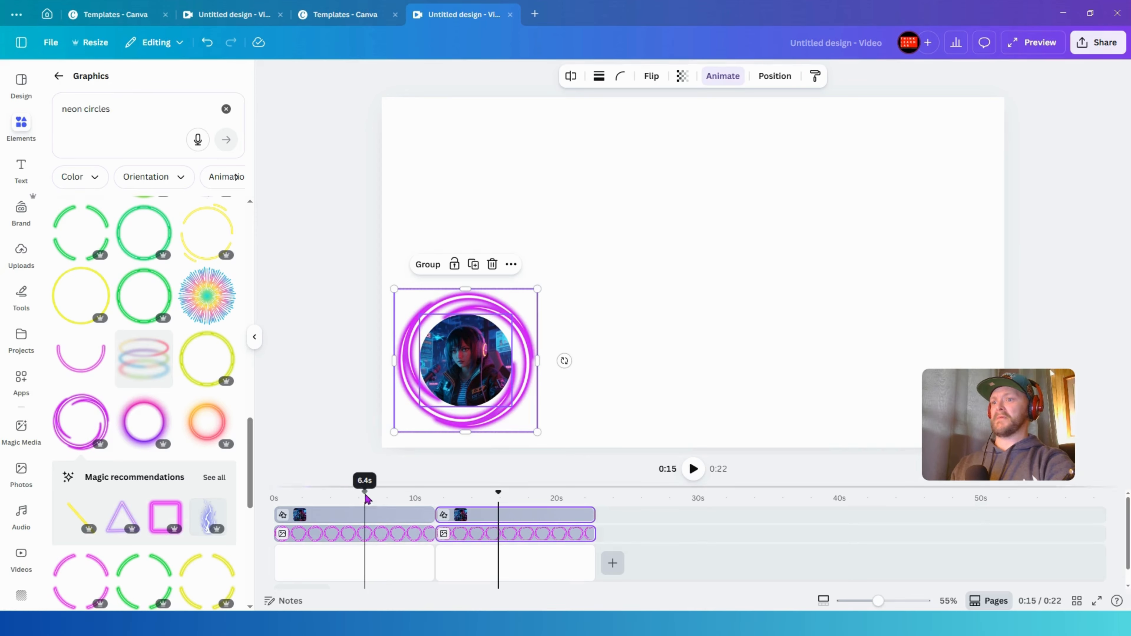
left_click(381, 537)
left_click(490, 352)
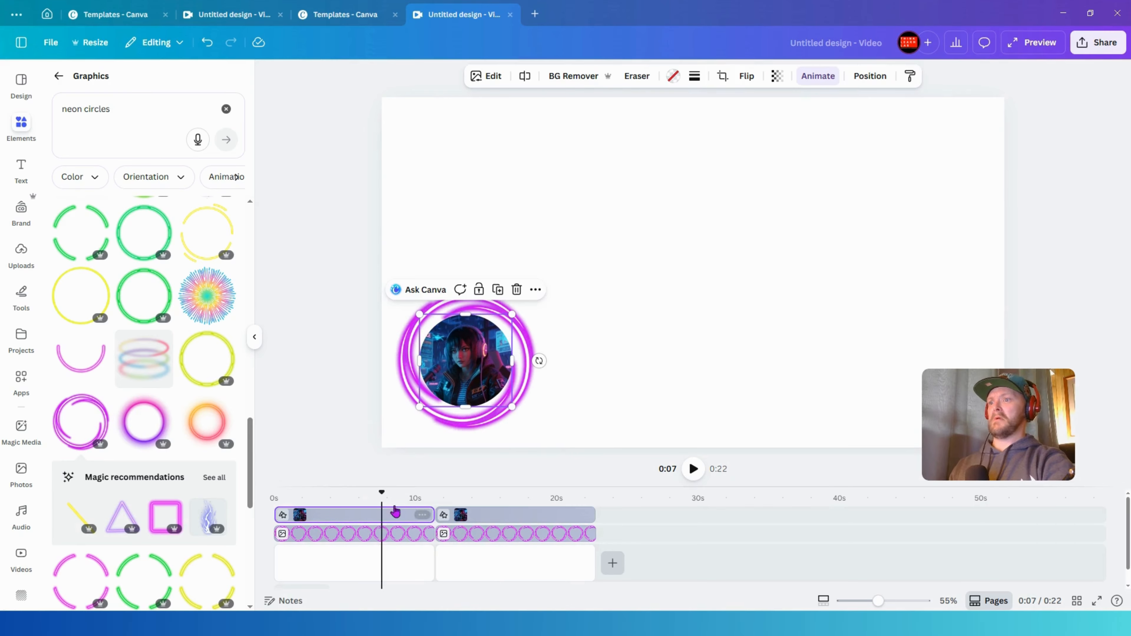
left_click(467, 309, "shift")
left_click_drag(477, 359, 474, 372)
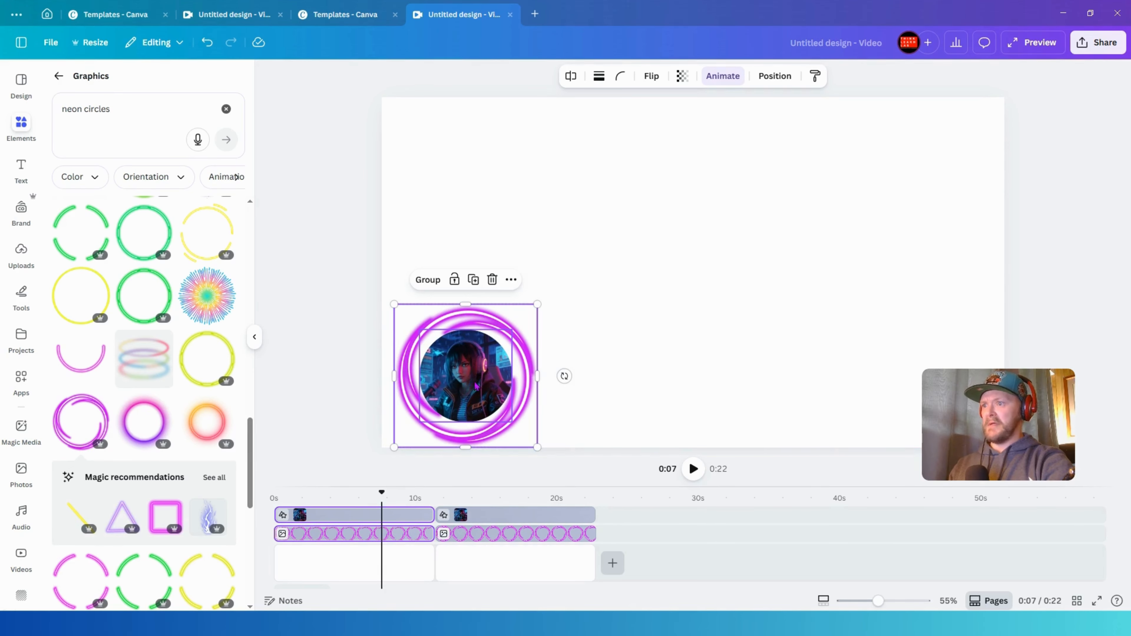
left_click(476, 515)
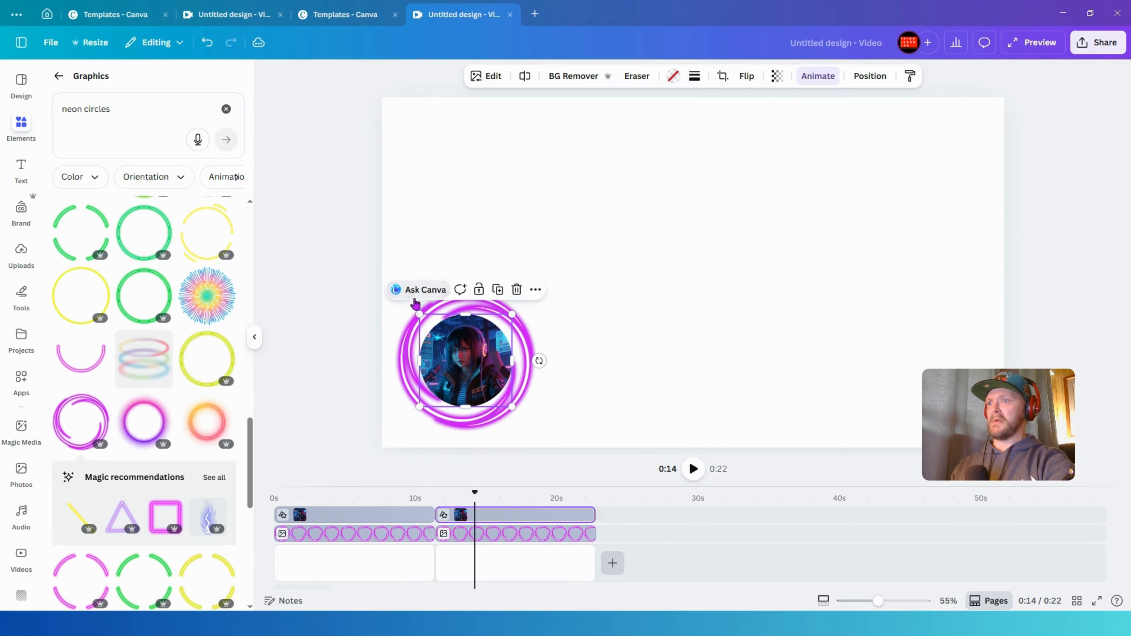
mouse_move(461, 352)
left_mouse_down()
mouse_move(458, 366)
mouse_move(469, 366)
left_mouse_up()
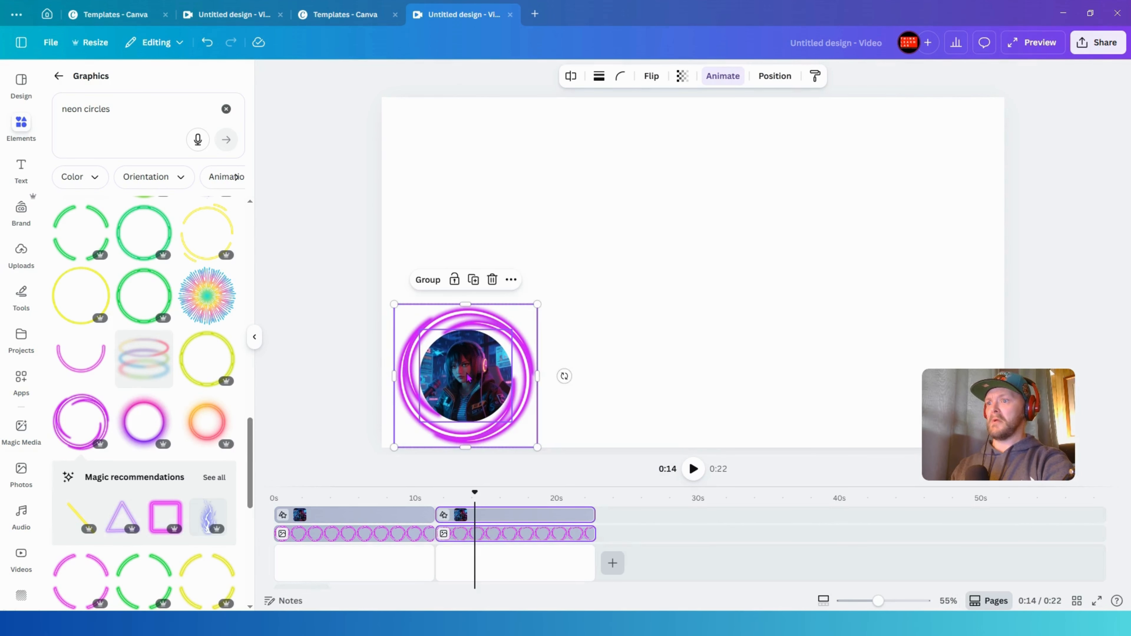
- Set the second page image's Breathe animation to In with the scale at maximum
left_click(389, 517)
left_click(472, 515)
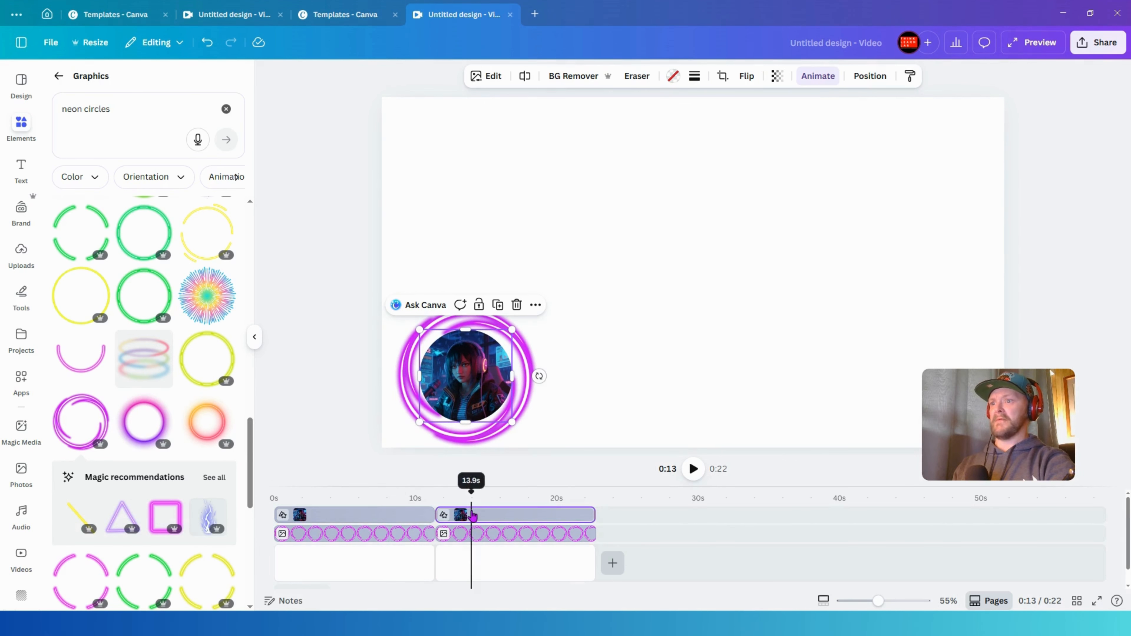
left_click(391, 516)
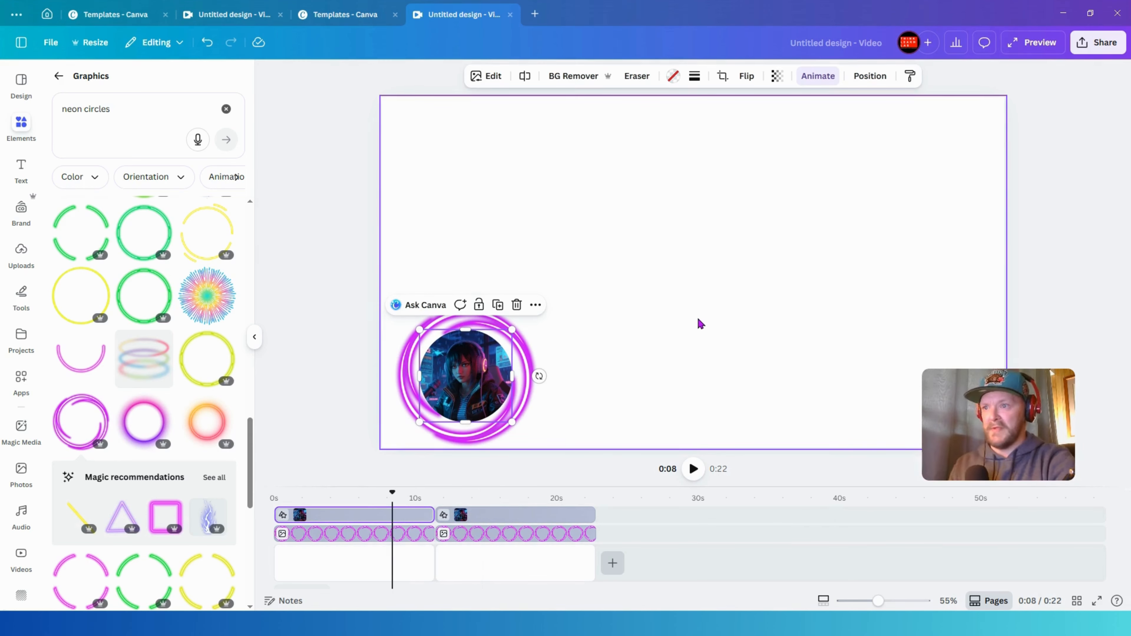
left_click(632, 333)
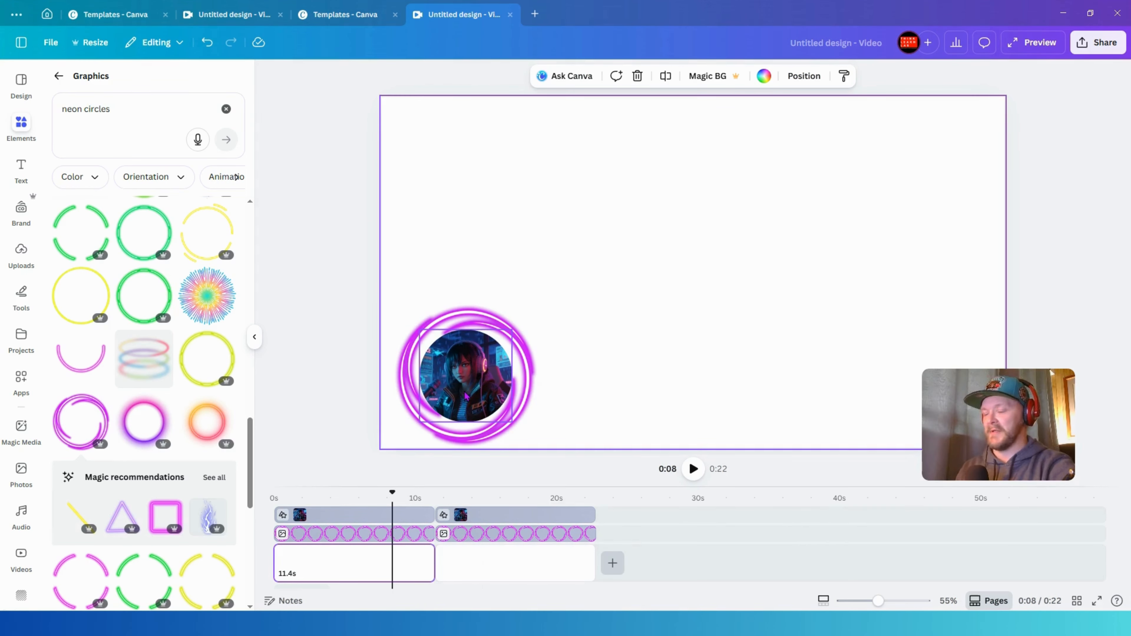
left_click(495, 516)
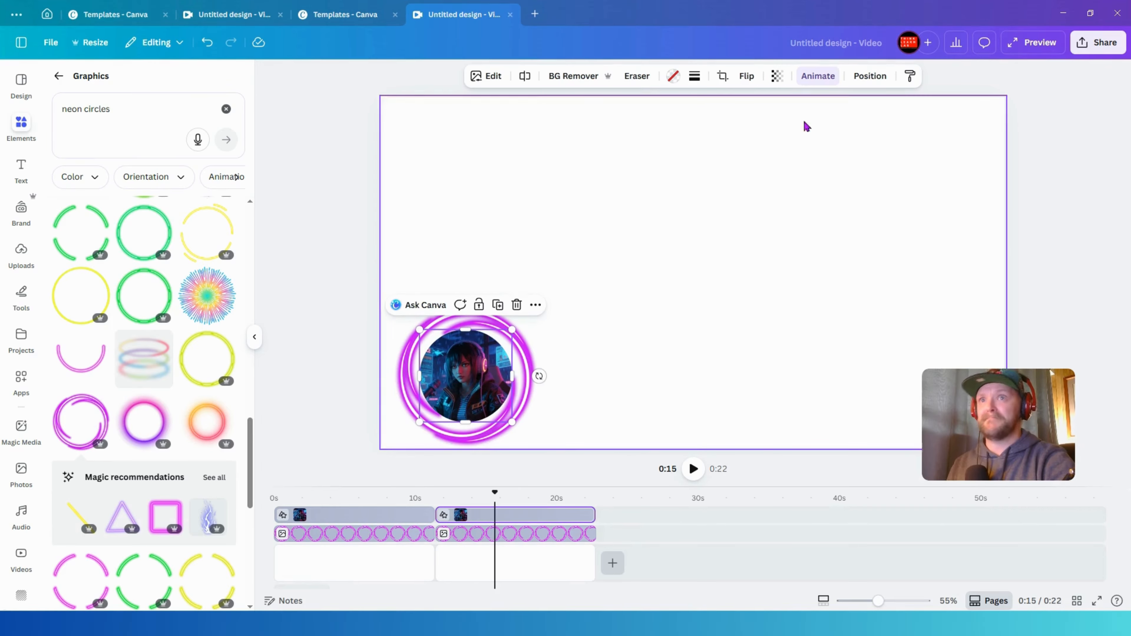
left_click(829, 74)
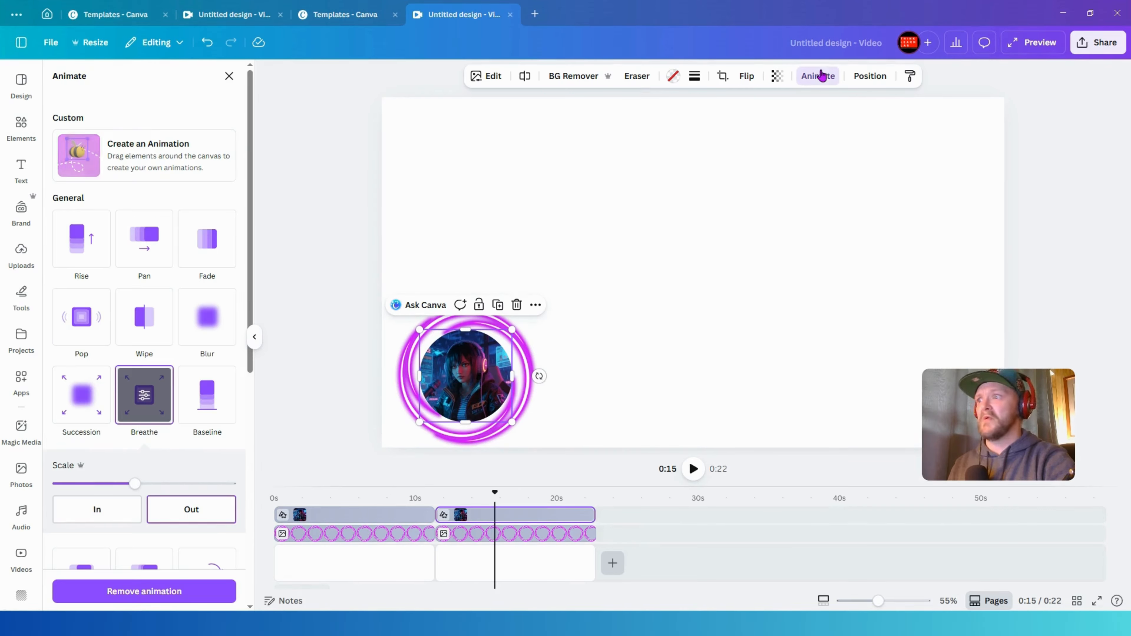
left_click(135, 502)
left_click_drag(134, 483, 230, 483)
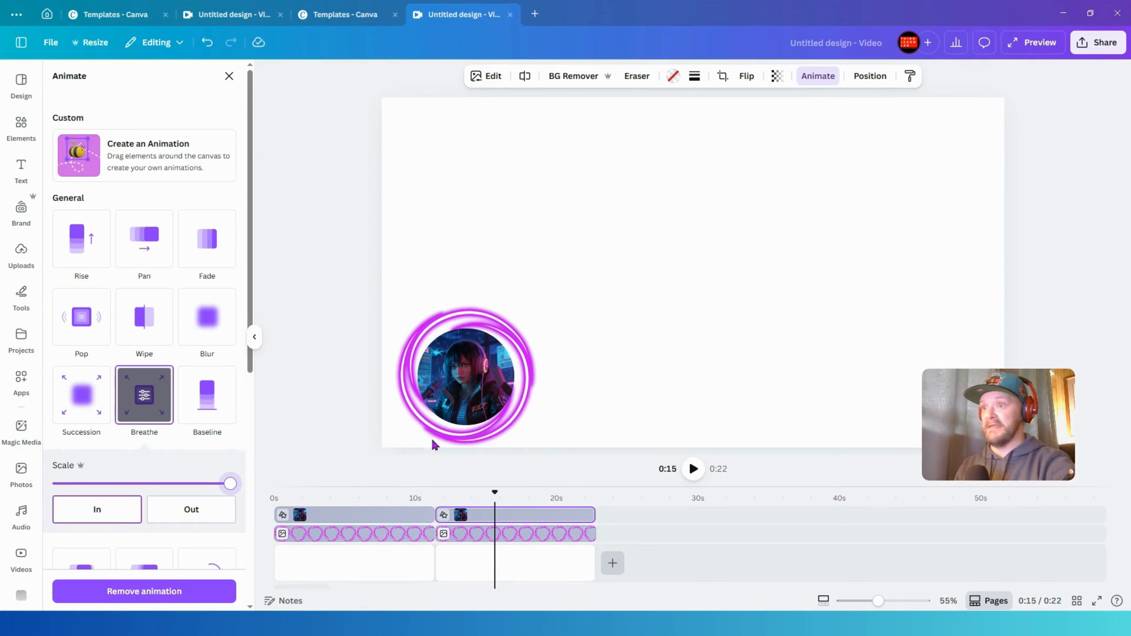
left_click_drag(495, 493, 269, 481)
left_click(229, 77)
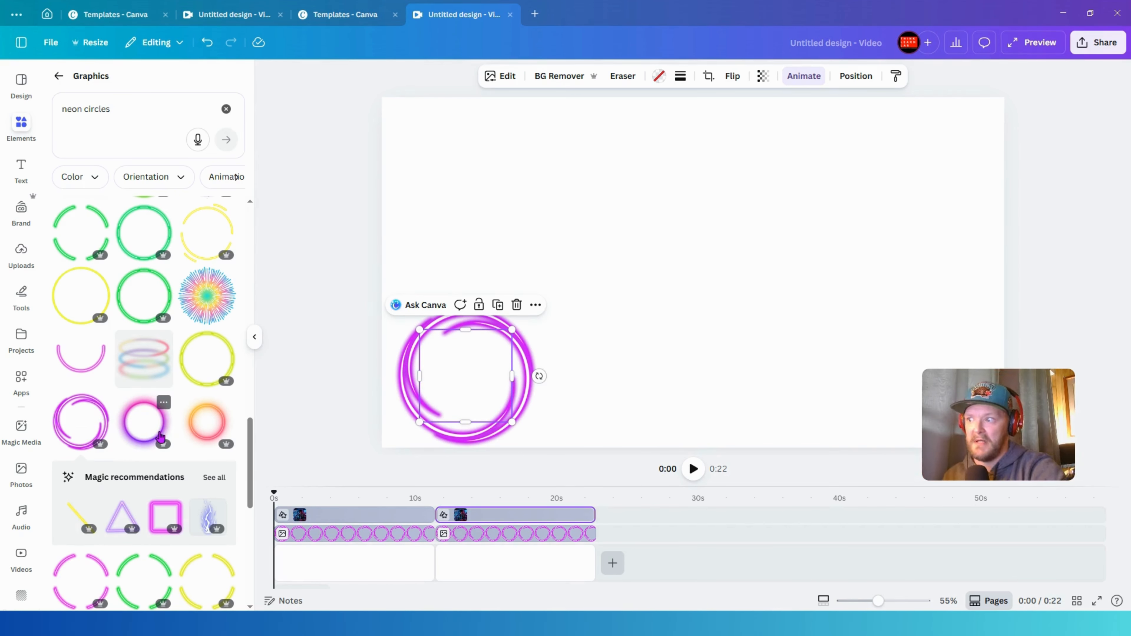
- Browse the neon circle graphics for another ring design
scroll(152, 479, "down", 5)
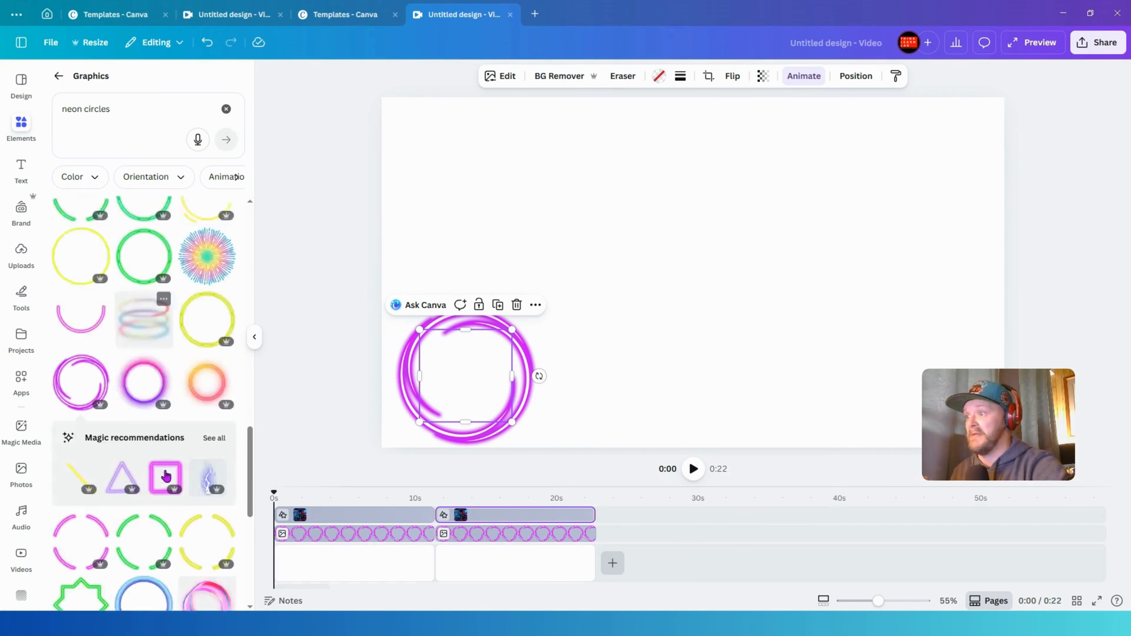
scroll(158, 474, "down", 10)
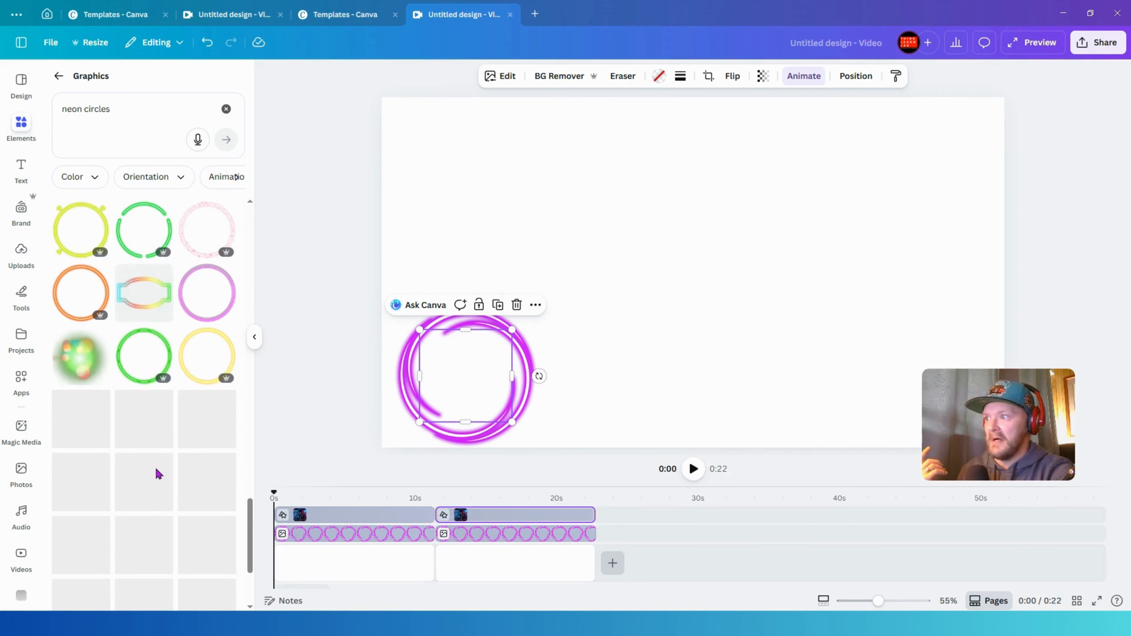
scroll(200, 393, "down", 5)
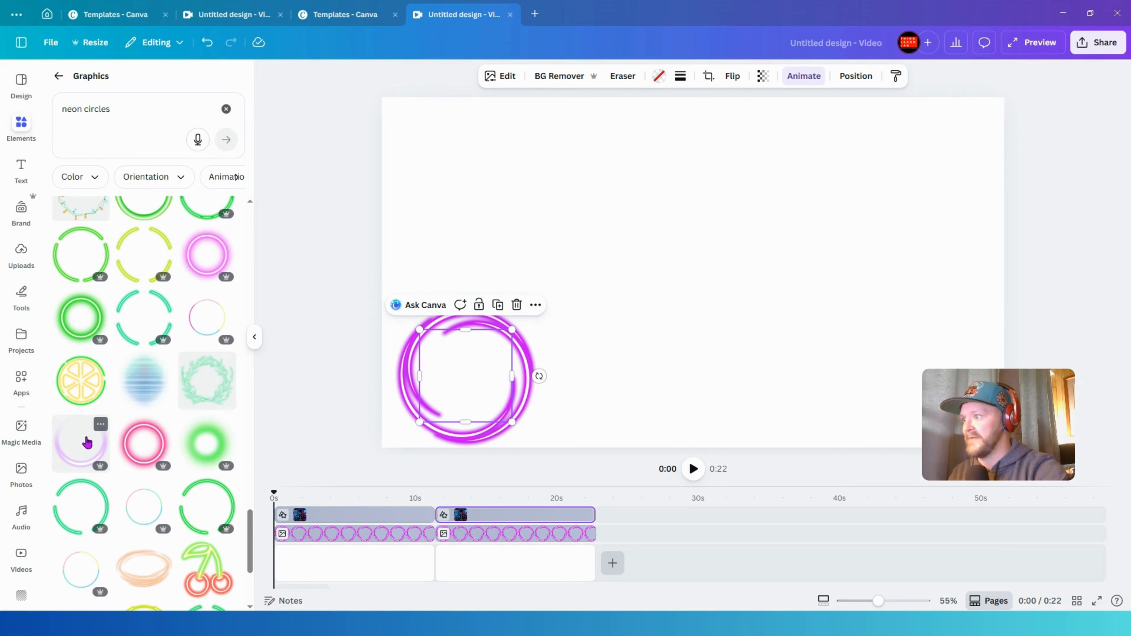
scroll(192, 463, "down", 4)
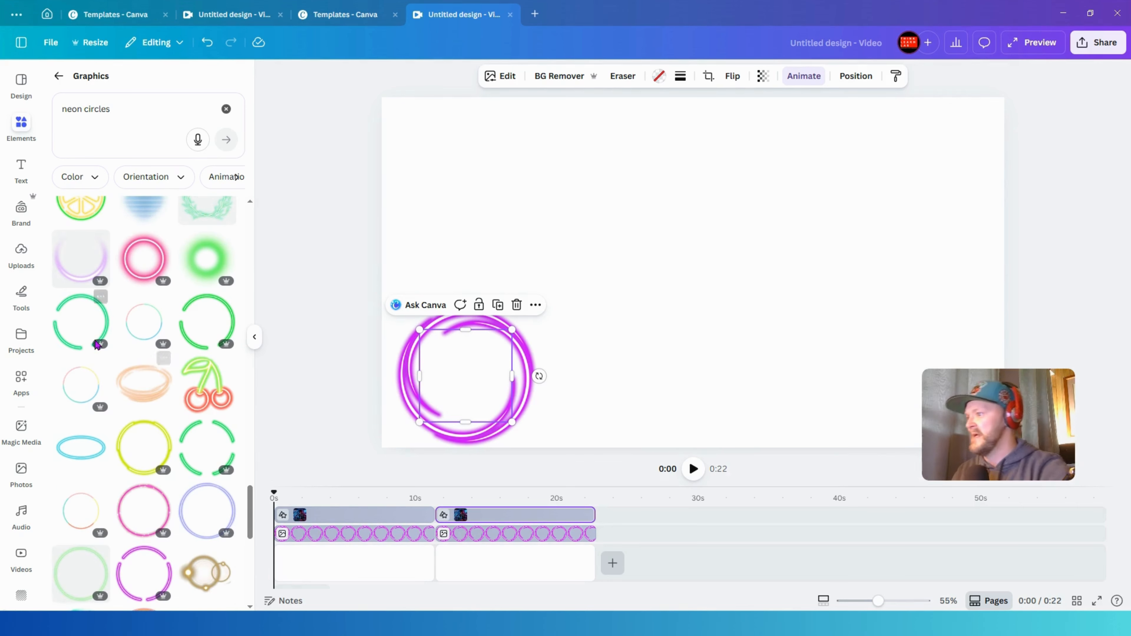
scroll(215, 479, "down", 4)
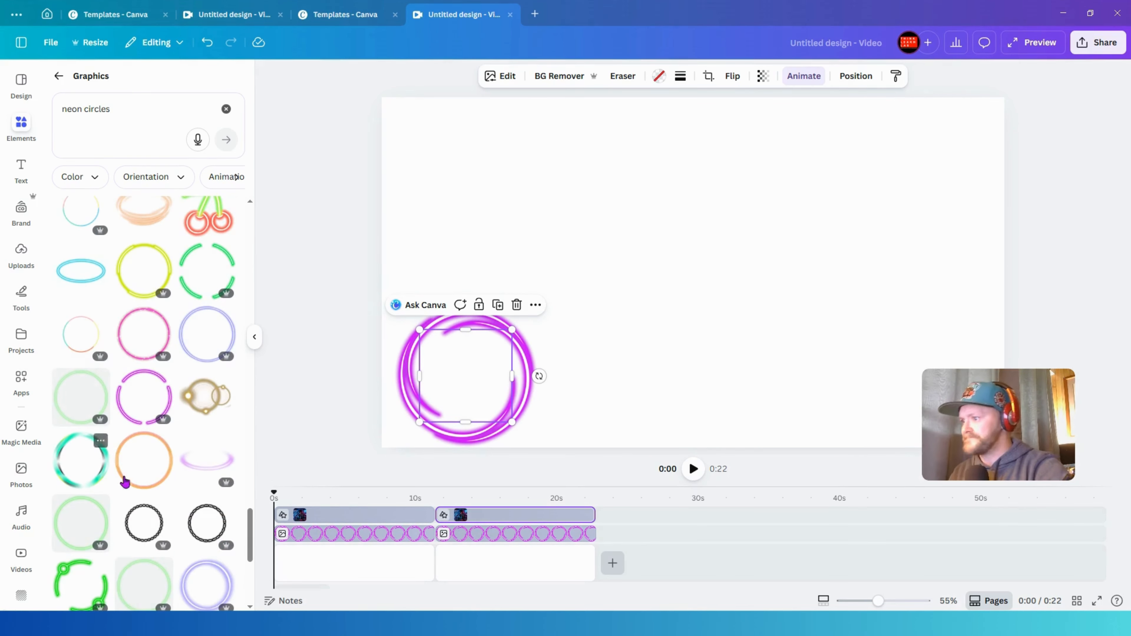
scroll(124, 483, "down", 5)
scroll(95, 488, "down", 5)
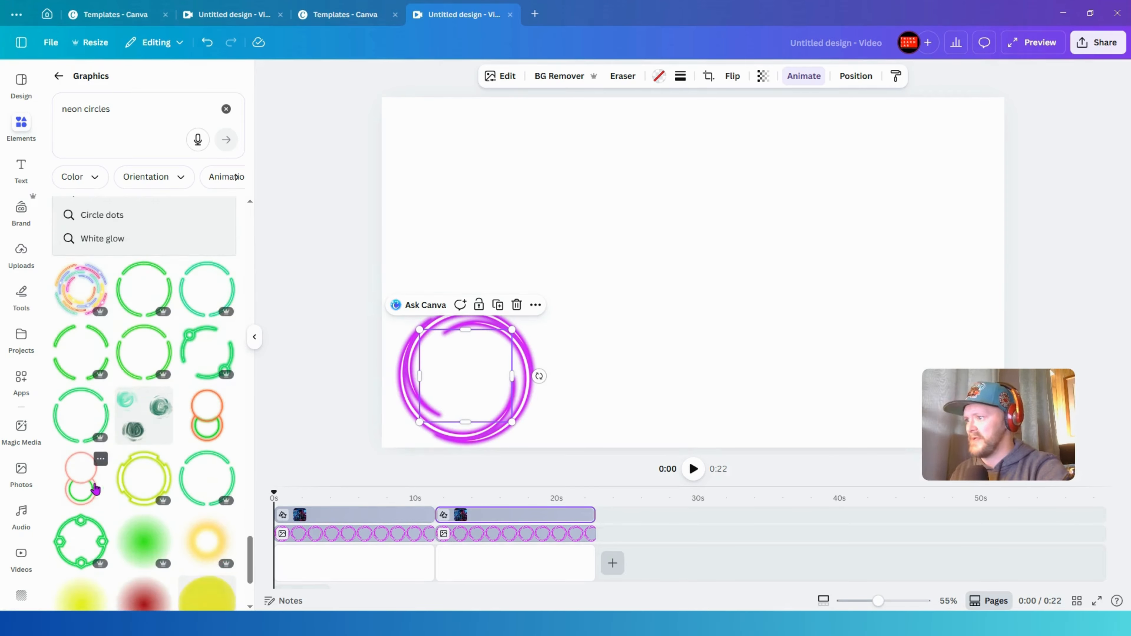
scroll(93, 485, "down", 8)
scroll(210, 401, "down", 5)
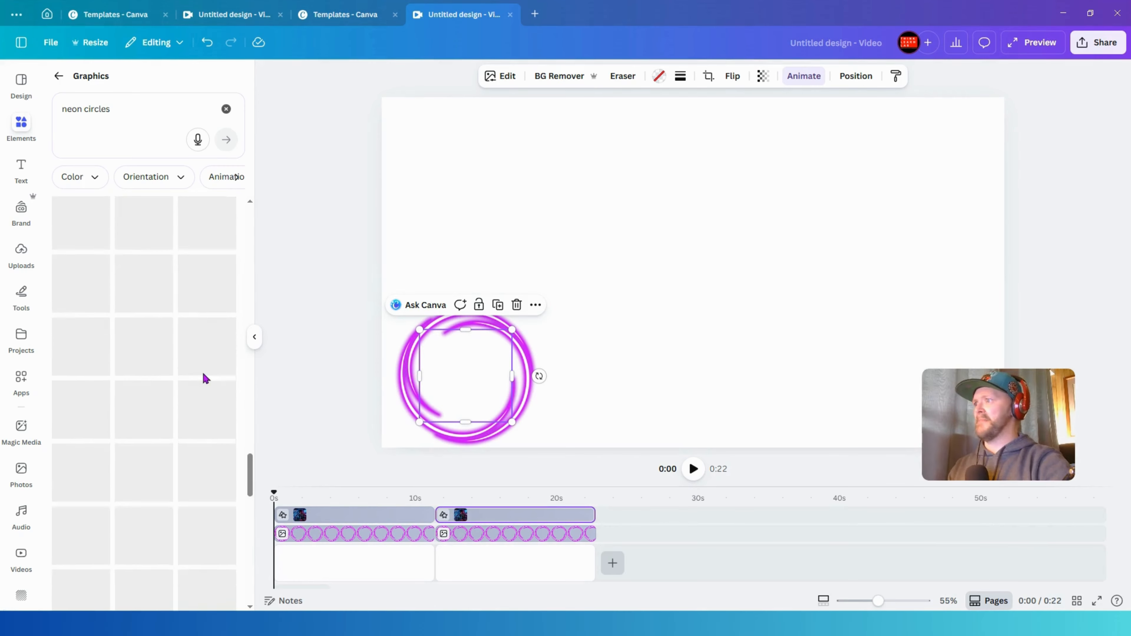
scroll(203, 366, "up", 10)
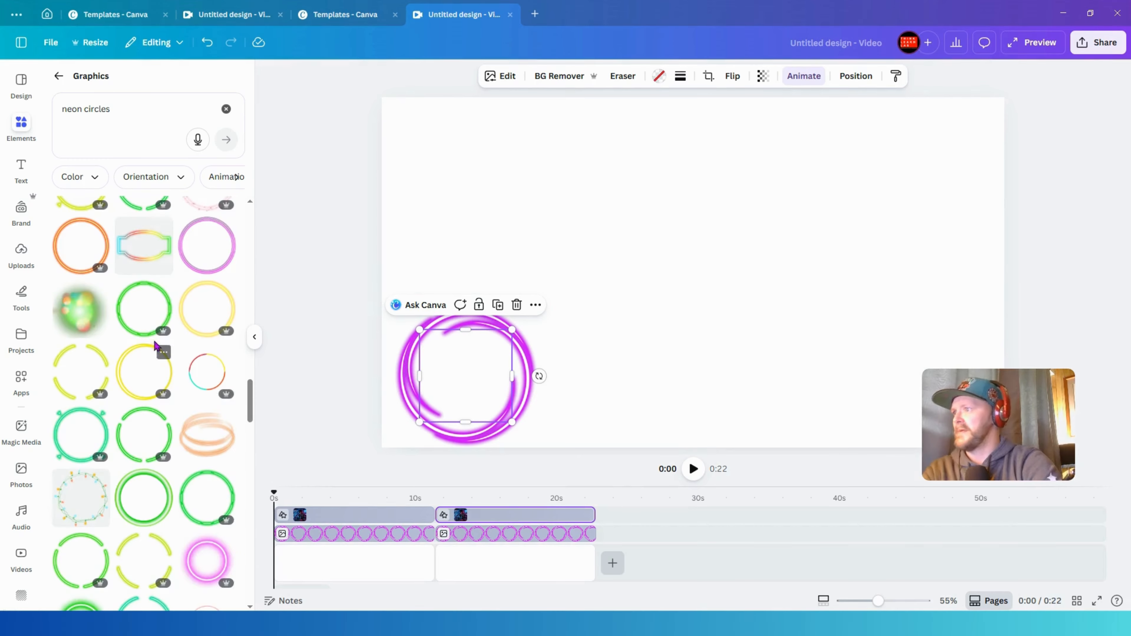
scroll(156, 345, "up", 8)
scroll(198, 376, "up", 5)
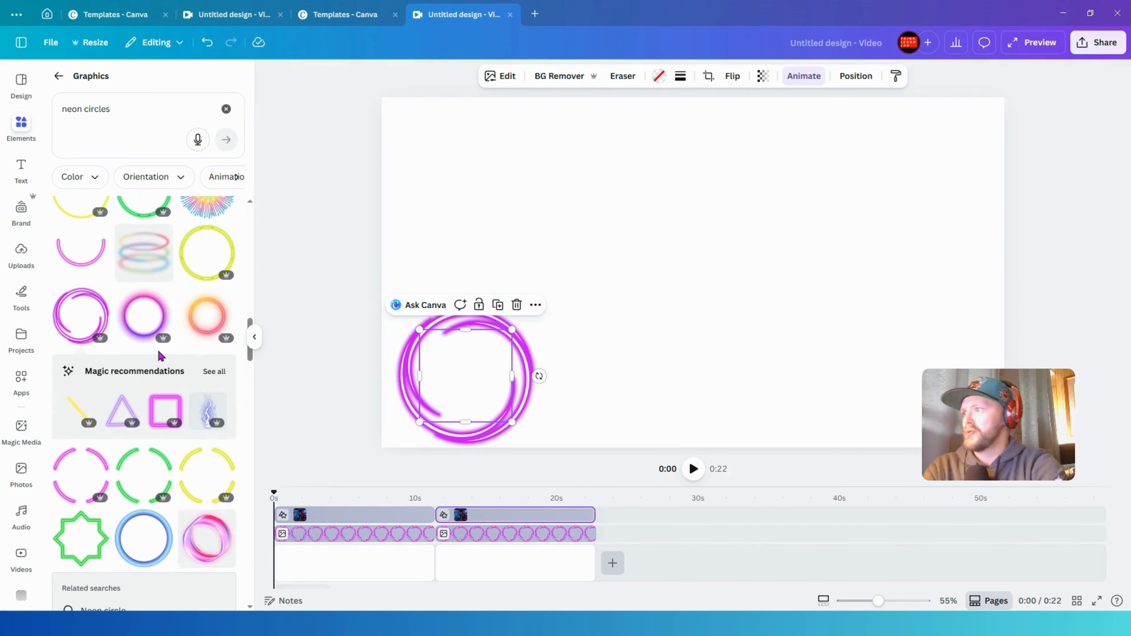
scroll(152, 356, "up", 5)
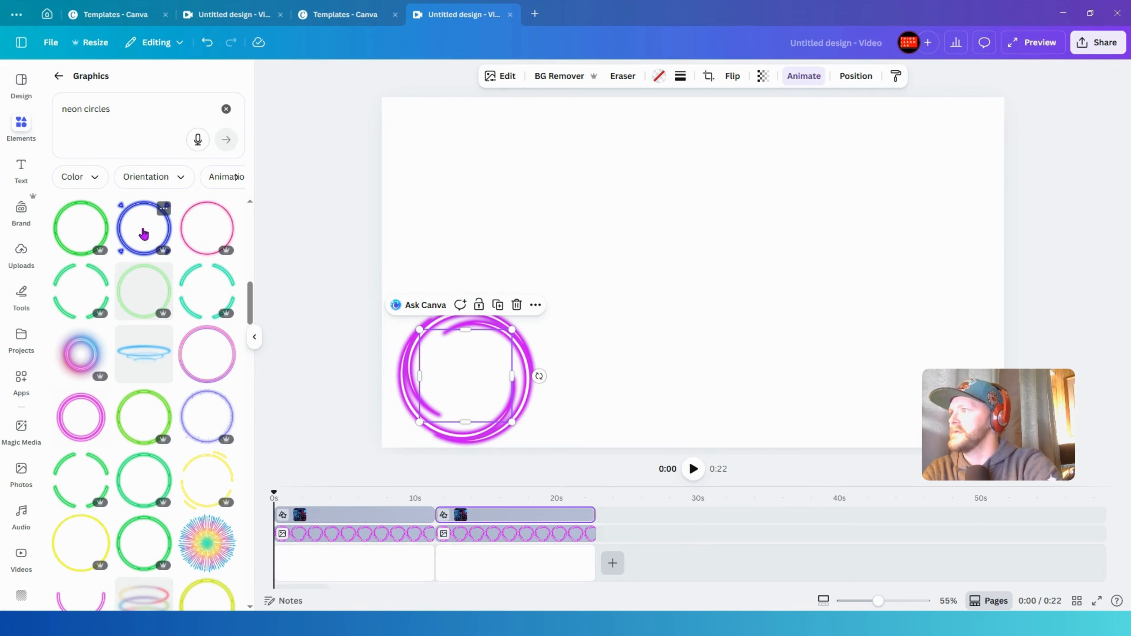
- Add a blue neon ring graphic and scale it down over the character image on the first page
left_click_drag(143, 234, 632, 310)
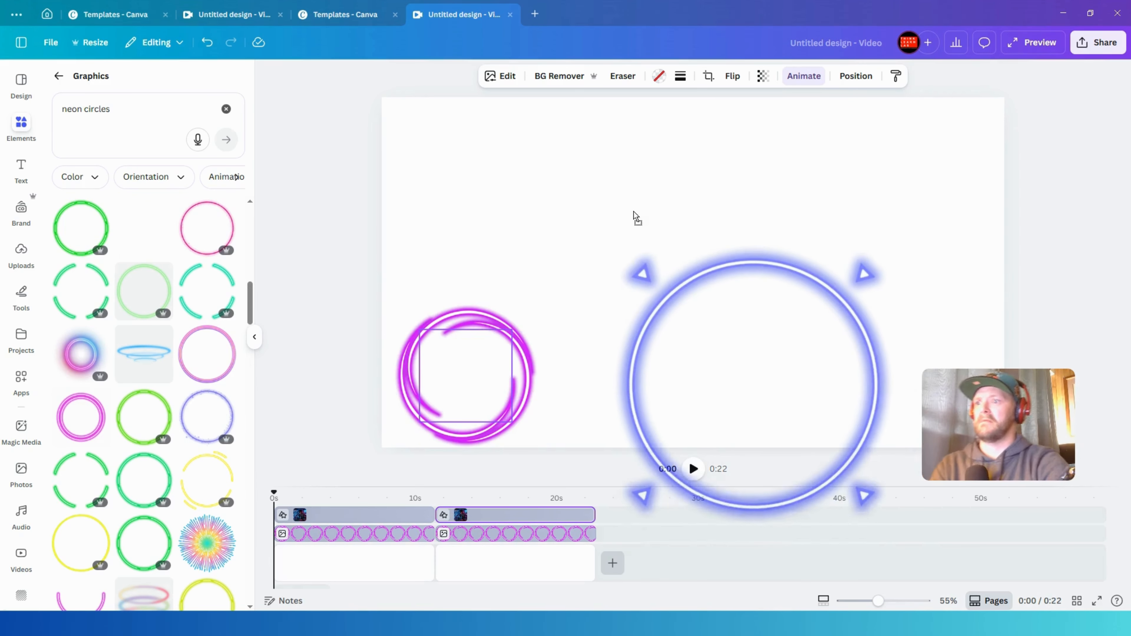
left_click_drag(637, 218, 655, 211)
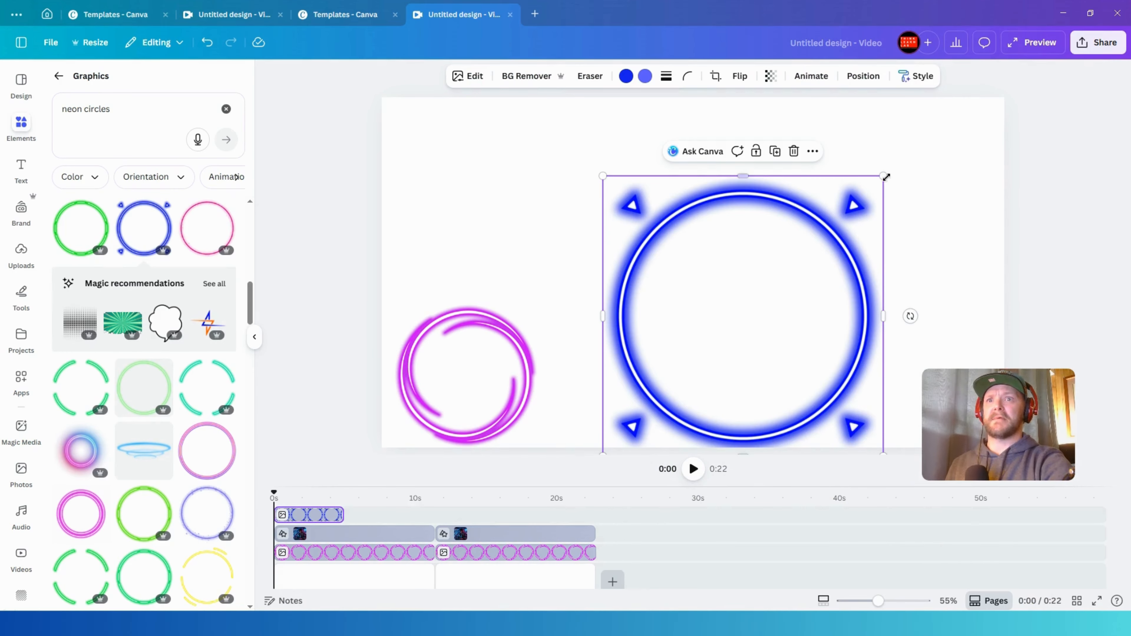
left_click_drag(887, 177, 477, 375)
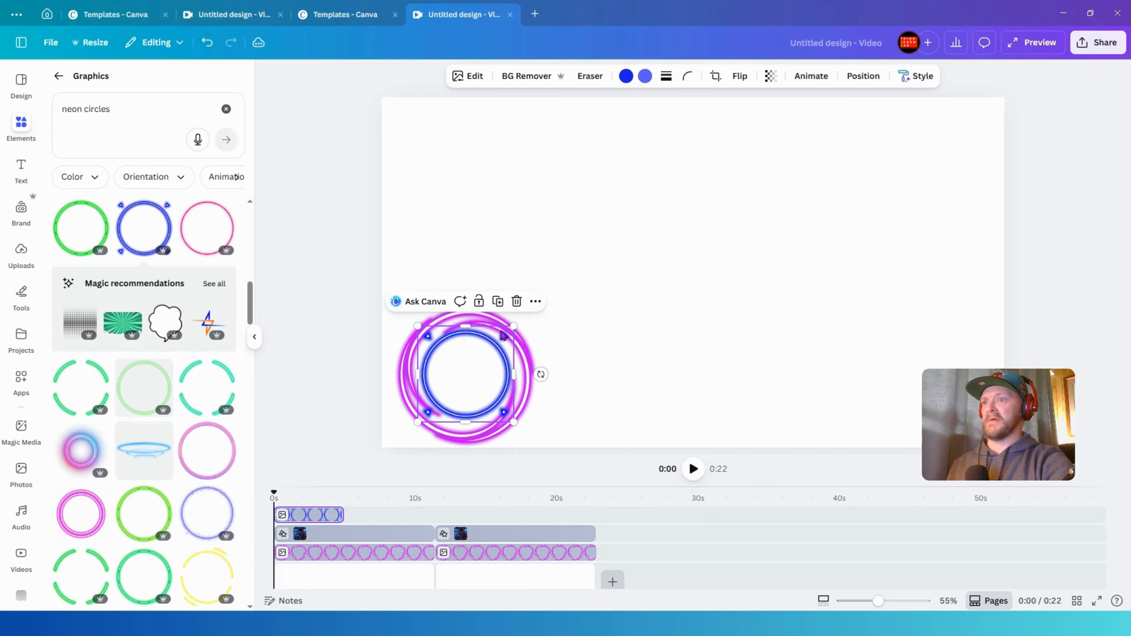
left_click_drag(514, 326, 540, 325)
left_click_drag(488, 358, 468, 367)
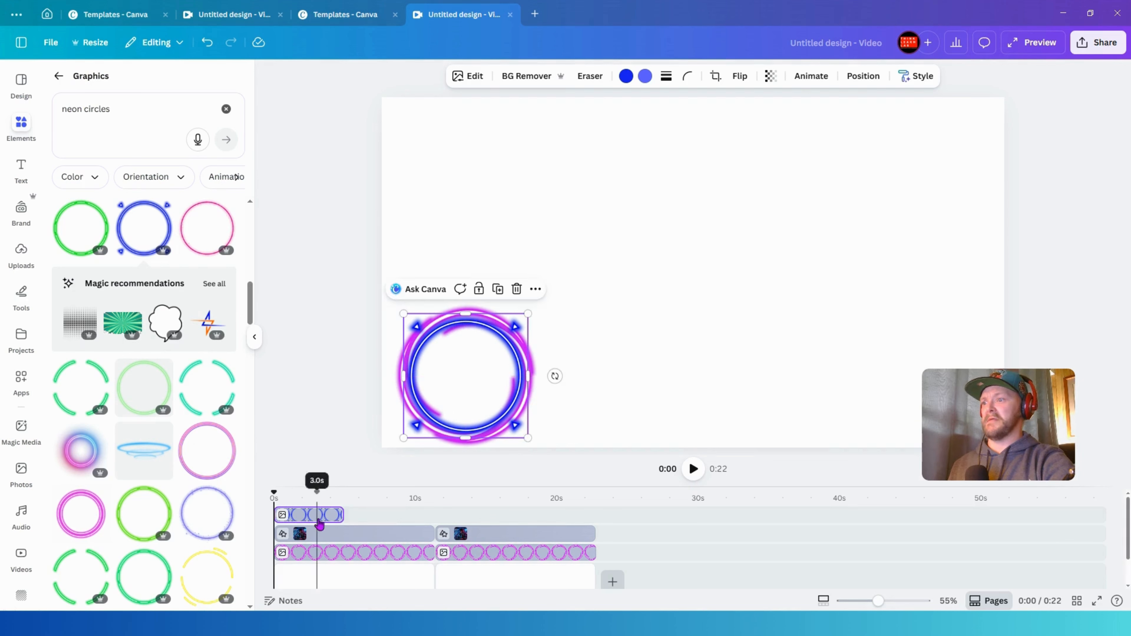
- Extend the blue ring to the full first-page duration and enlarge it around the magenta ring
left_click_drag(343, 514, 366, 553)
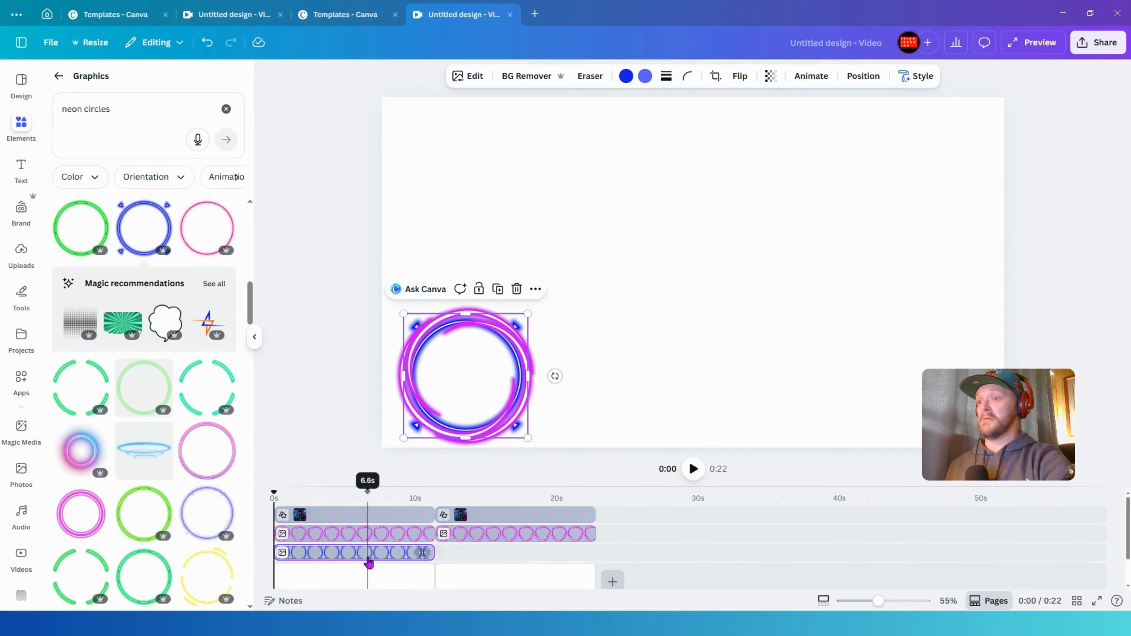
left_click_drag(528, 312, 548, 296)
left_click(527, 301)
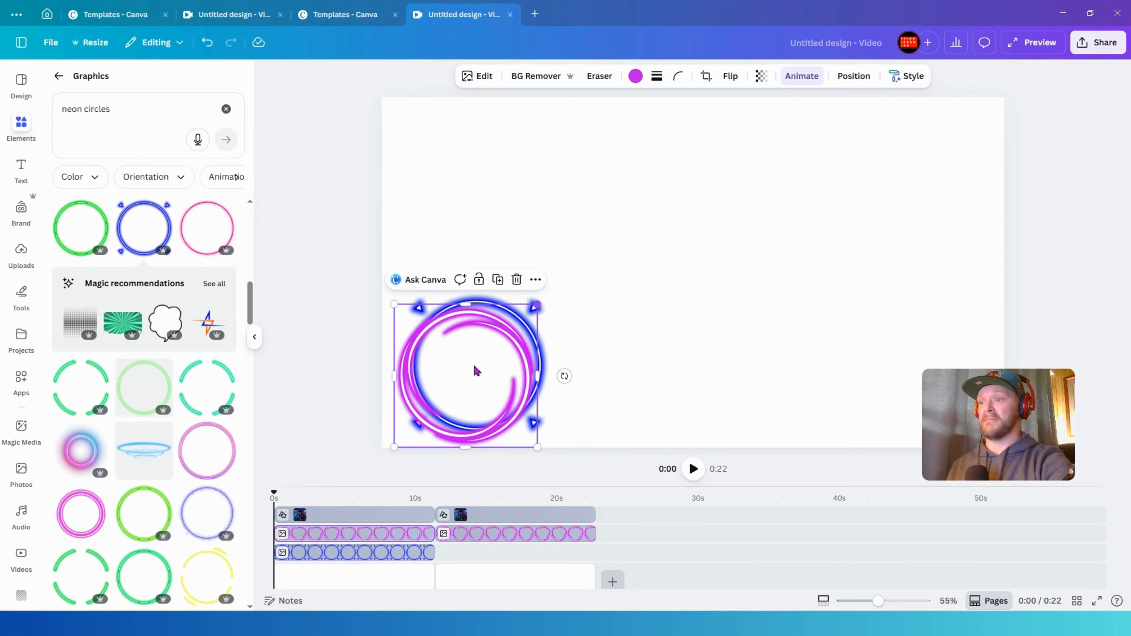
left_click(365, 555)
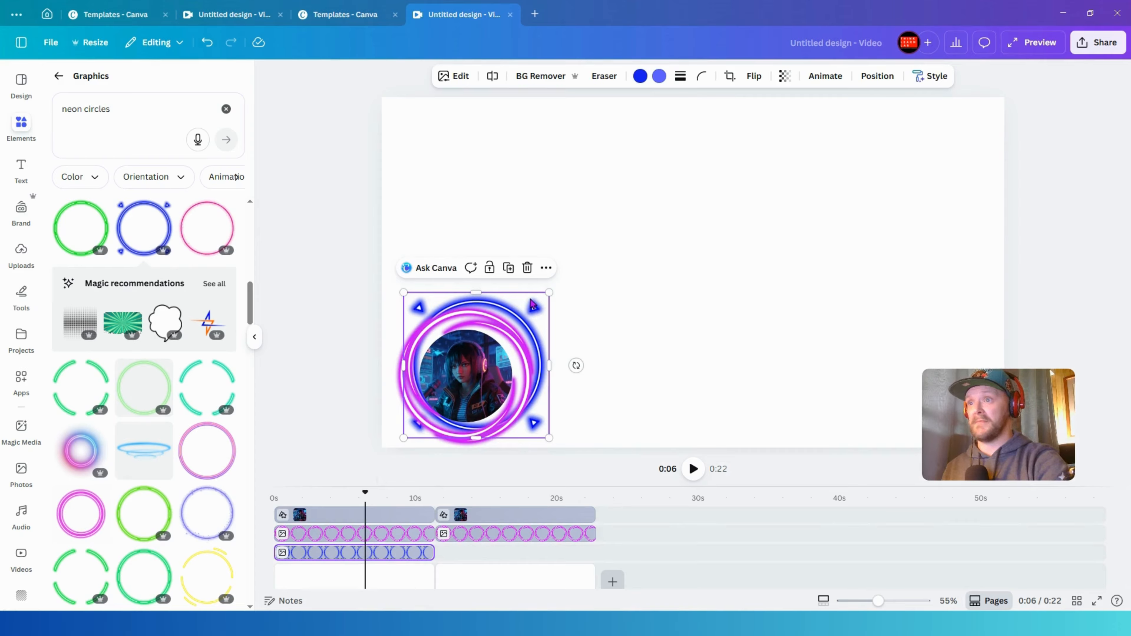
left_click_drag(532, 305, 560, 287)
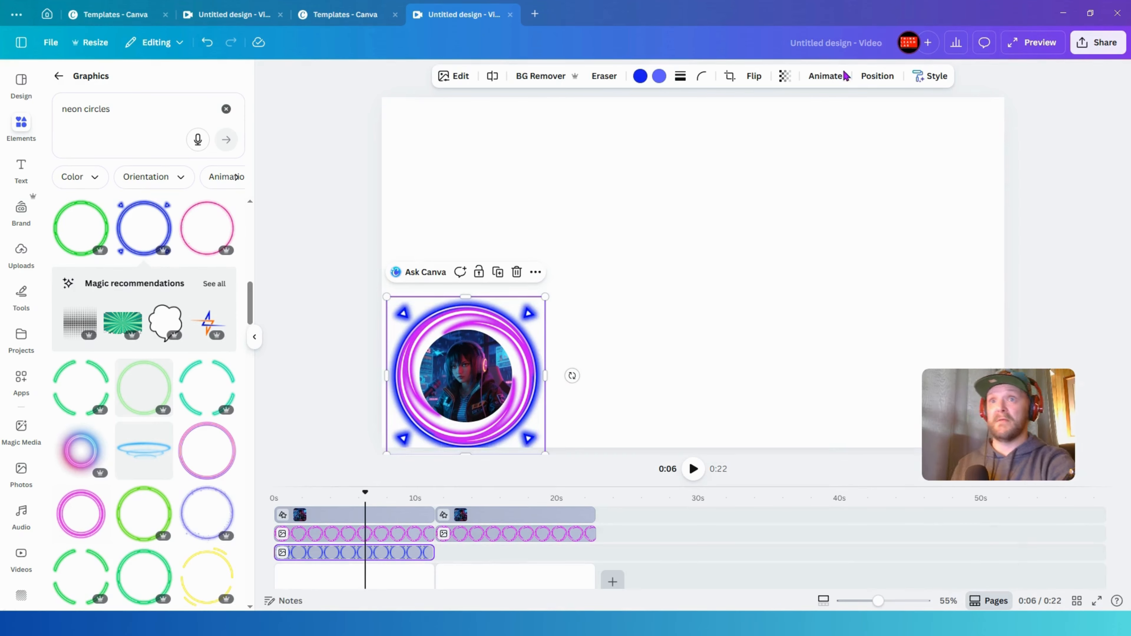
- Add a Pulse effect to the blue ring and lower its intensity
left_click(826, 76)
scroll(147, 415, "down", 10)
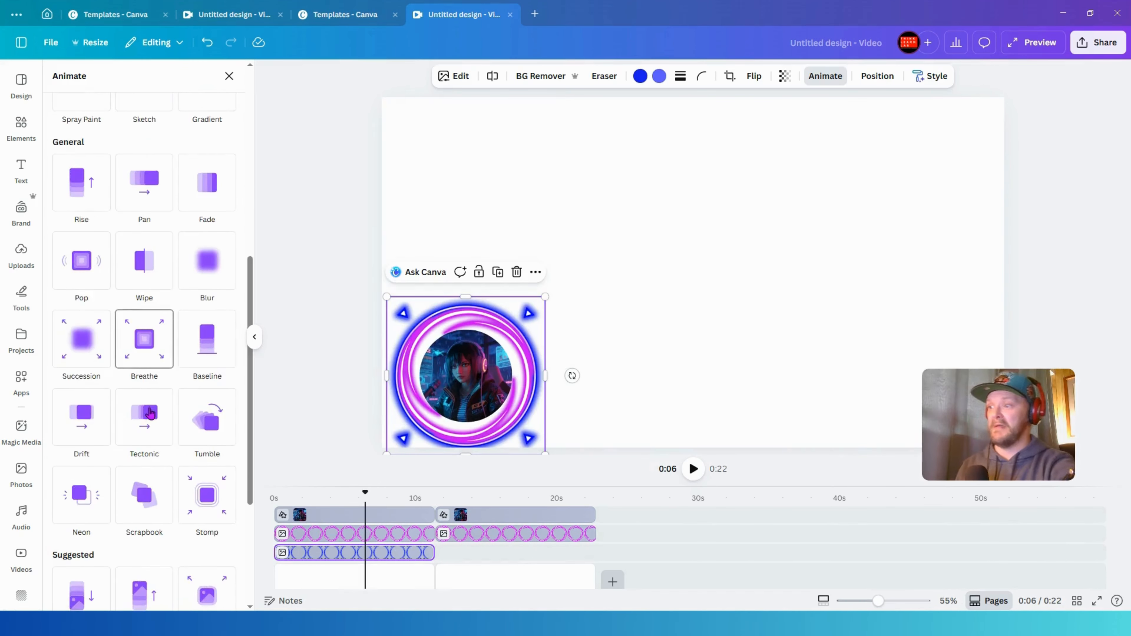
left_click(211, 489)
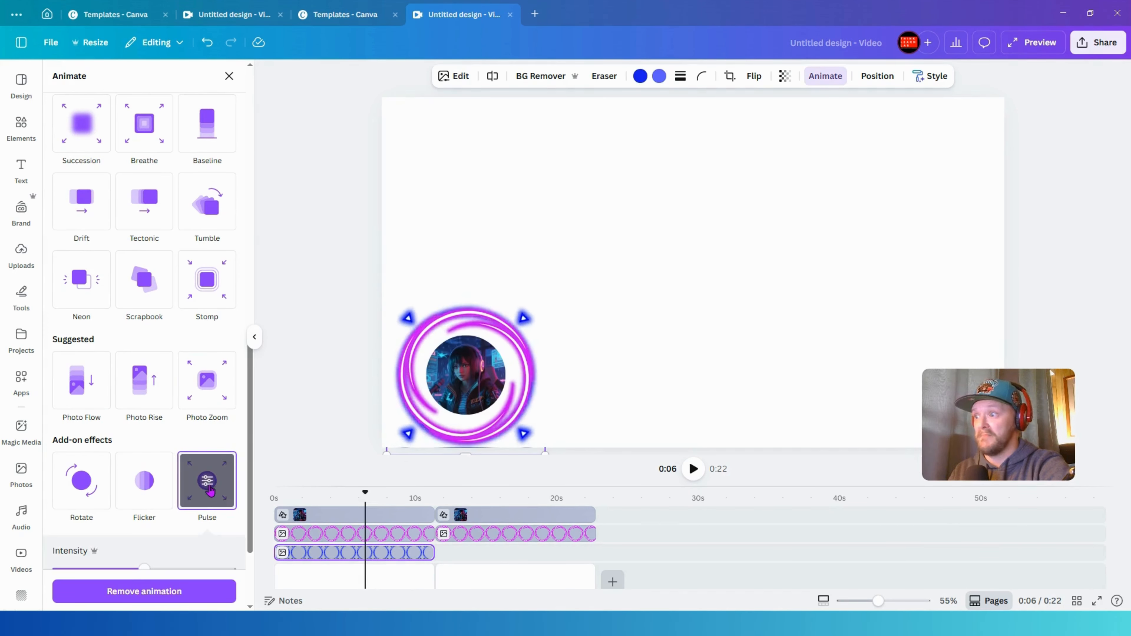
scroll(131, 551, "down", 1)
left_click_drag(144, 511, 97, 512)
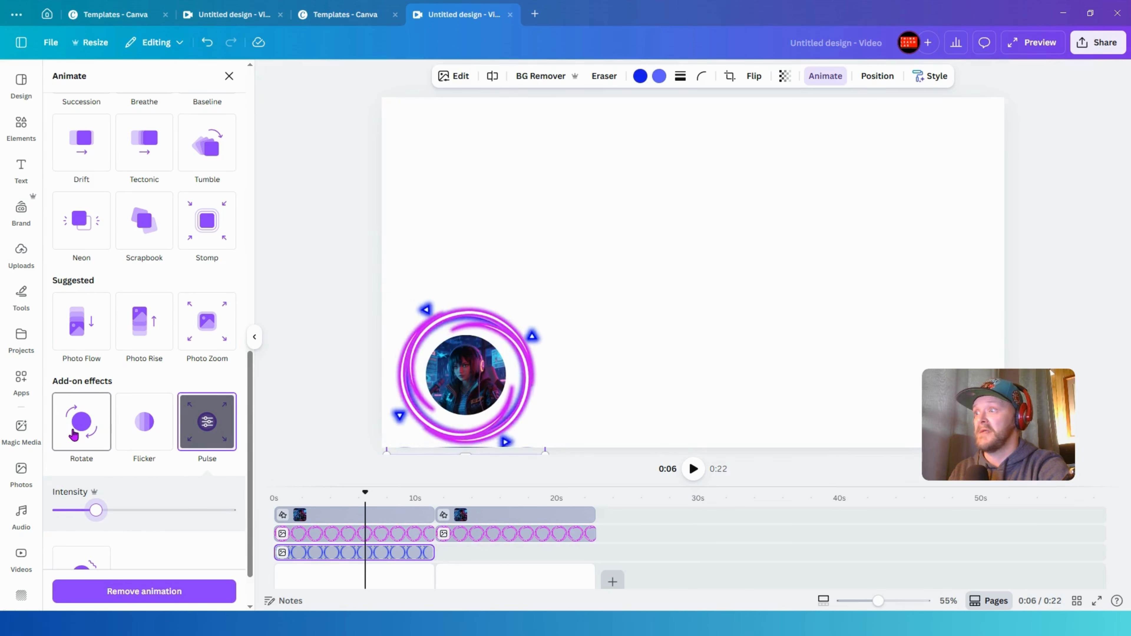
- Add Rotate and Flicker effects to the blue ring and lower the speed
left_click(74, 435)
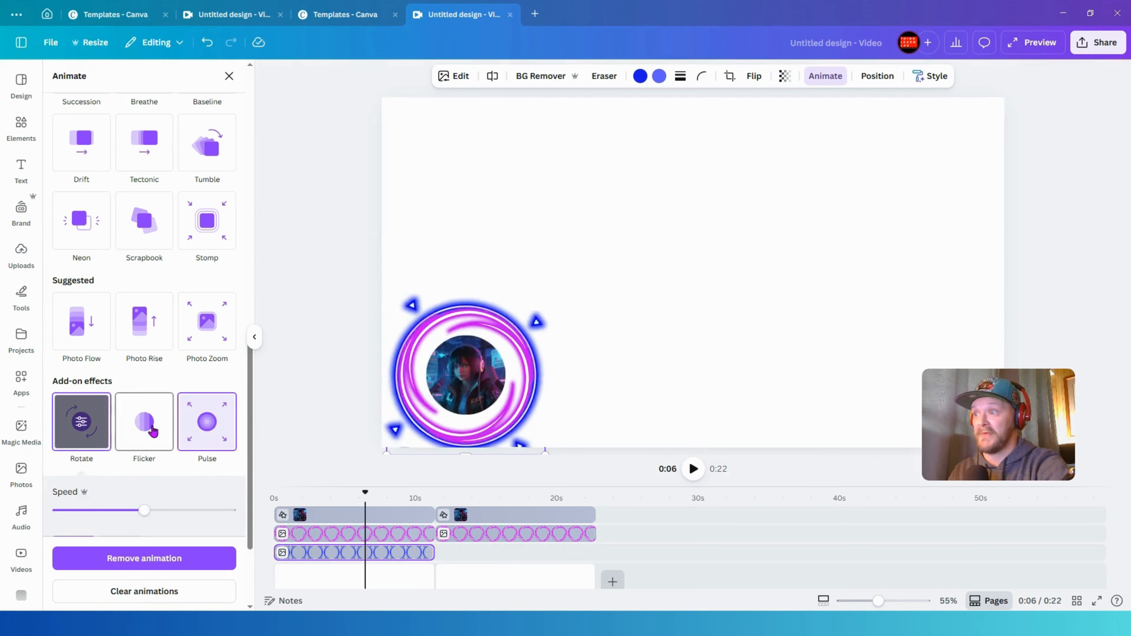
left_click(153, 432)
scroll(149, 447, "down", 2)
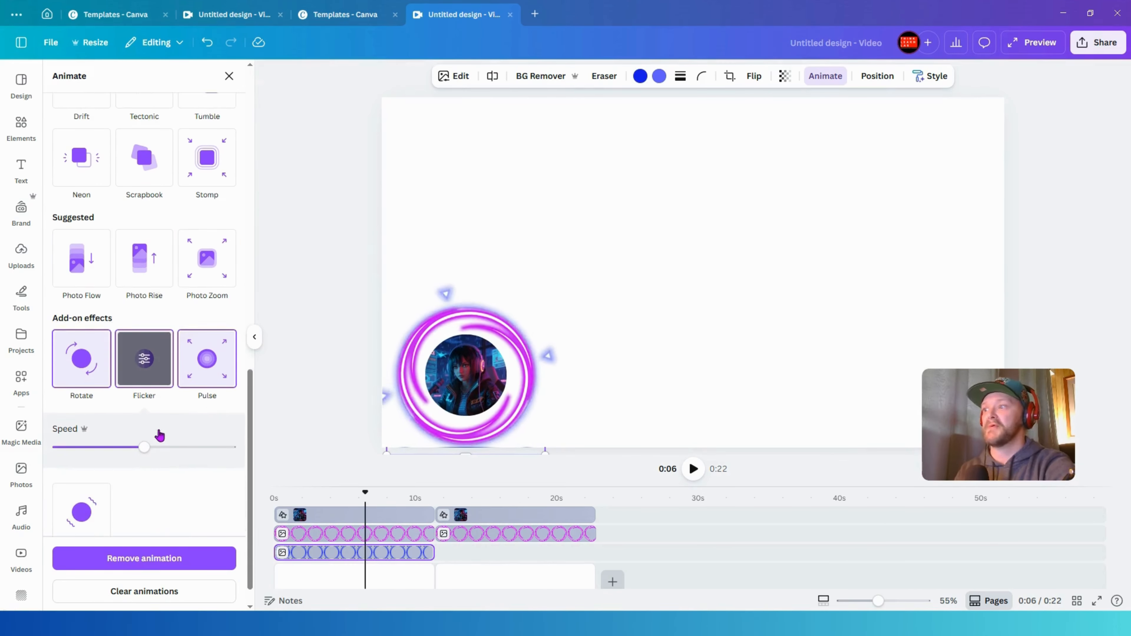
left_click_drag(142, 427, 102, 422)
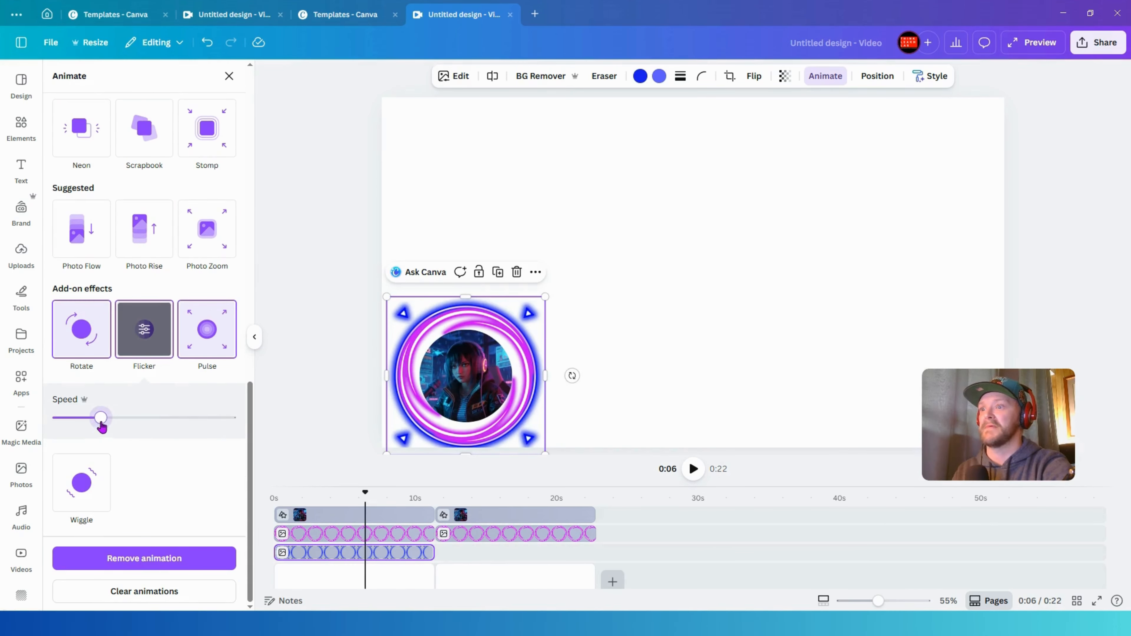
- Copy the blue ring and paste it onto the second page's timeline
right_click(393, 556)
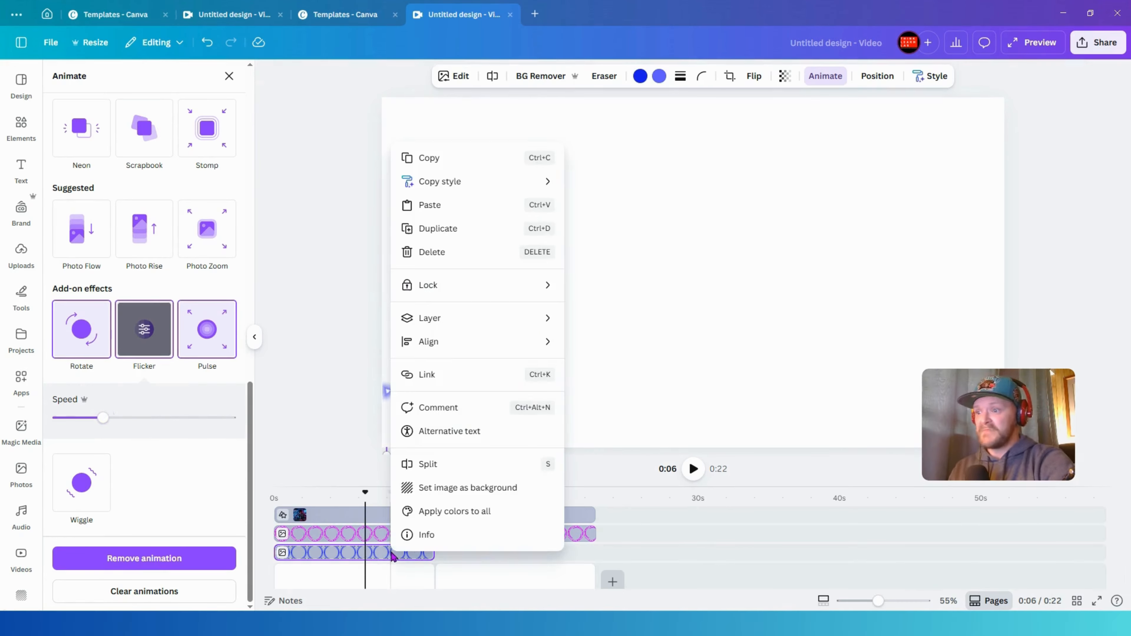
left_click(448, 164)
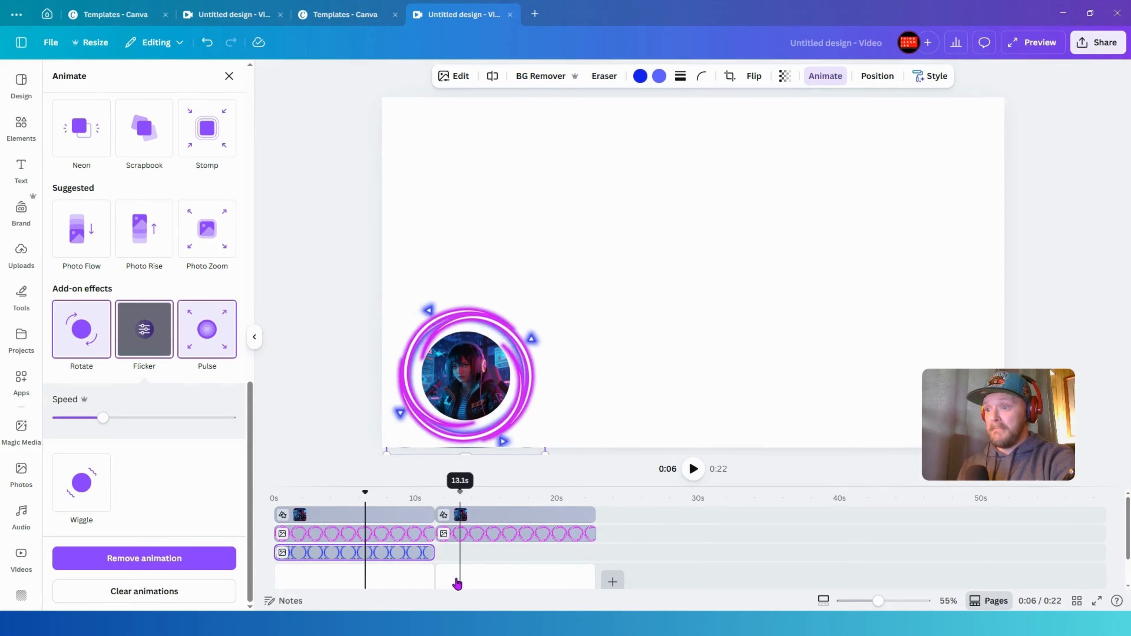
left_click(438, 560)
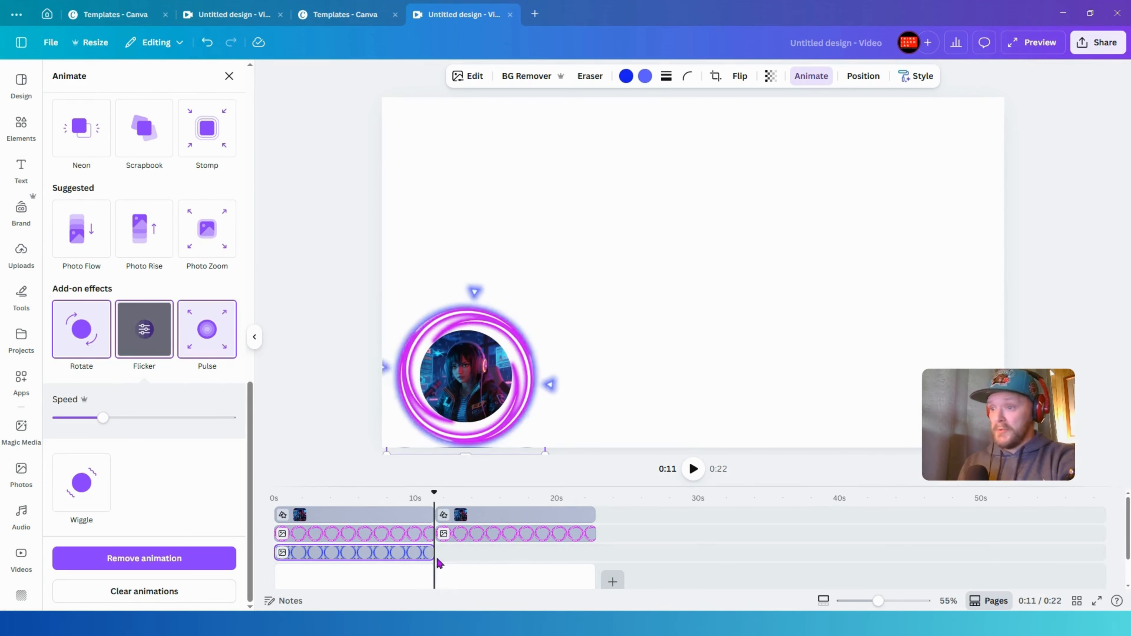
key("ctrl+v")
left_click_drag(394, 568, 553, 552)
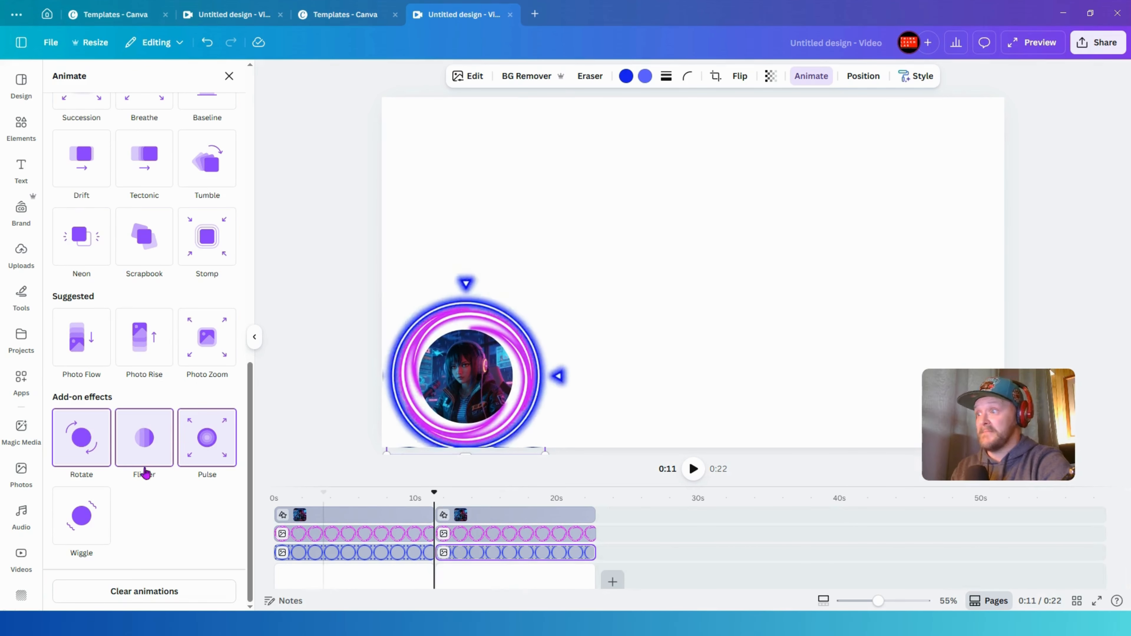
- Set the second-page blue ring's Rotate effect to spin counterclockwise
left_click(89, 455)
scroll(102, 482, "down", 2)
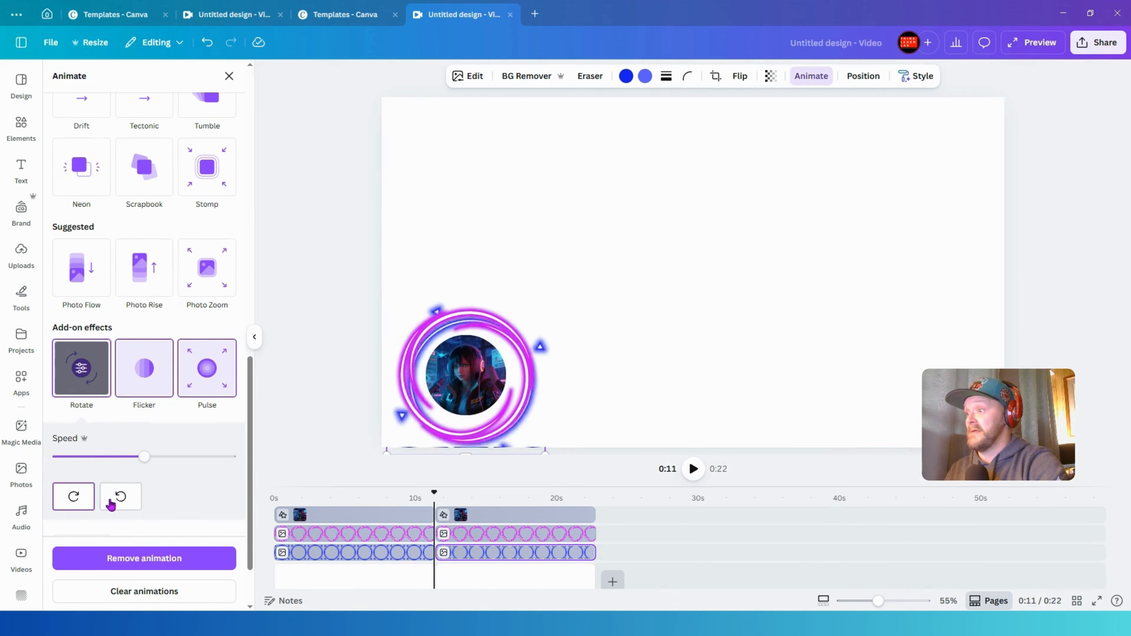
left_click(129, 497)
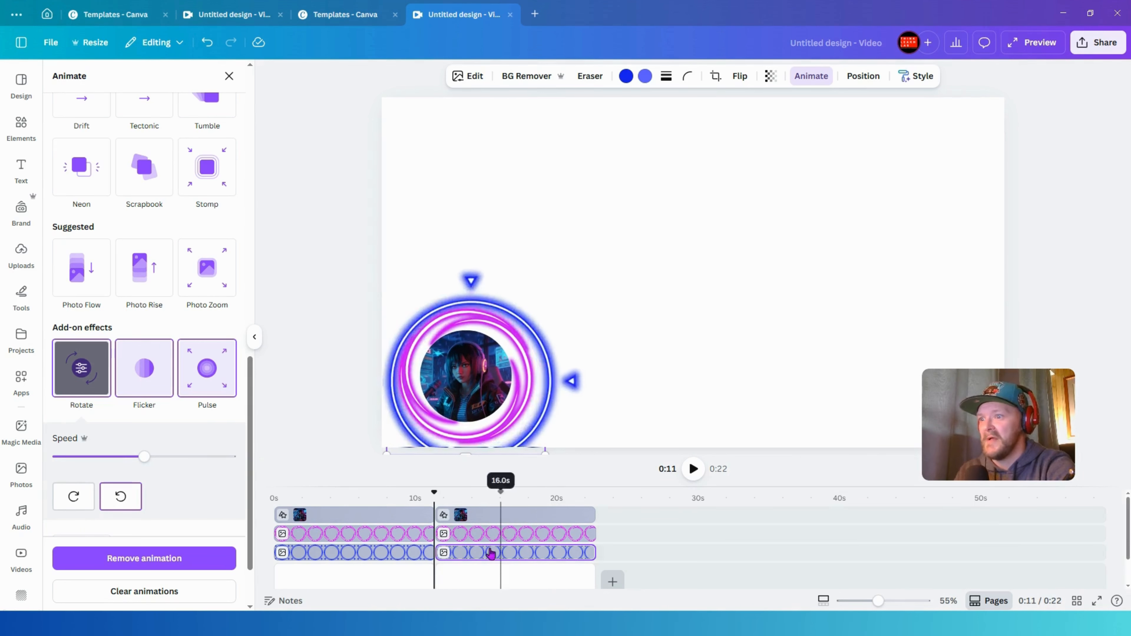
- Nudge the first-page blue ring slightly so it sits centred around the magenta ring
left_click(407, 551)
left_click(482, 555)
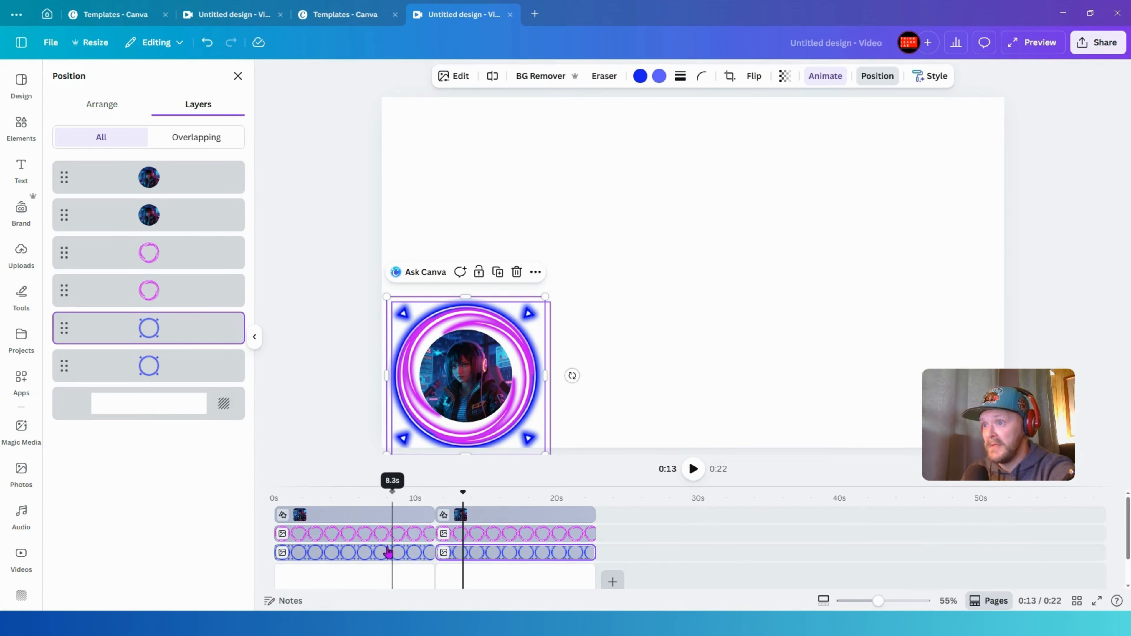
left_click(386, 533)
left_click(206, 42)
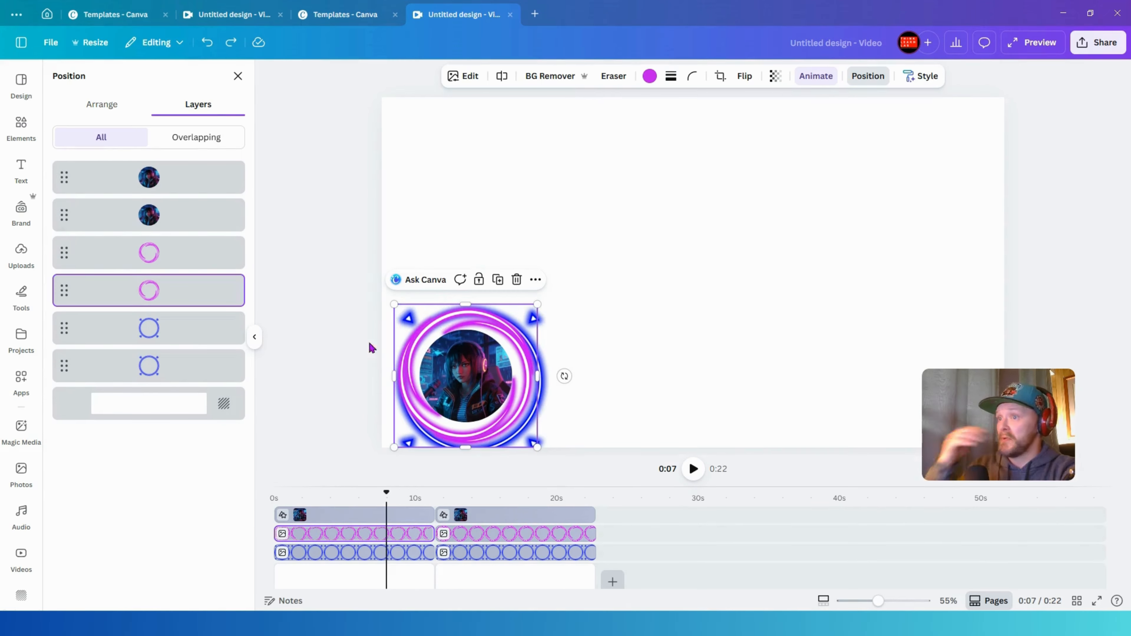
left_click(373, 552)
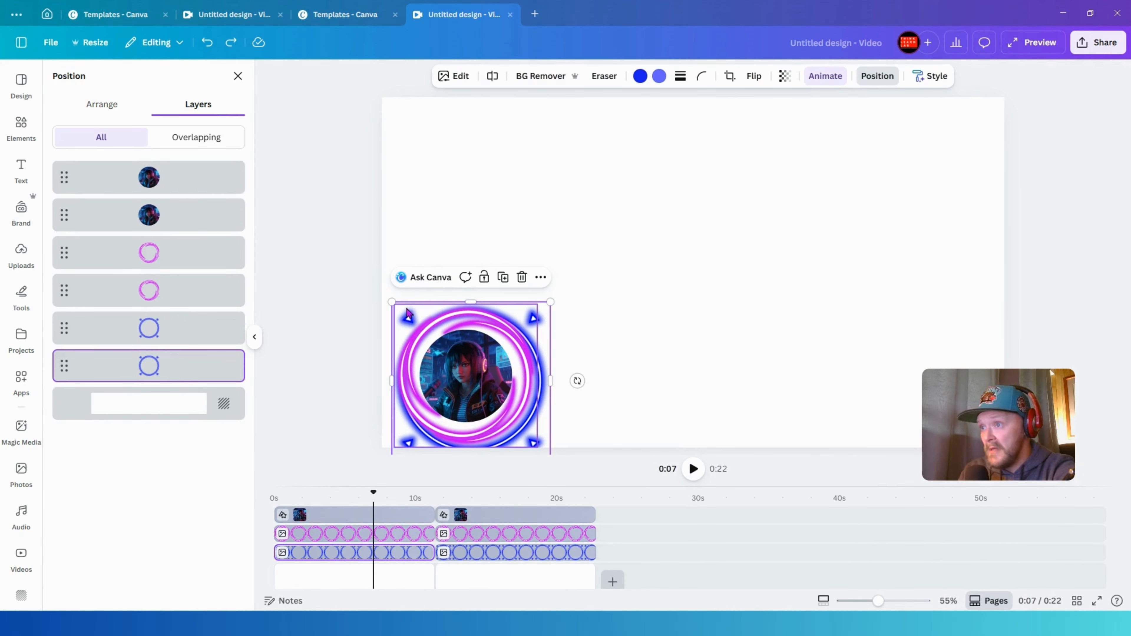
left_click_drag(546, 347, 539, 339)
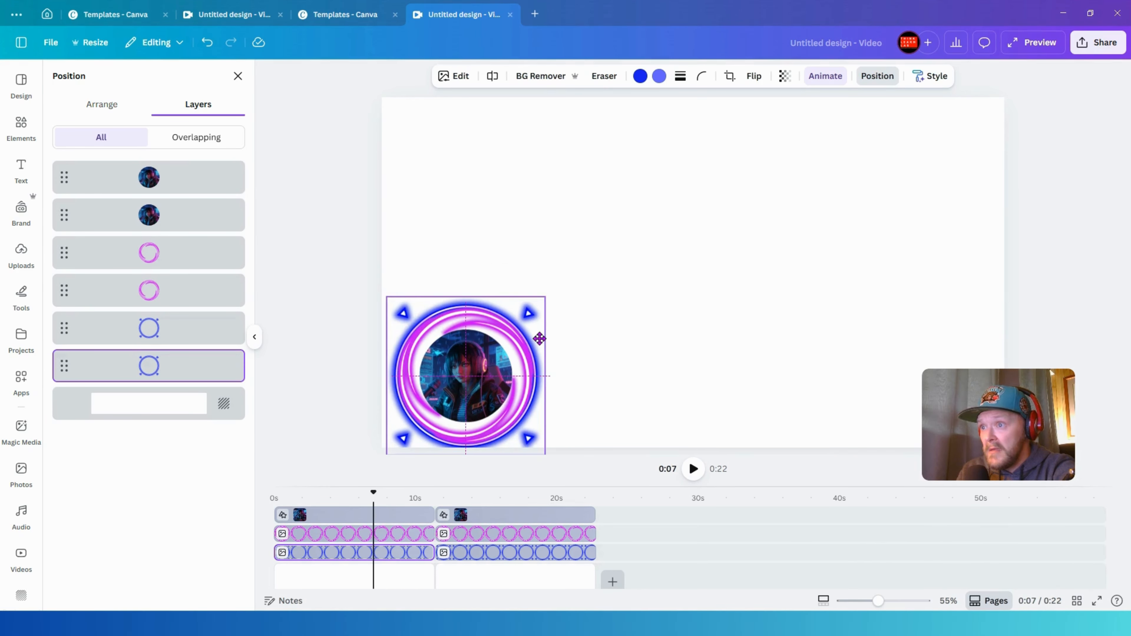
left_click(461, 552)
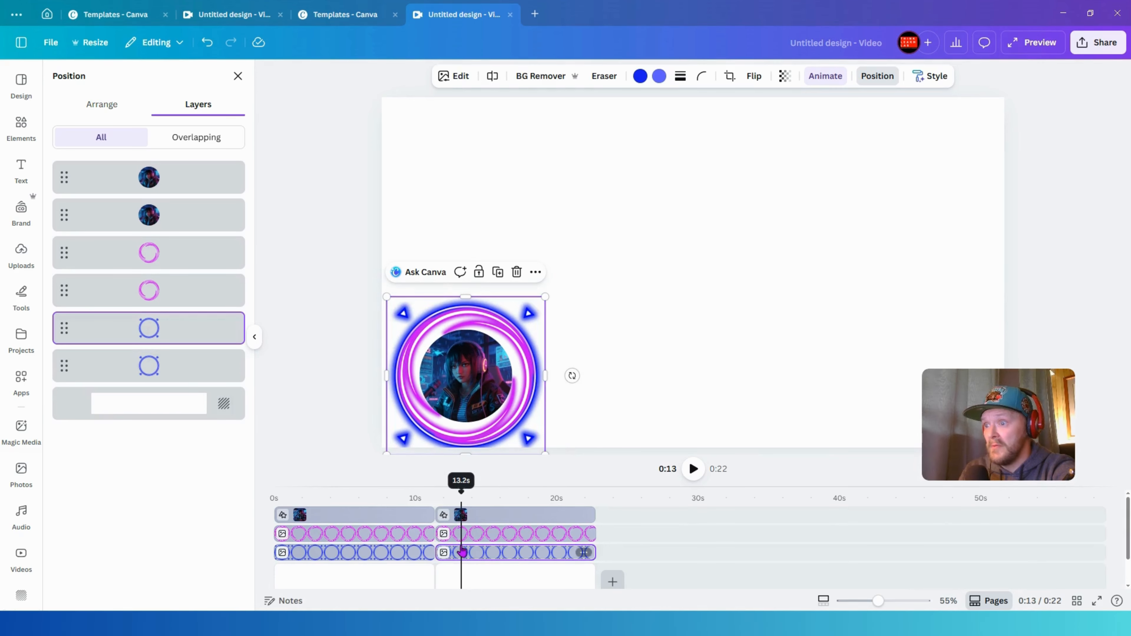
left_click_drag(457, 492, 481, 491)
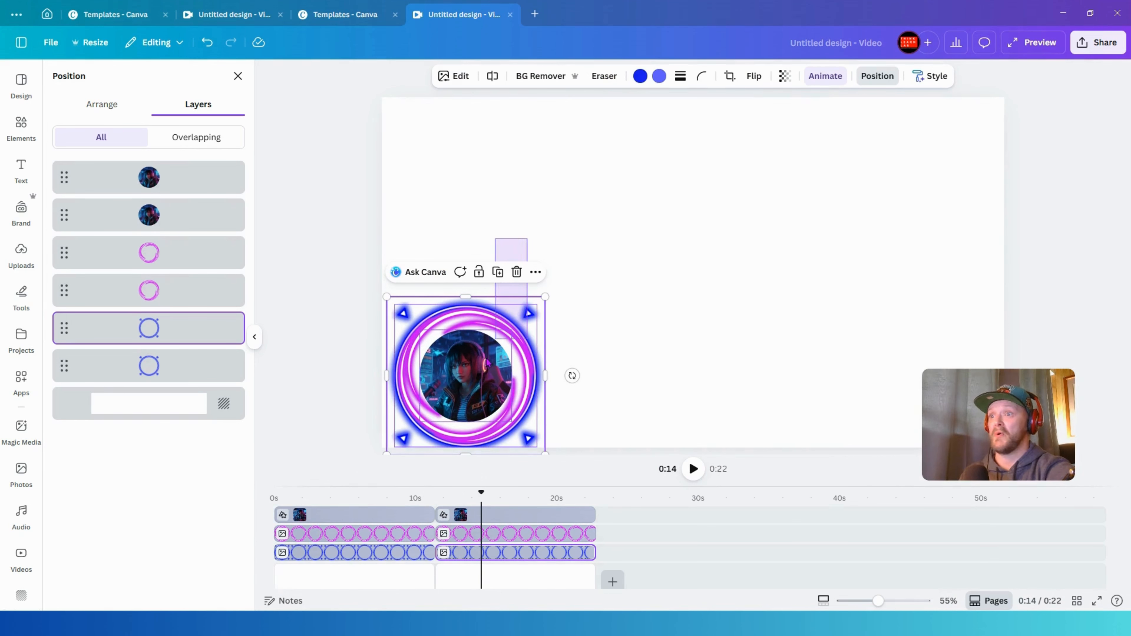
- Group the second-page character and rings, then shrink and reposition the group slightly
left_click(463, 344, "shift")
left_click(427, 272)
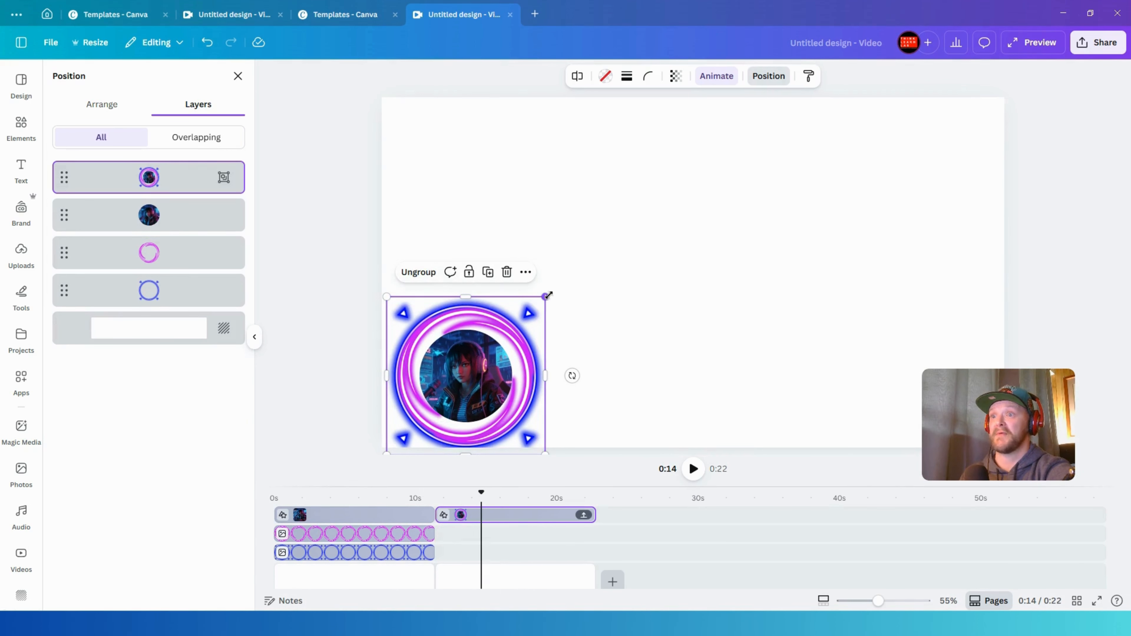
left_click_drag(548, 295, 519, 324)
left_click_drag(468, 385, 476, 374)
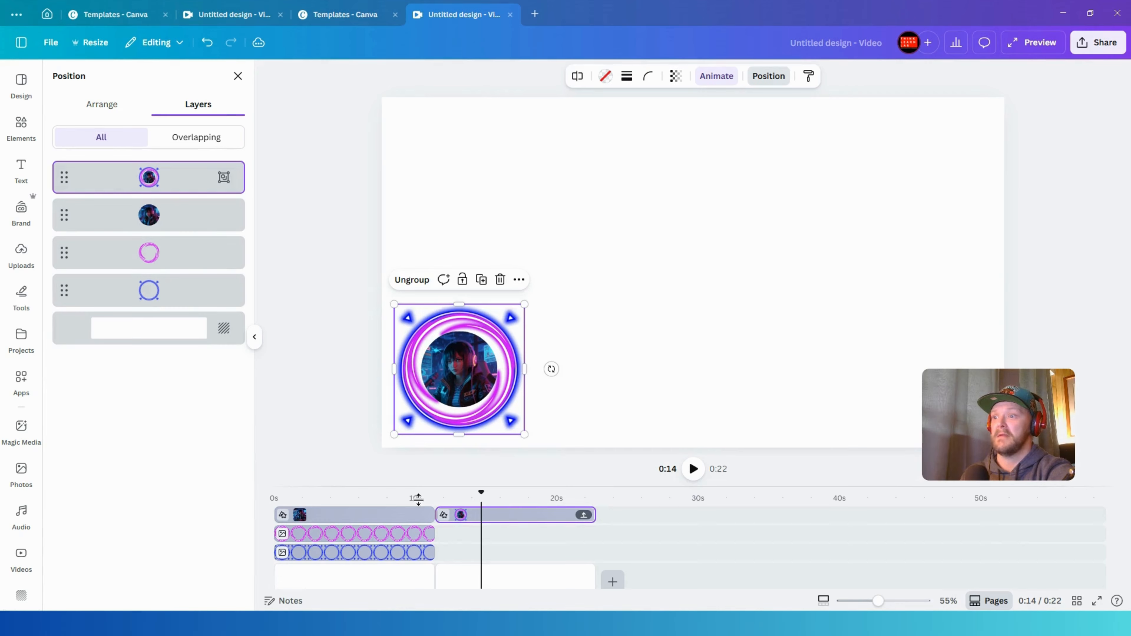
- Scrub the playhead through the first page to preview the ring animations
left_click(357, 517)
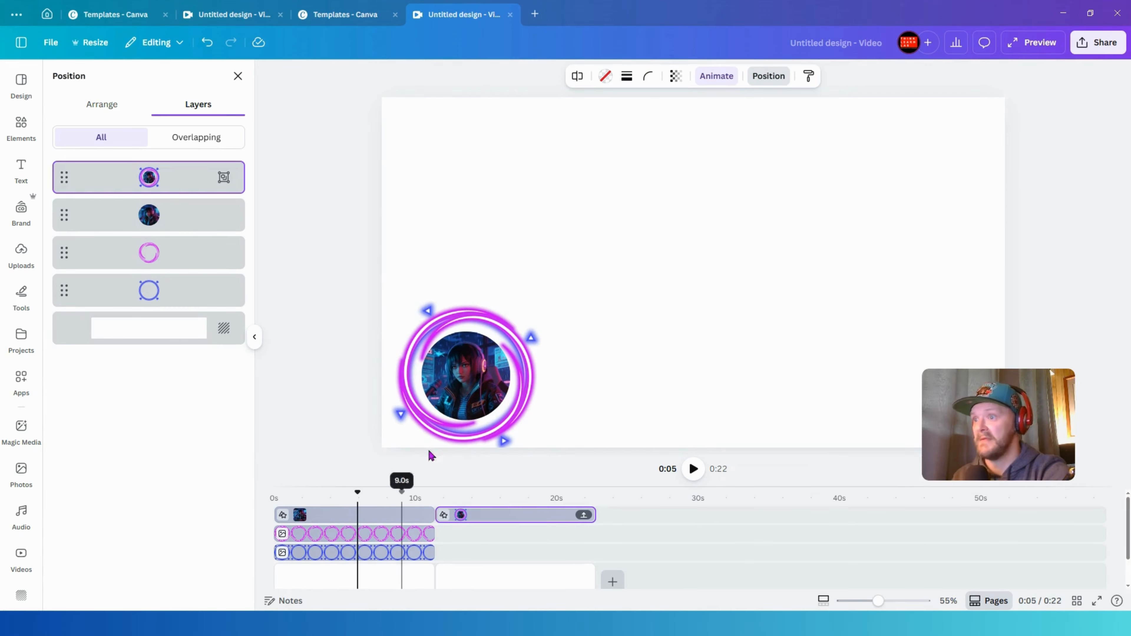
left_click(486, 490)
left_click_drag(486, 490, 378, 490)
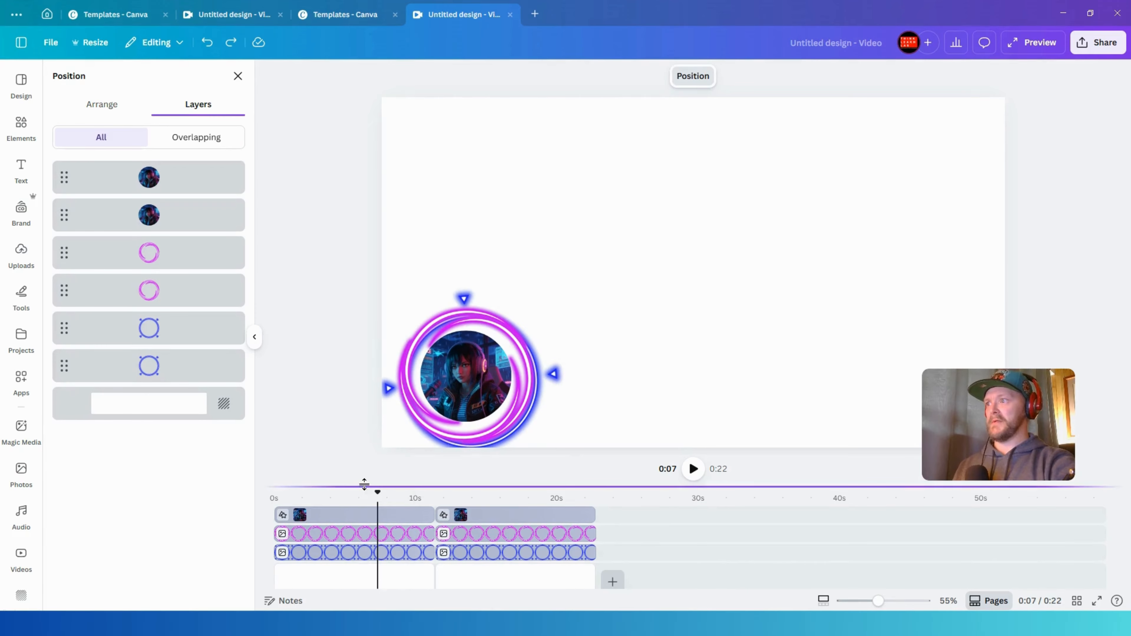
- Open the Elements search for neon circles to find another ring graphic
left_click(20, 124)
left_click(81, 139)
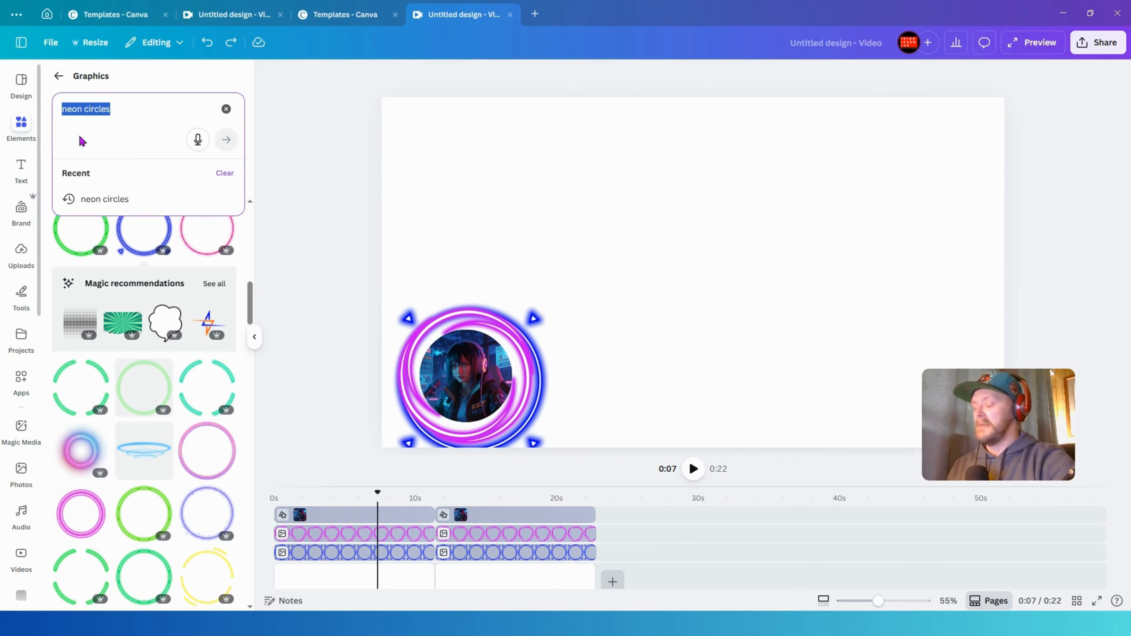
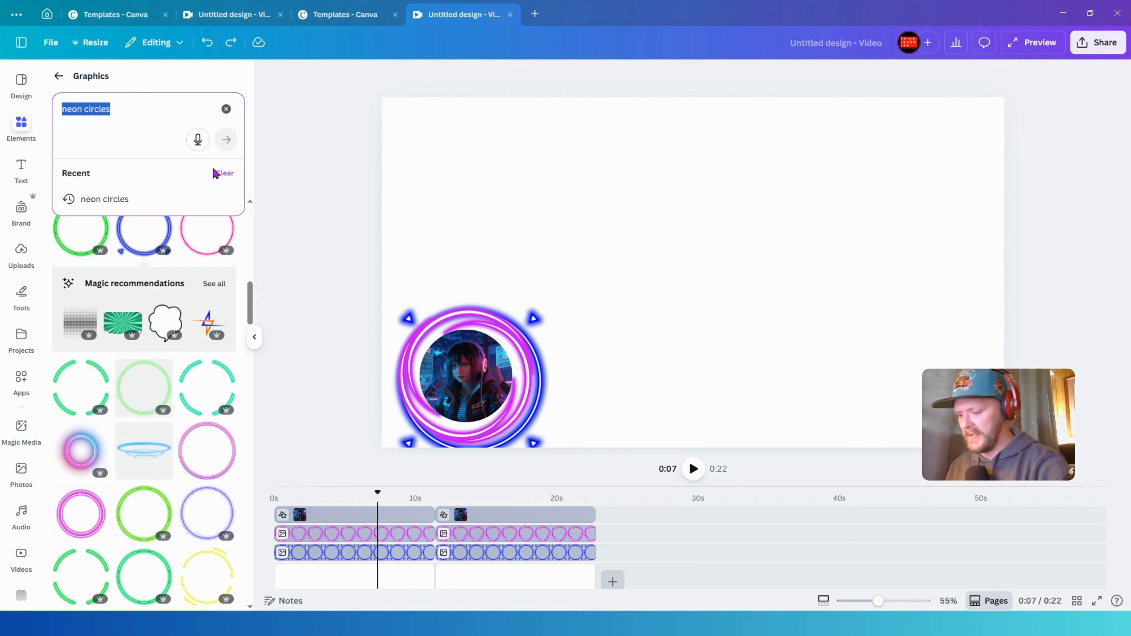
- Search the graphics for heartbeat and filter the results to animated elements only
type("heartbea")
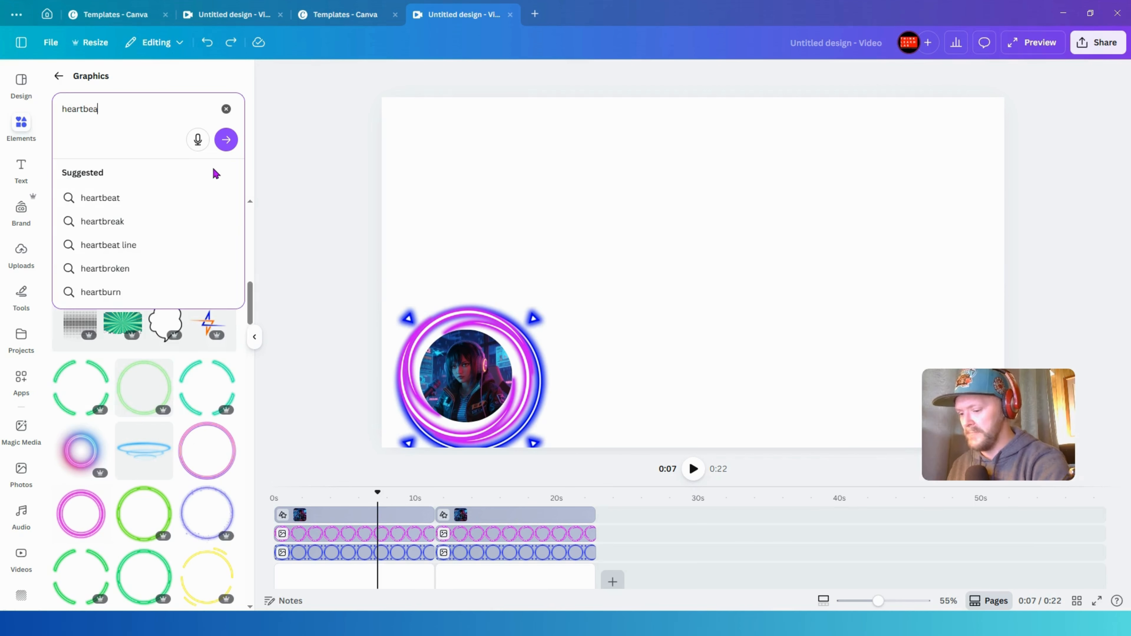
type("t")
key("Return")
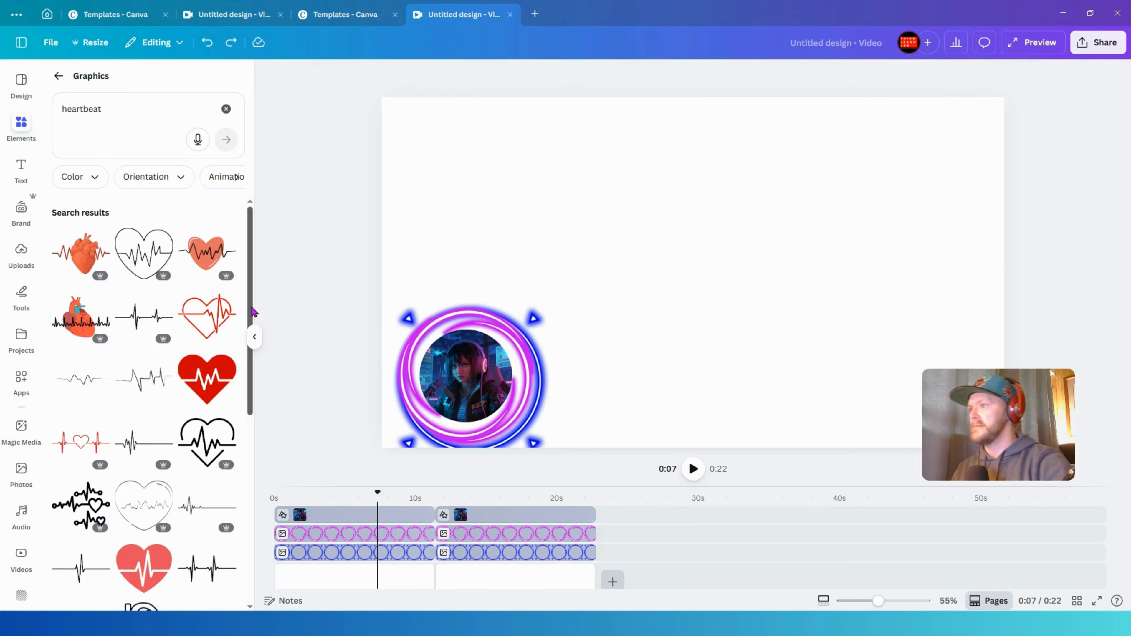
scroll(145, 395, "down", 10)
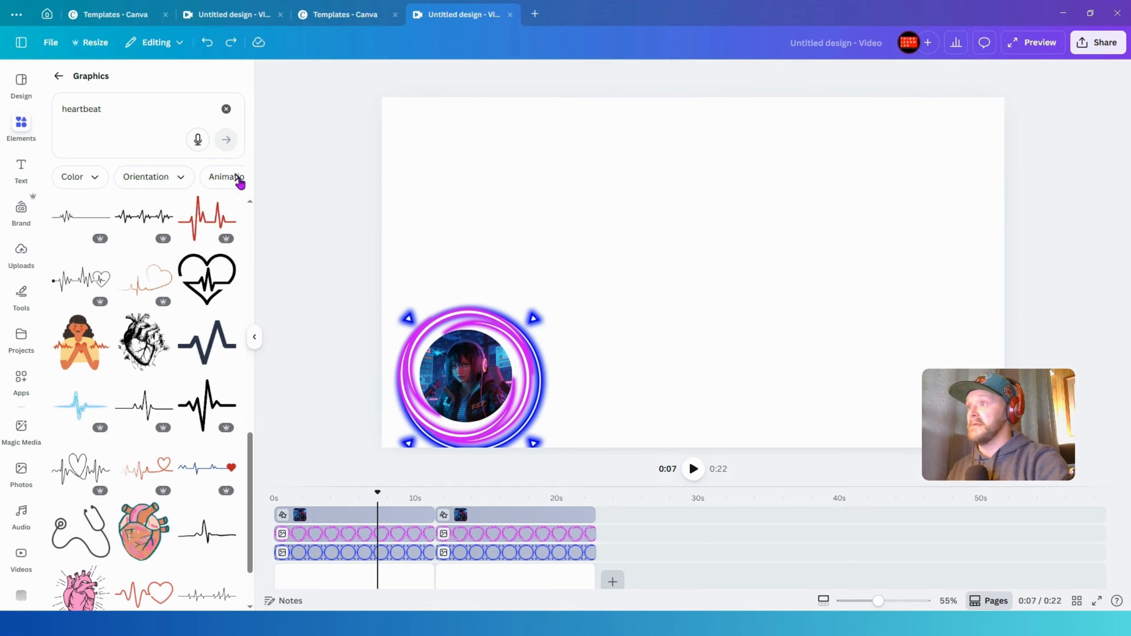
left_click(169, 184)
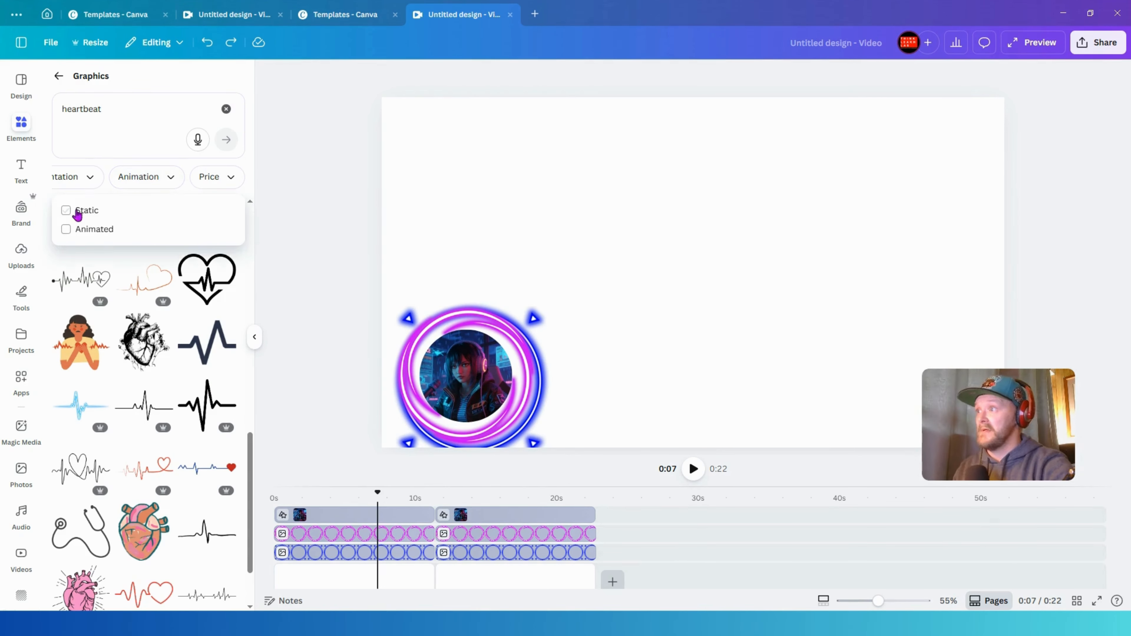
left_click(80, 229)
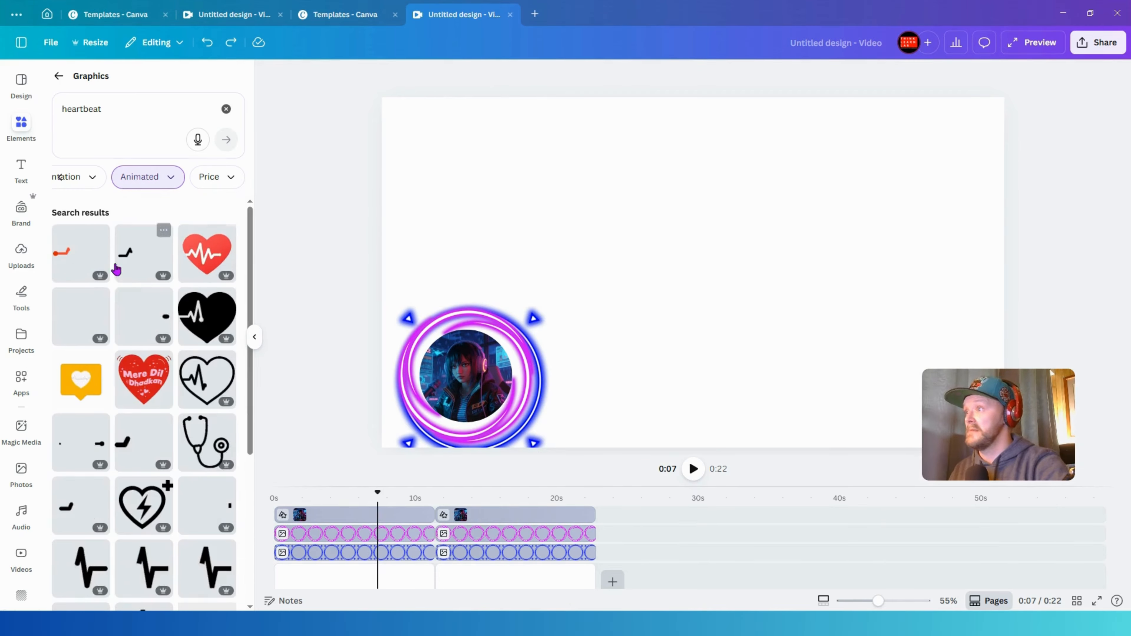
scroll(136, 374, "down", 5)
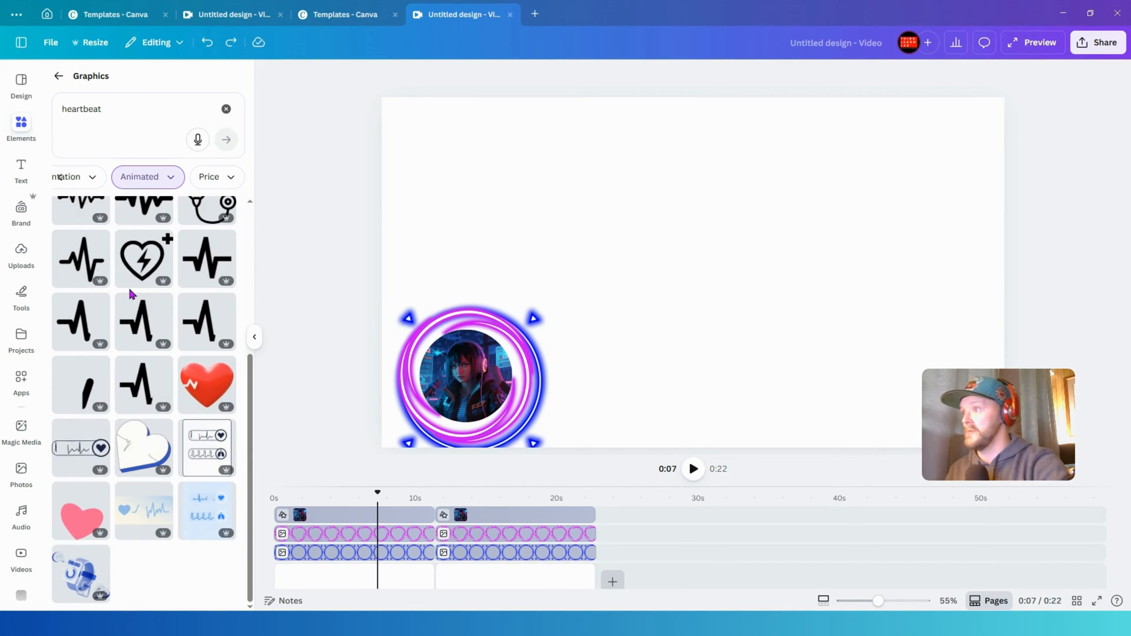
scroll(129, 288, "up", 5)
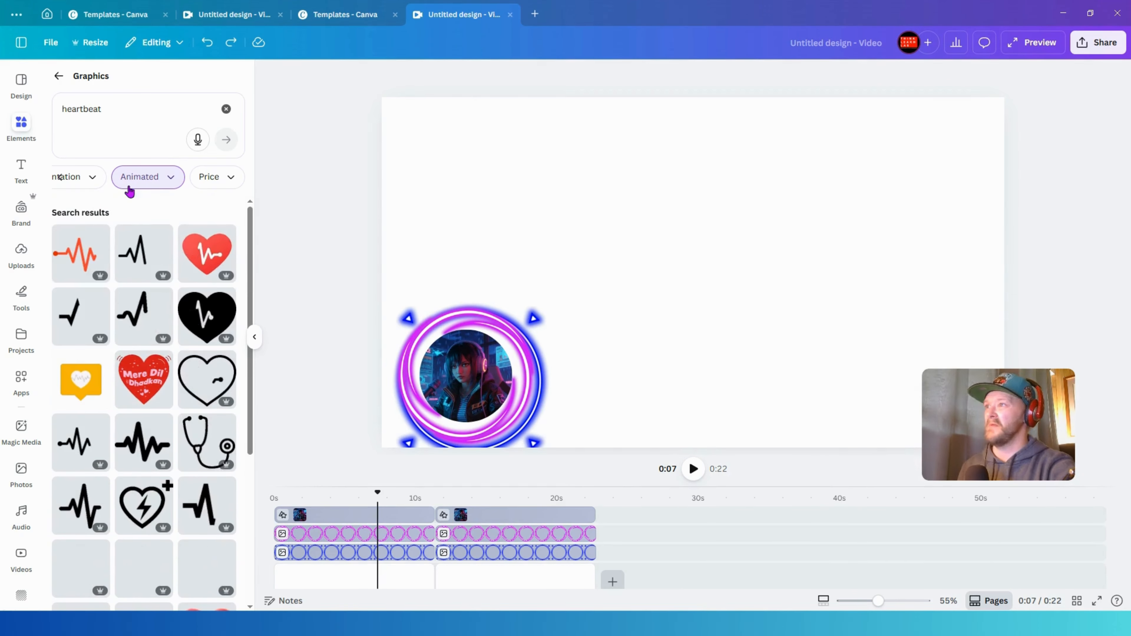
- Search the animated graphics for vibration
left_click(128, 115)
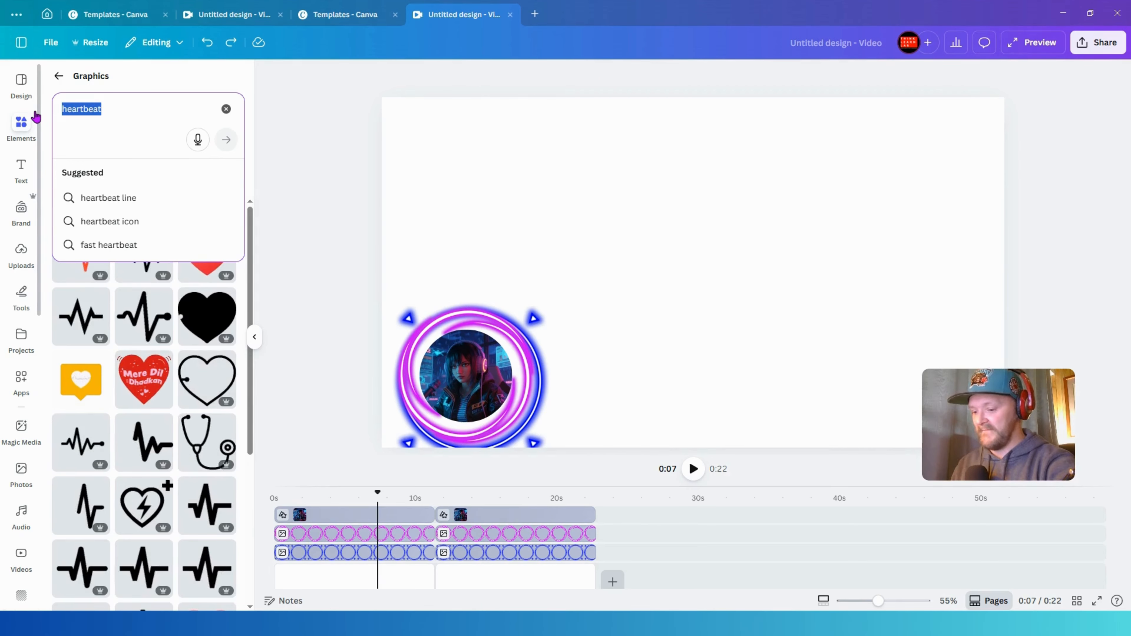
type("vibration")
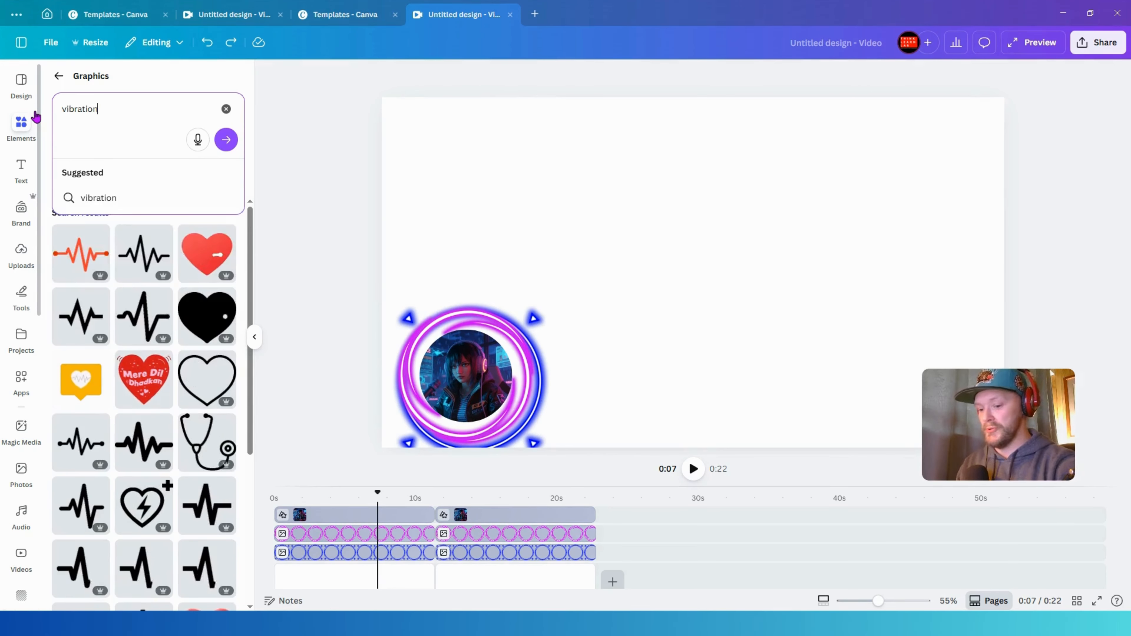
key("Return")
left_click(147, 176)
left_click(27, 120)
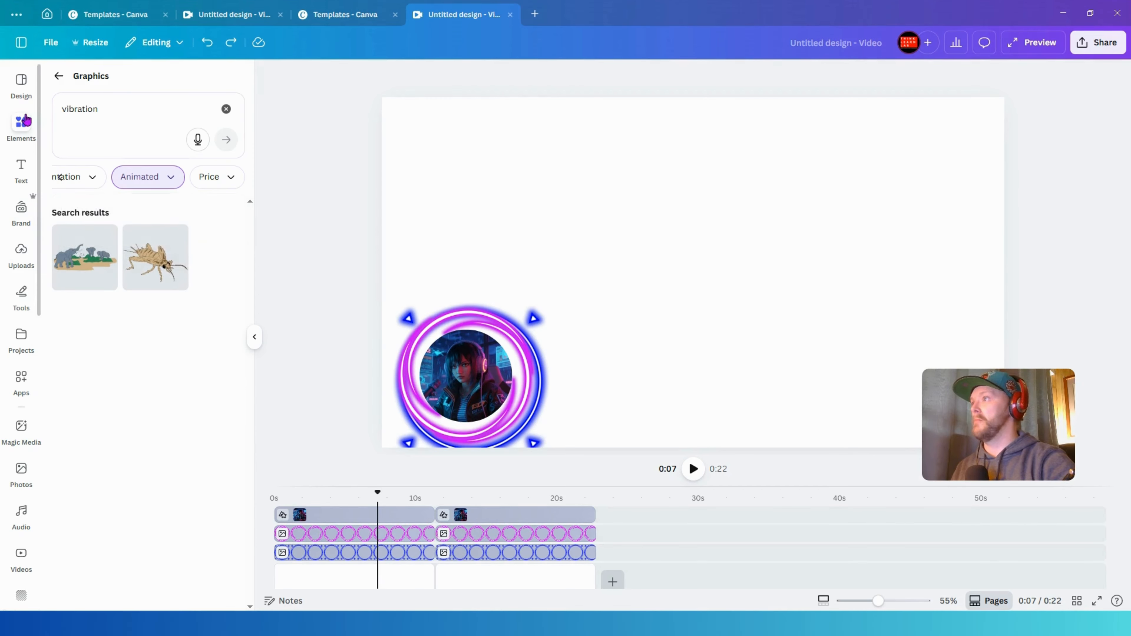
- Search the animated graphics for radio static
left_click(114, 118)
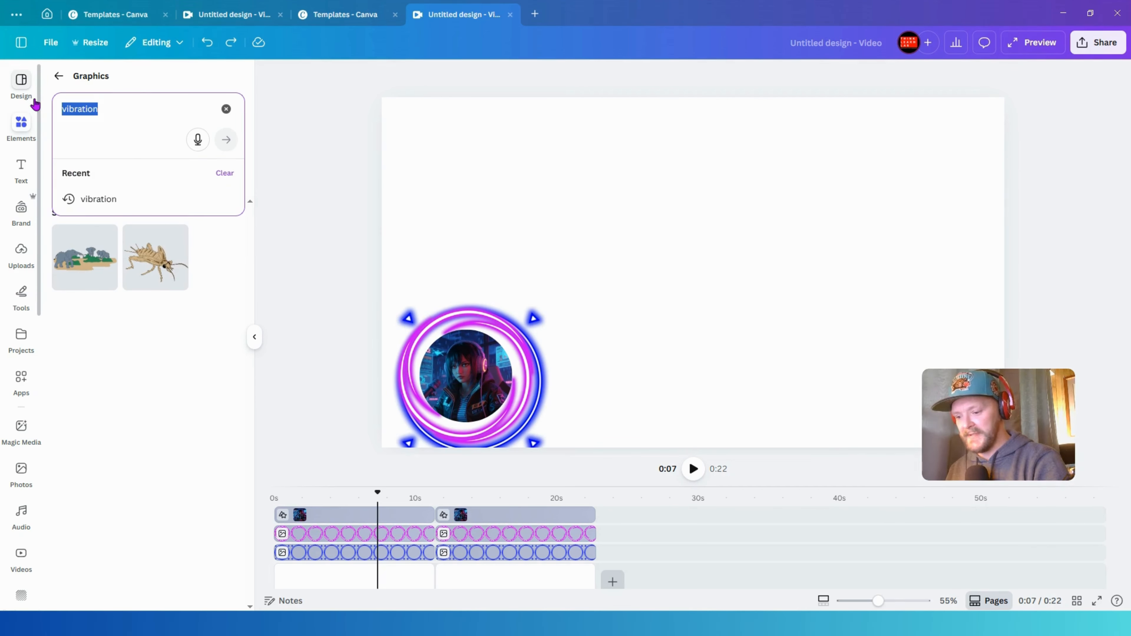
type("radio")
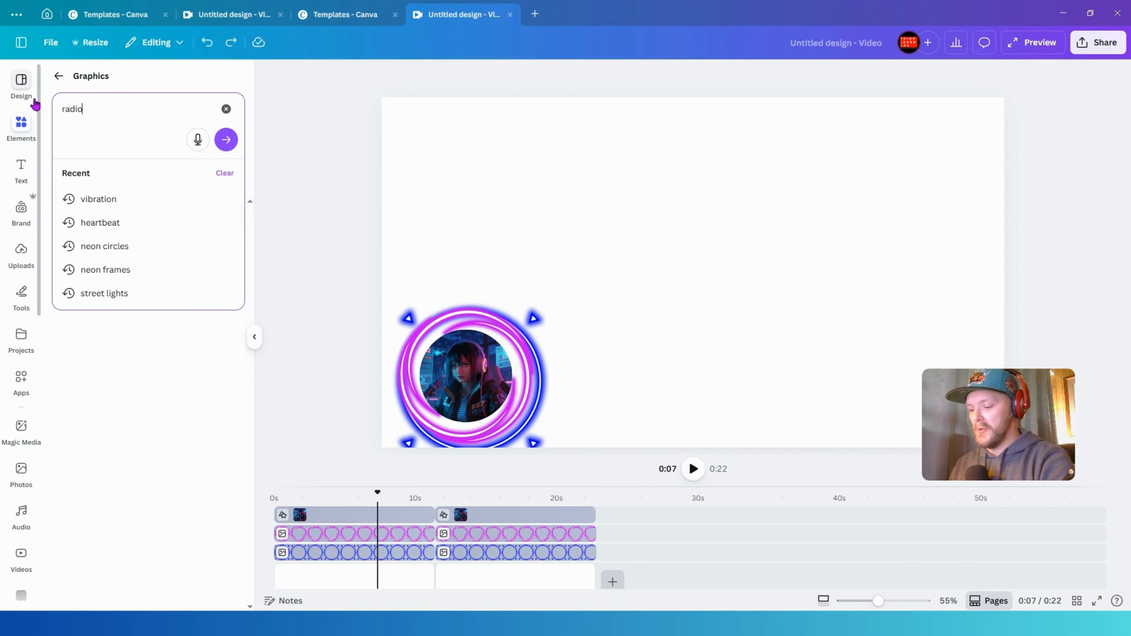
type(" static")
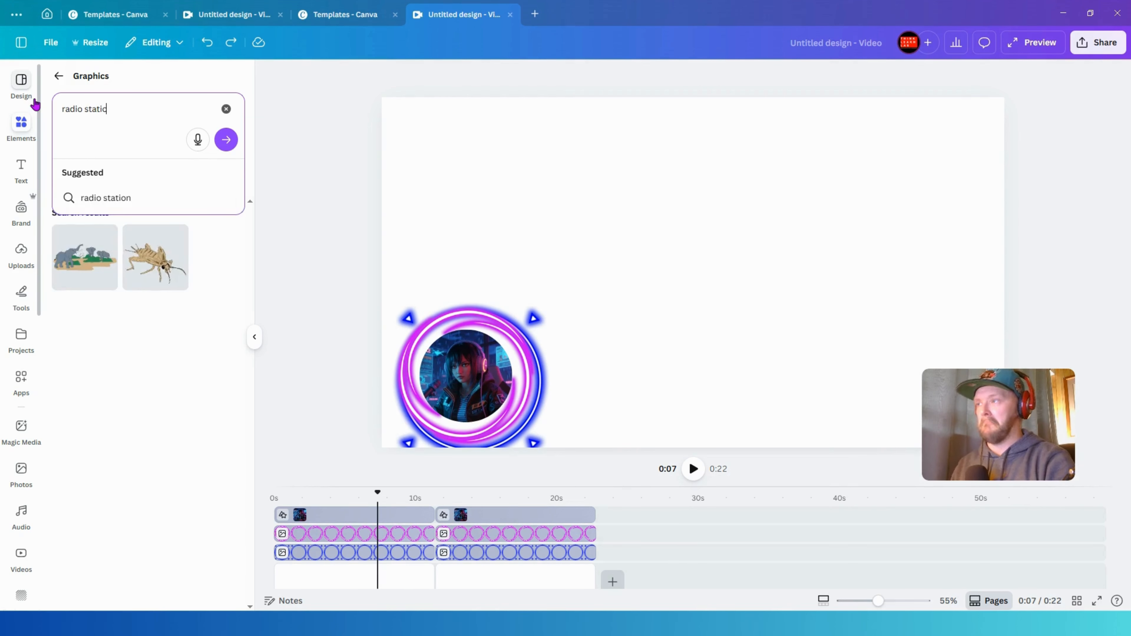
key("Return")
scroll(147, 266, "down", 5)
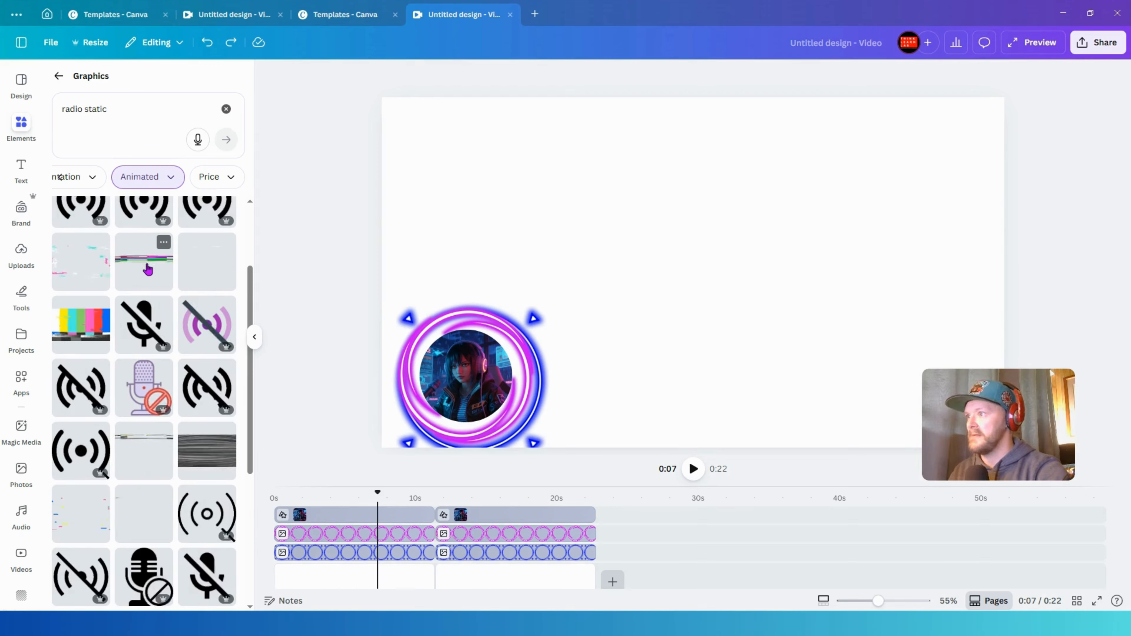
- Add an animated radio static graphic beside the ring and stretch its clip across the whole timeline
left_click_drag(148, 269, 667, 366)
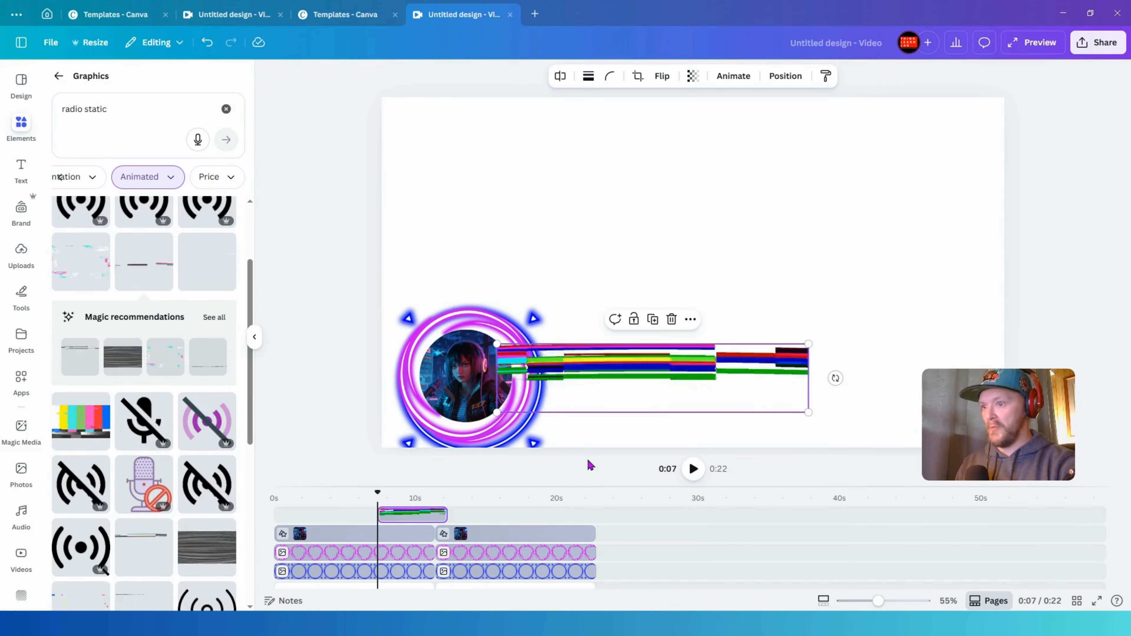
left_click_drag(380, 515, 275, 515)
left_click_drag(444, 515, 595, 515)
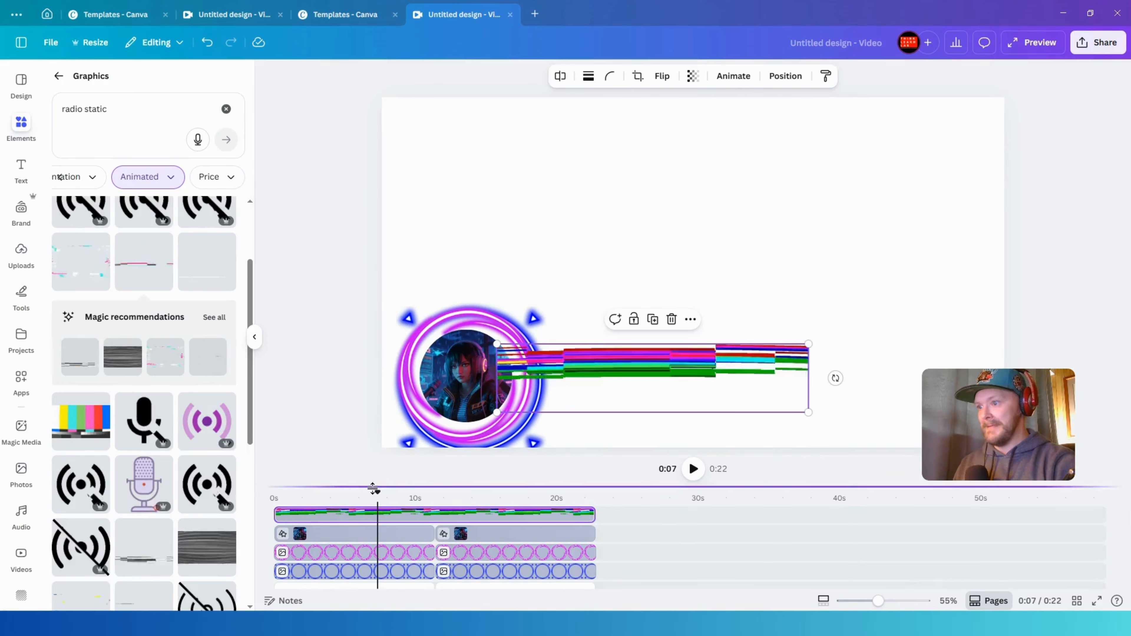
mouse_move(364, 524)
left_mouse_down()
mouse_move(361, 581)
mouse_move(357, 542)
mouse_move(372, 540)
left_mouse_up()
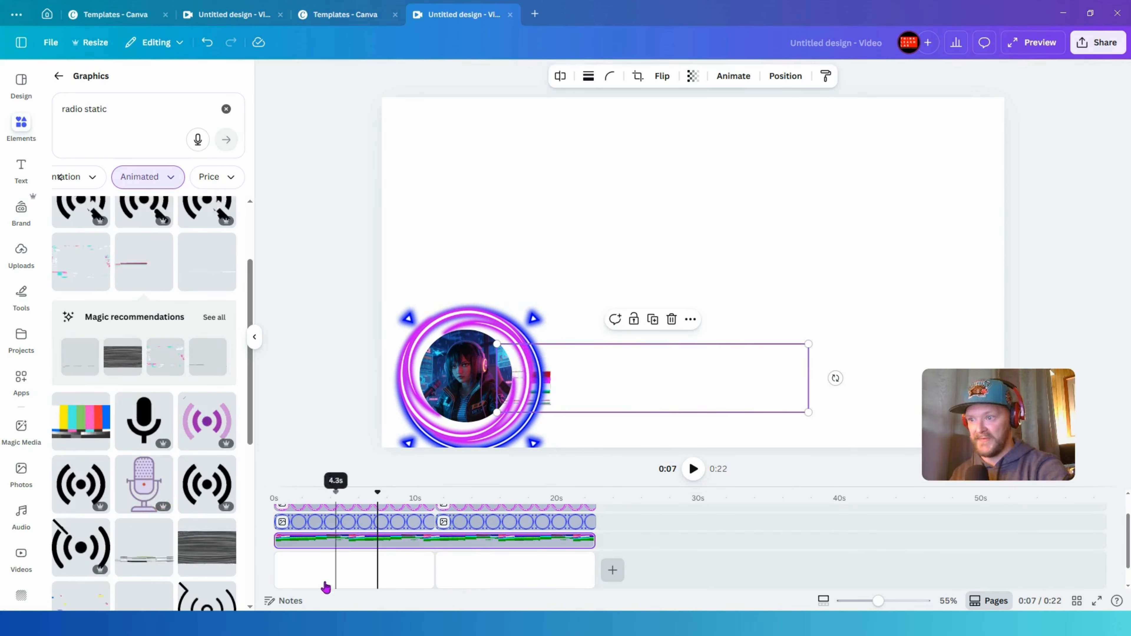
- Delete the second page and extend the first page to about 22.7 s
left_click(477, 574)
key("Delete")
left_click(408, 576)
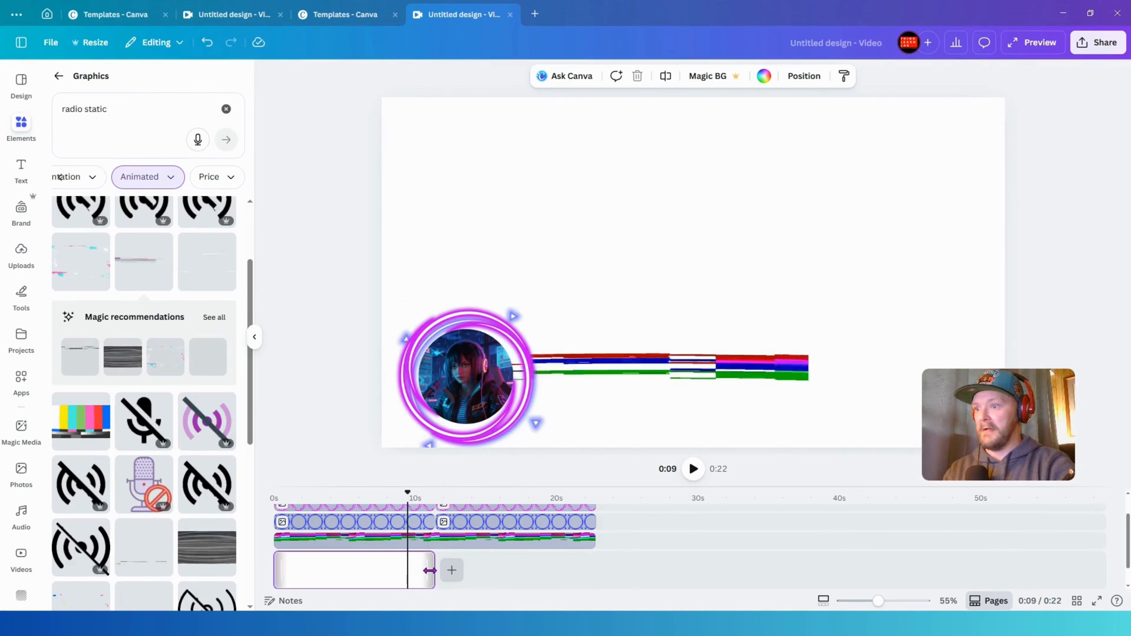
left_click_drag(430, 573, 595, 579)
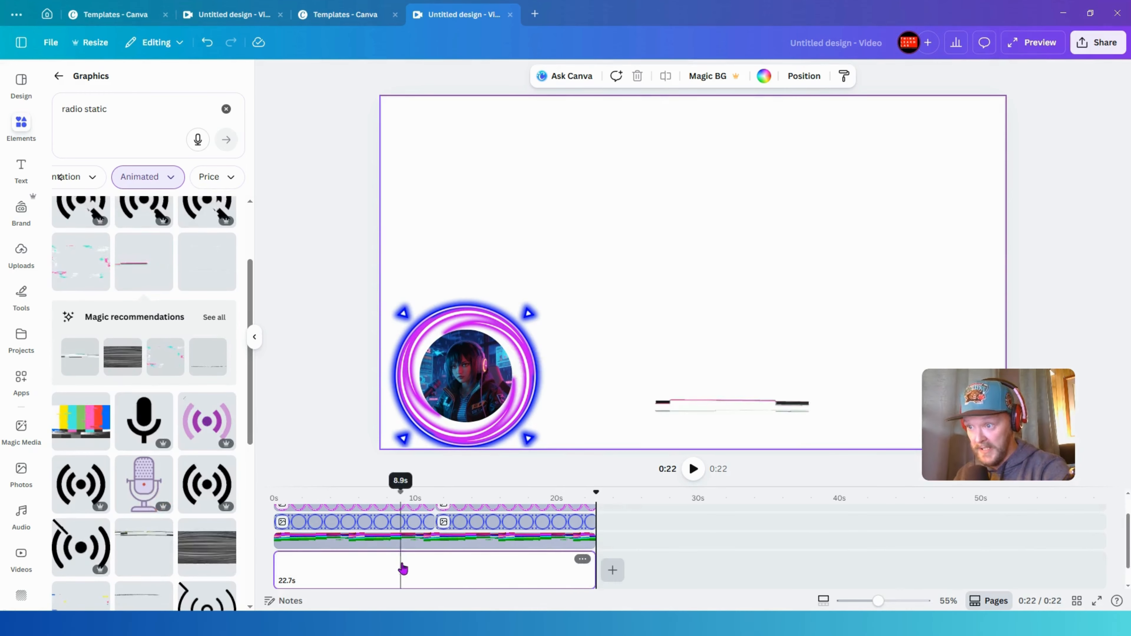
- Delete the radio static graphic from the canvas
scroll(425, 578, "up", 1)
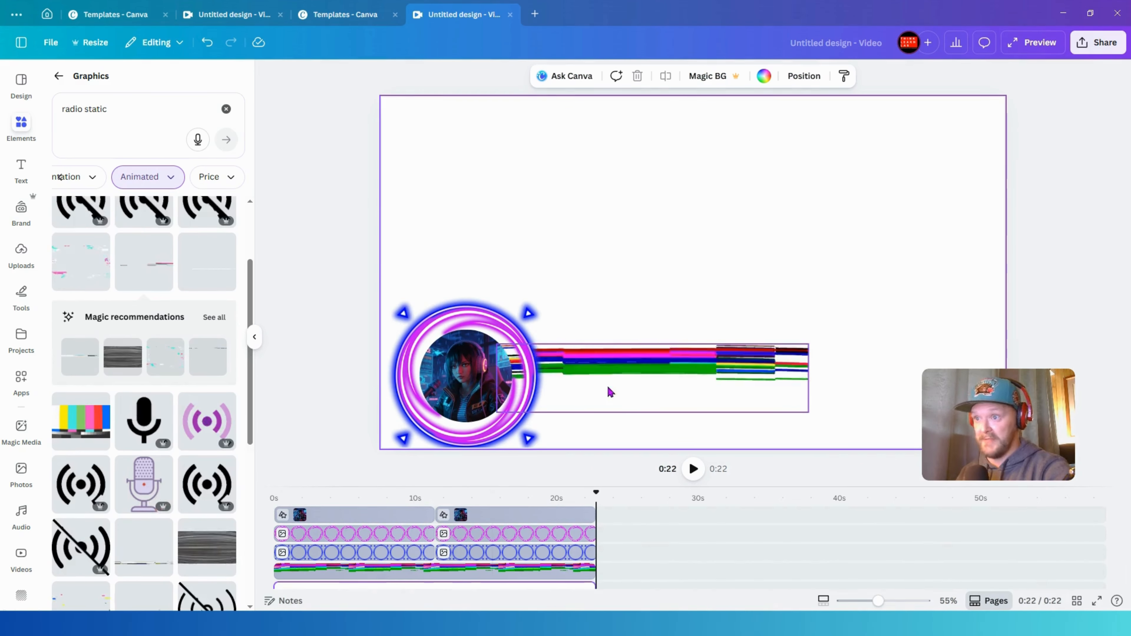
left_click_drag(606, 392, 583, 398)
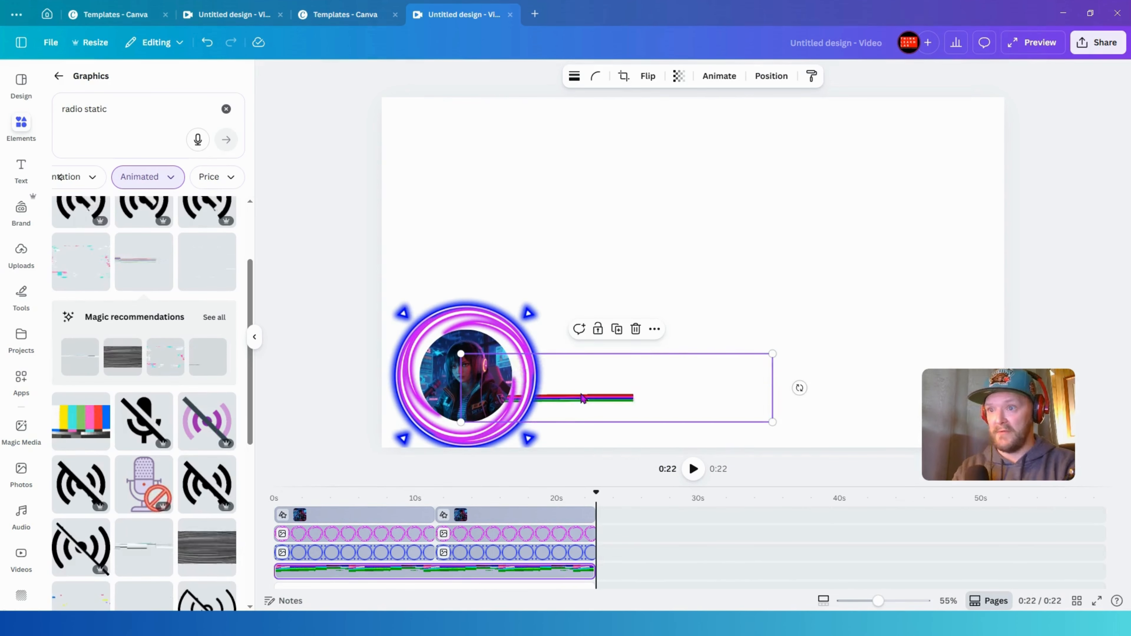
key("Delete")
- Search the animated graphics for radio waves
scroll(144, 416, "down", 5)
scroll(143, 416, "down", 10)
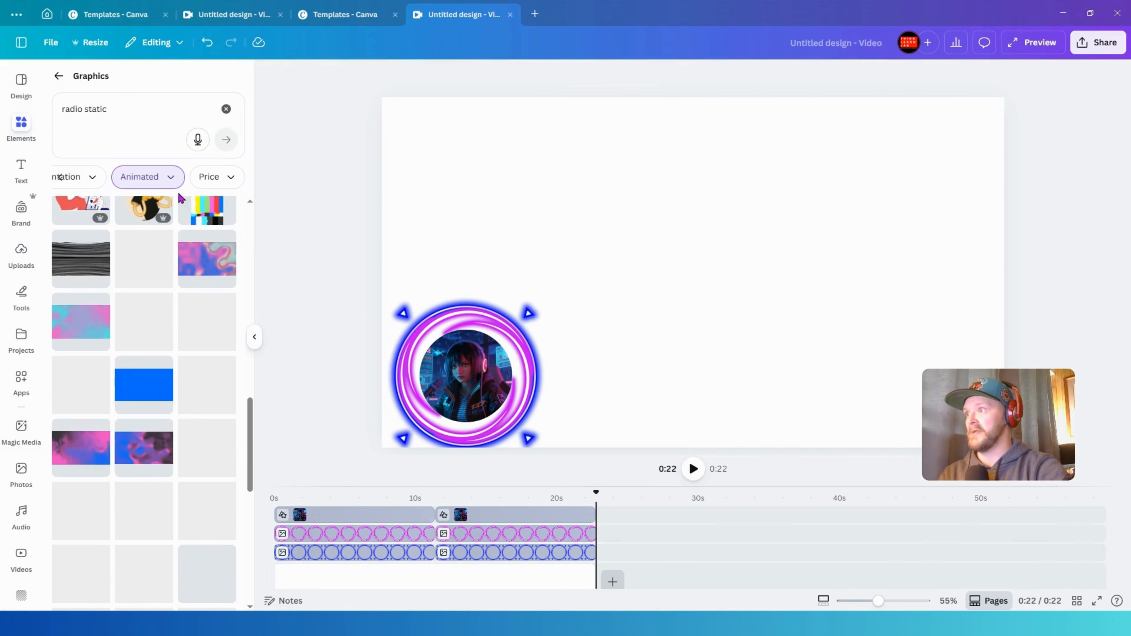
scroll(178, 323, "down", 3)
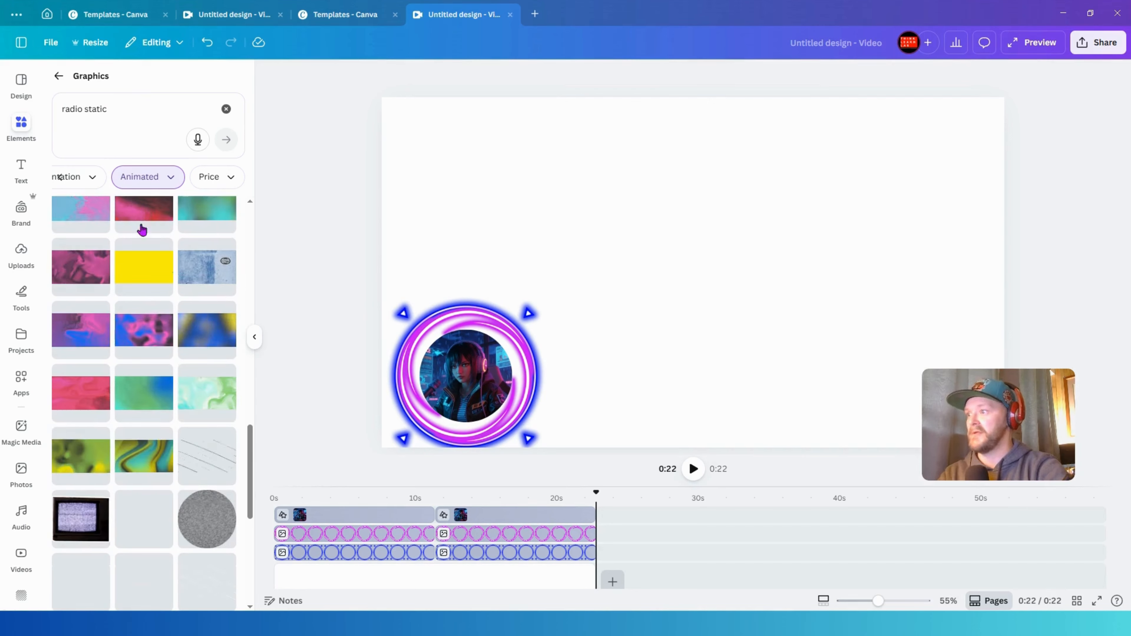
scroll(174, 301, "down", 10)
scroll(166, 286, "down", 1)
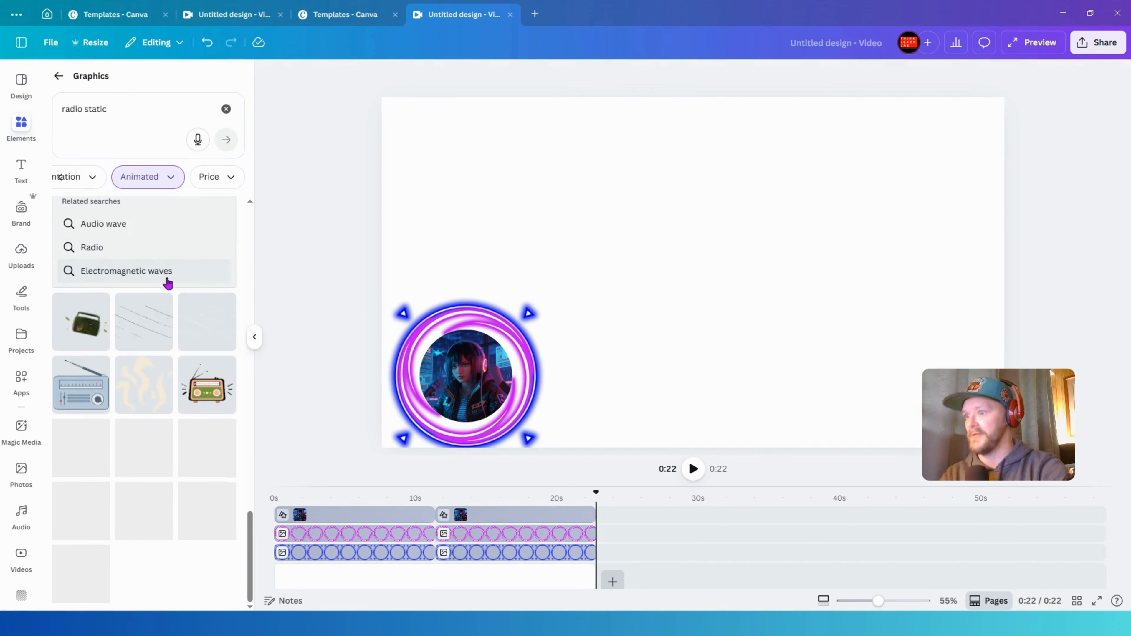
scroll(152, 376, "up", 15)
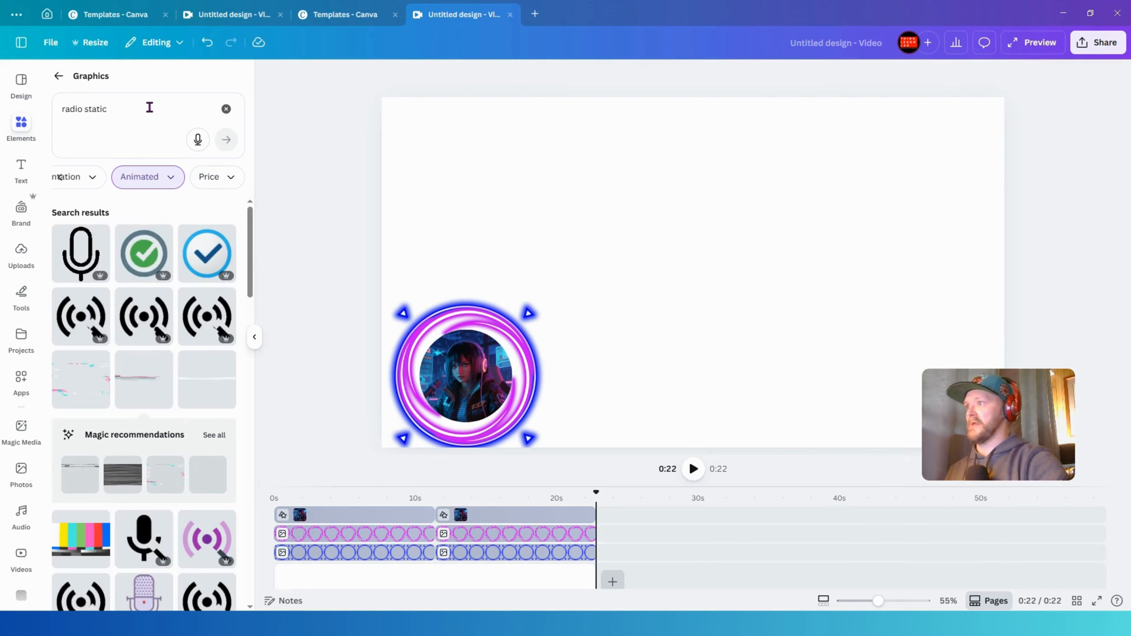
left_click(130, 109)
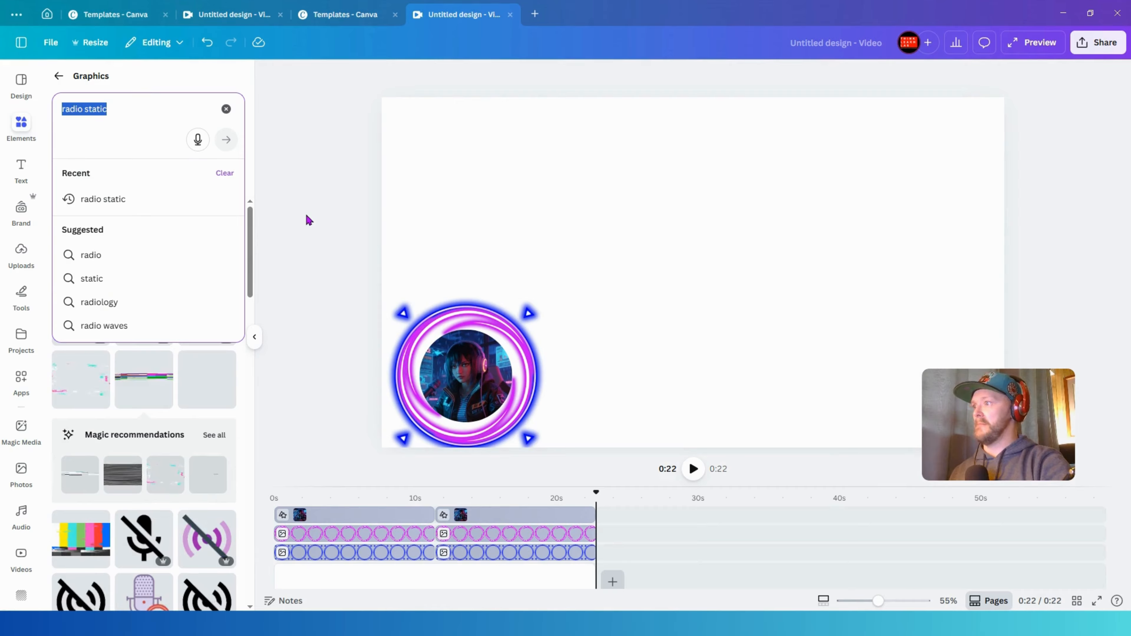
left_click(116, 330)
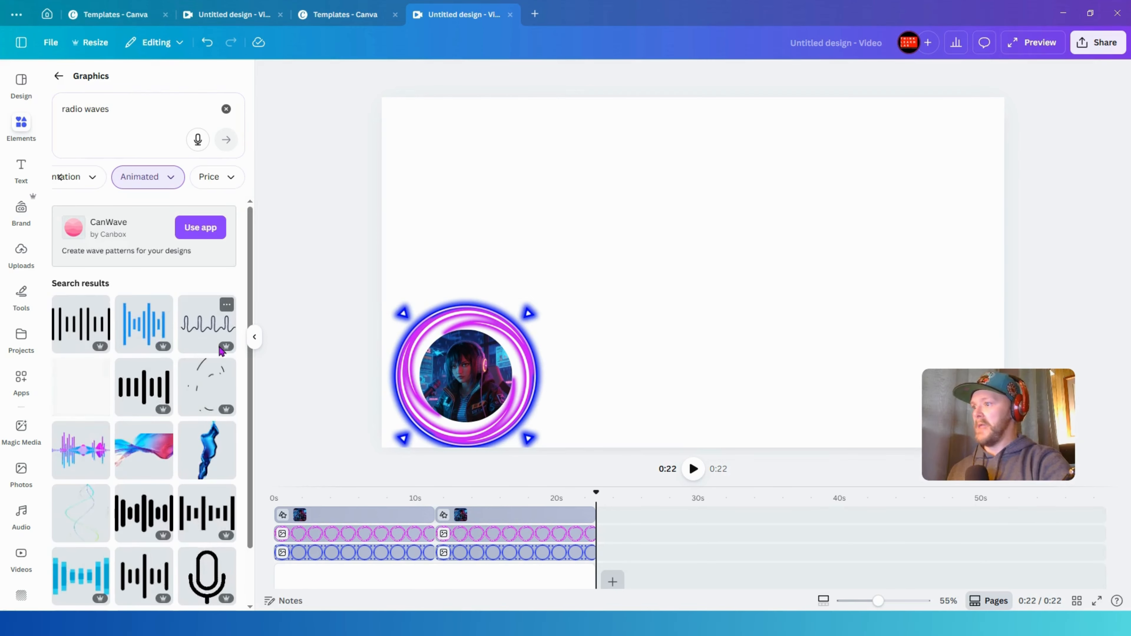
- Add the pink-and-blue radio waves graphic and place it to the right of the ring
left_click(75, 455)
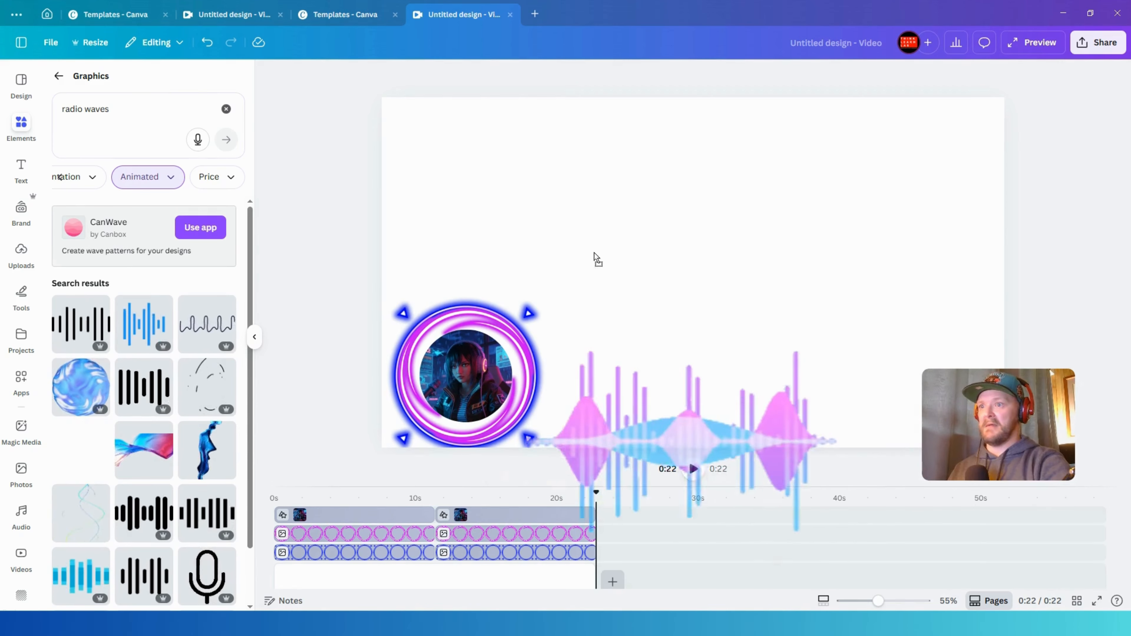
left_click_drag(926, 148, 680, 320)
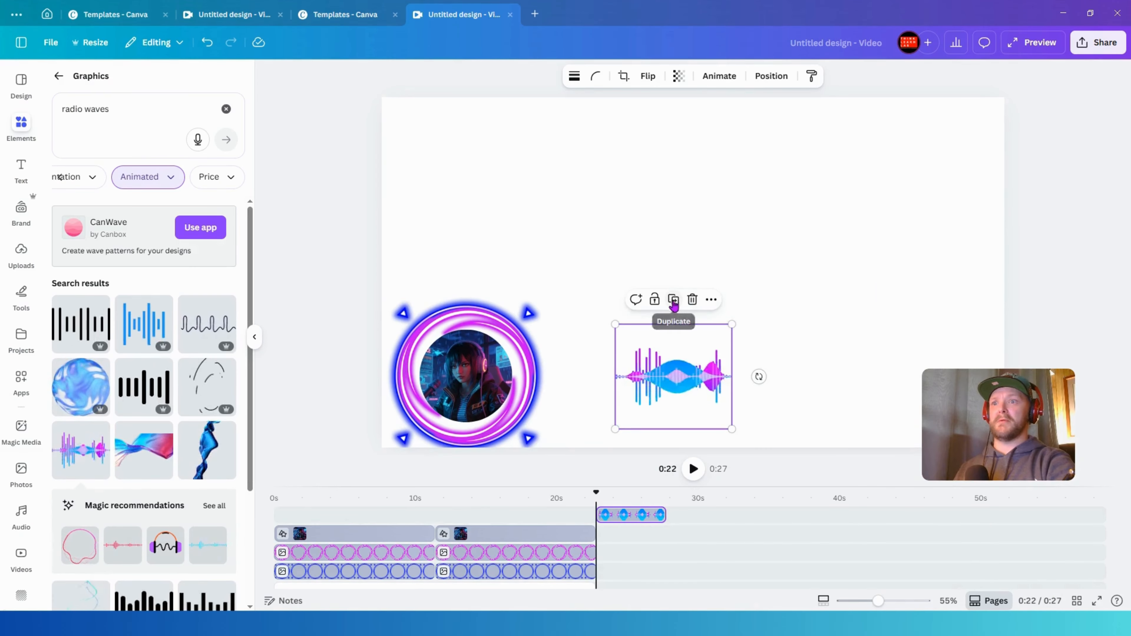
- Duplicate the waveform, move the copy beside it, and flip the copy horizontally
left_click(673, 299)
left_click_drag(779, 357, 784, 353)
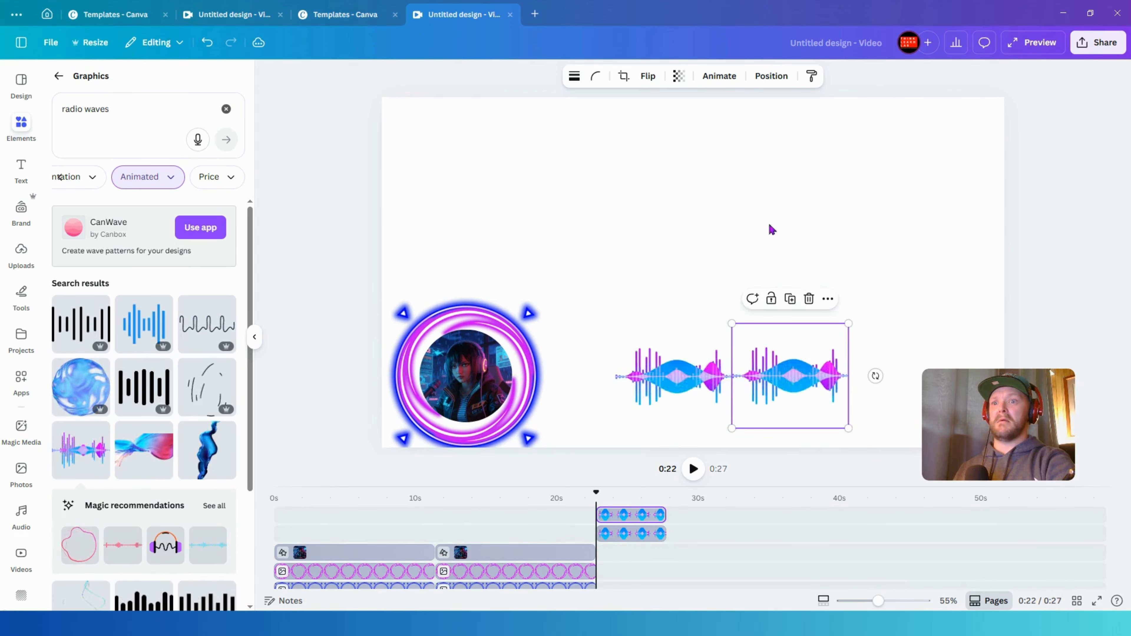
left_click(647, 80)
left_click(665, 109)
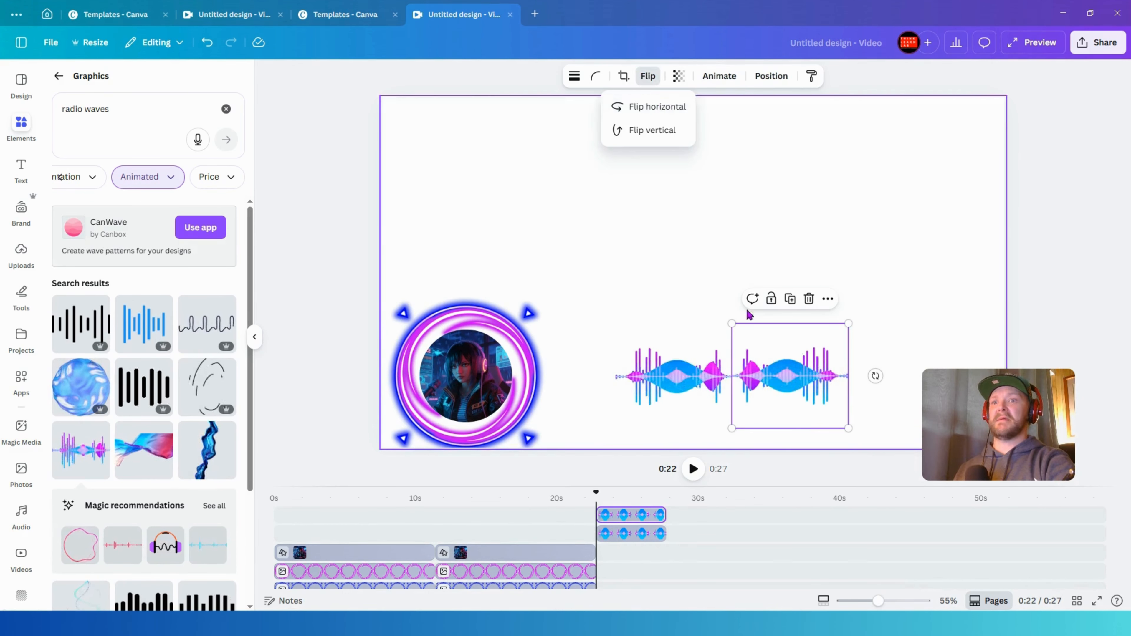
- Set the flipped copy's transparency to 29 and overlap it onto the original waveform
left_click(776, 358)
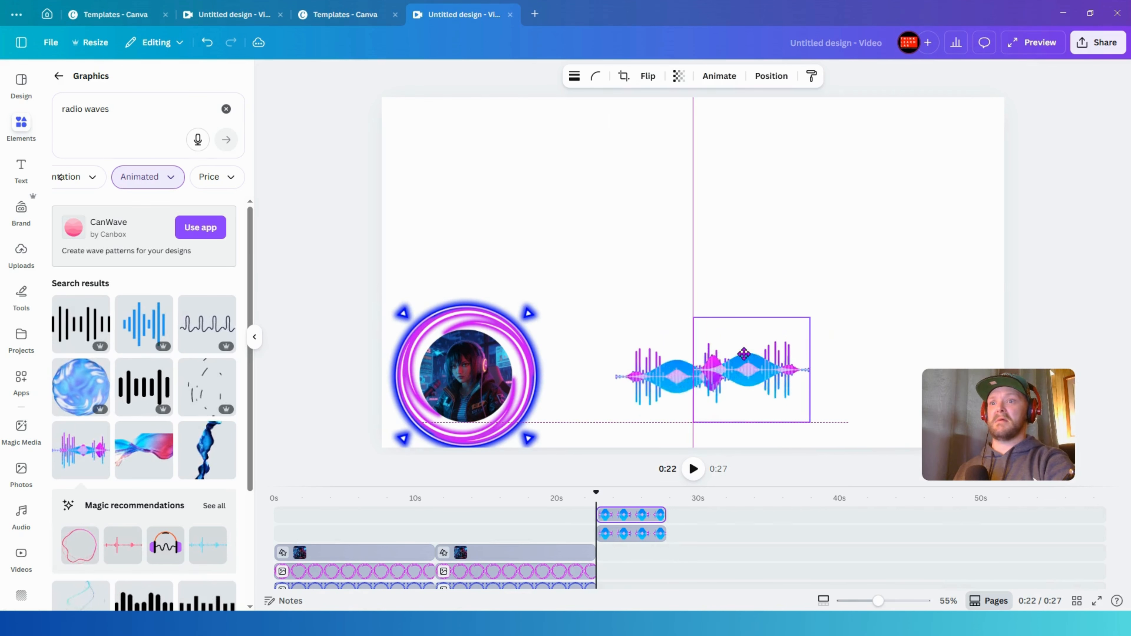
left_click(677, 82)
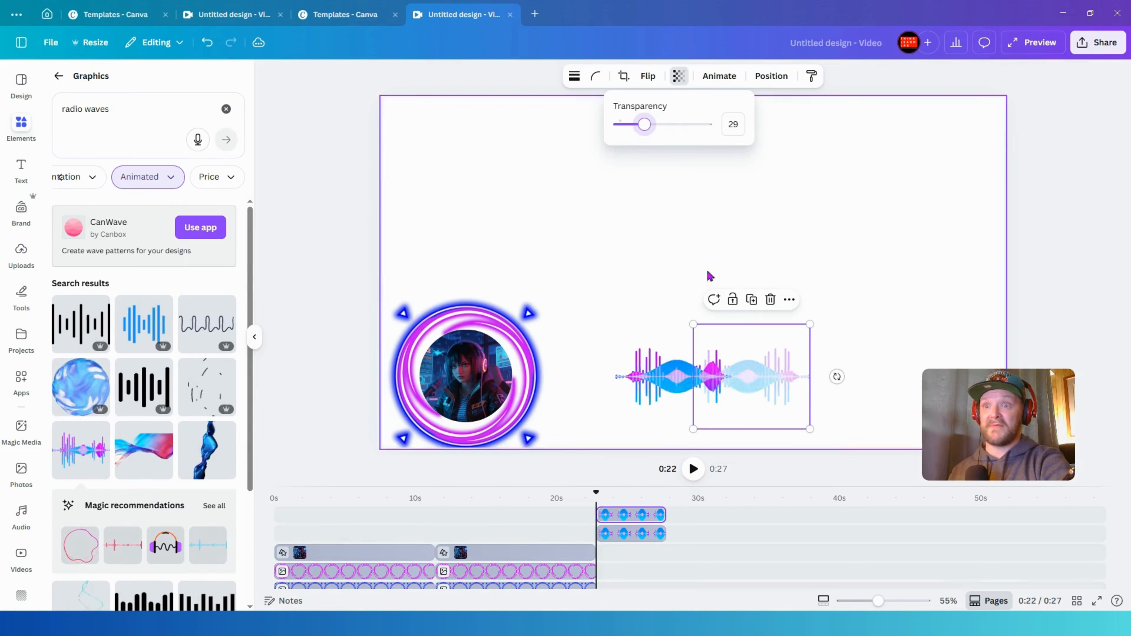
left_click_drag(751, 337, 737, 338)
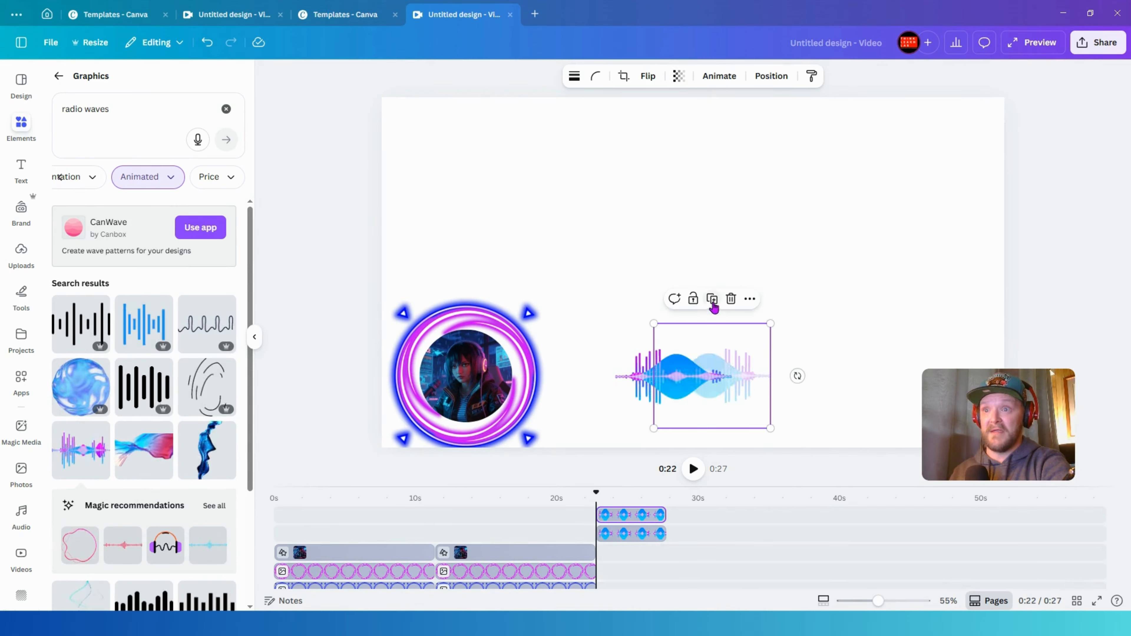
- Select both waveforms and group them
left_click(712, 306)
left_click(654, 298)
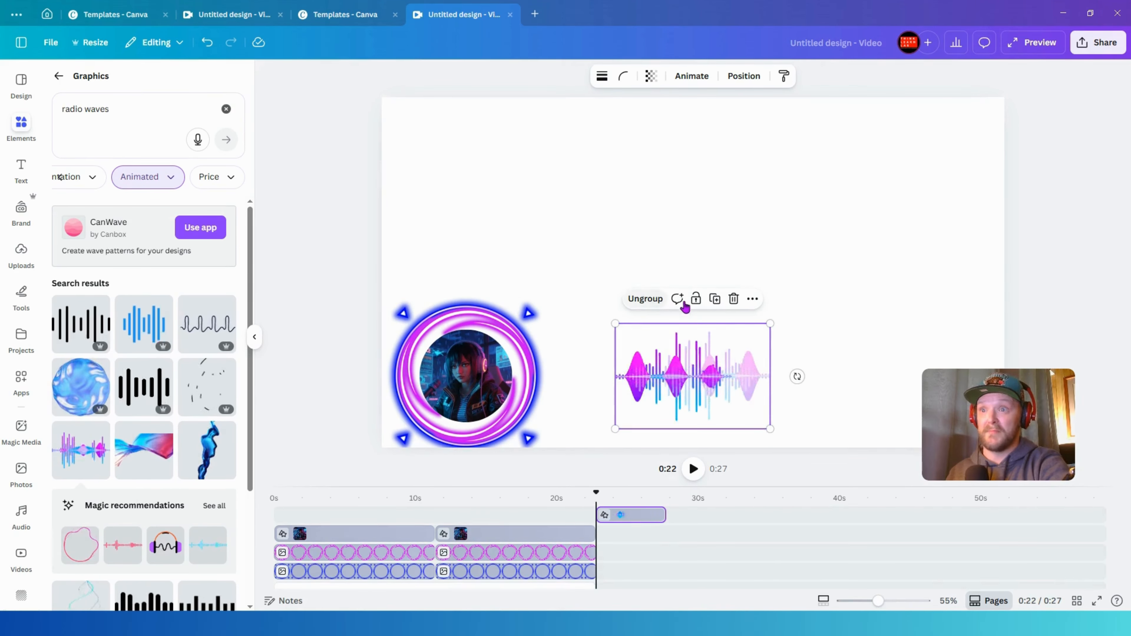
- Duplicate the grouped waveform, shrink the copy, and overlap it onto the original waveform
left_click(713, 300)
left_click_drag(775, 369, 849, 364)
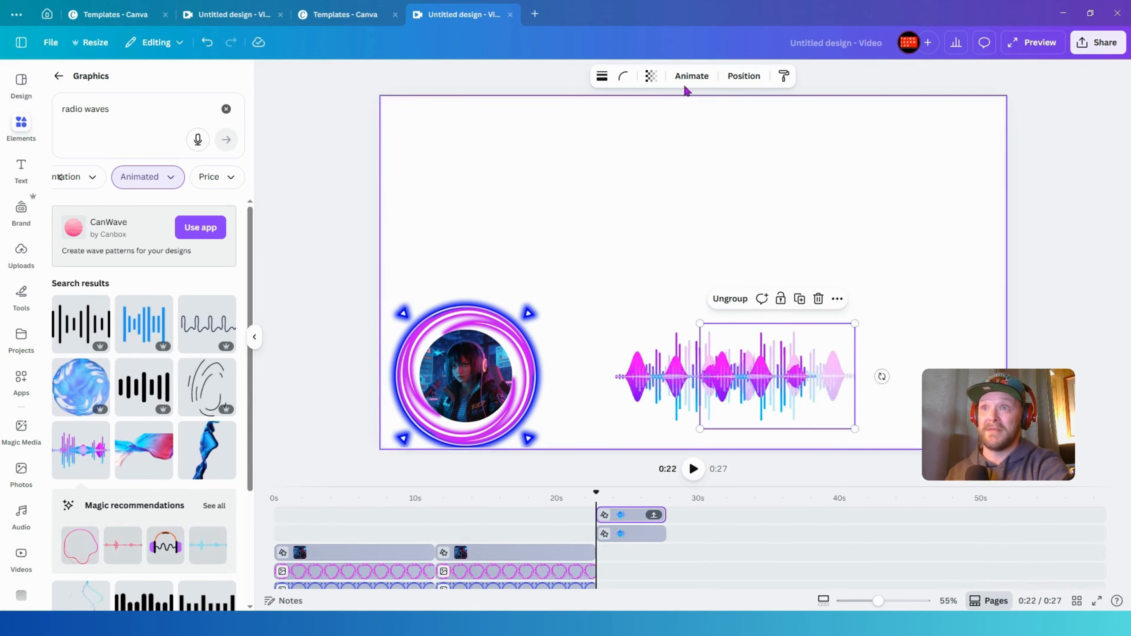
left_click_drag(798, 418, 811, 338)
left_click_drag(789, 376, 785, 180)
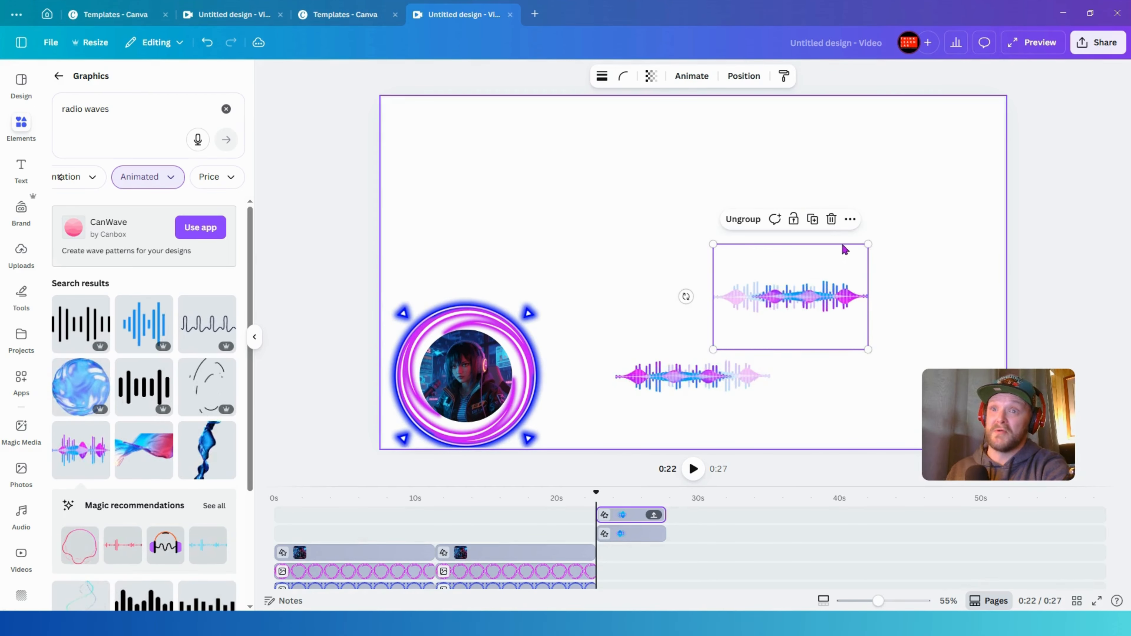
left_click_drag(867, 245, 816, 285)
left_click_drag(770, 333, 771, 347)
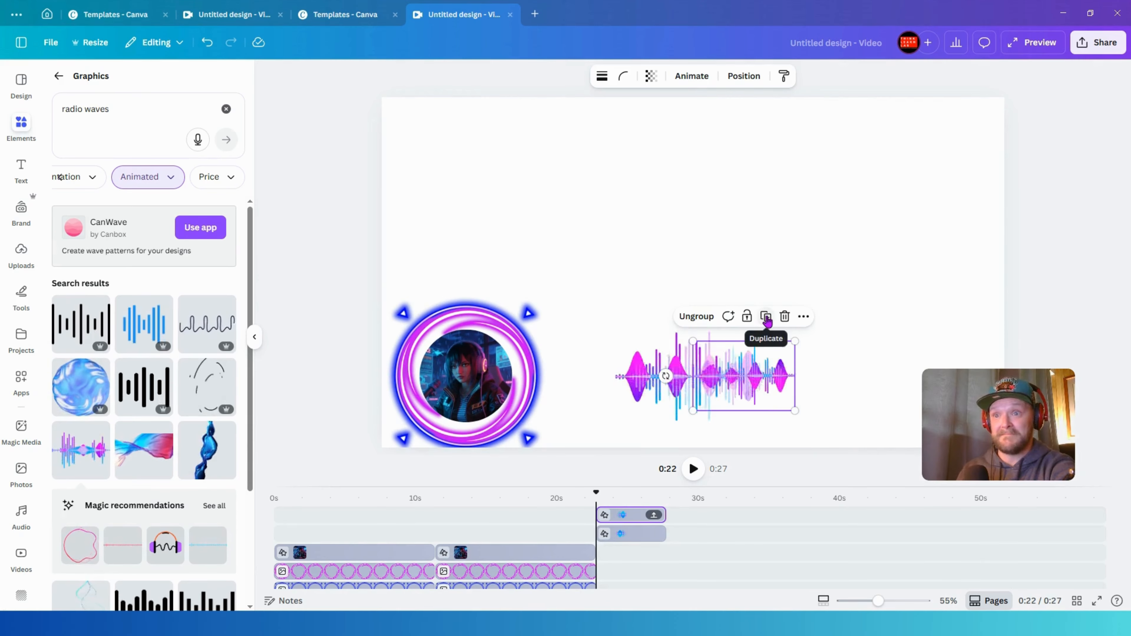
- Duplicate the waveform again, move the copy left over the original, and set its transparency to 57
left_click(766, 317)
left_click_drag(807, 395, 595, 376)
left_click(651, 76)
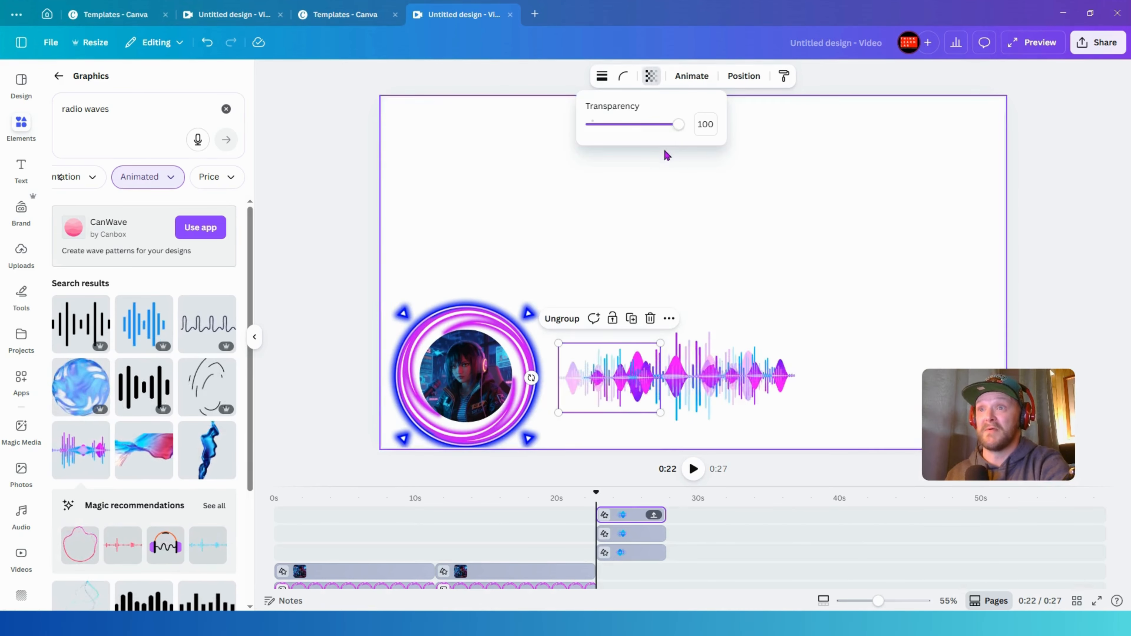
left_click_drag(677, 124, 640, 127)
- Browse further through the animated radio waves graphic results
scroll(142, 424, "down", 4)
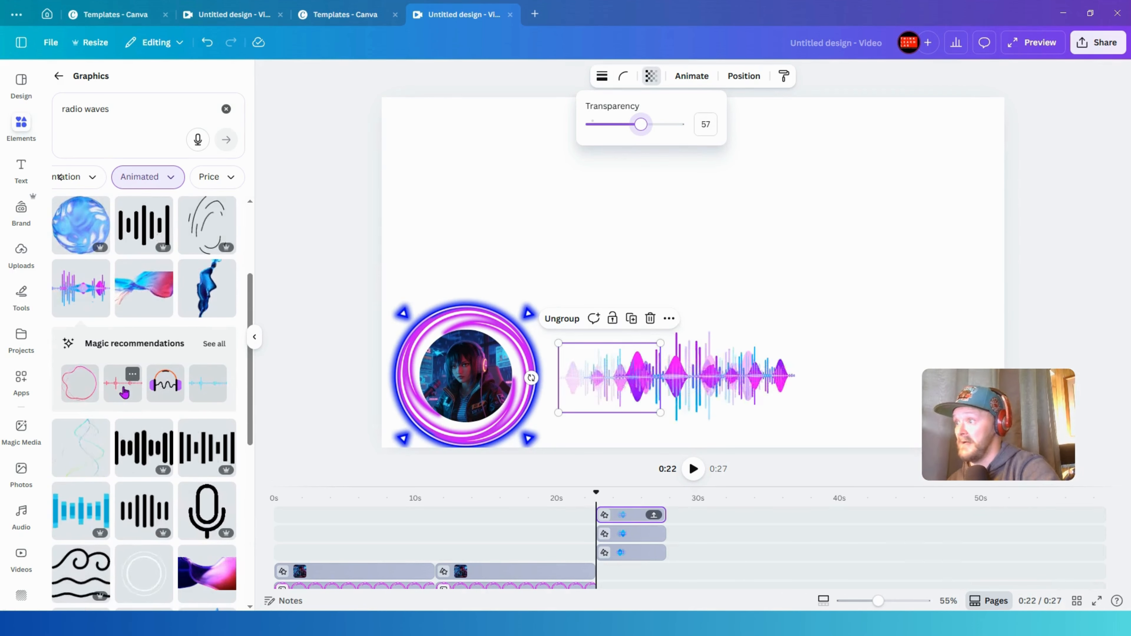
scroll(134, 445, "down", 5)
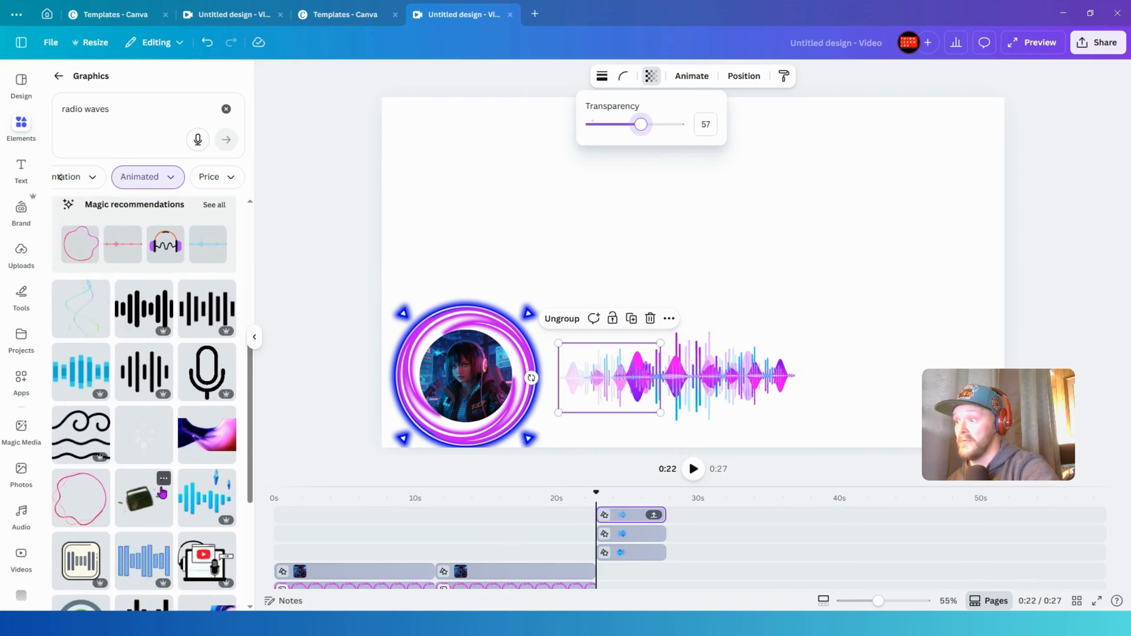
scroll(162, 466, "down", 5)
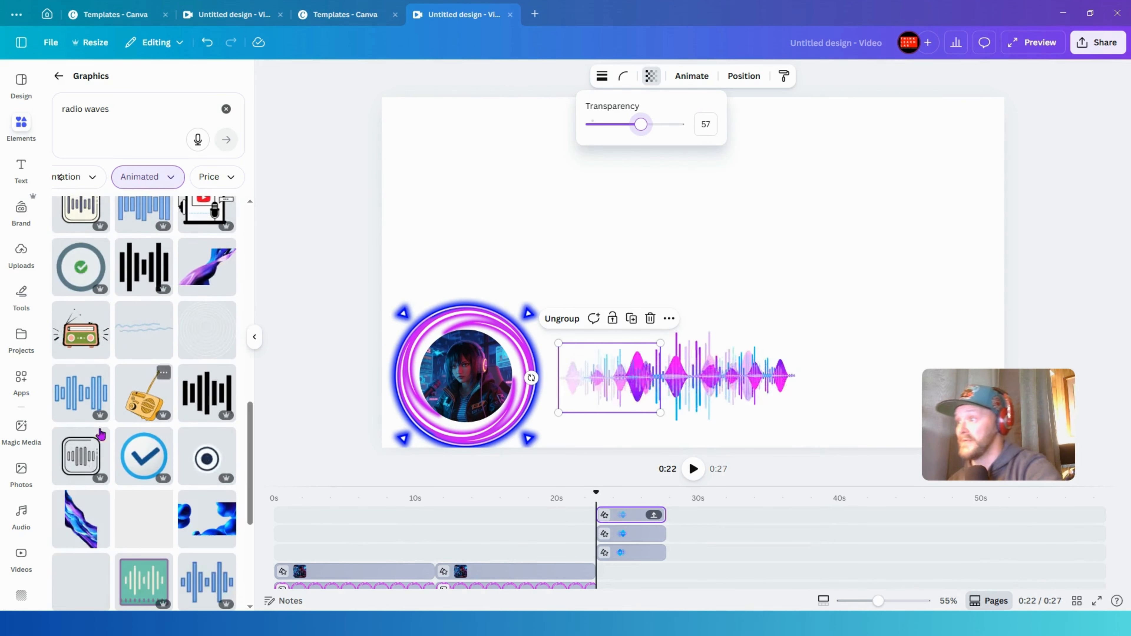
scroll(201, 439, "down", 5)
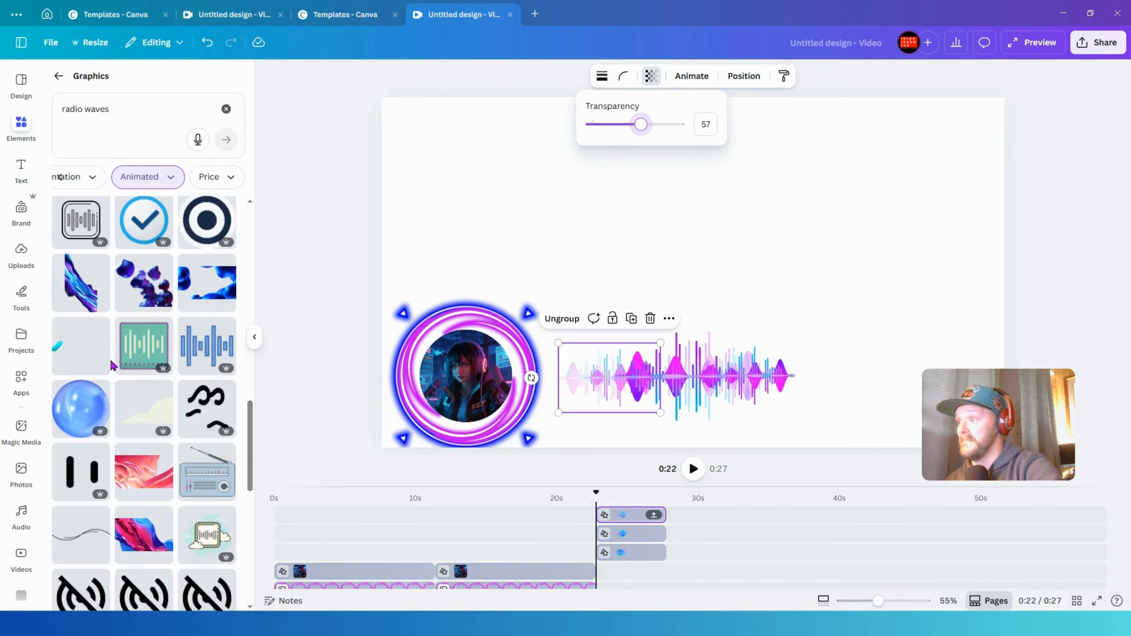
scroll(218, 428, "down", 10)
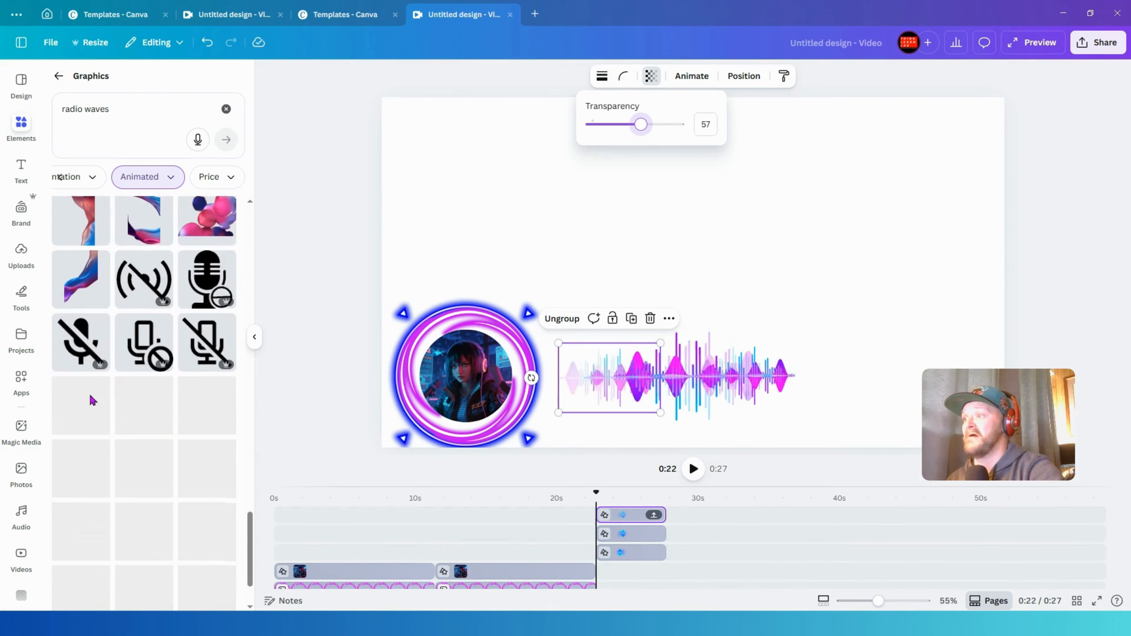
scroll(217, 428, "down", 2)
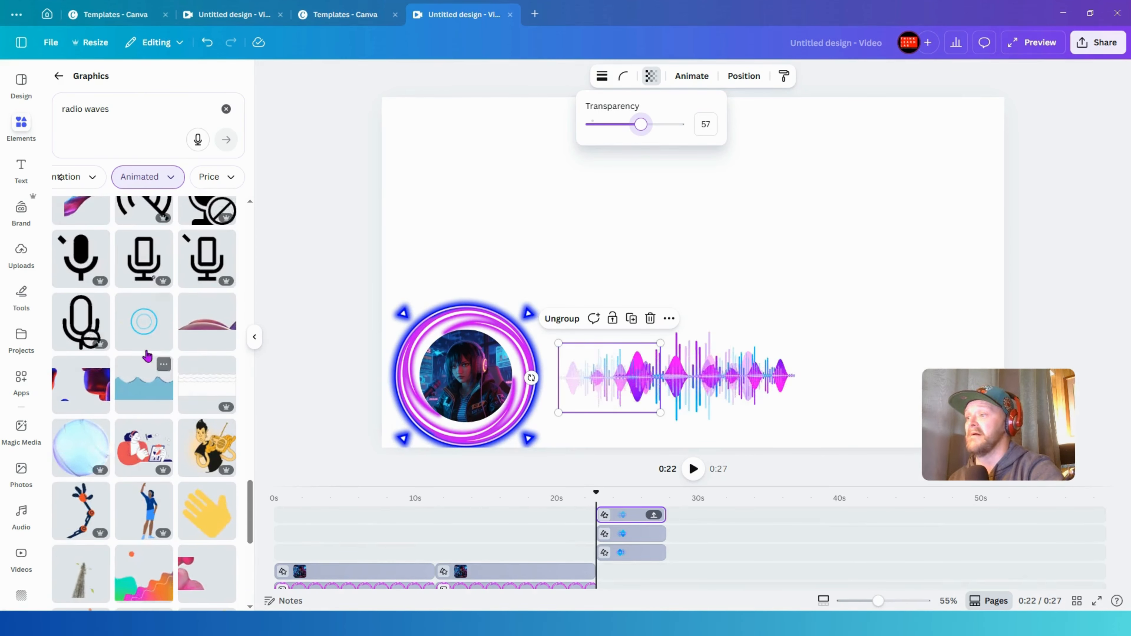
scroll(178, 414, "down", 8)
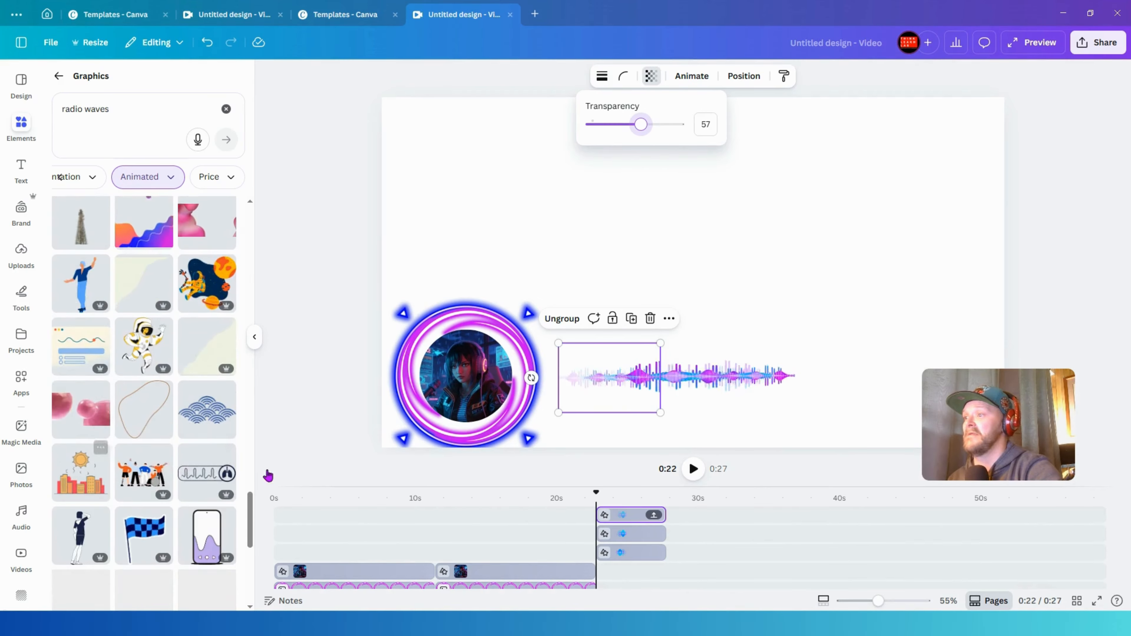
scroll(196, 468, "down", 10)
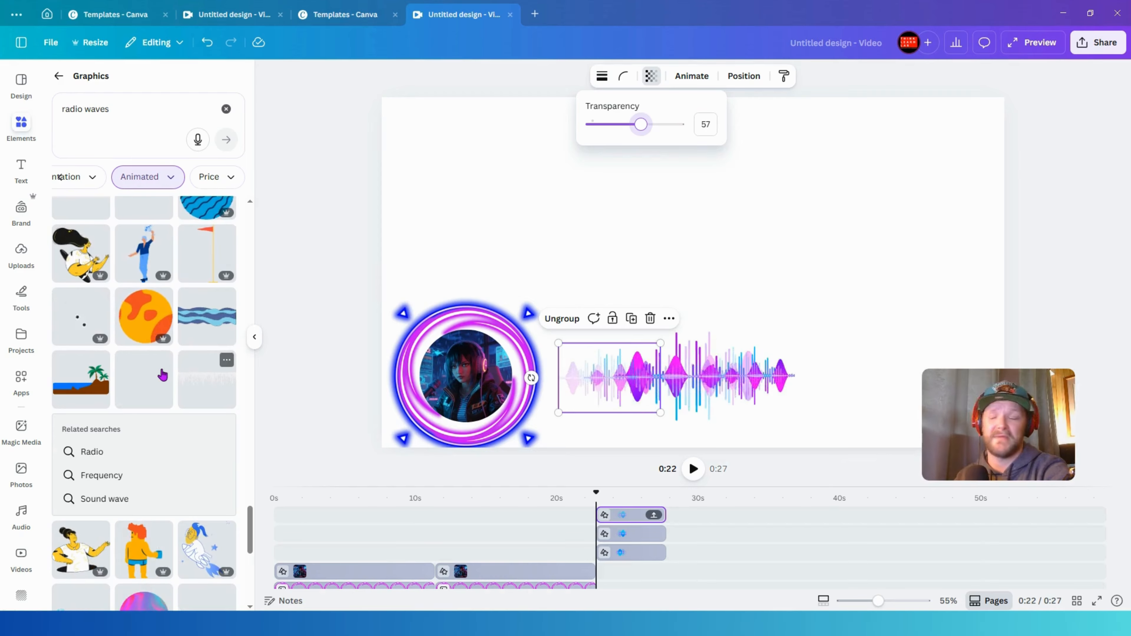
scroll(162, 375, "down", 5)
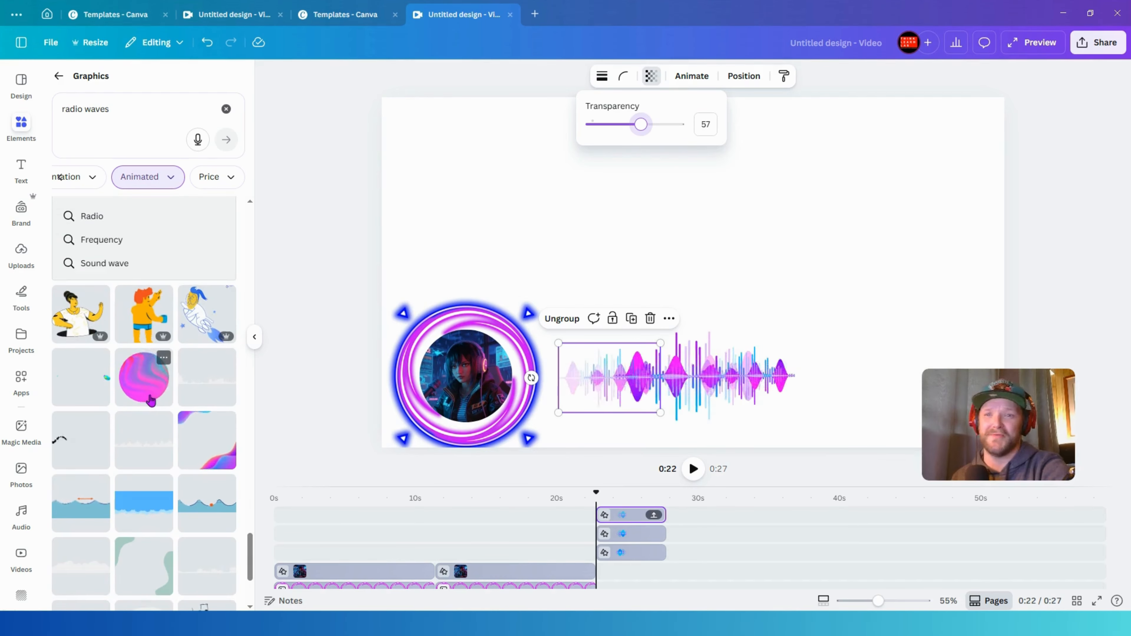
scroll(129, 432, "down", 4)
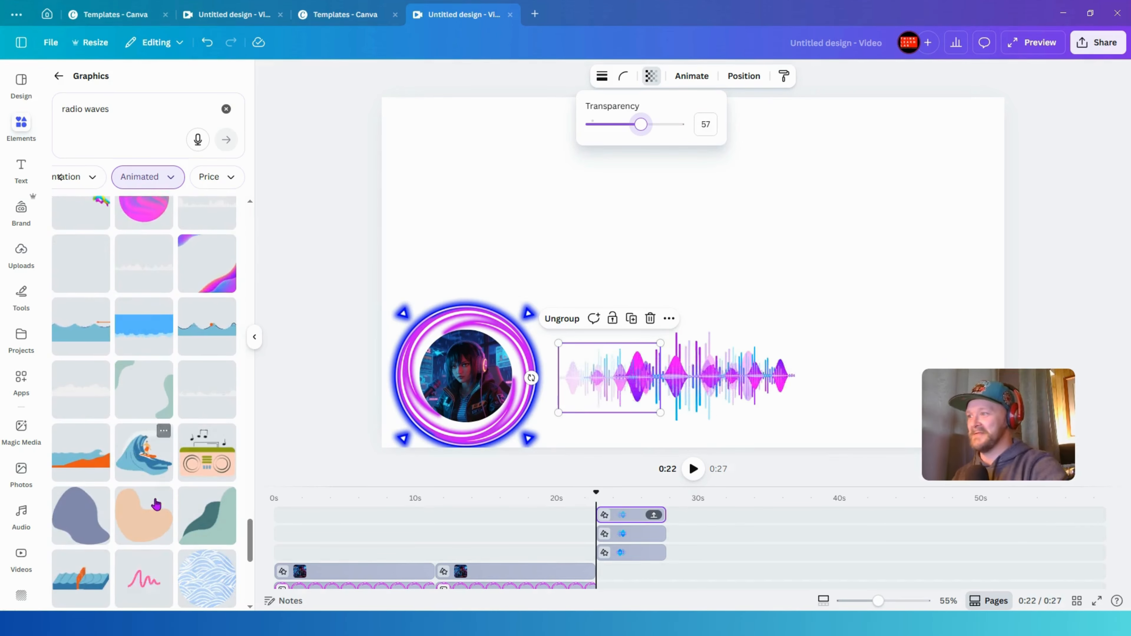
scroll(154, 502, "down", 4)
scroll(157, 483, "down", 8)
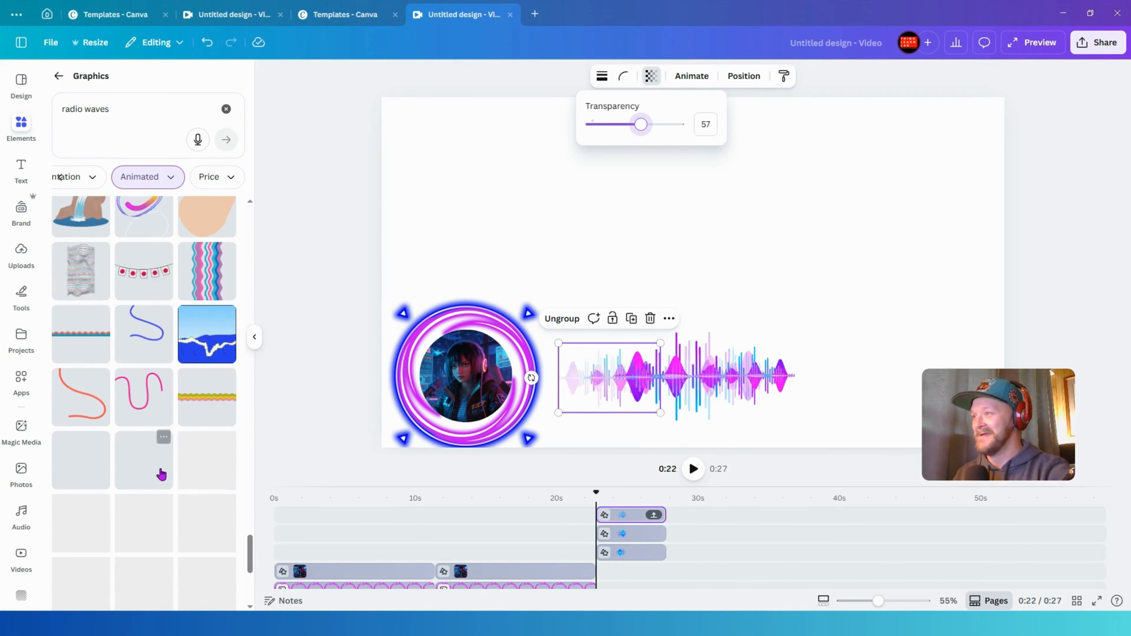
scroll(145, 441, "down", 5)
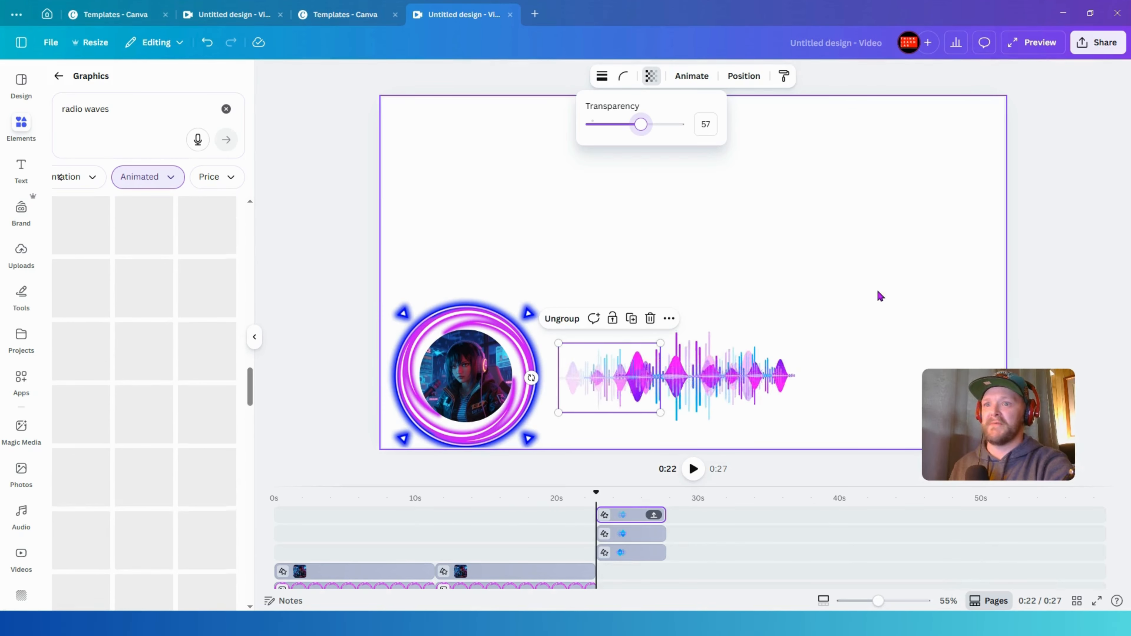
- Select all the waveform copies, group them, and resize the group to sit beside the ring
left_click(810, 316)
left_click_drag(853, 304, 591, 385)
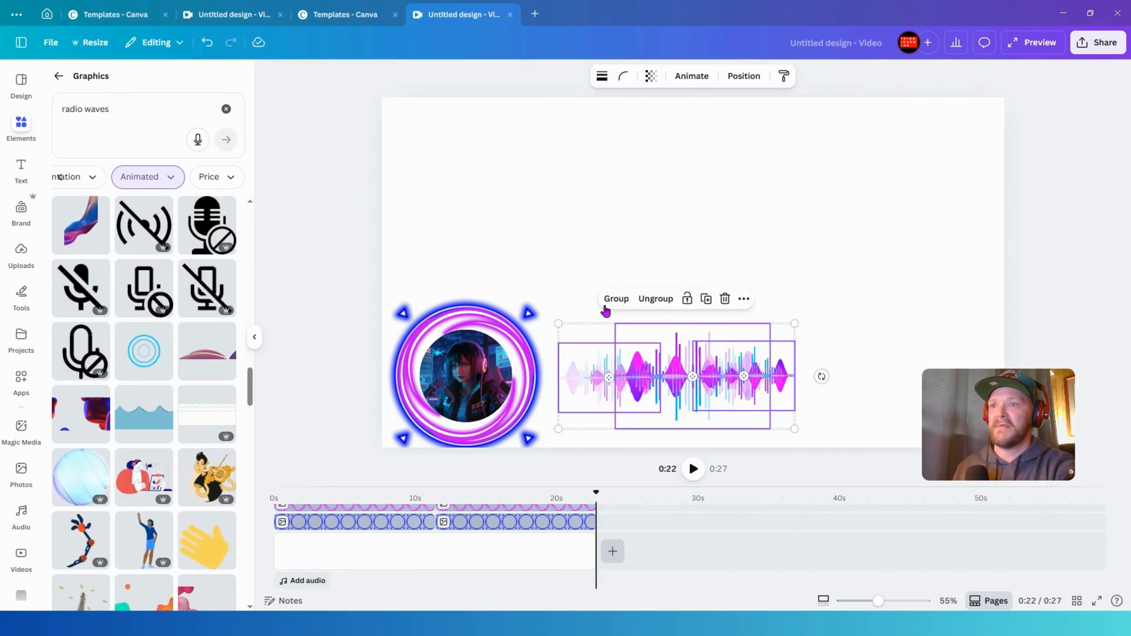
left_click(616, 300)
left_click_drag(795, 324, 675, 365)
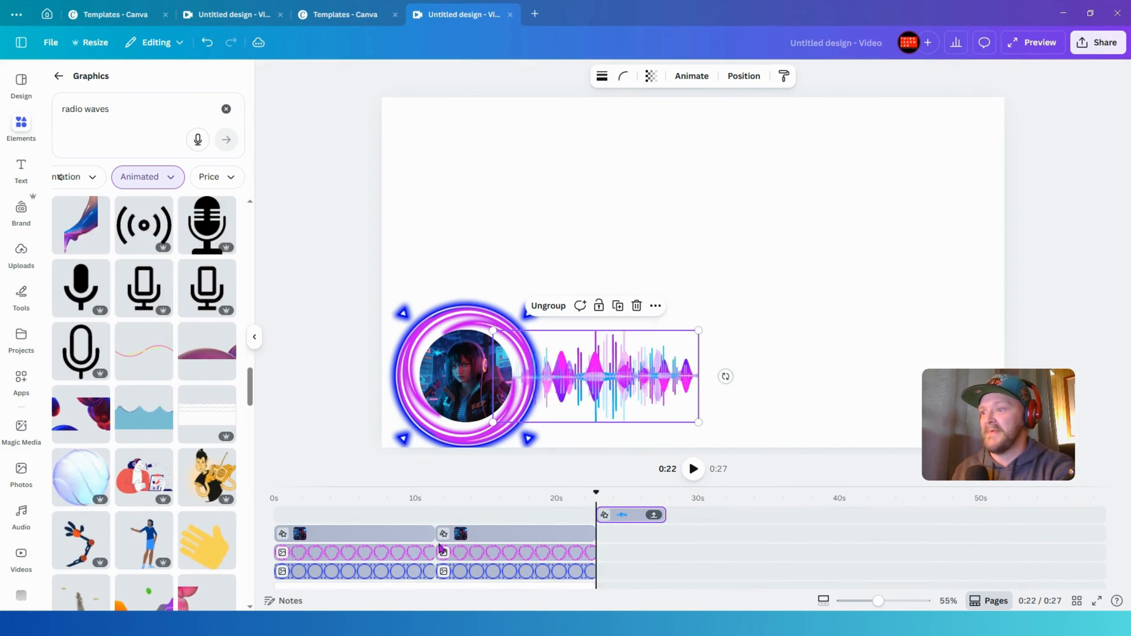
- Move the waveform group's clip to the start of the timeline and play the preview
left_click_drag(631, 514, 224, 496)
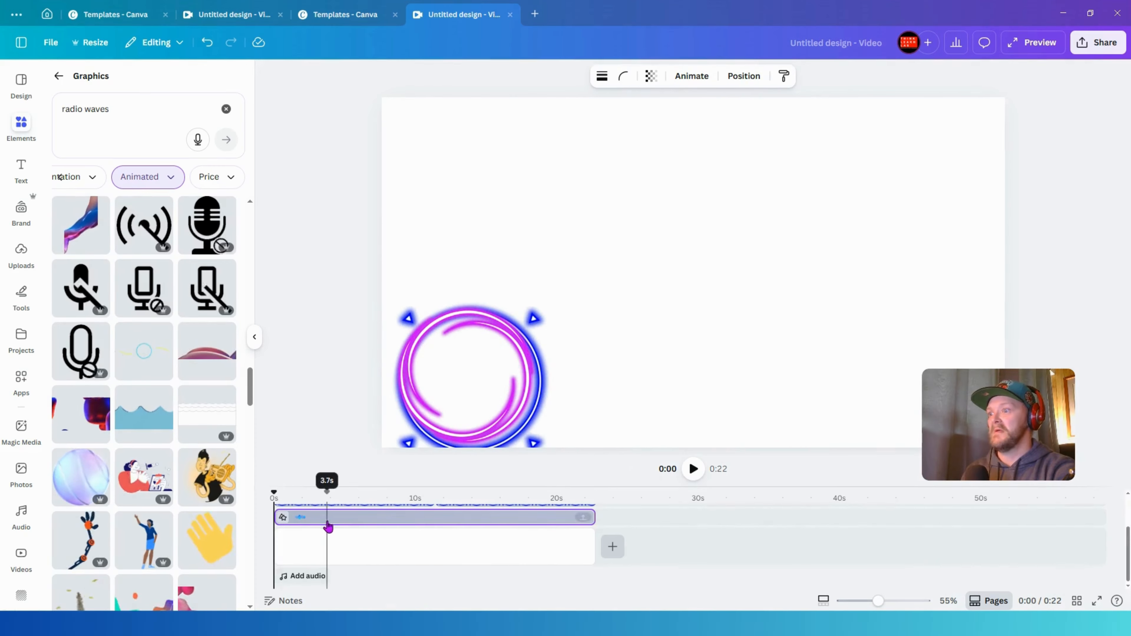
scroll(328, 527, "up", 2)
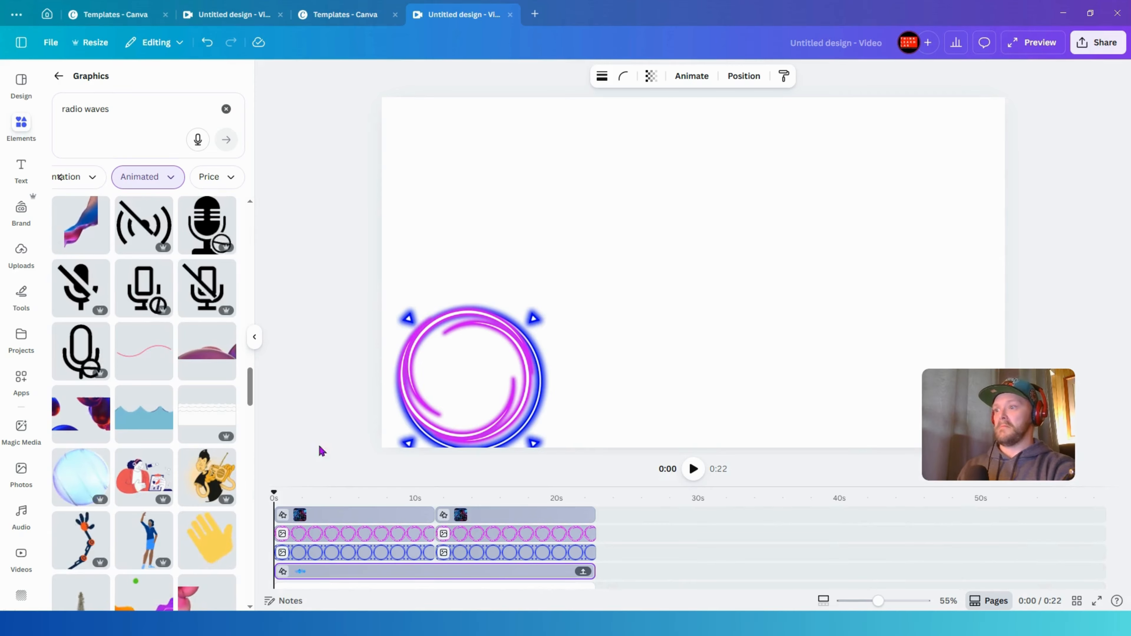
left_click(693, 468)
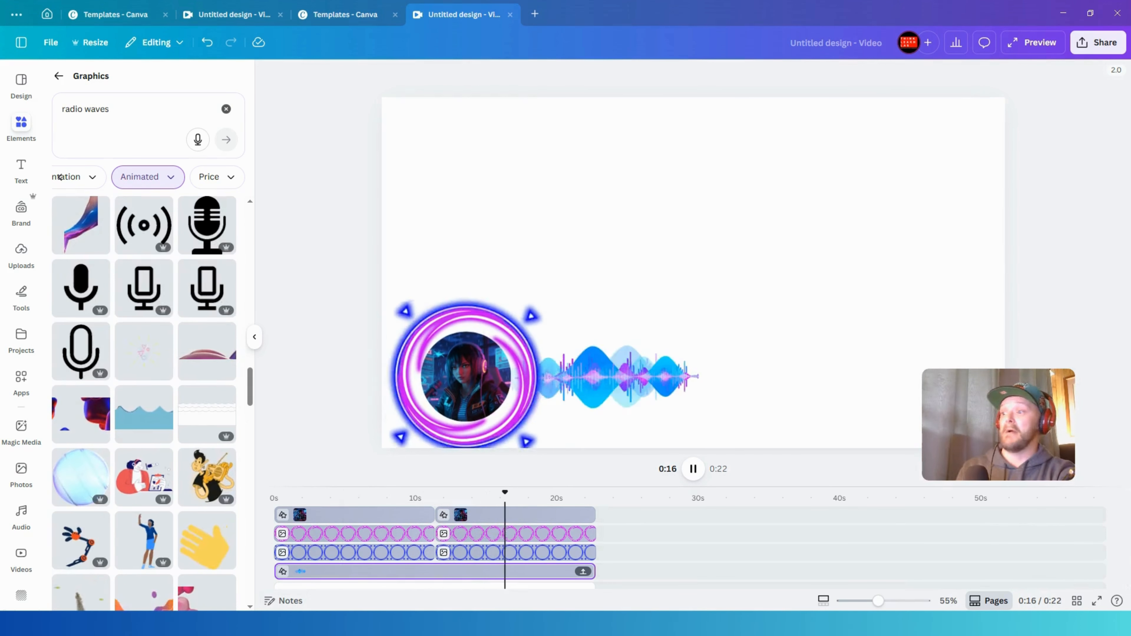
left_click(21, 251)
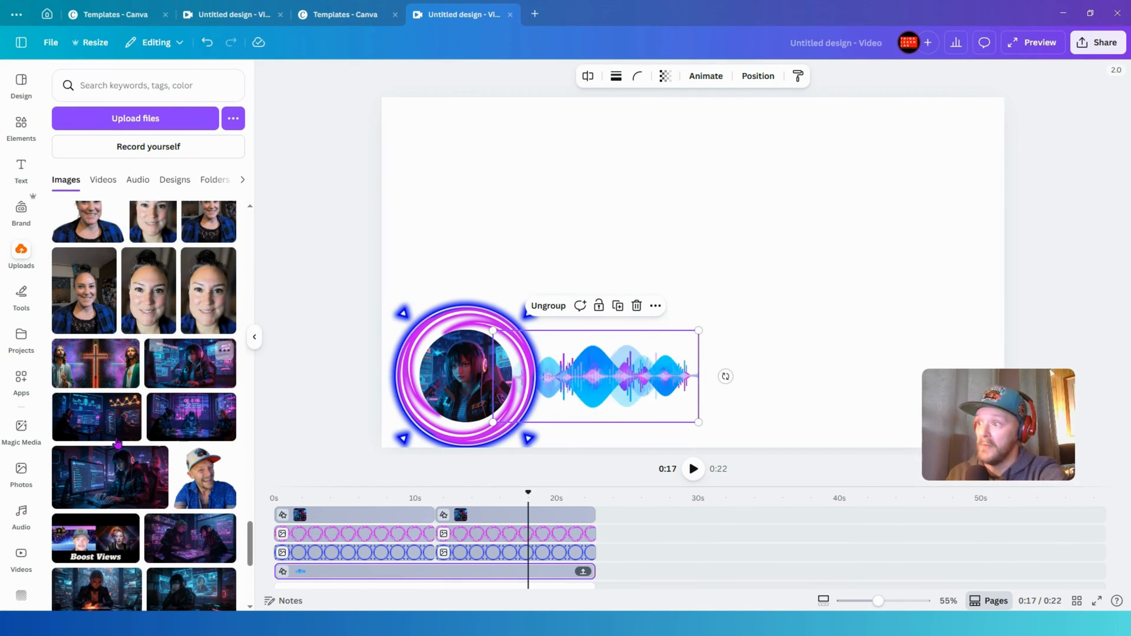
left_click(103, 179)
scroll(191, 436, "down", 3)
scroll(191, 437, "down", 2)
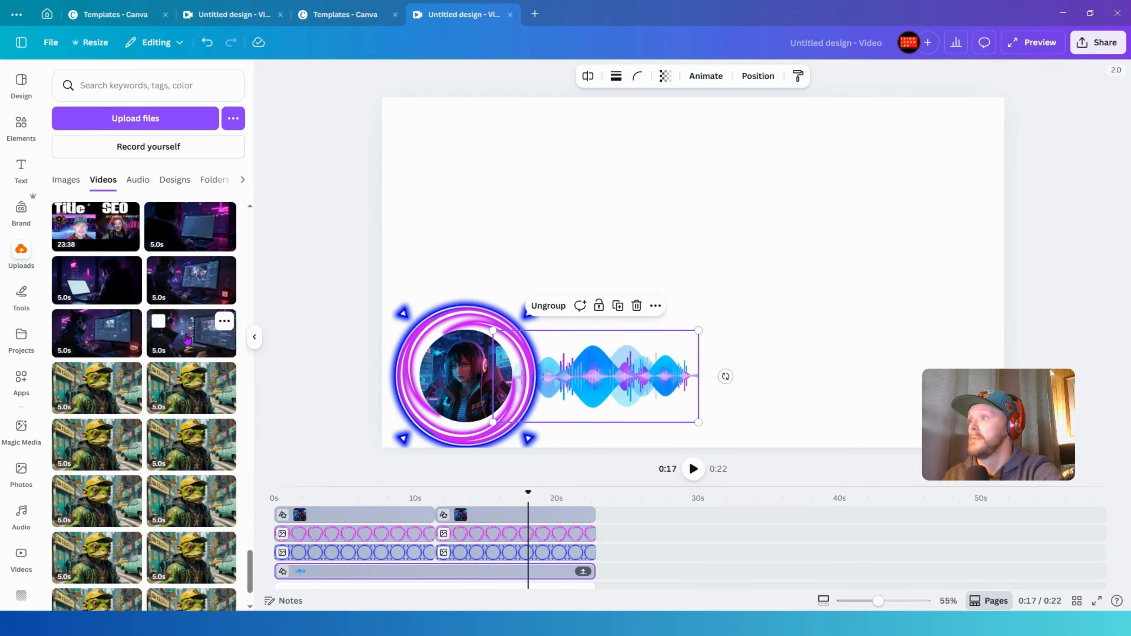
left_click(102, 283)
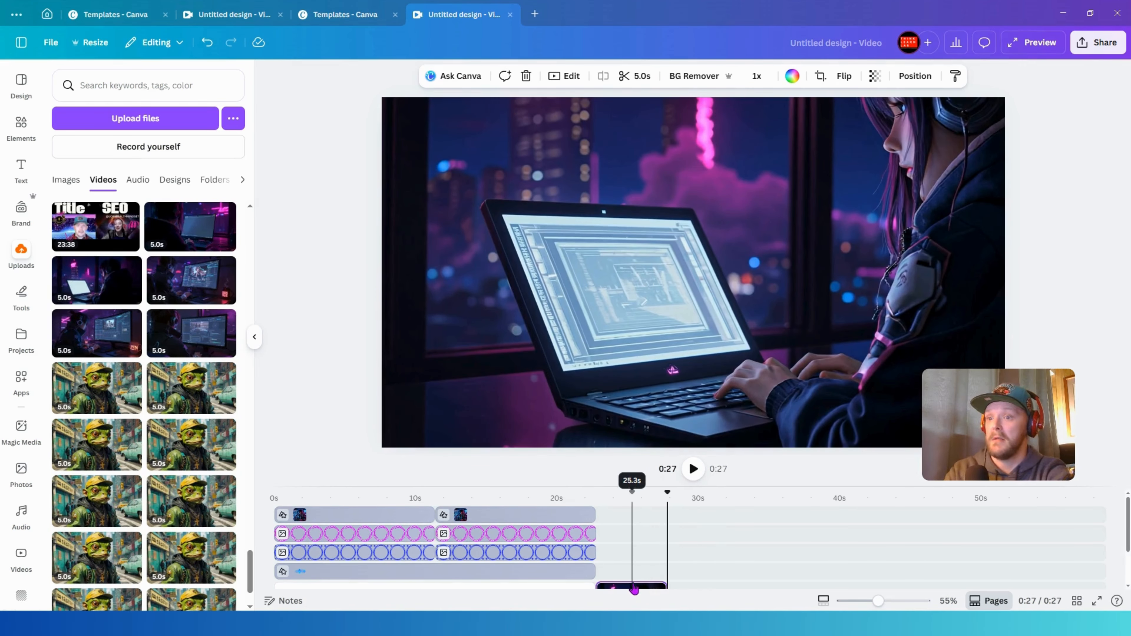
key("Delete")
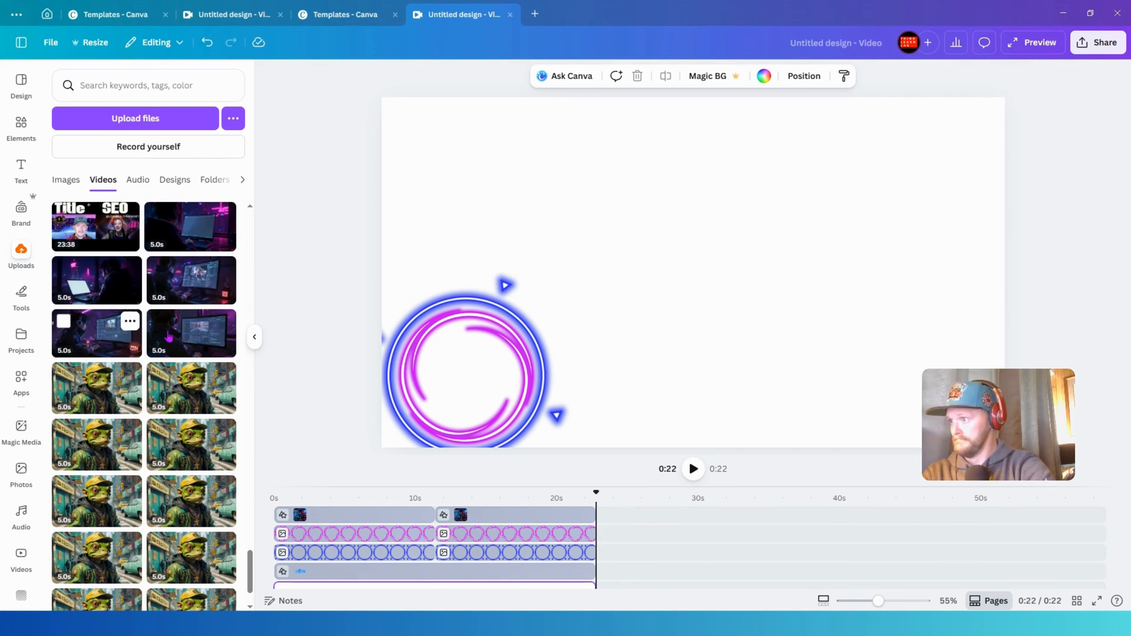
- Add the uploaded laptop video as a background clip and set its speed to 0.75x
left_click_drag(191, 340, 303, 571)
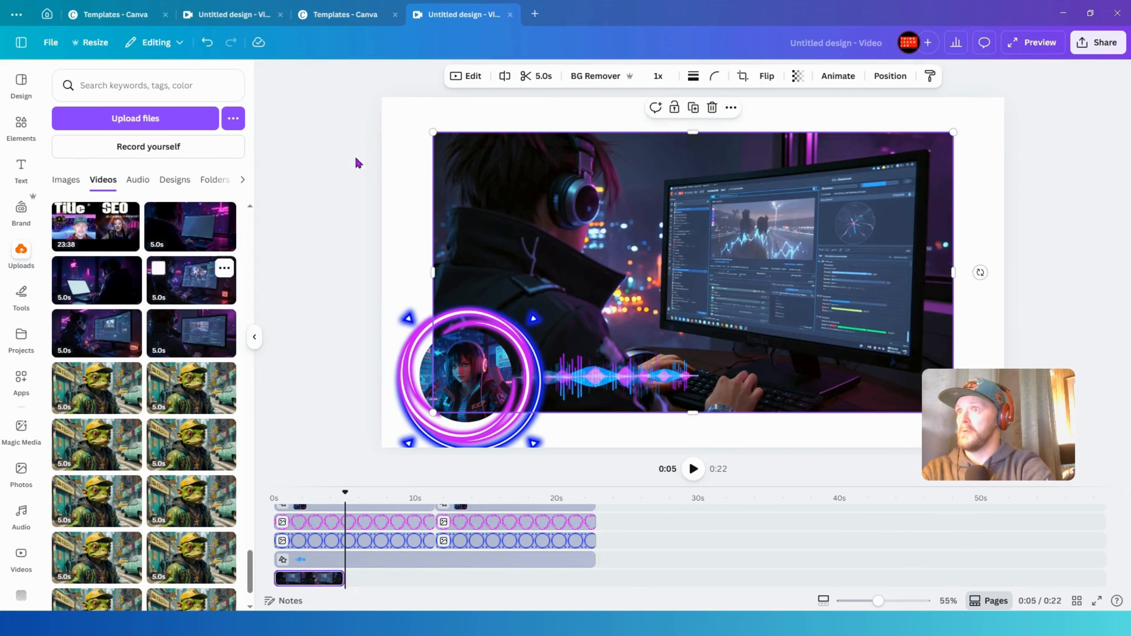
left_click(669, 79)
left_click_drag(634, 124, 621, 124)
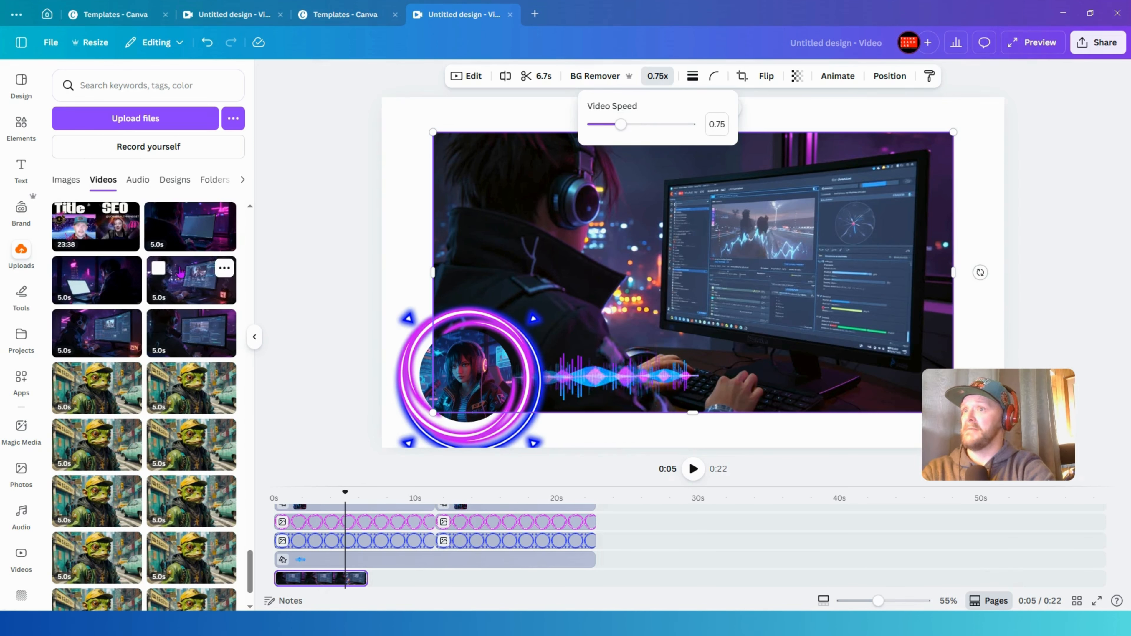
- Add a second uploaded cyberpunk video after the first clip and scrub through the timeline
left_click_drag(196, 225, 403, 553)
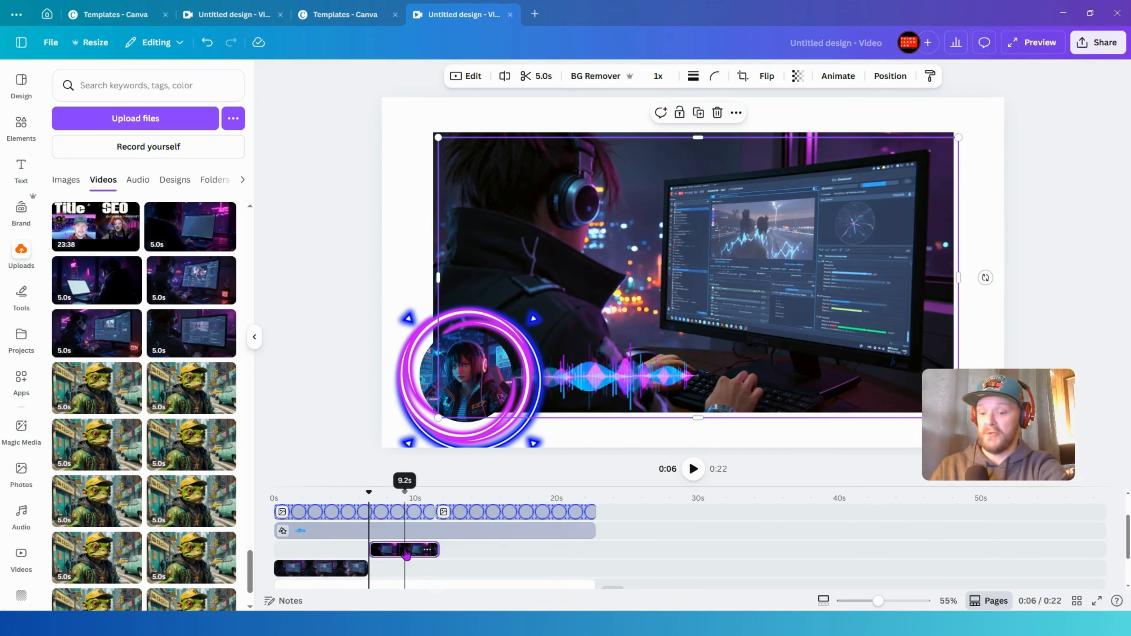
mouse_move(405, 550)
left_mouse_down()
mouse_move(405, 565)
mouse_move(404, 550)
left_mouse_up()
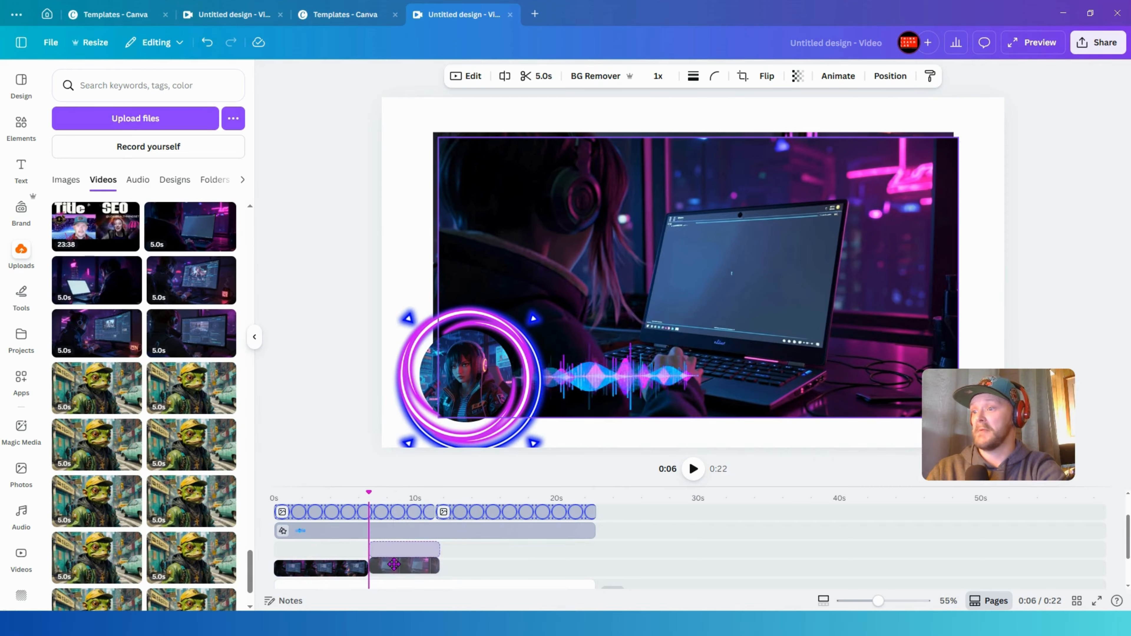
left_click(334, 496)
left_click(276, 498)
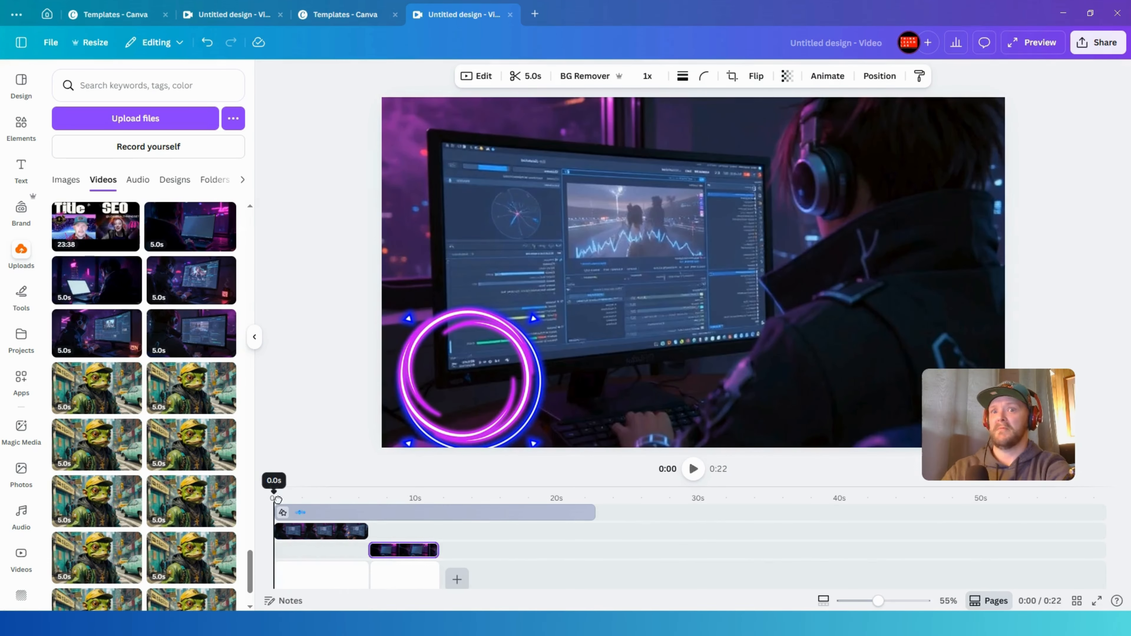
left_click_drag(272, 499, 420, 499)
- Delete both added video clips from the timeline
left_click(337, 533)
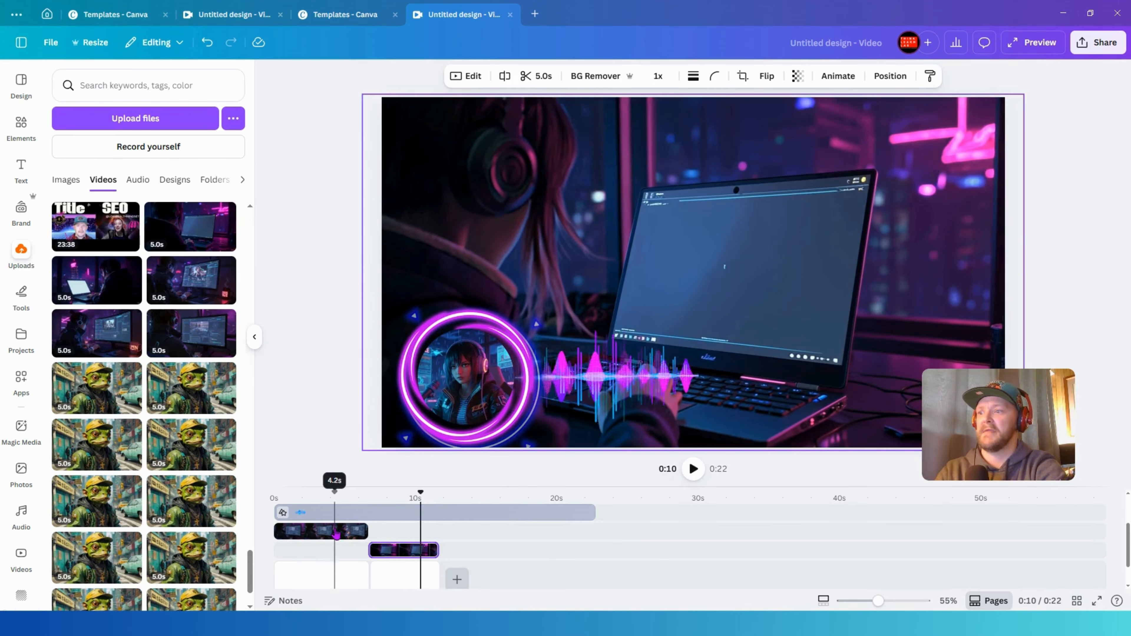
key("Delete")
left_click(391, 533)
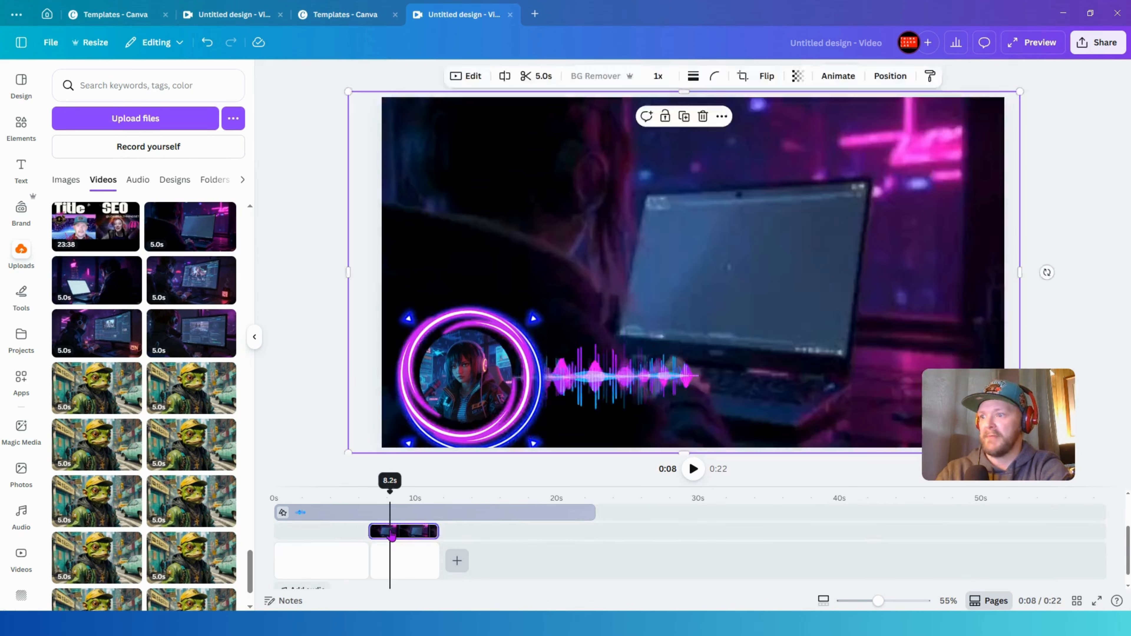
key("Delete")
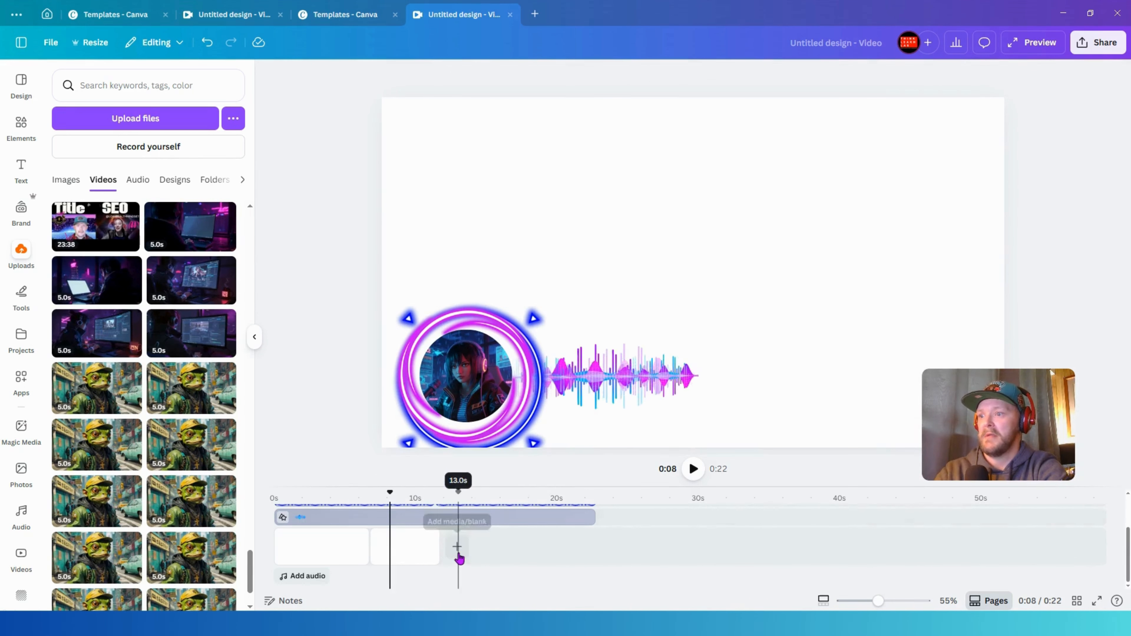
- Trim the design to a single page lasting about 22.7 s and open the share options
left_click(416, 553)
key("Delete")
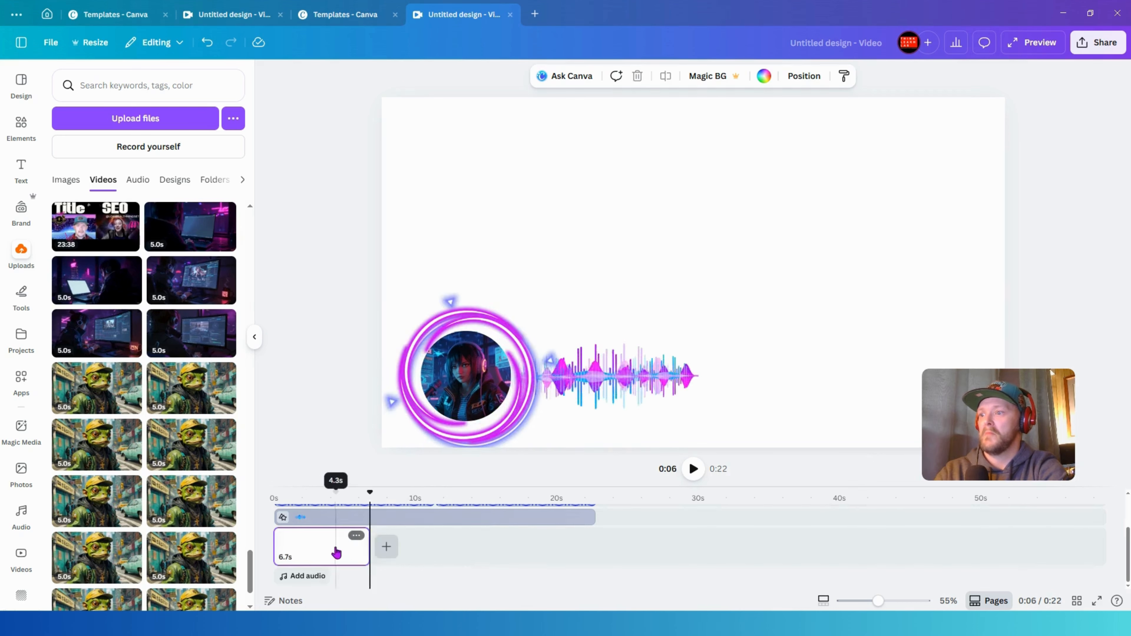
left_click_drag(368, 553, 596, 547)
left_click(1101, 43)
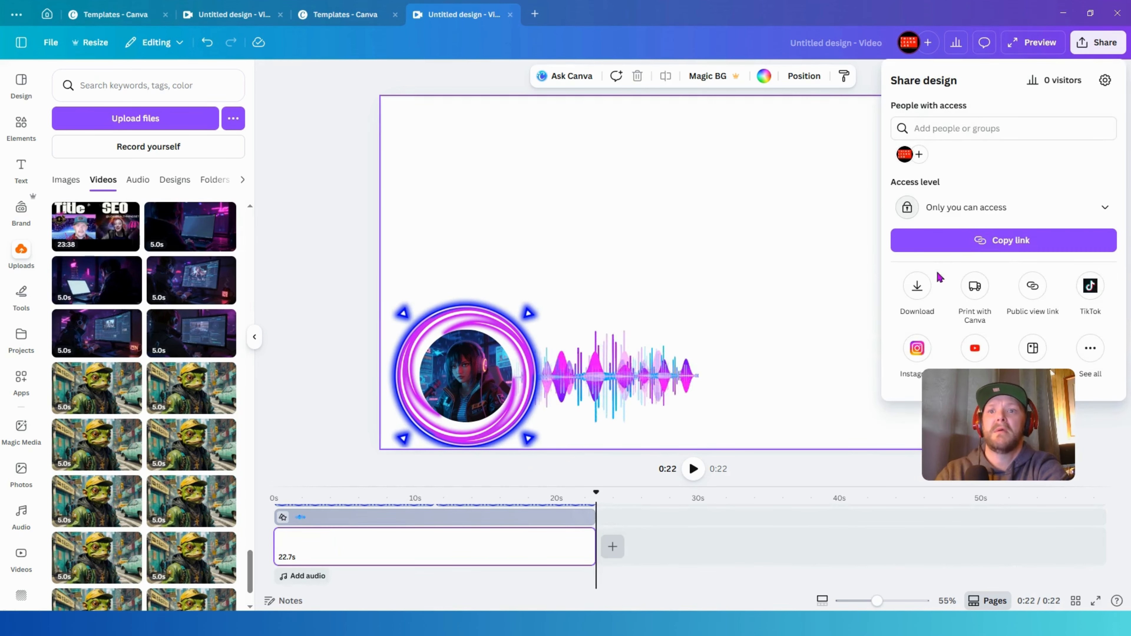
- Download the design as a GIF with a transparent background
left_click(918, 288)
left_click(1103, 126)
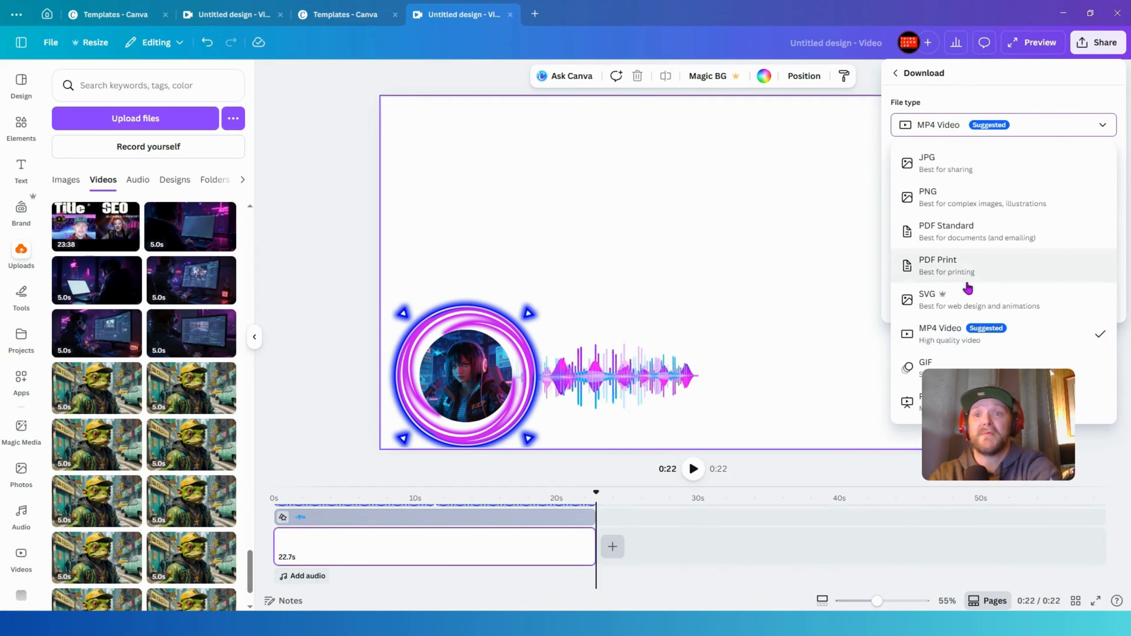
left_click(930, 372)
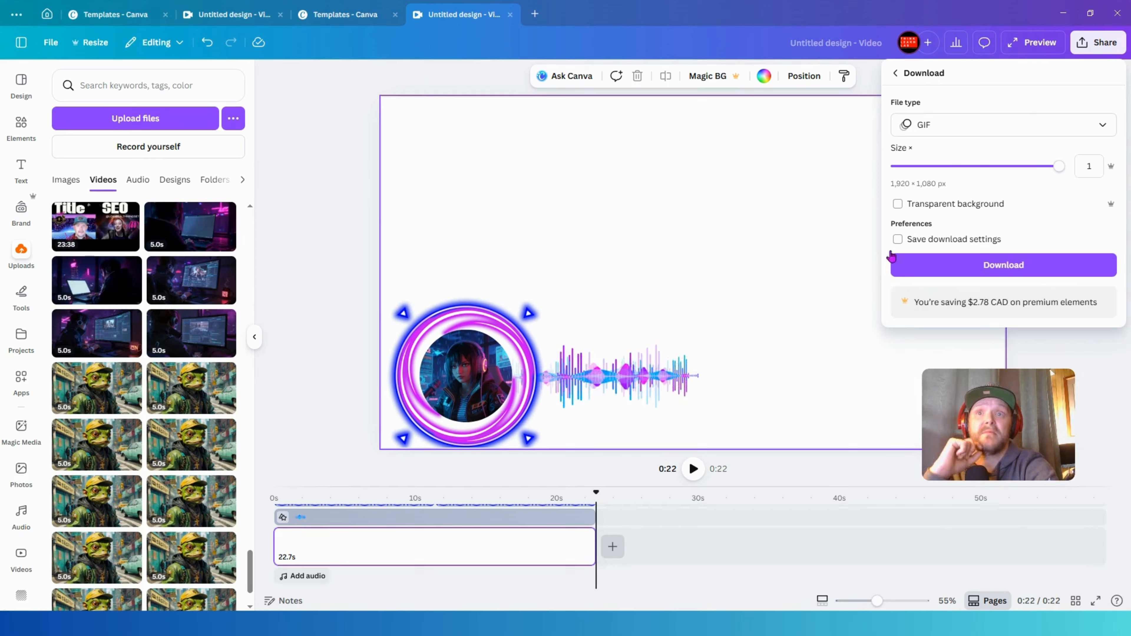
left_click(898, 205)
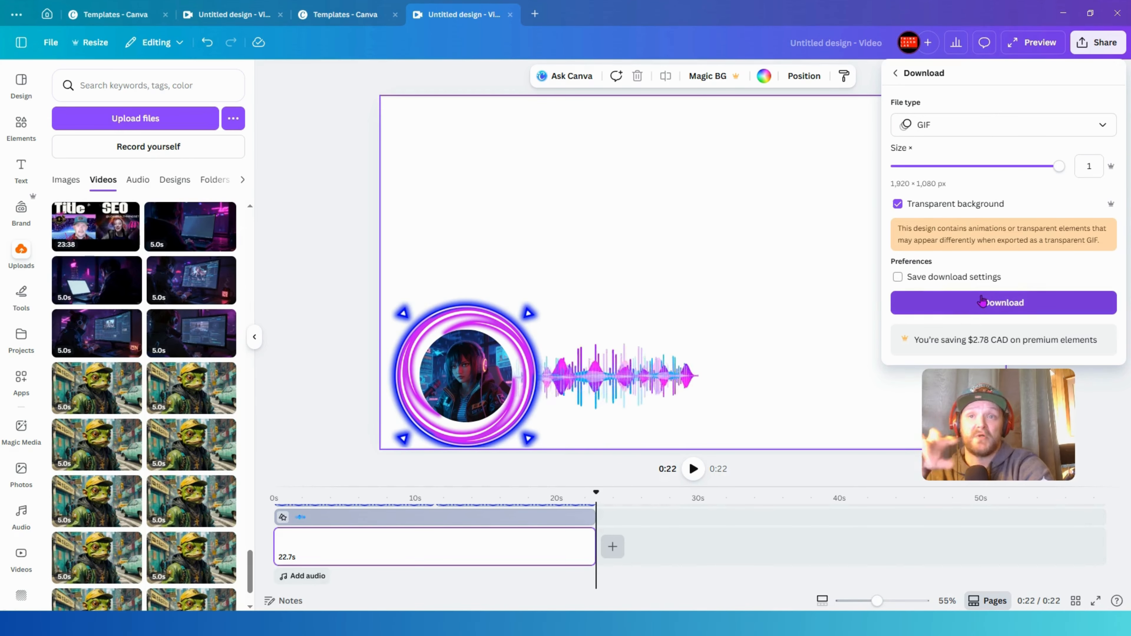
left_click(1022, 310)
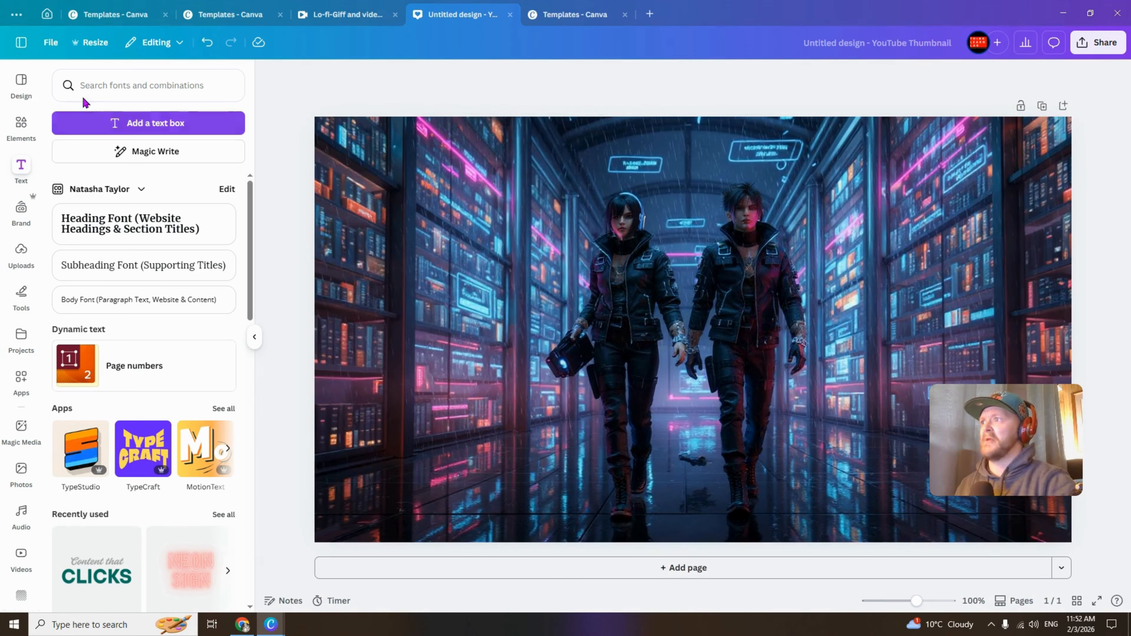
- Add a text box to the thumbnail and stretch it across the image to about 84.5 font size
left_click(141, 125)
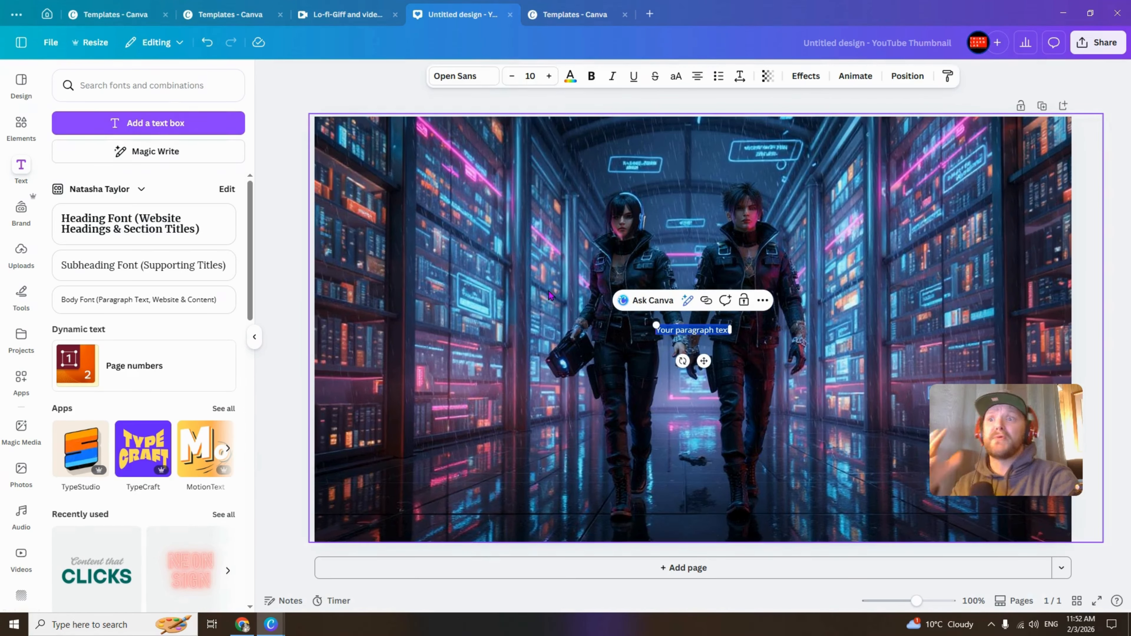
left_click_drag(653, 323, 323, 283)
left_click_drag(729, 337, 1062, 320)
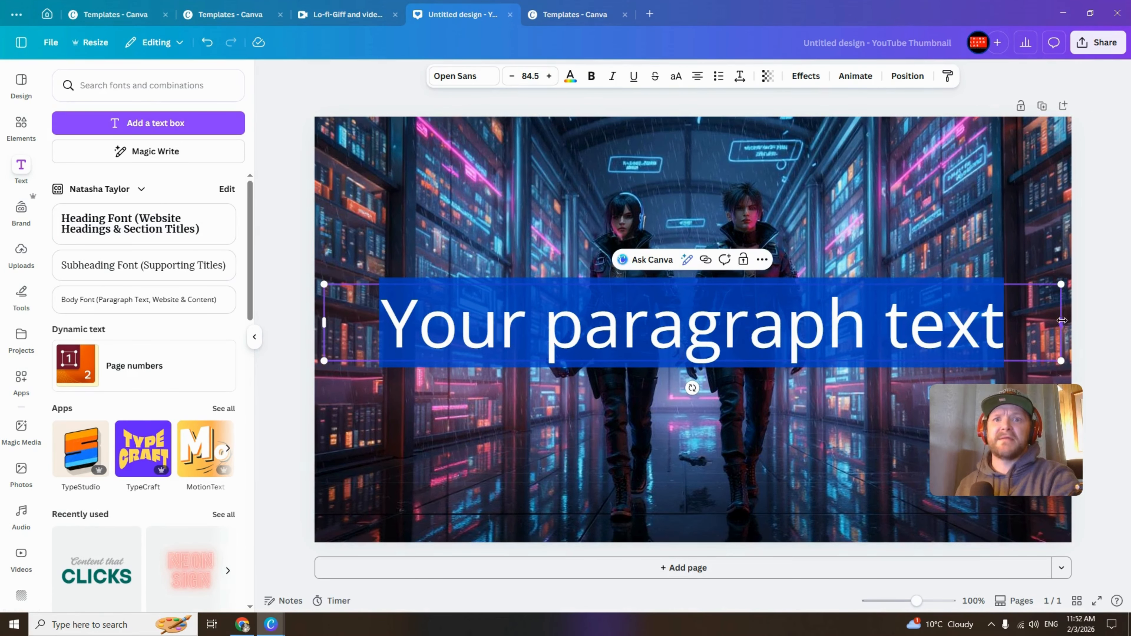
- Set the text box font to Norwester and replace its text with "Get in the Flow"
left_click(454, 79)
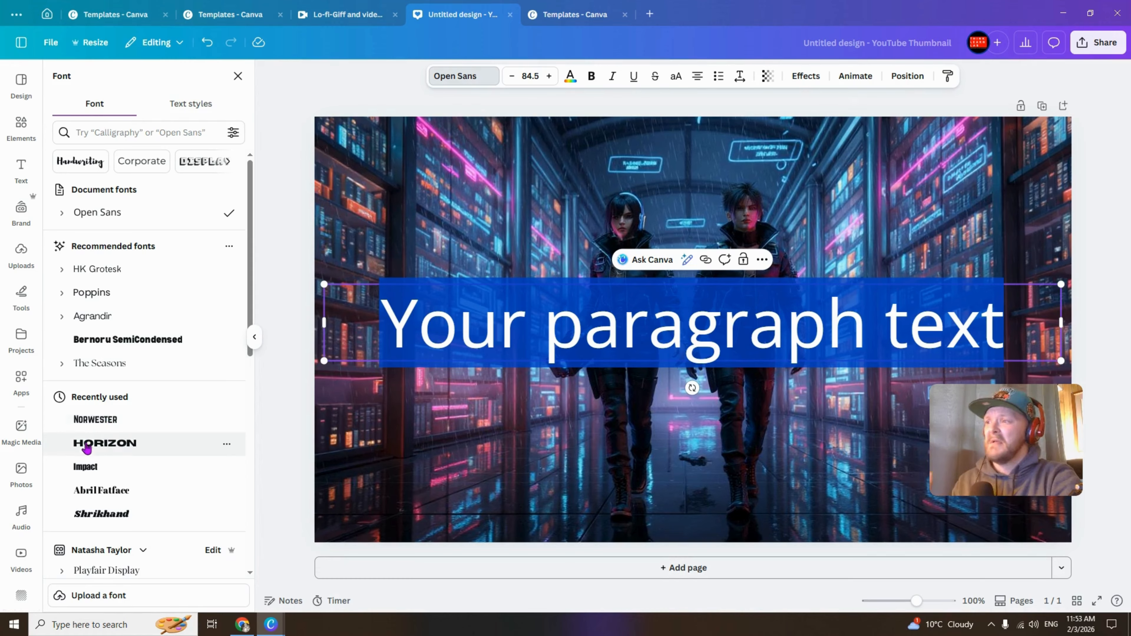
left_click(96, 423)
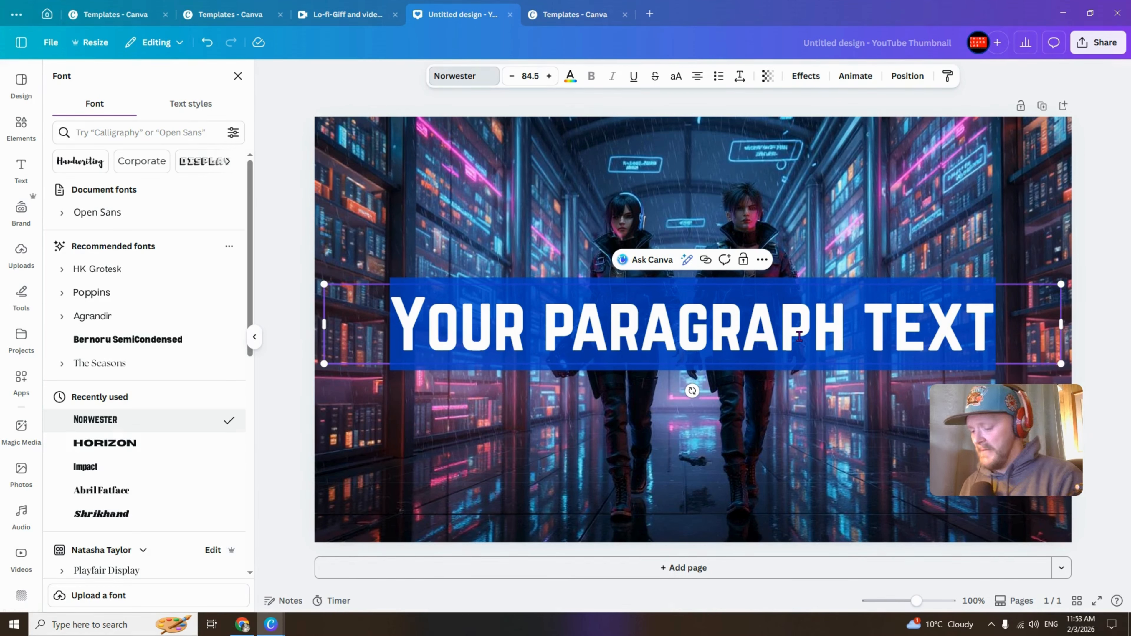
type("G")
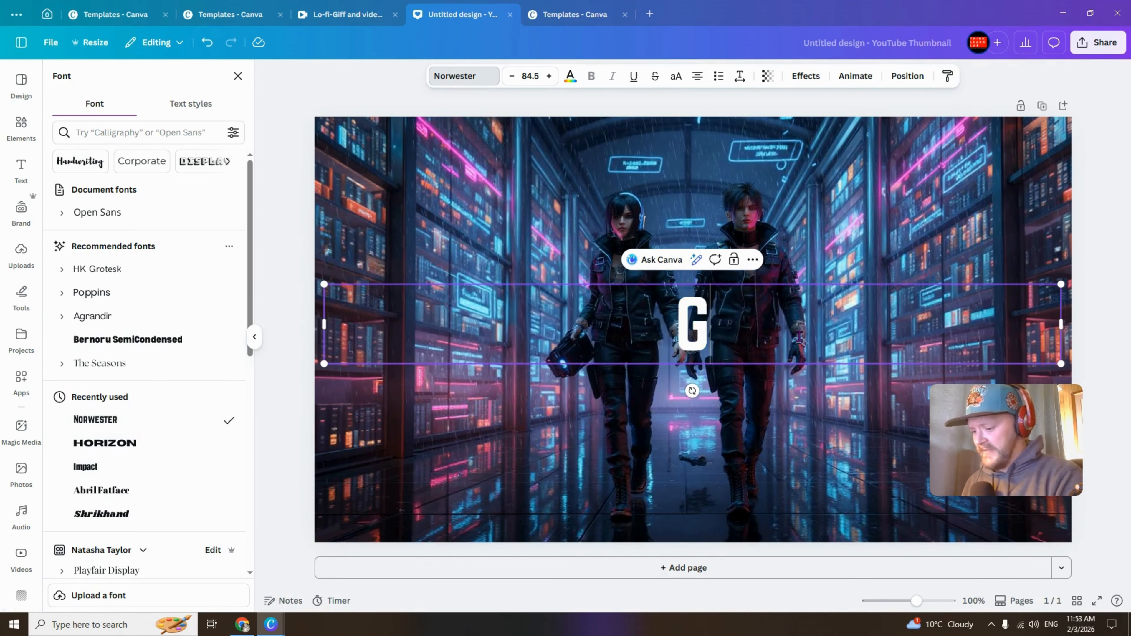
type("ET IN THE FLOW")
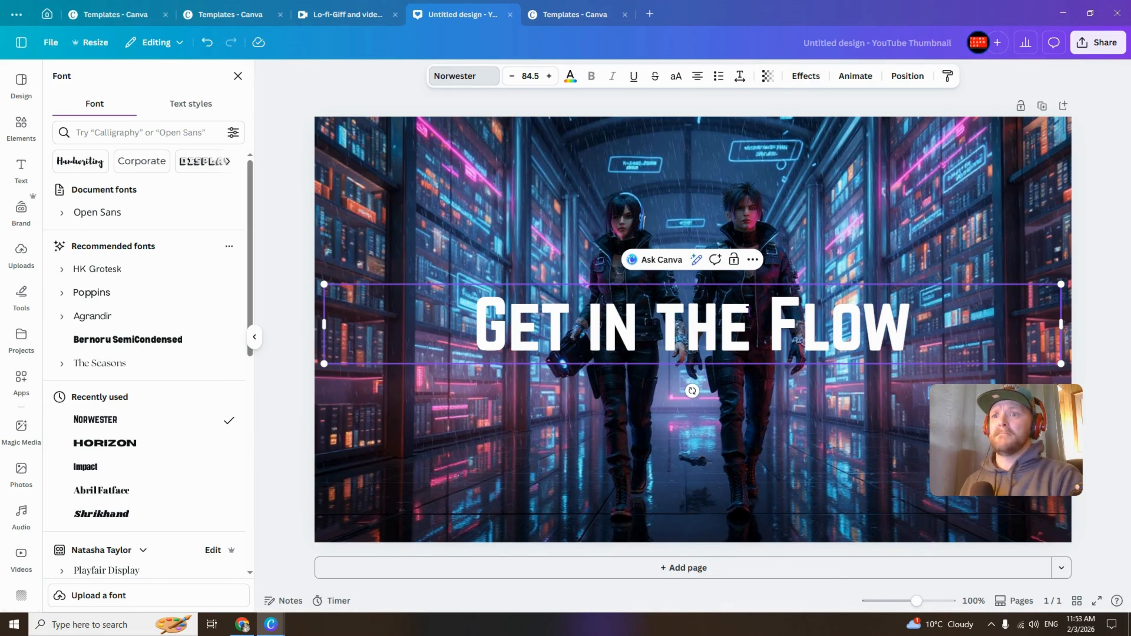
- Apply the Neon text effect at intensity 100 and color the title pink
left_click(806, 77)
left_click(218, 291)
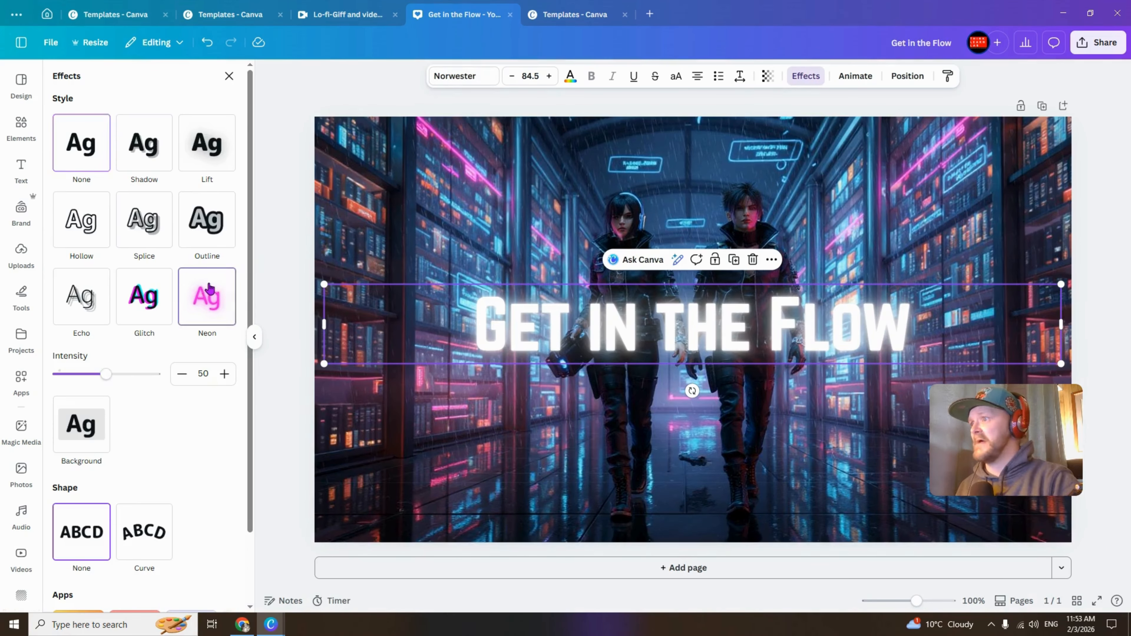
left_click_drag(104, 374, 154, 373)
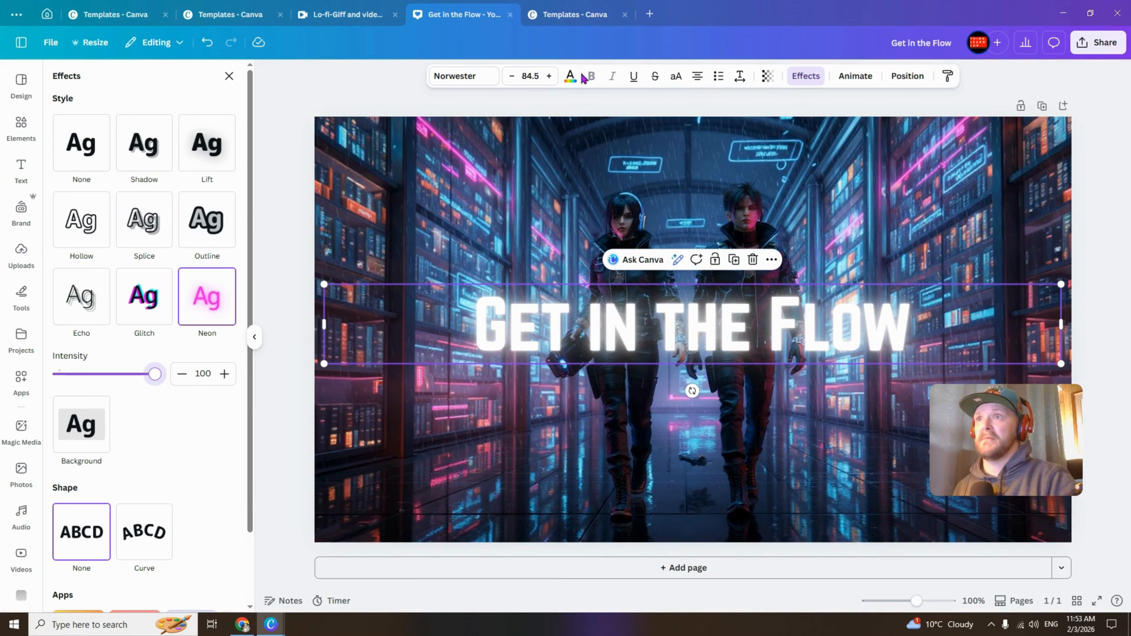
left_click(571, 76)
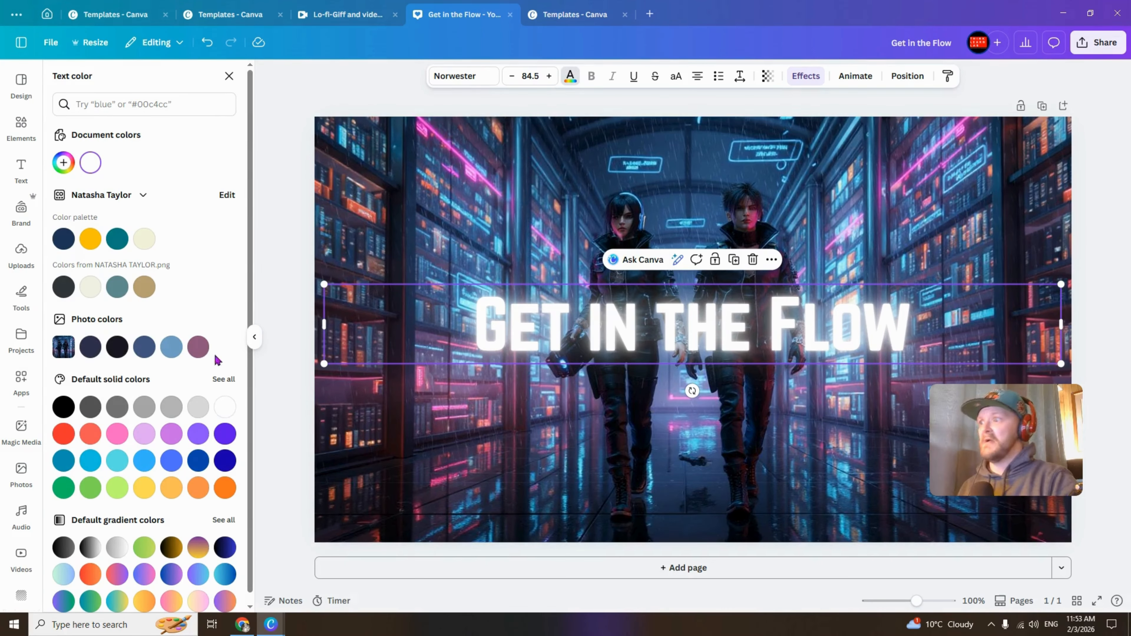
left_click(118, 433)
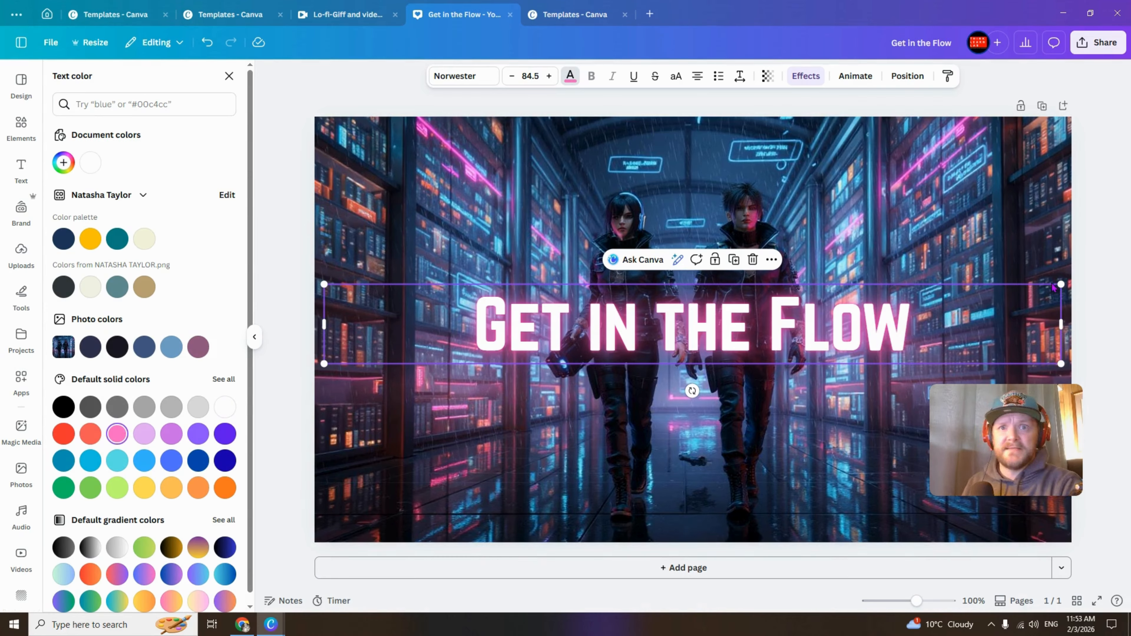
- Resize the title to about 92.3 and position it across the right side of the thumbnail's middle
left_click_drag(953, 312, 858, 173)
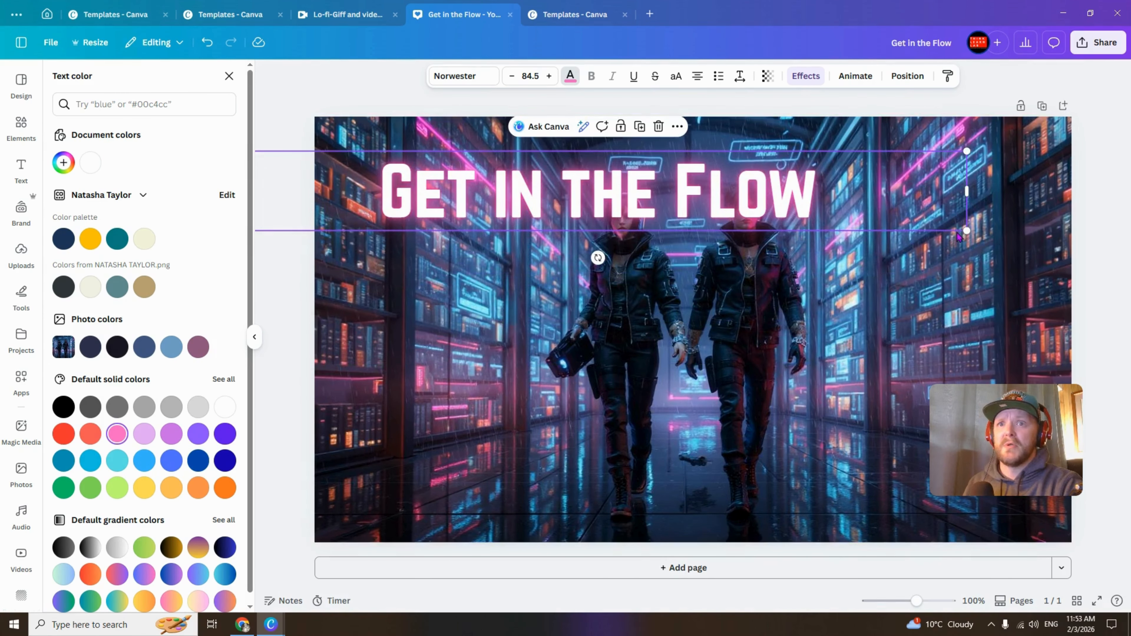
left_click_drag(967, 231, 1007, 235)
left_click_drag(700, 183, 886, 474)
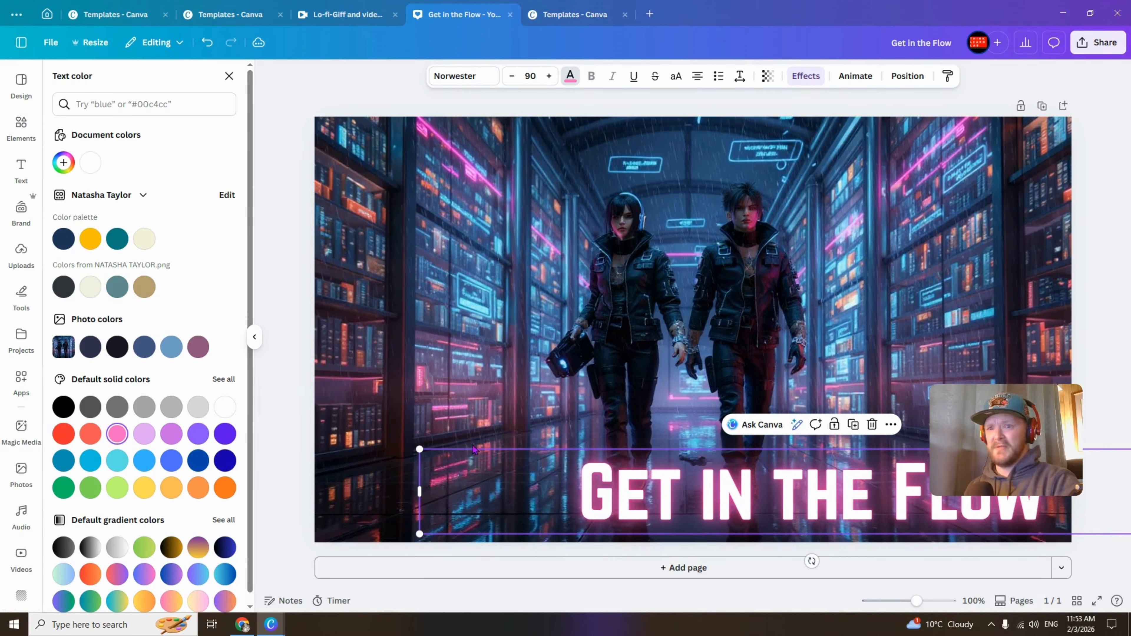
left_click_drag(420, 448, 400, 443)
left_click_drag(636, 476, 650, 294)
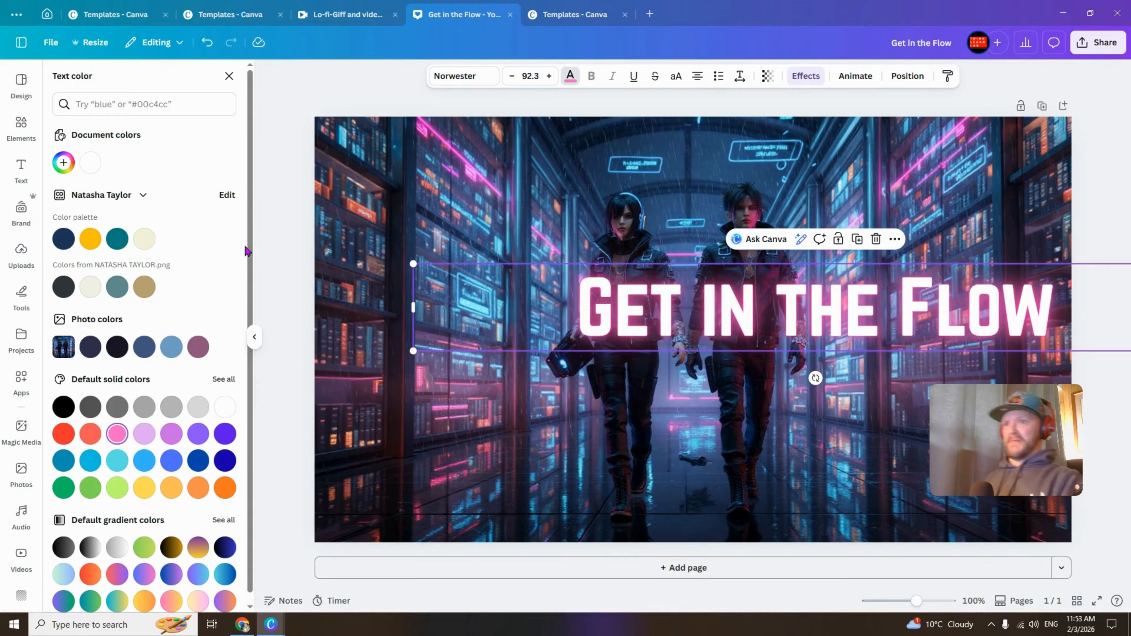
- Insert the uploaded neon ring audio-wave GIF and enlarge it in the thumbnail's lower-left area
left_click(22, 254)
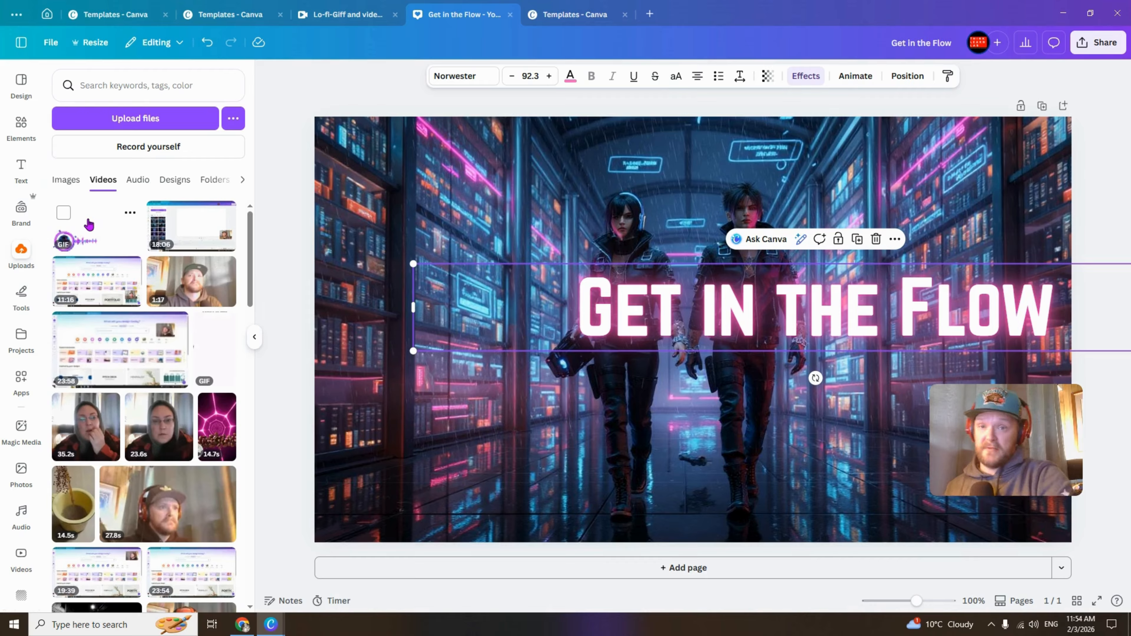
left_click(88, 229)
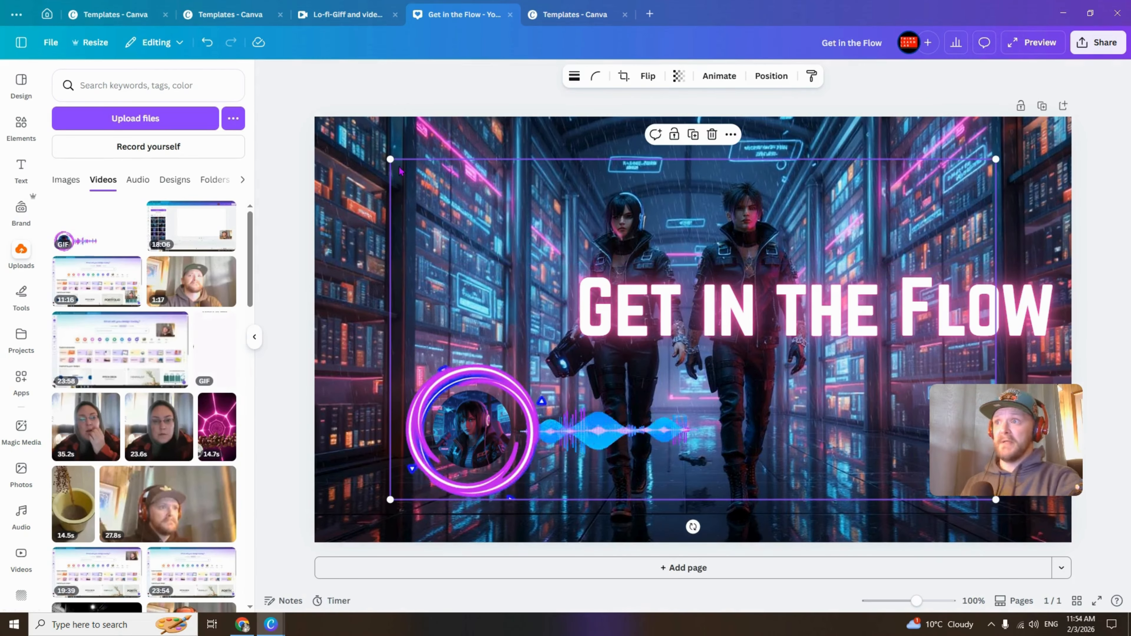
left_click_drag(392, 156, 228, 33)
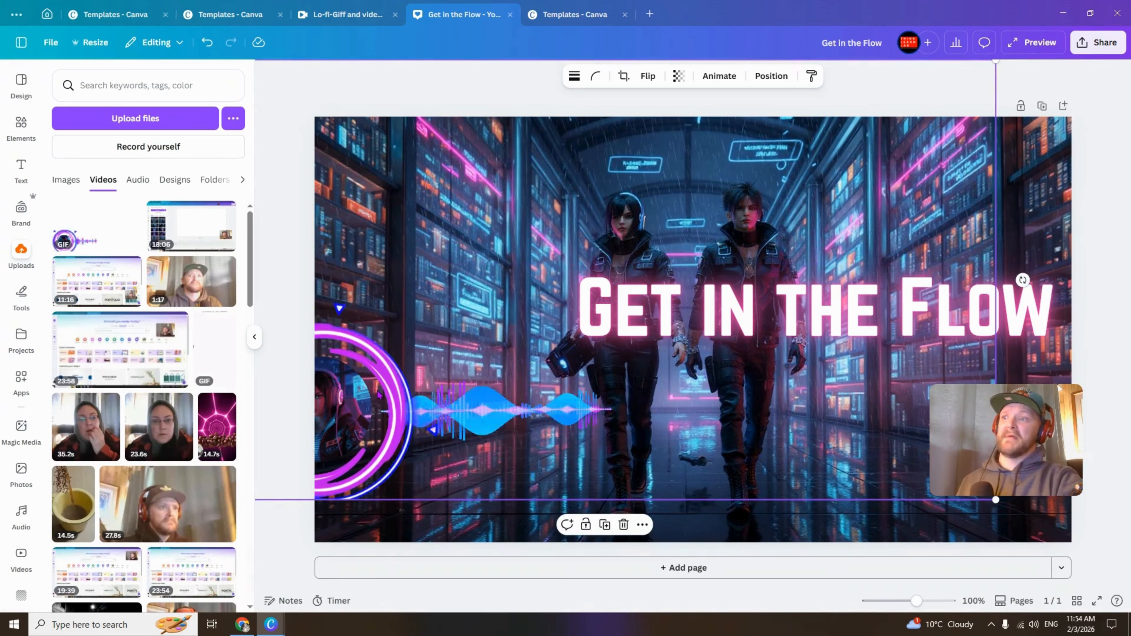
left_click_drag(416, 399, 480, 433)
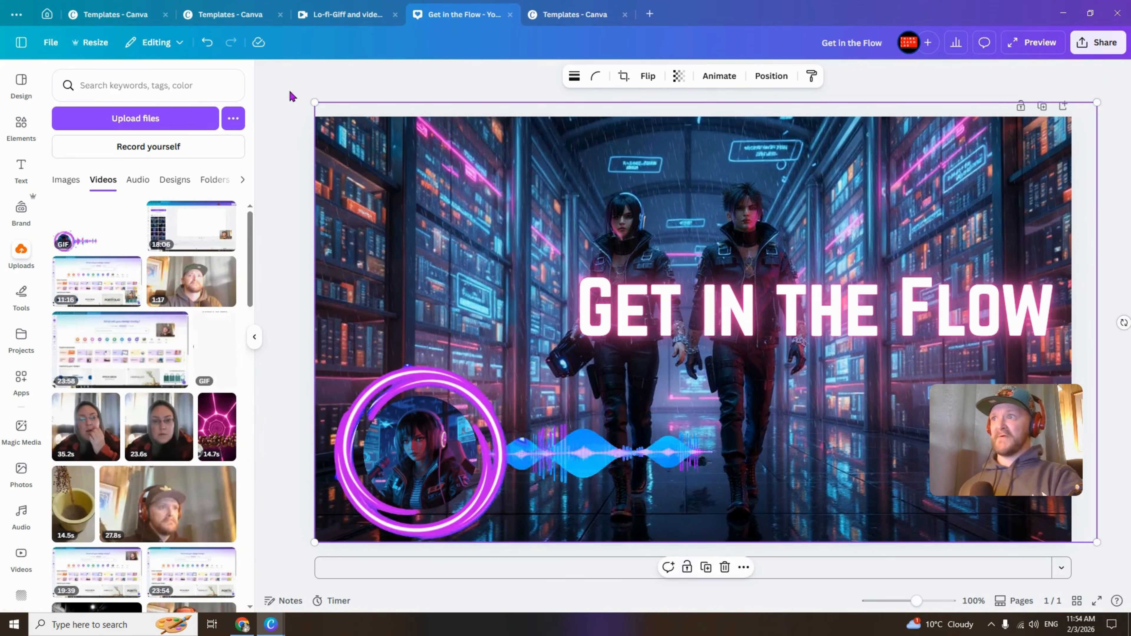
left_click_drag(314, 103, 257, 75)
left_click_drag(411, 363, 513, 366)
- Move the title to the bottom of the thumbnail and duplicate it, placing the copy near the top
left_click_drag(808, 328, 777, 504)
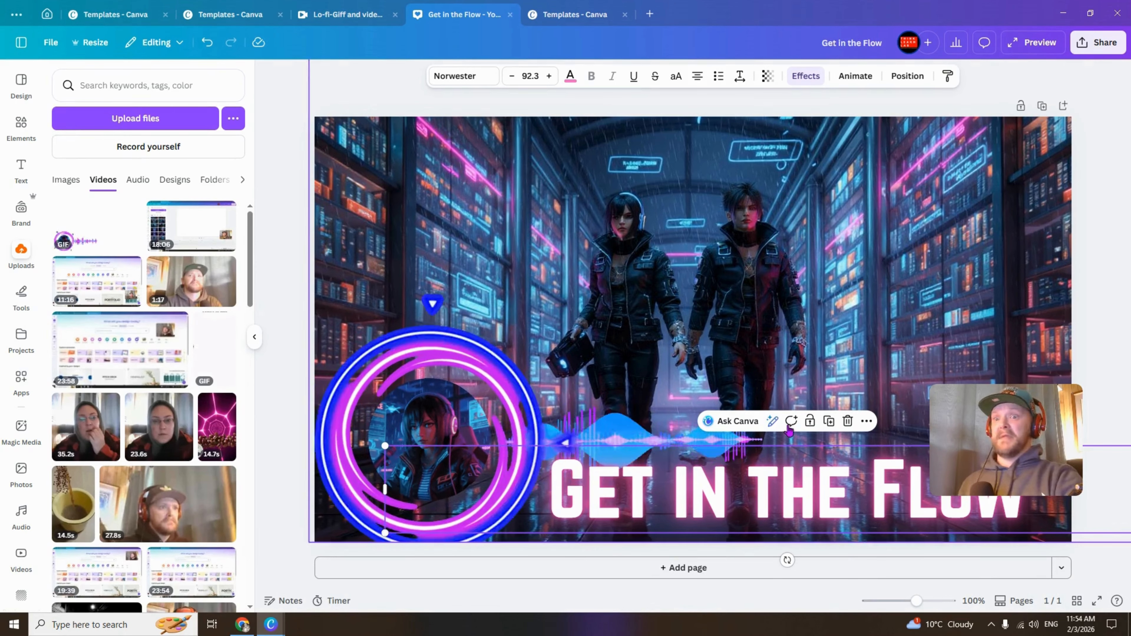
left_click(829, 421)
left_click_drag(806, 494, 653, 211)
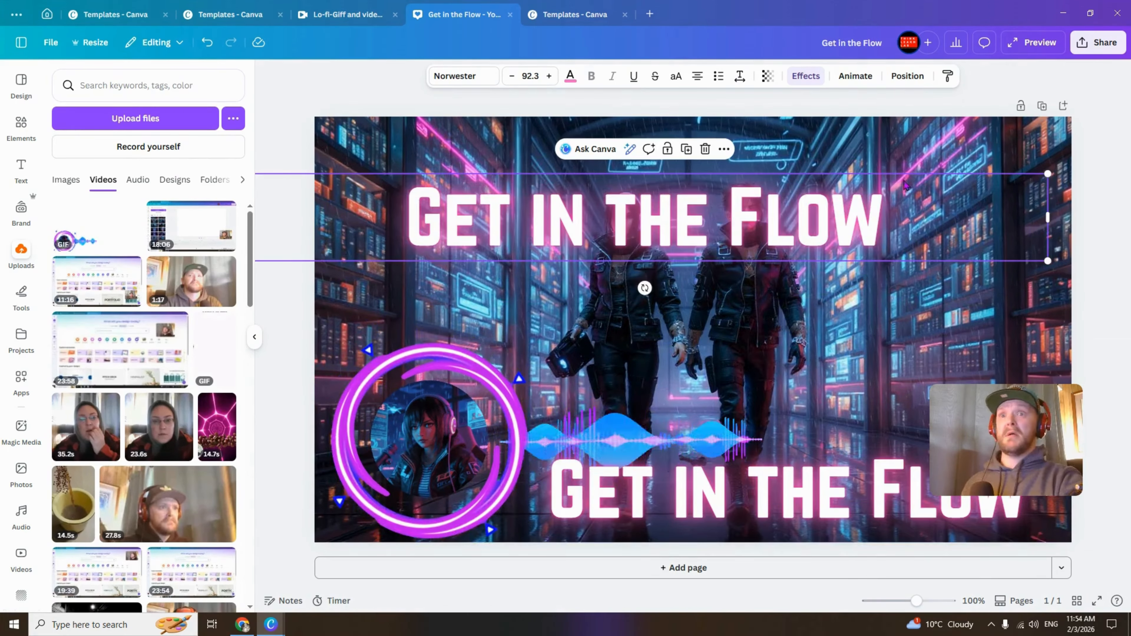
- Shrink the duplicated title to about 45.4 and change its text to "Lo-Fi - Sy-Fi - Hip-Hop"
left_click_drag(1051, 174, 636, 274)
left_click_drag(473, 243, 547, 226)
double_click(547, 226)
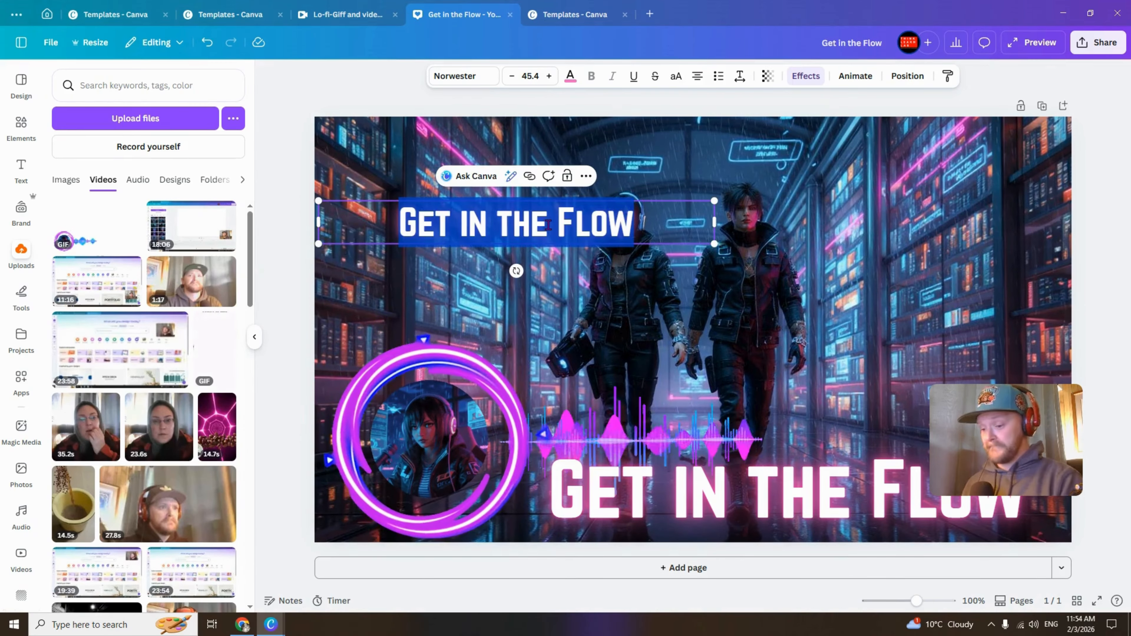
type("Lo-F")
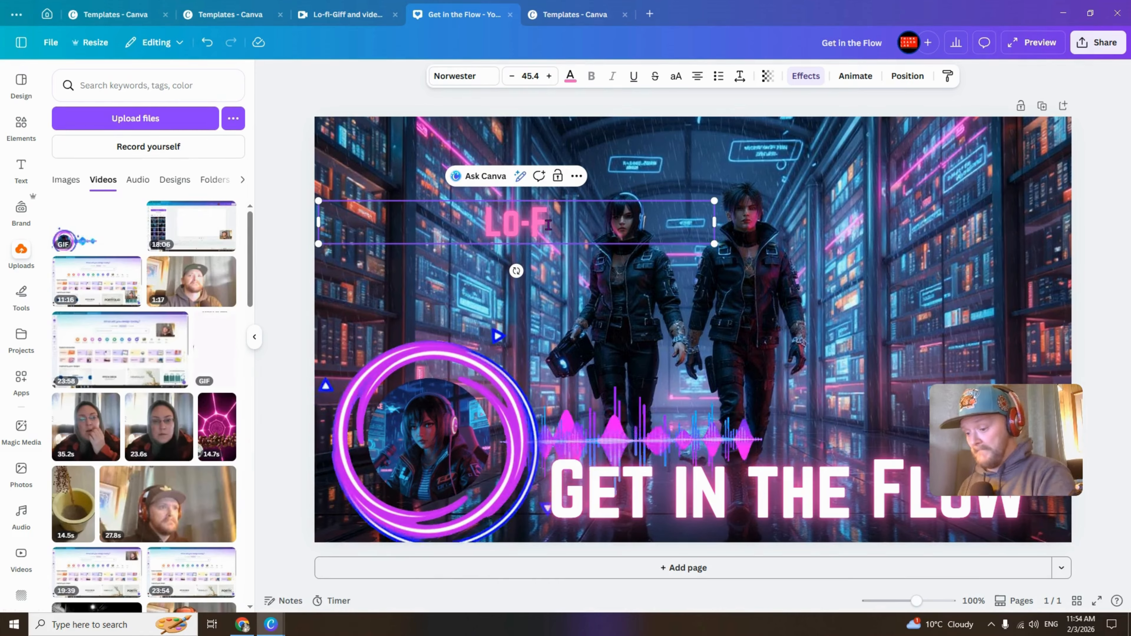
type("i  ")
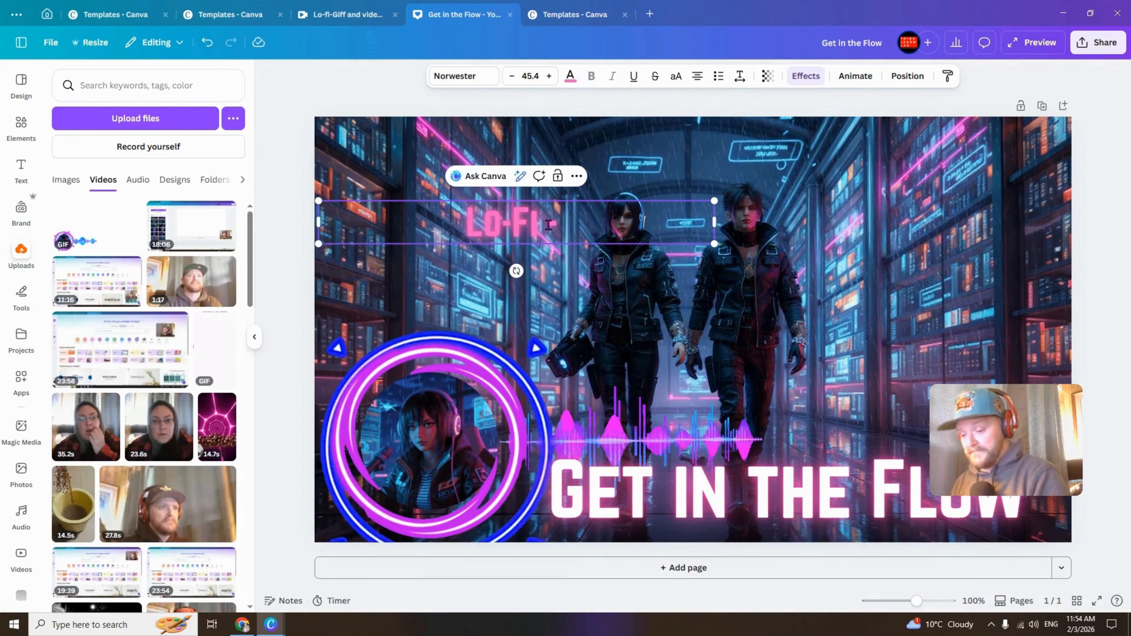
type("  - SY")
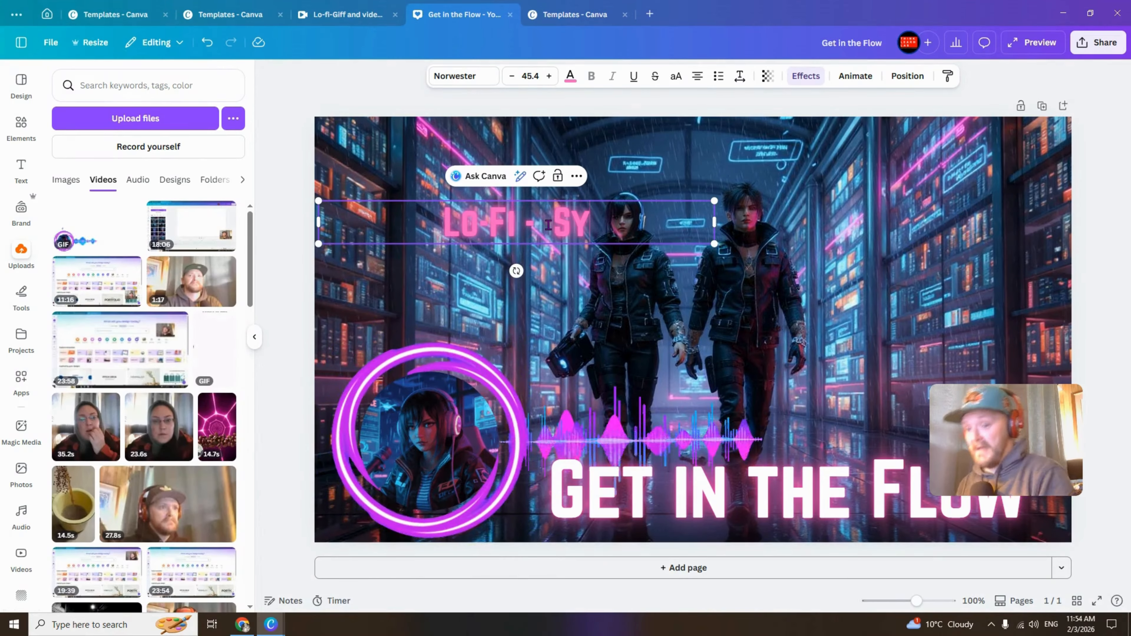
type("-")
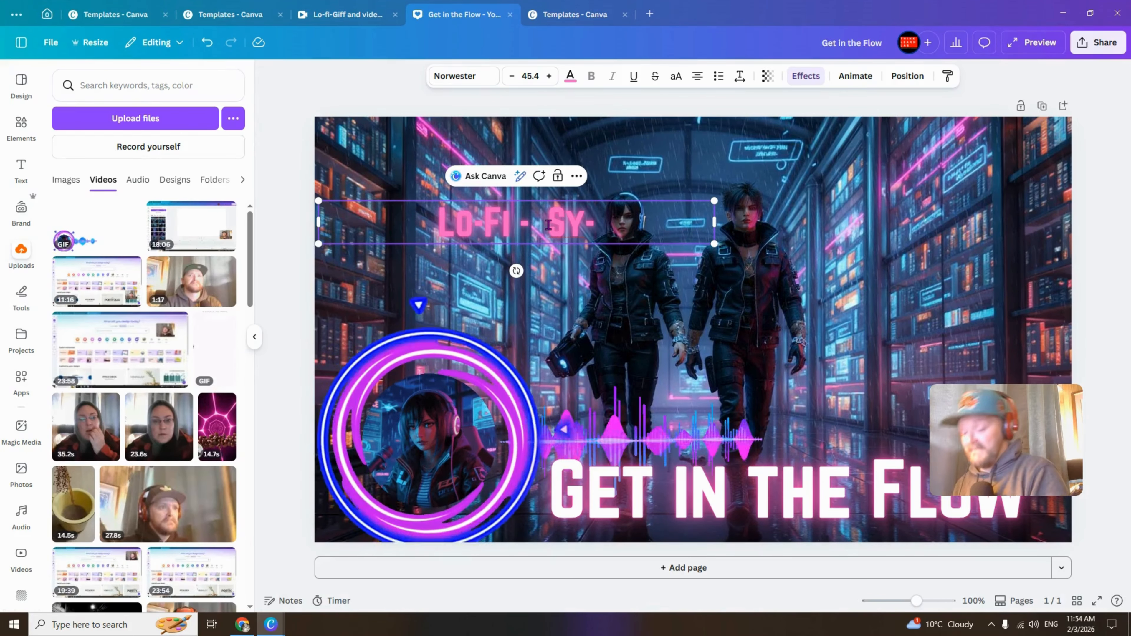
type("F")
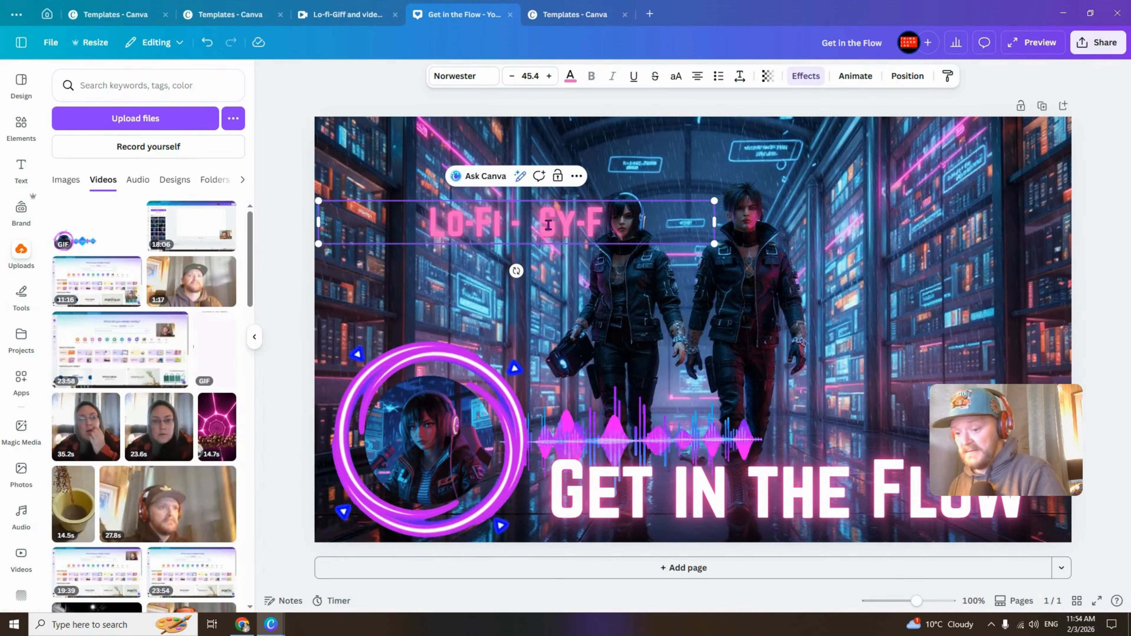
type("I - ")
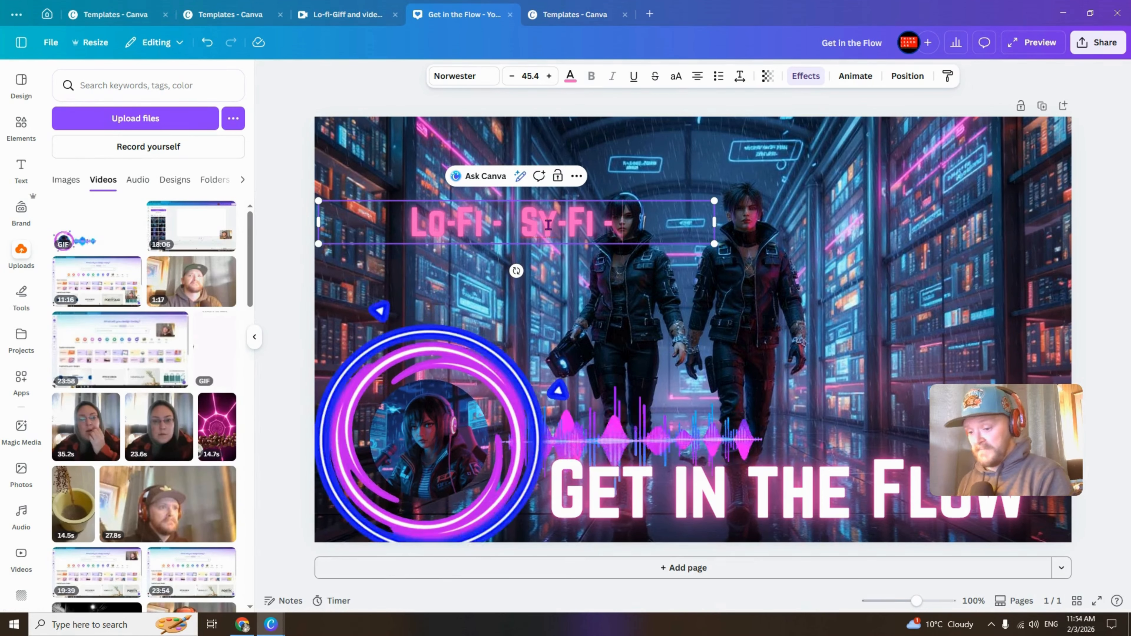
type("Hip-")
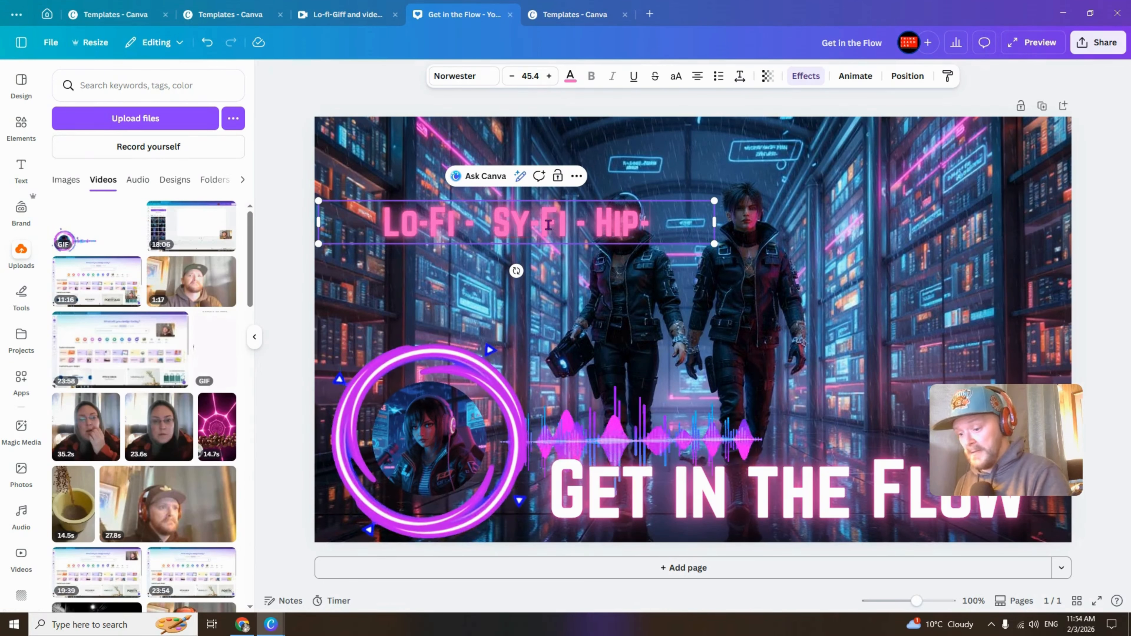
type("Hop")
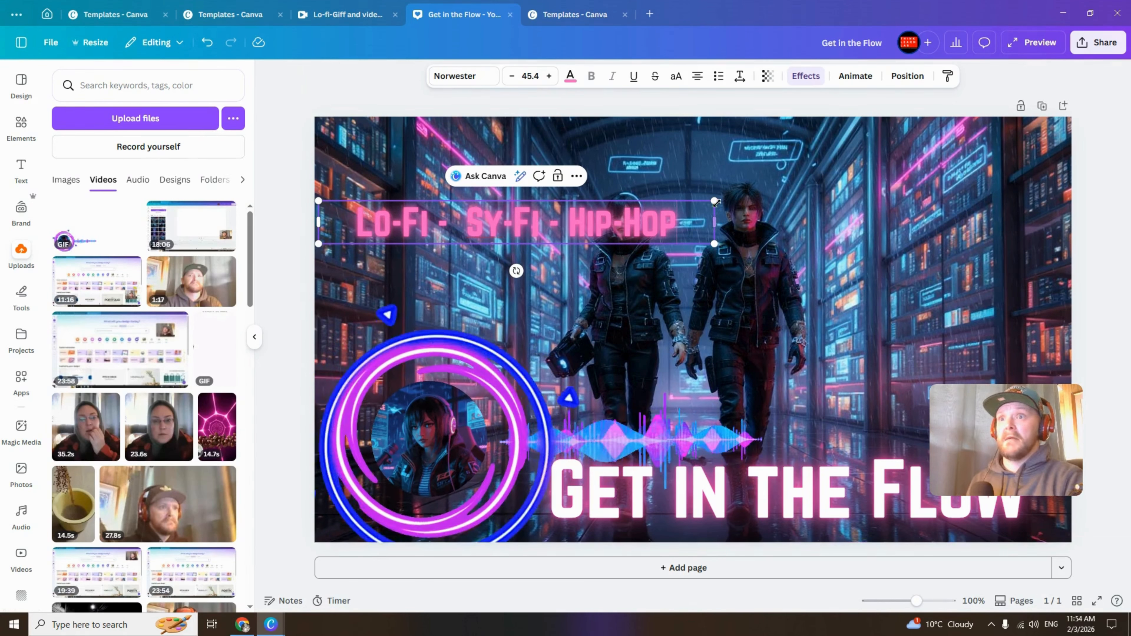
- Resize the subtitle to about 34.1 and place it in the thumbnail's top-left corner
left_click_drag(715, 203, 666, 206)
left_click_drag(572, 229, 544, 158)
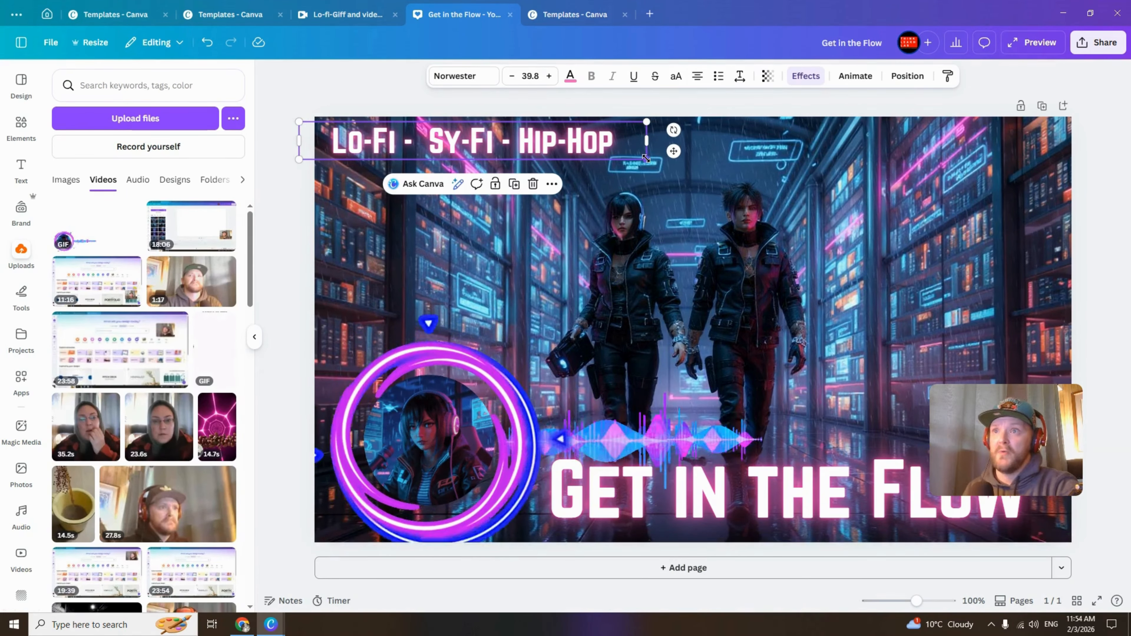
left_click_drag(646, 158, 597, 154)
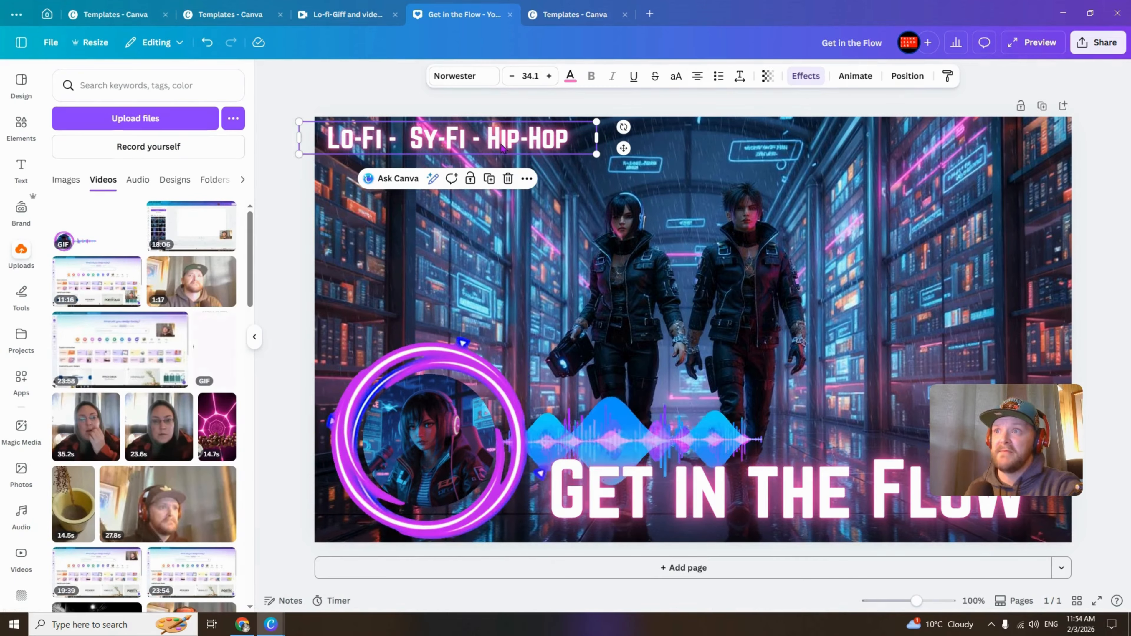
left_click(675, 492)
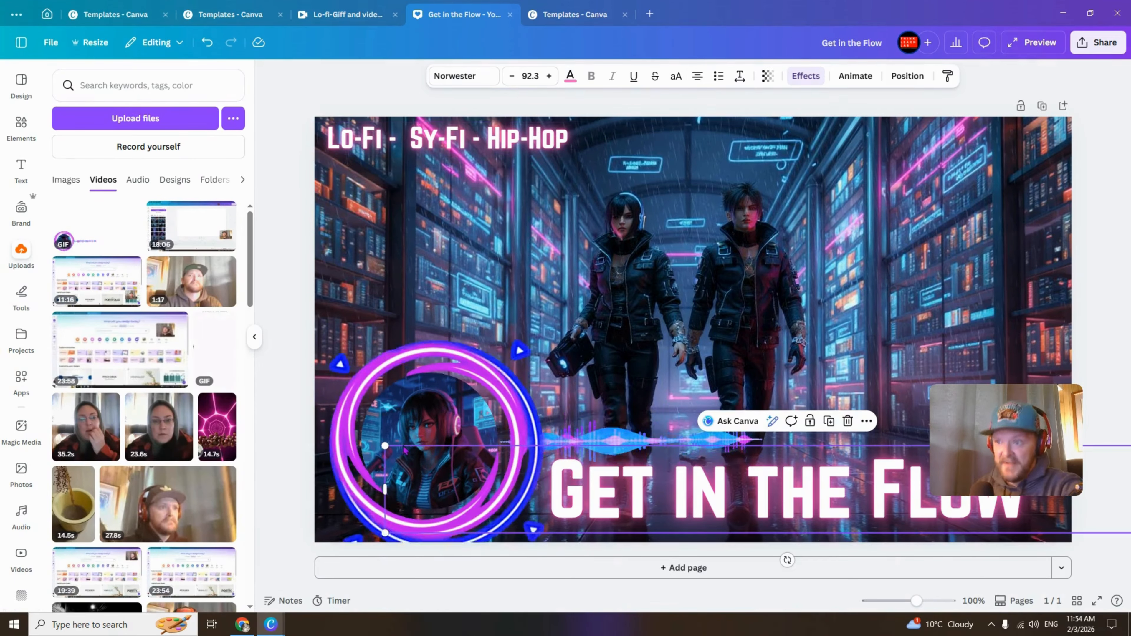
left_click(447, 145)
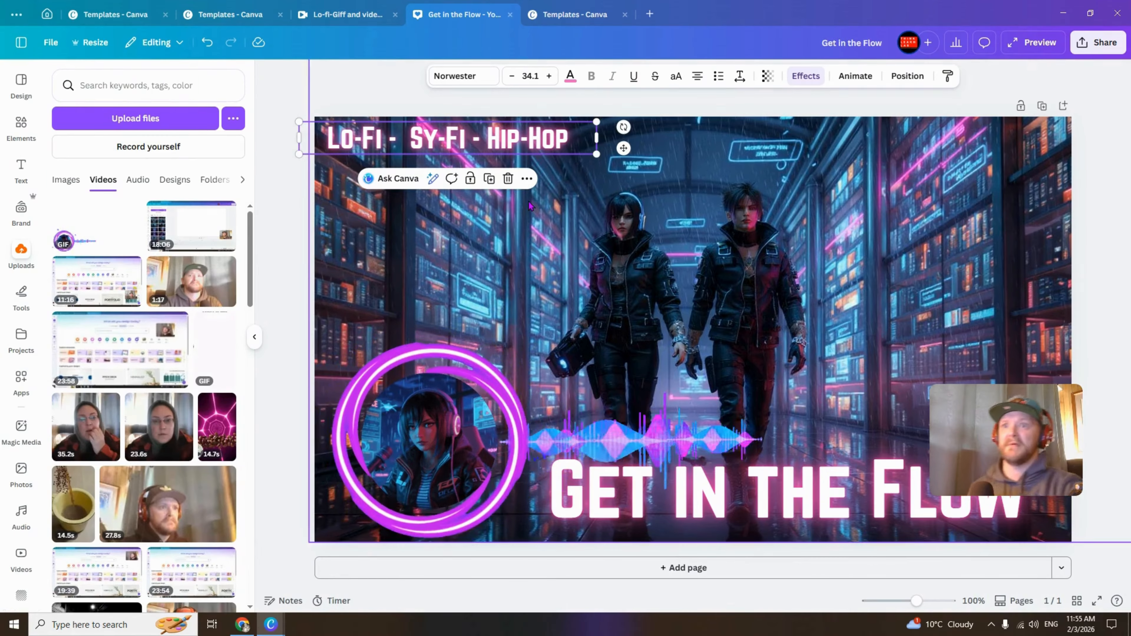